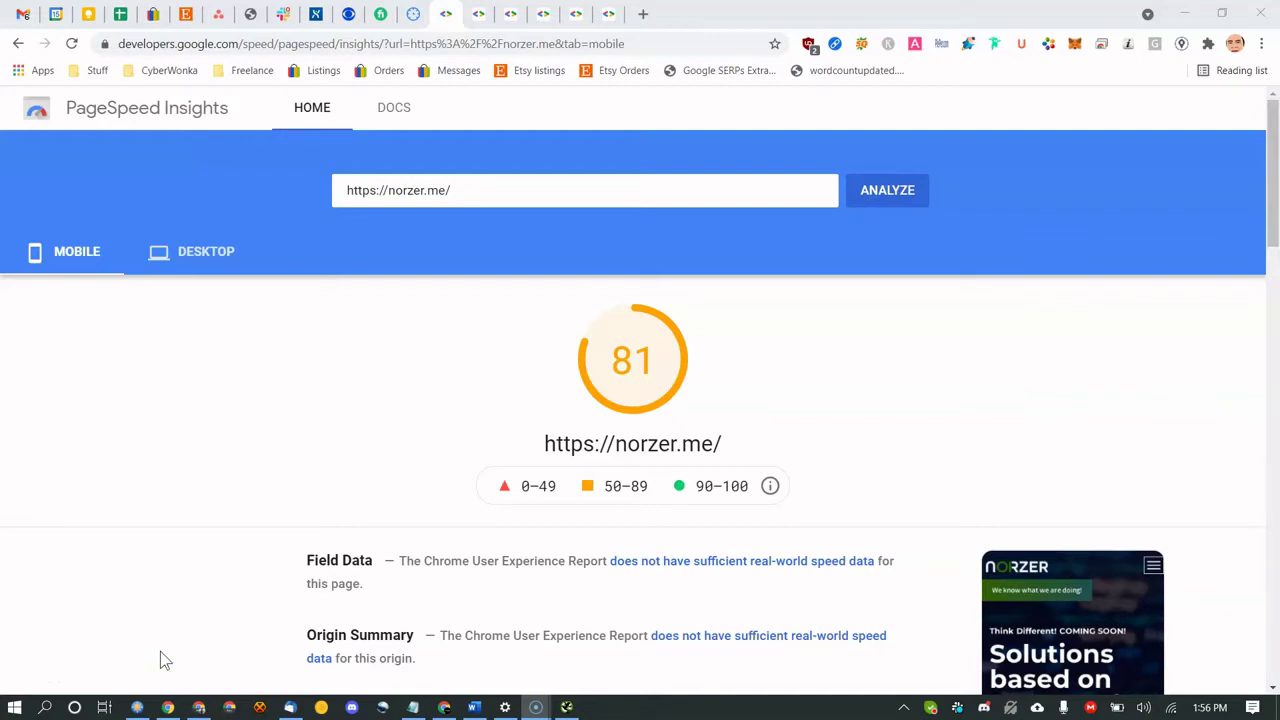
pyautogui.doubleClick(421, 190)
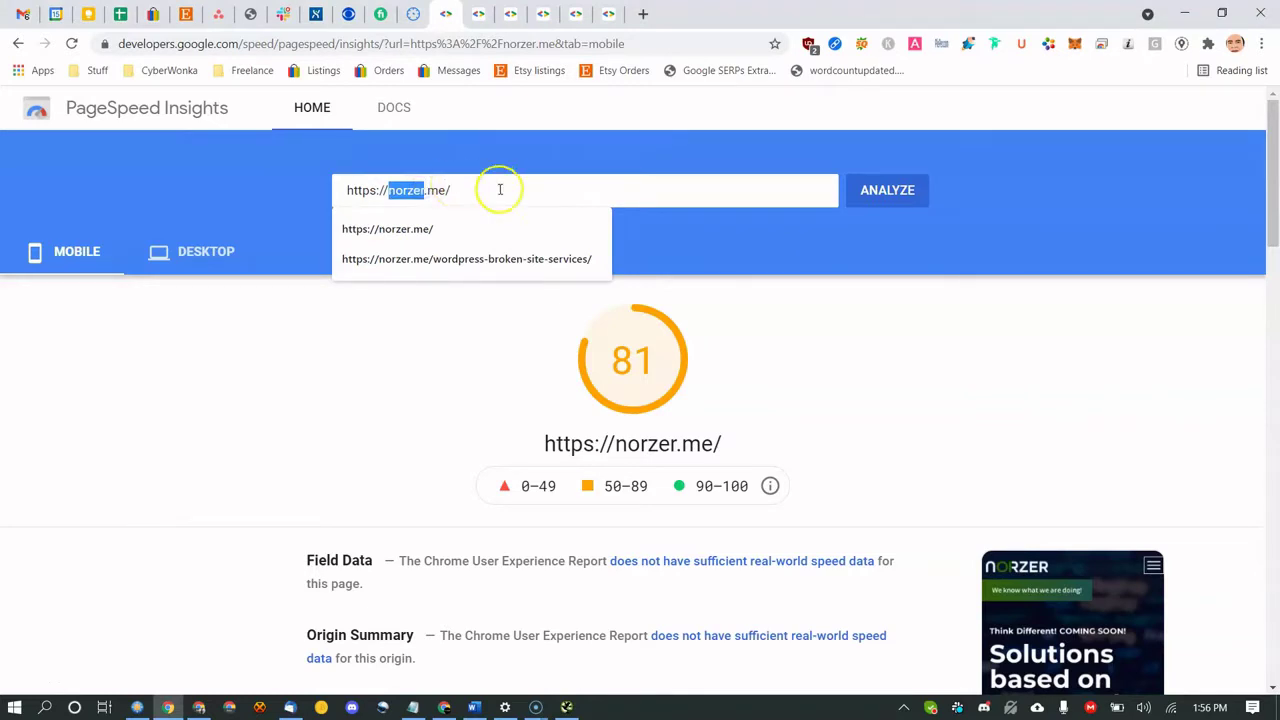
pyautogui.hotkey('ctrl', 'a')
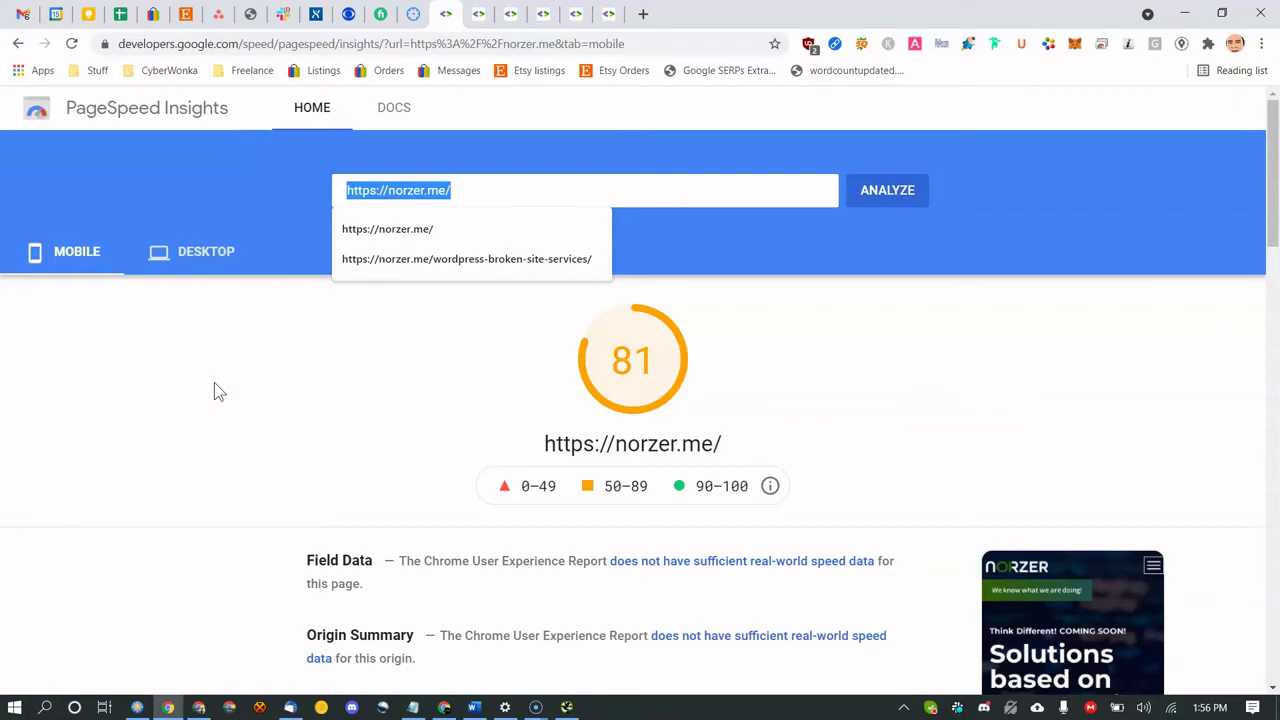
pyautogui.click(566, 707)
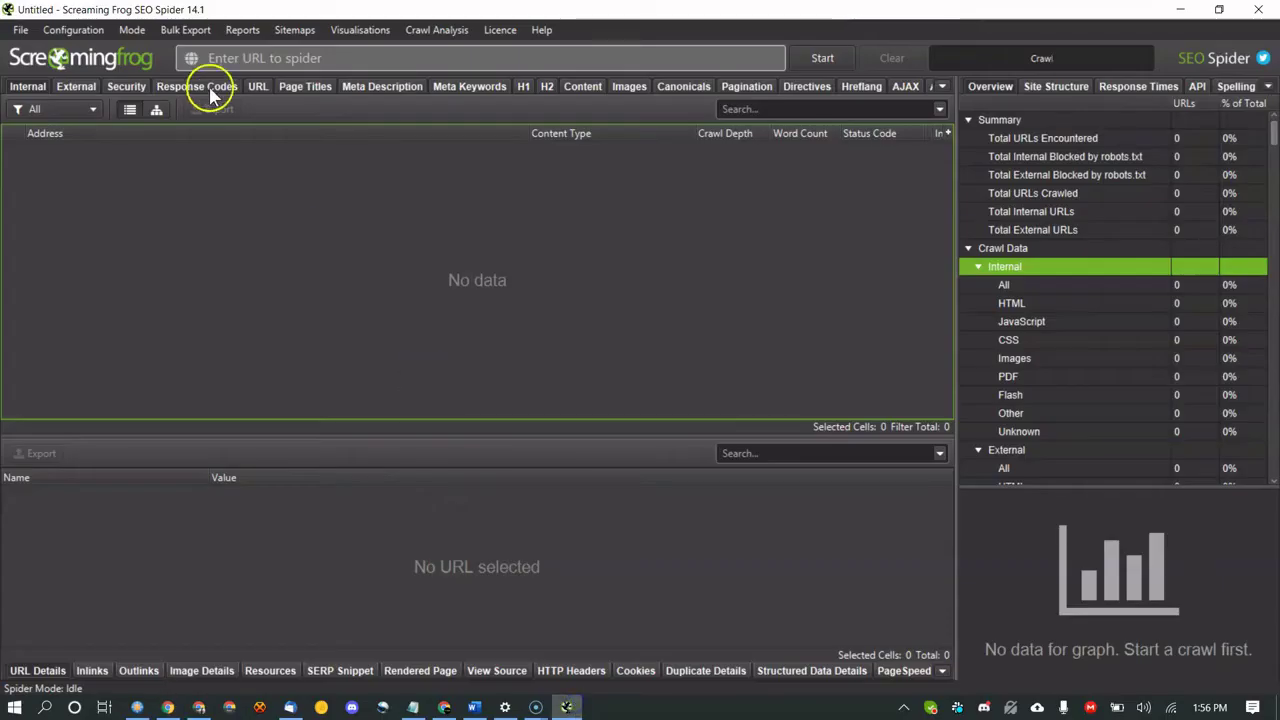
pyautogui.click(342, 58)
pyautogui.write('h')
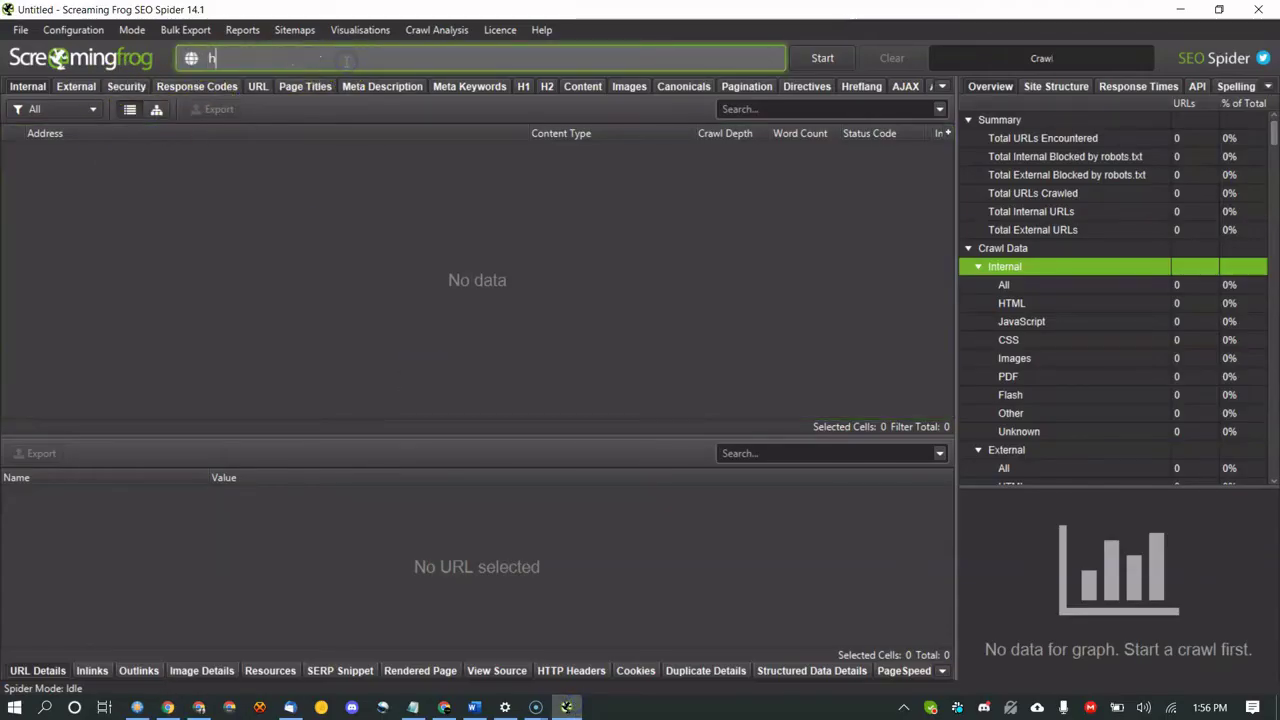
pyautogui.write('ttps://norzer.m')
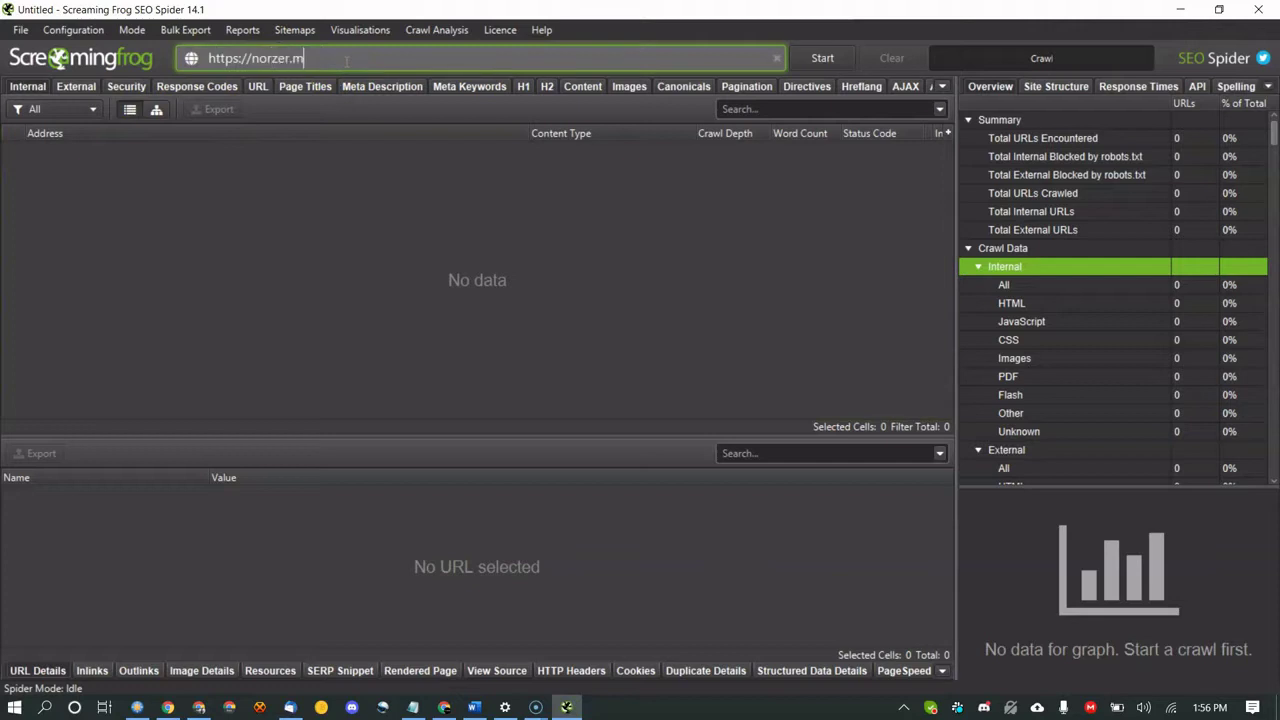
pyautogui.write('e')
pyautogui.press('Return')
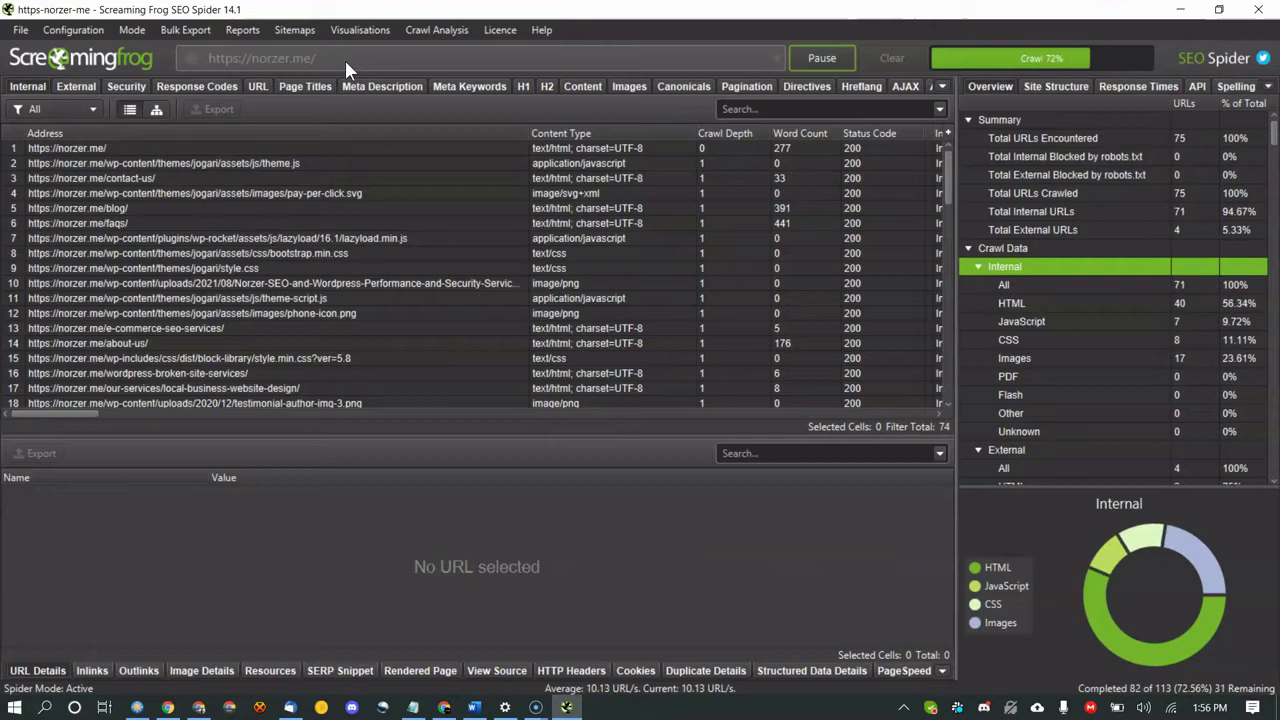
pyautogui.click(244, 208)
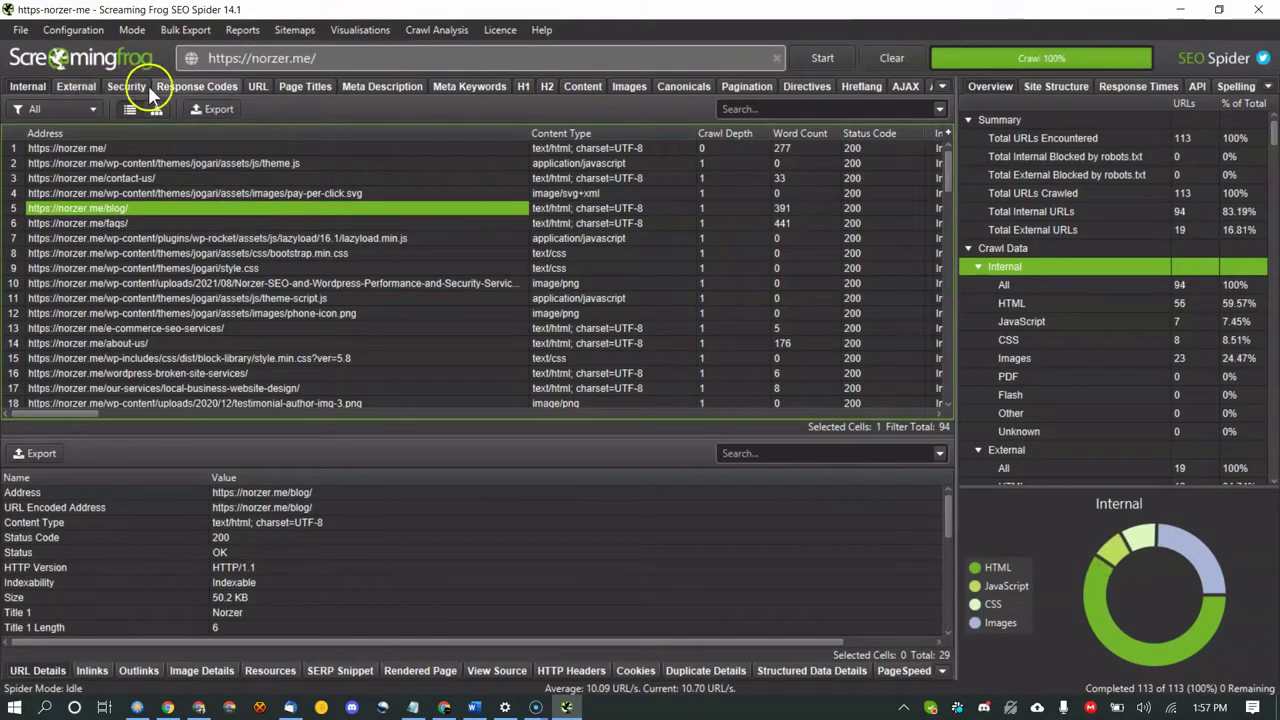
# Review the crawl's Page Titles, Meta Description, Meta Keywords and H2 results.
pyautogui.click(290, 87)
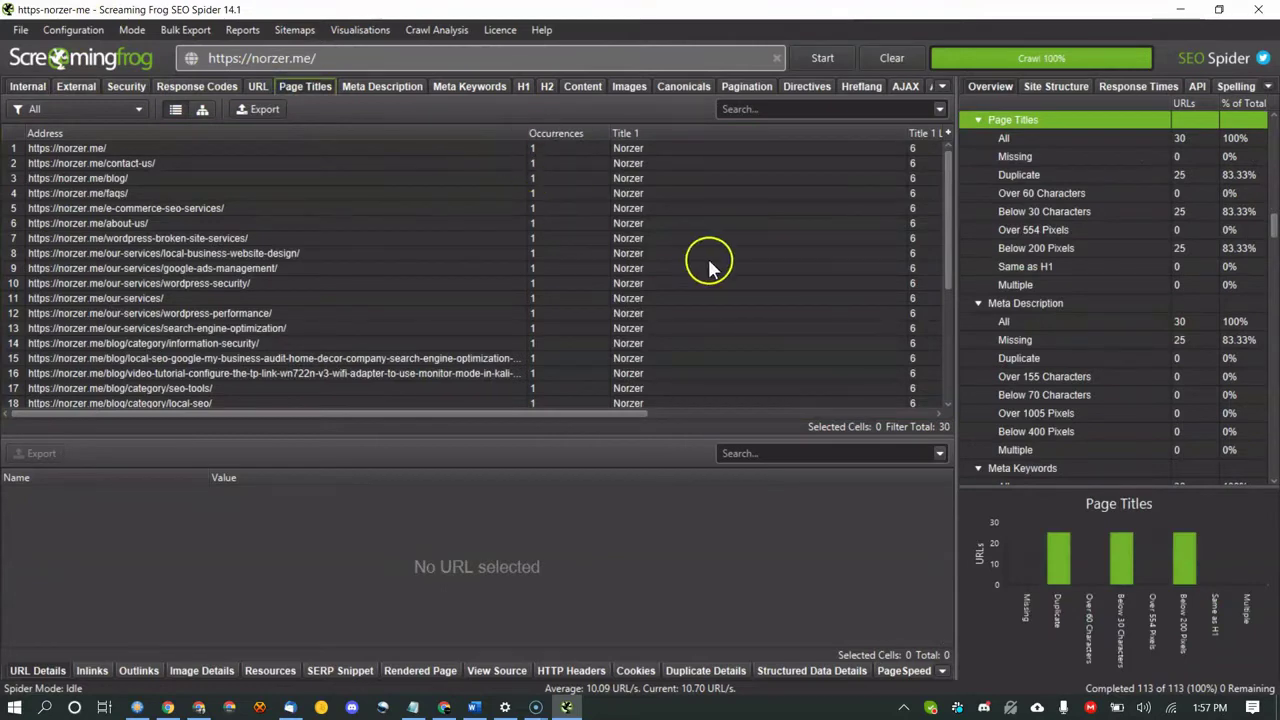
pyautogui.click(378, 87)
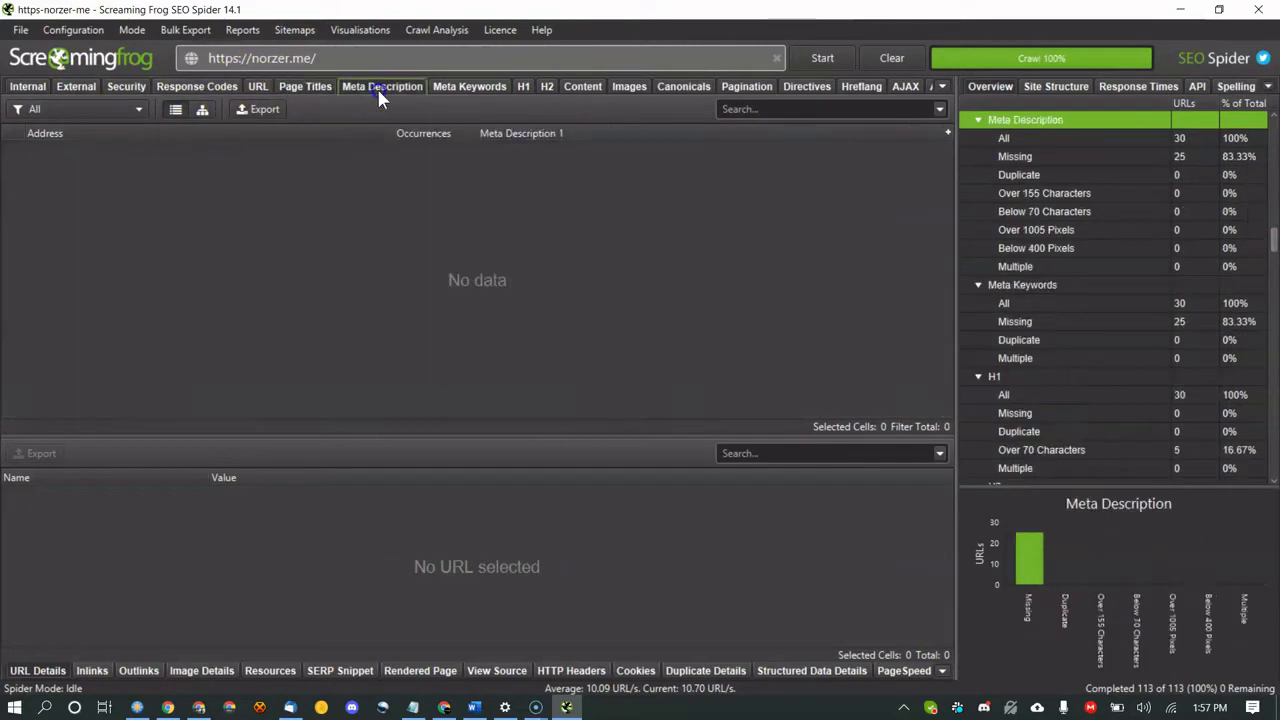
pyautogui.click(546, 87)
pyautogui.click(495, 87)
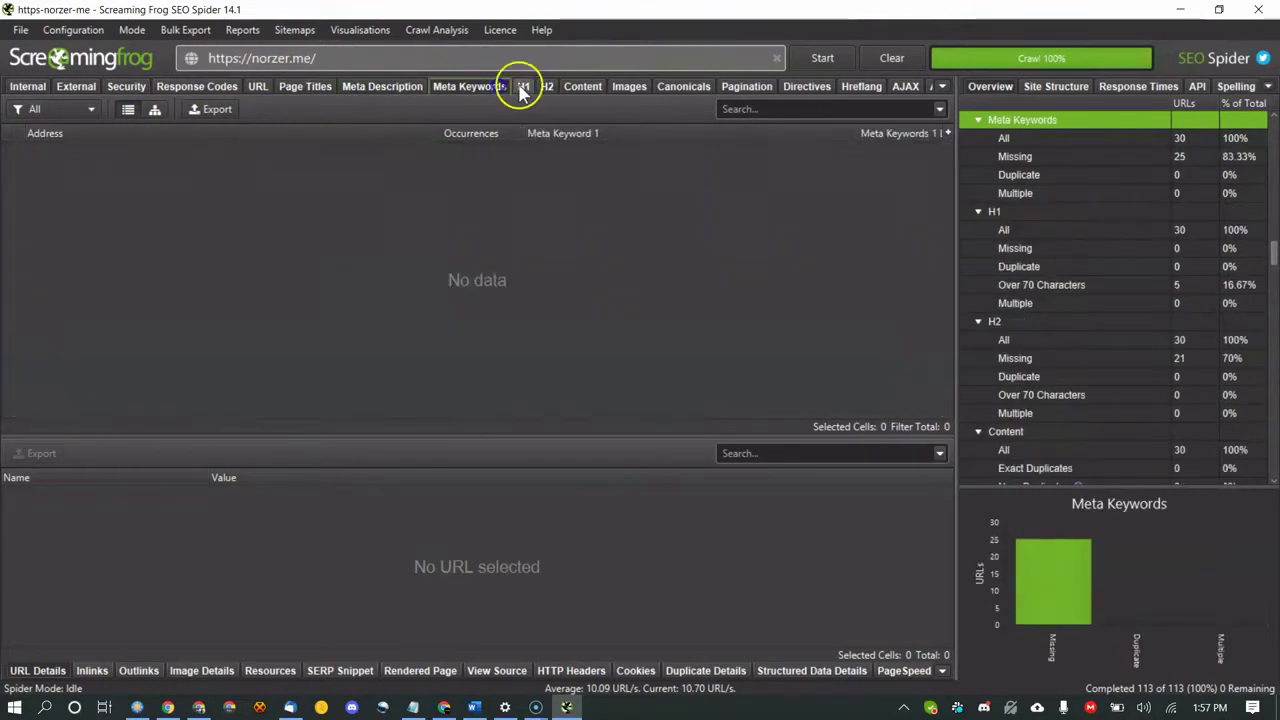
# List crawled images largest first, inspect the logo and theme.js, then bring up the saved-links Notepad.
pyautogui.click(620, 88)
pyautogui.click(697, 138)
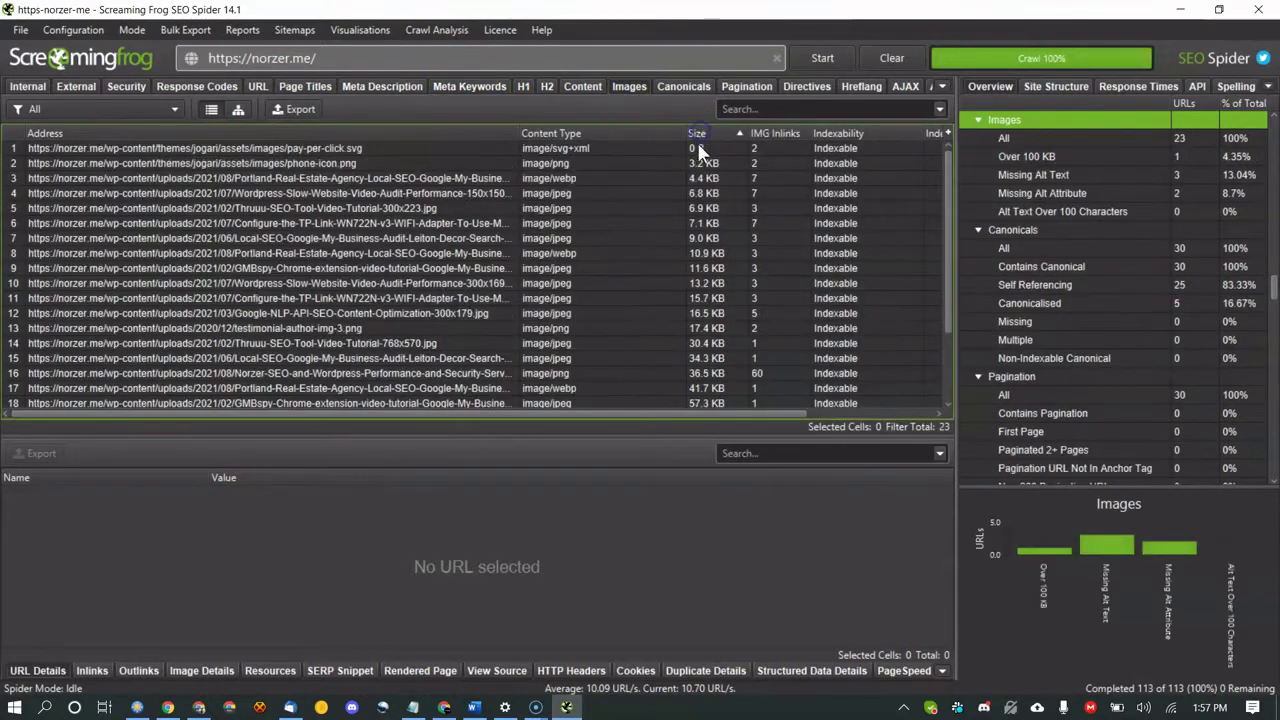
pyautogui.click(699, 138)
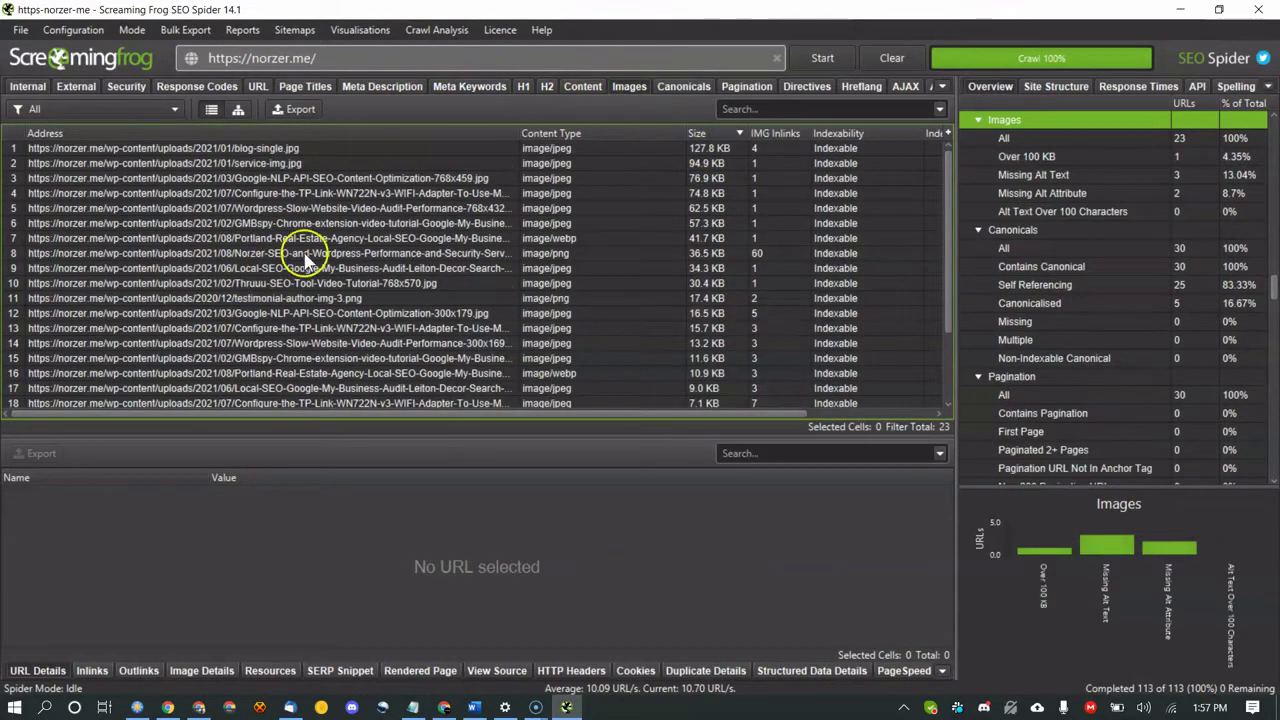
pyautogui.click(27, 87)
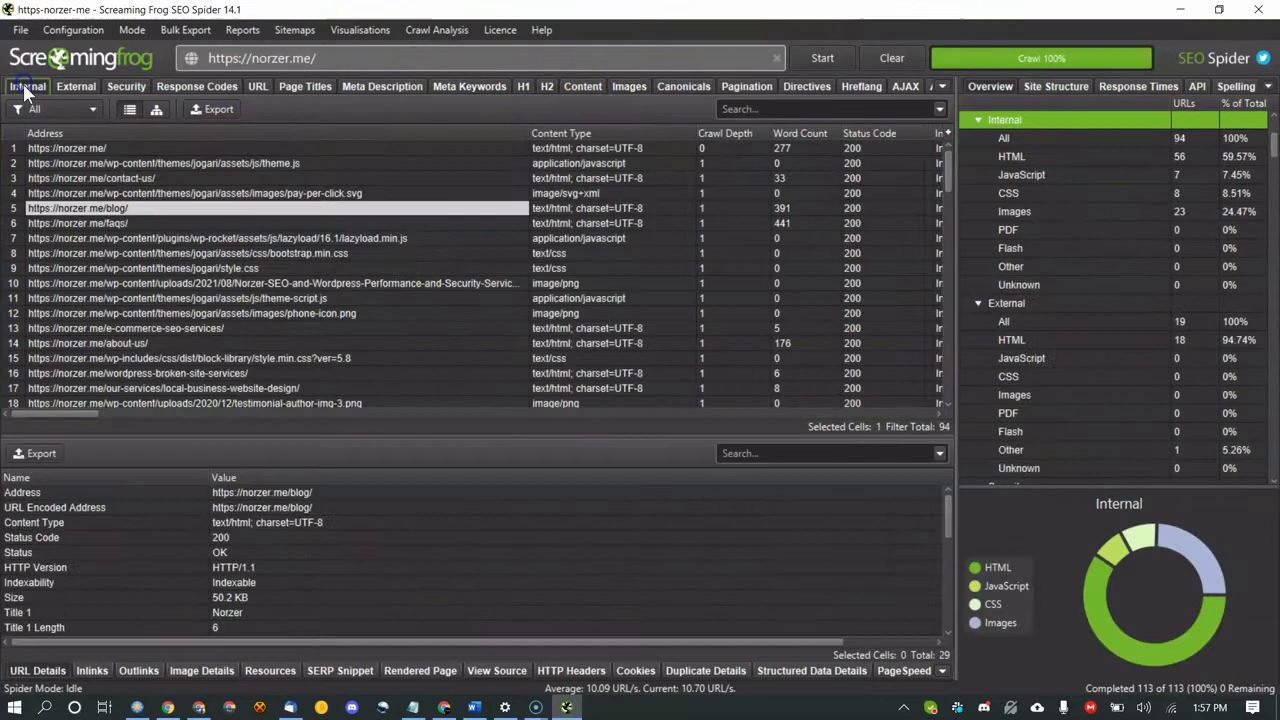
pyautogui.click(275, 284)
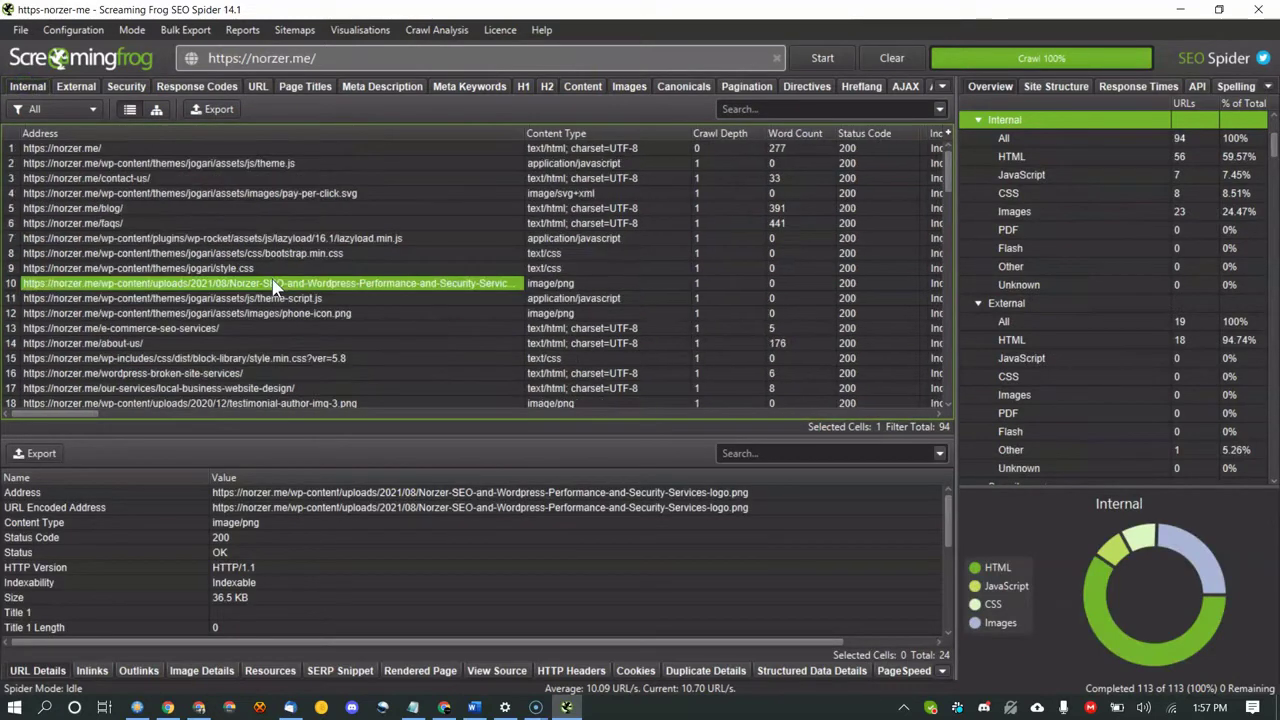
pyautogui.click(323, 165)
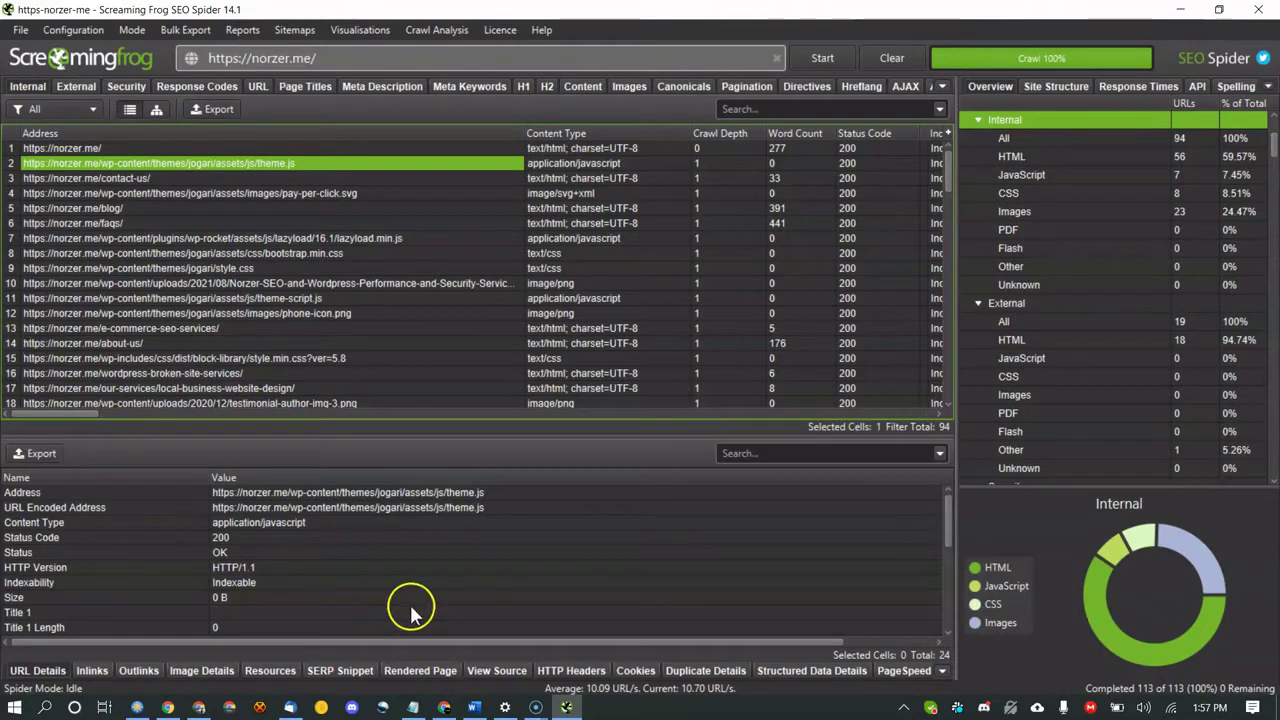
pyautogui.click(412, 707)
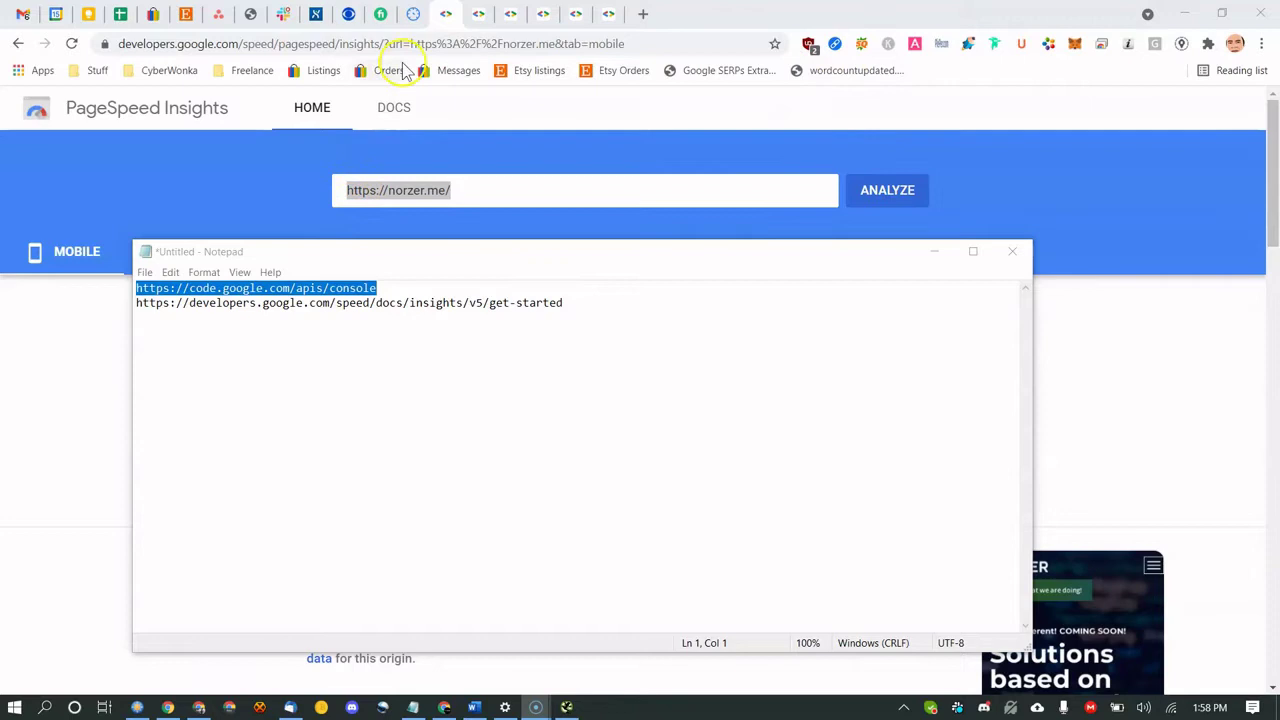
# Open the Google Cloud console in a new browser tab and start a new project.
pyautogui.click(664, 18)
pyautogui.click(643, 14)
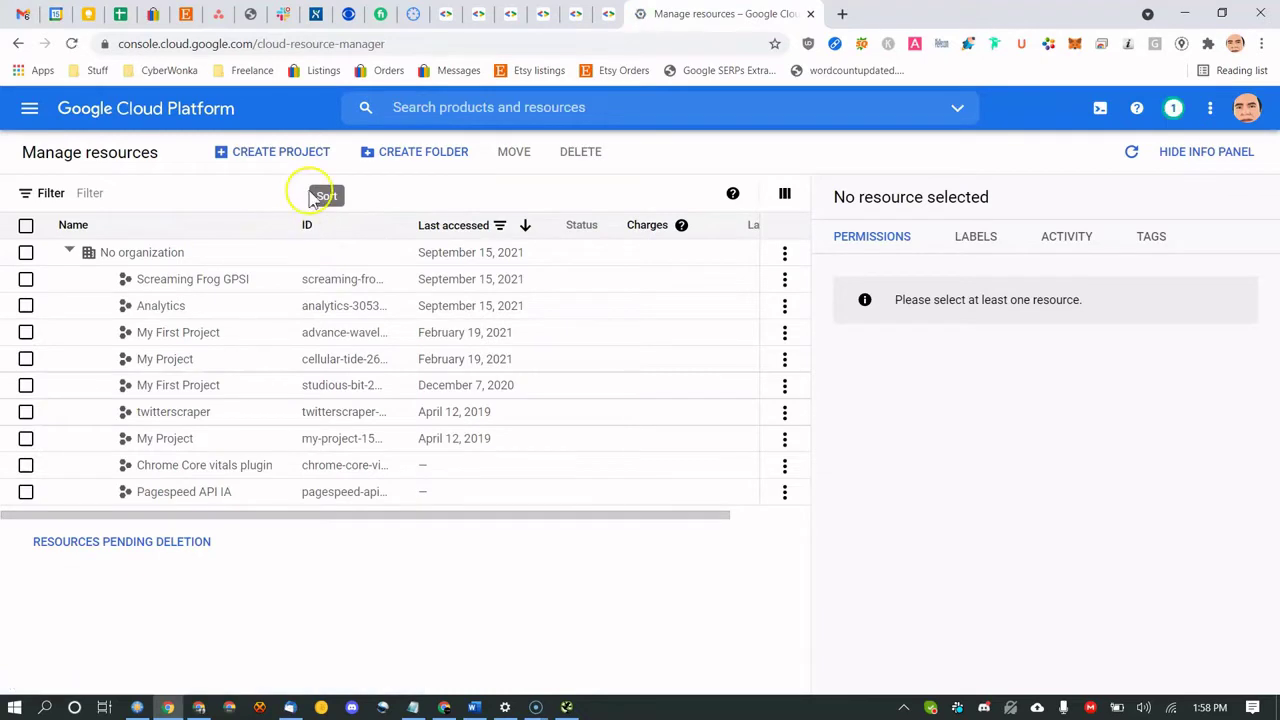
pyautogui.click(293, 151)
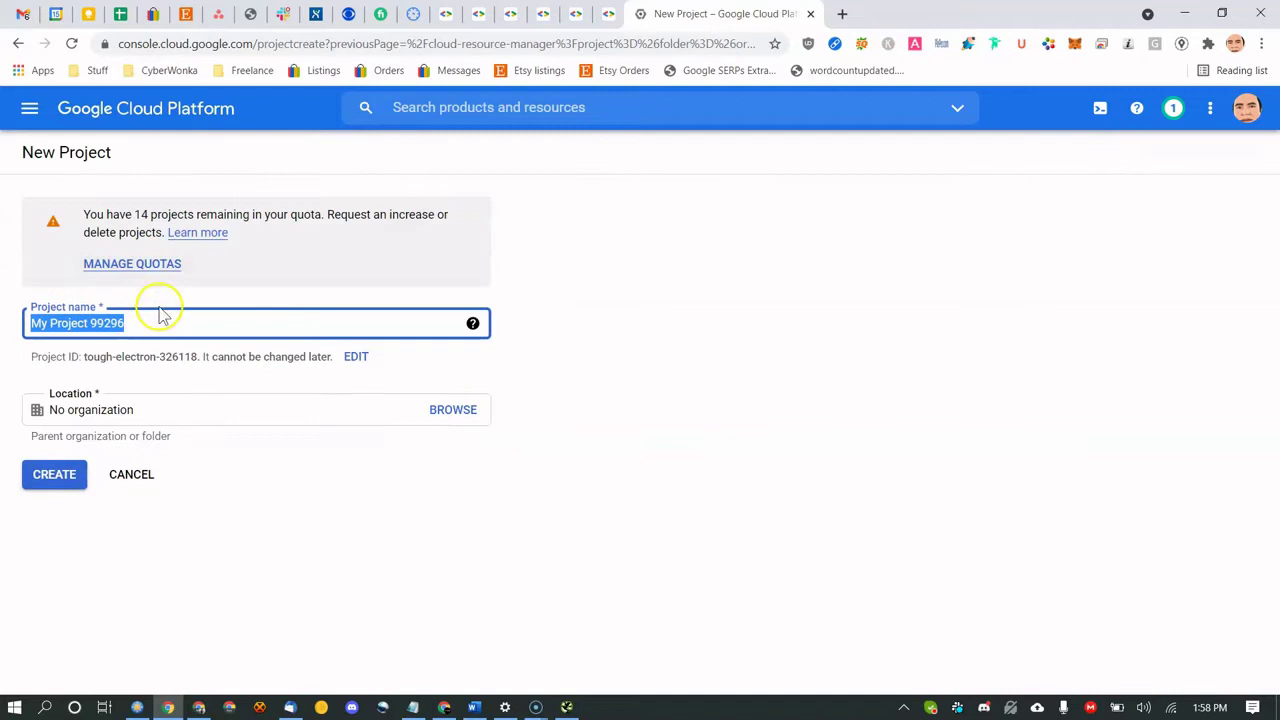
# Create the Cloud project 'GPSI Norz', leaving its location as No organization.
pyautogui.doubleClick(151, 319)
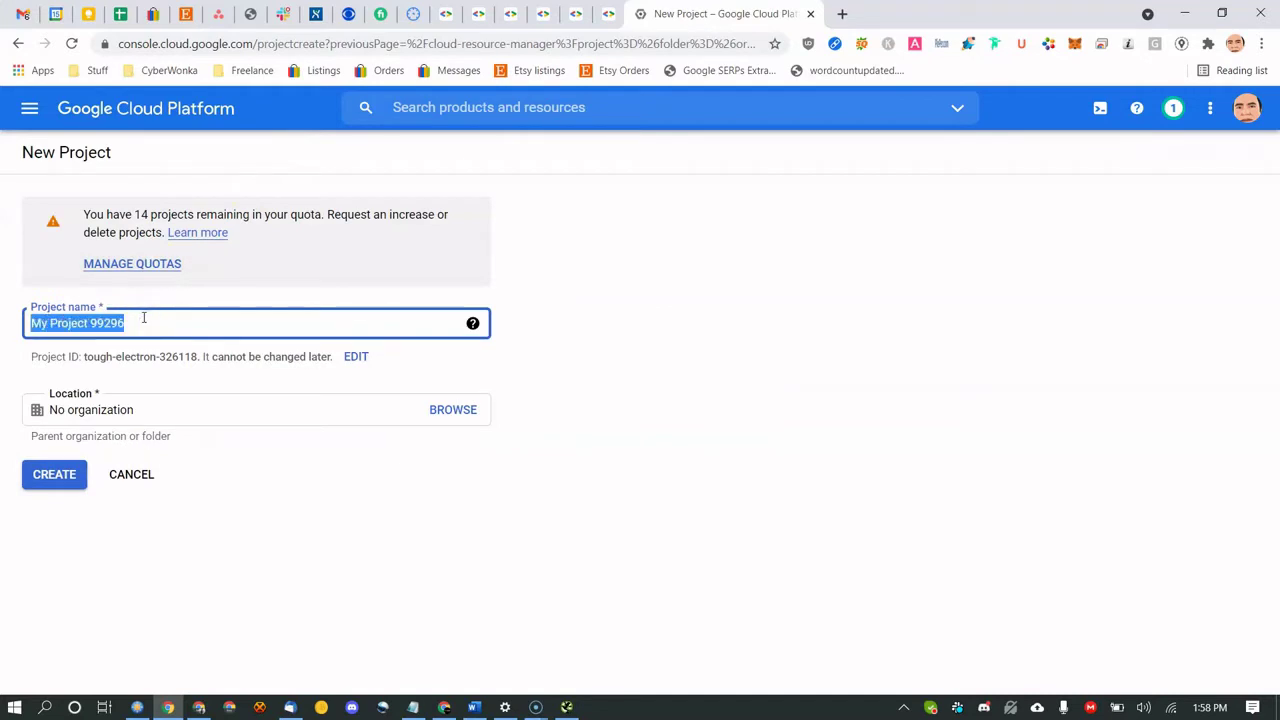
pyautogui.write('GP')
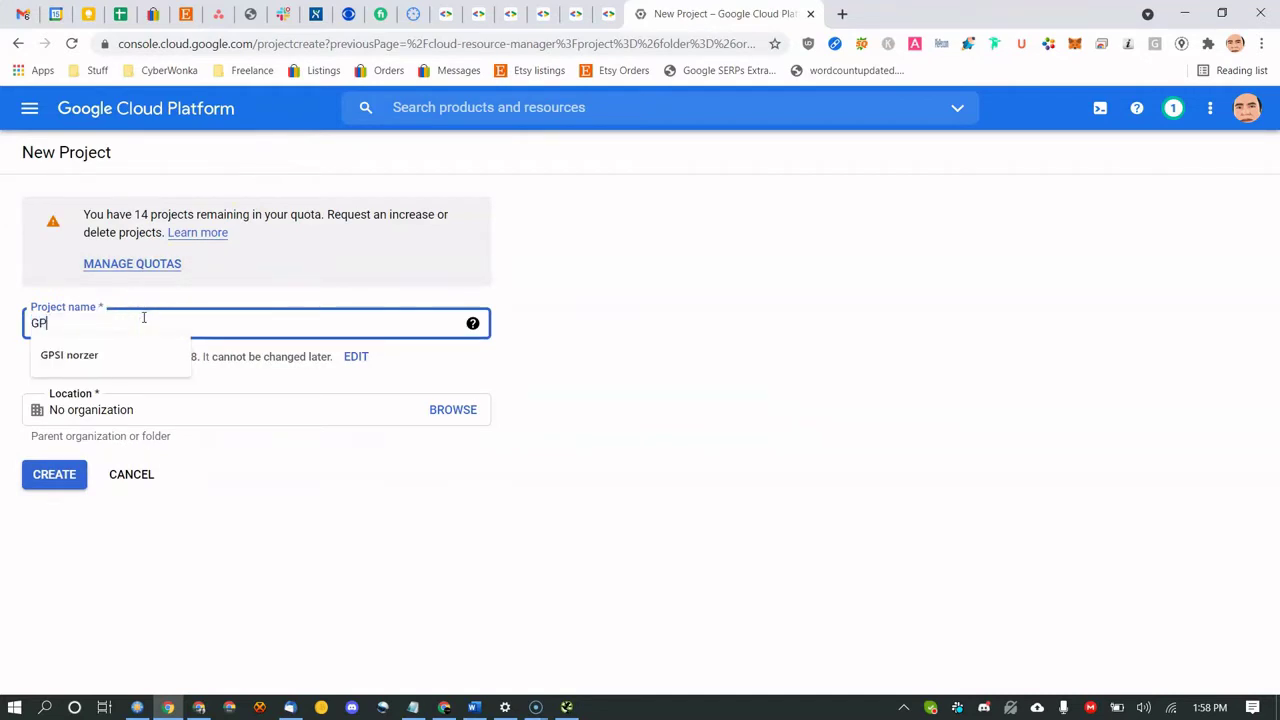
pyautogui.write('SI')
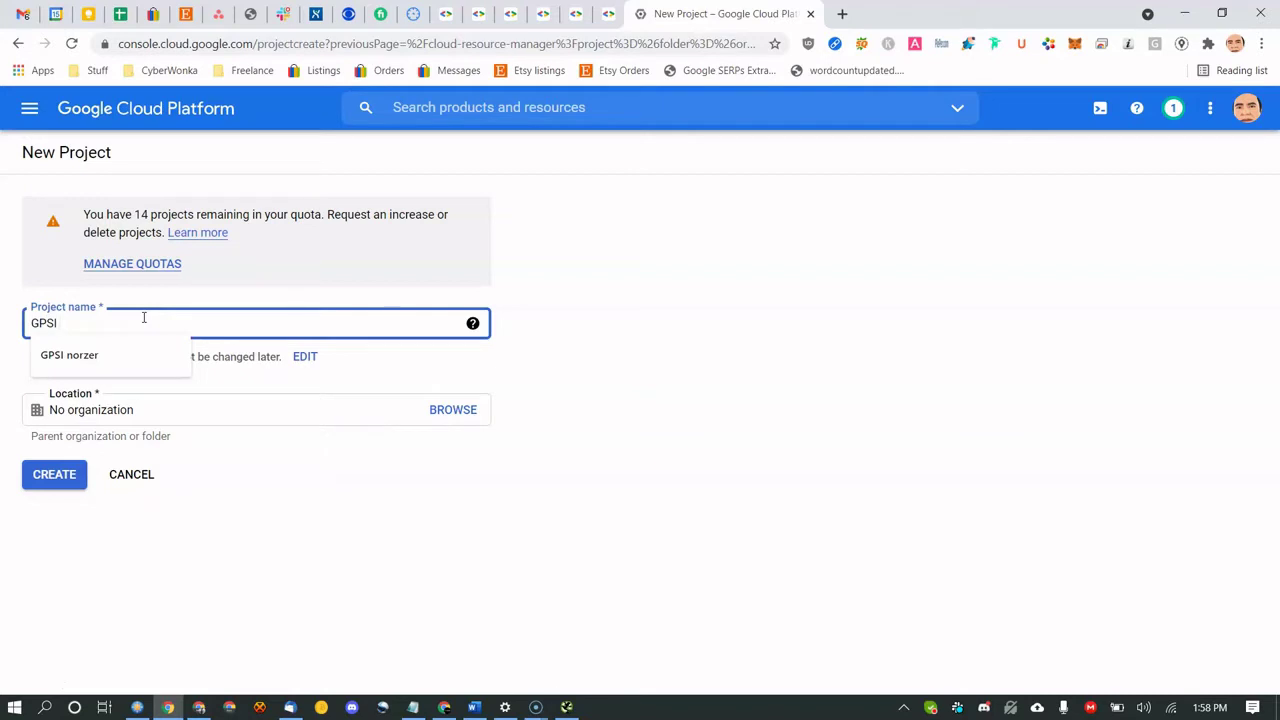
pyautogui.write(' DogPound')
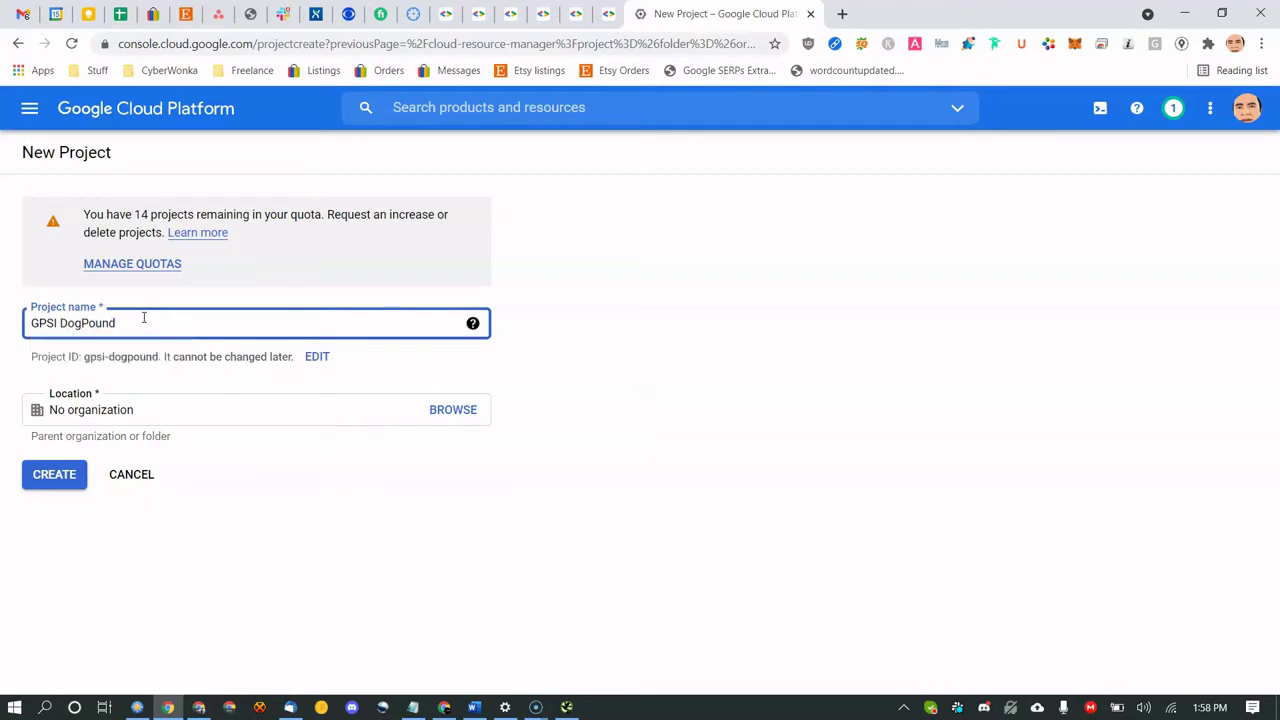
pyautogui.press('BackSpace')
pyautogui.press('BackSpace')
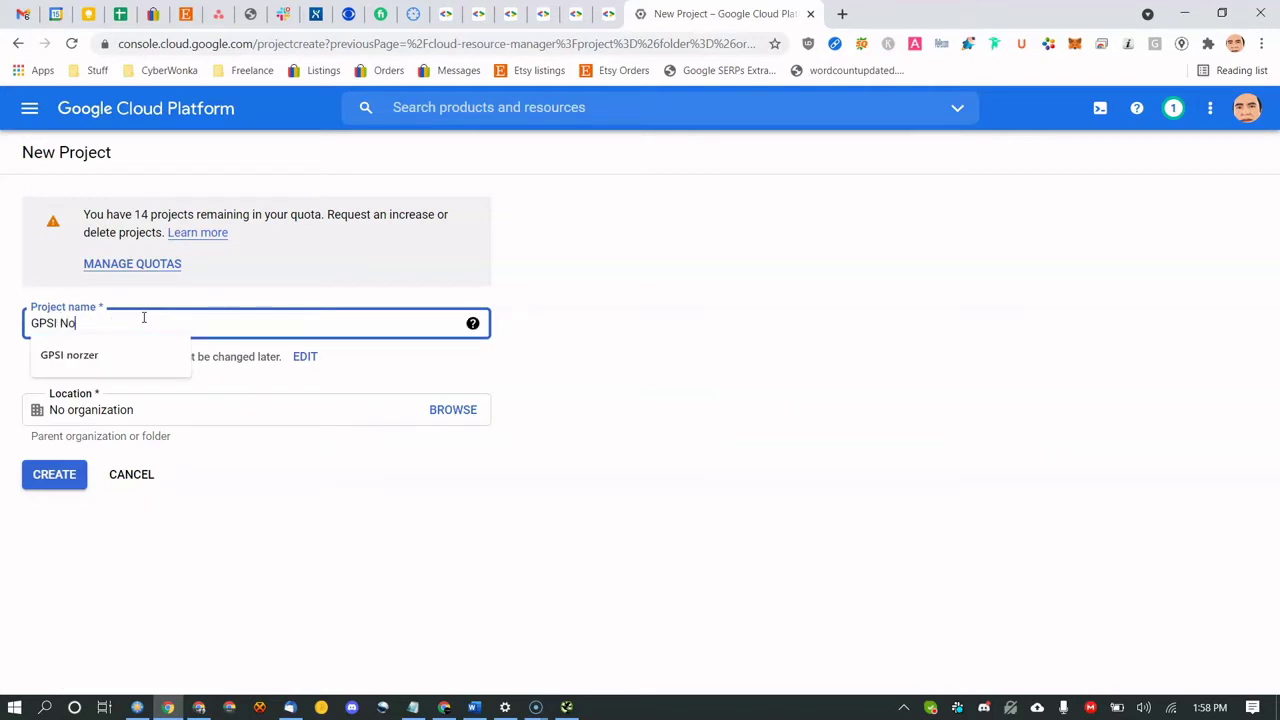
pyautogui.click(330, 412)
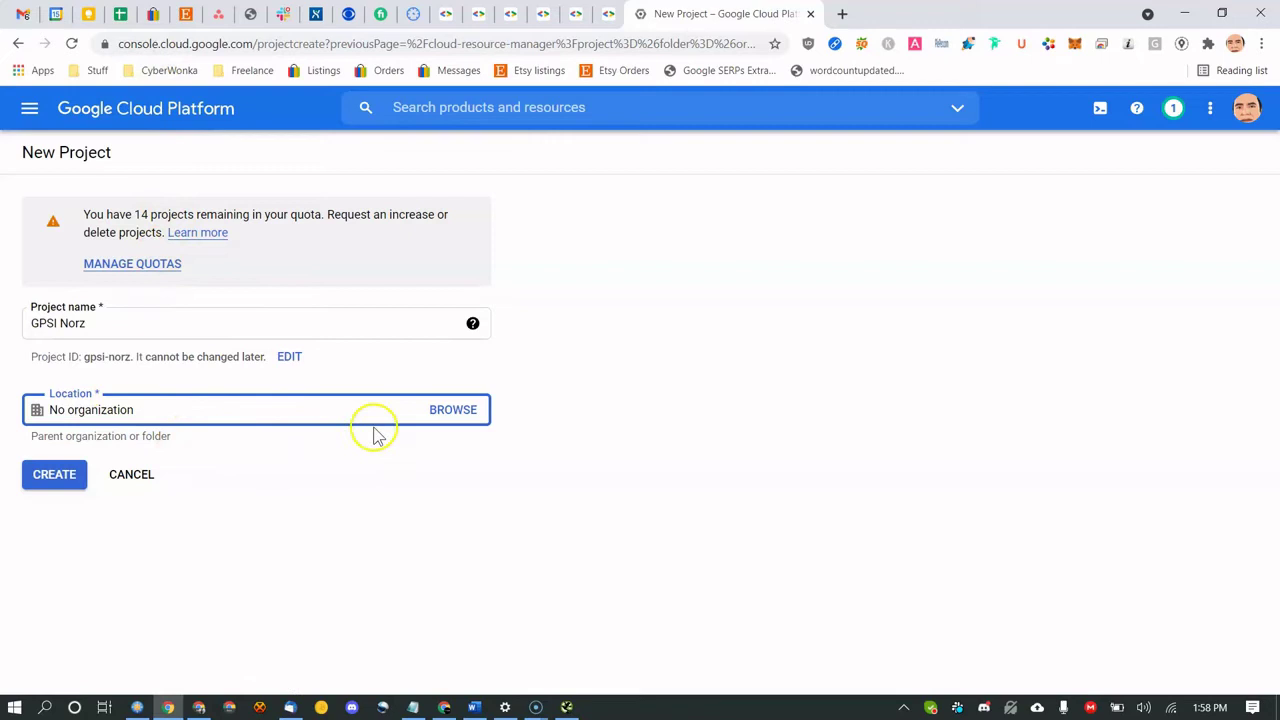
pyautogui.click(452, 412)
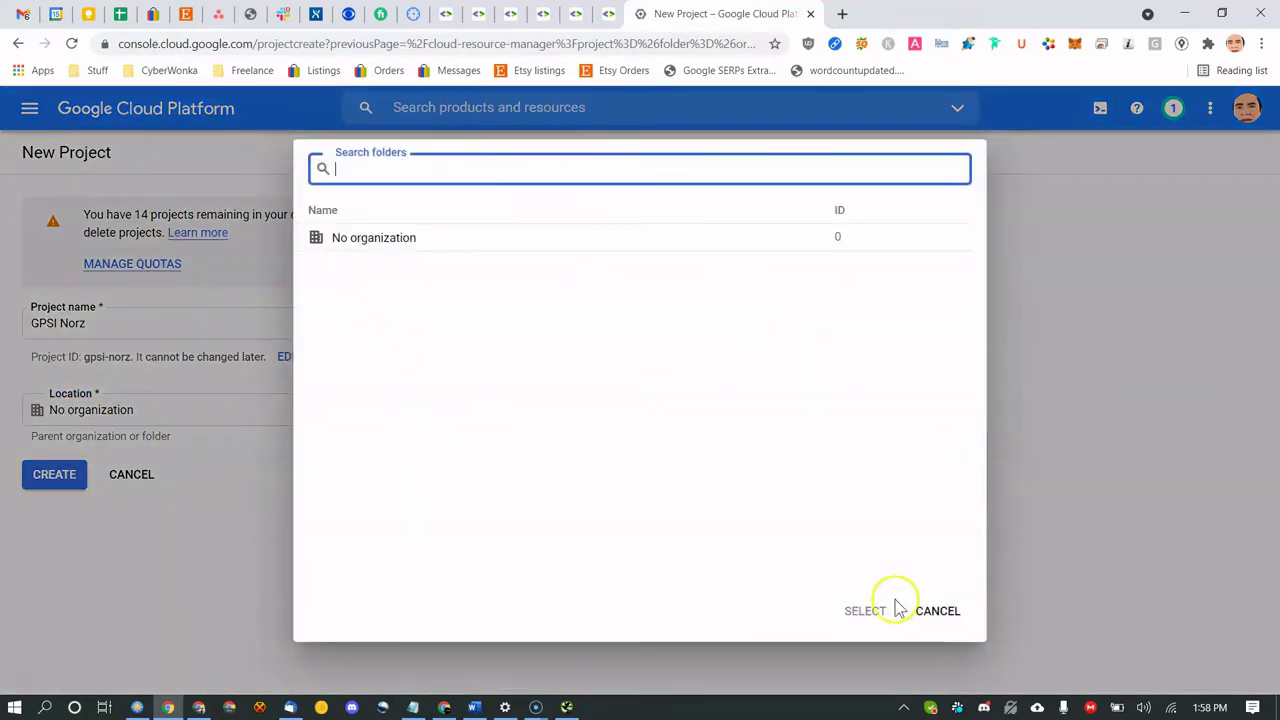
pyautogui.click(933, 611)
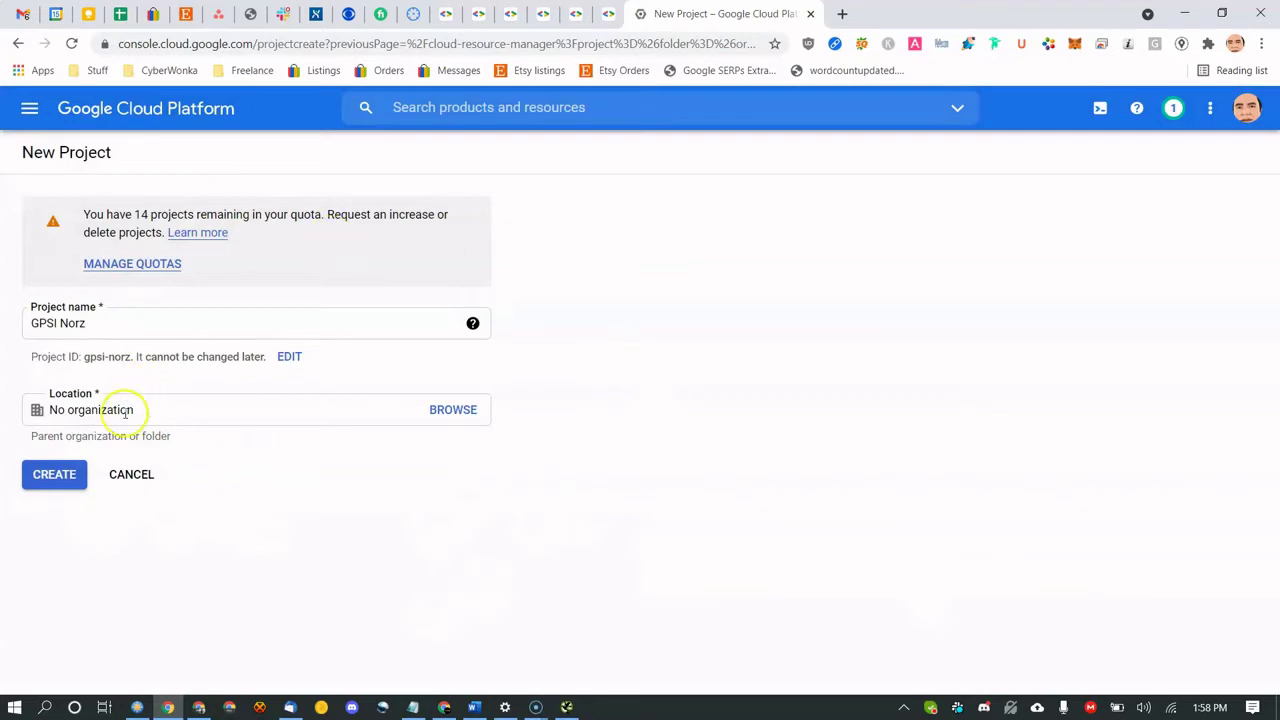
pyautogui.click(50, 476)
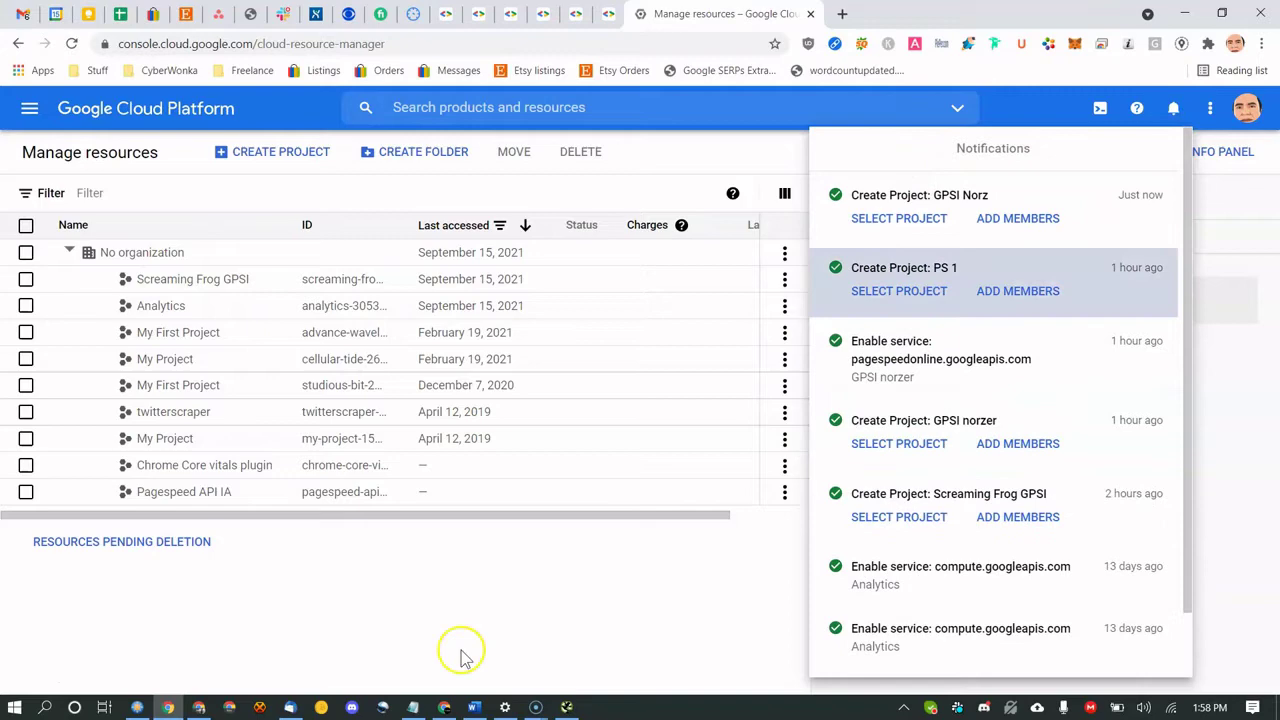
# Copy the PageSpeed Insights API get-started link from Notepad and load it in the browser.
pyautogui.click(413, 707)
pyautogui.moveTo(590, 302); pyautogui.dragTo(103, 337)
pyautogui.hotkey('ctrl', 'c')
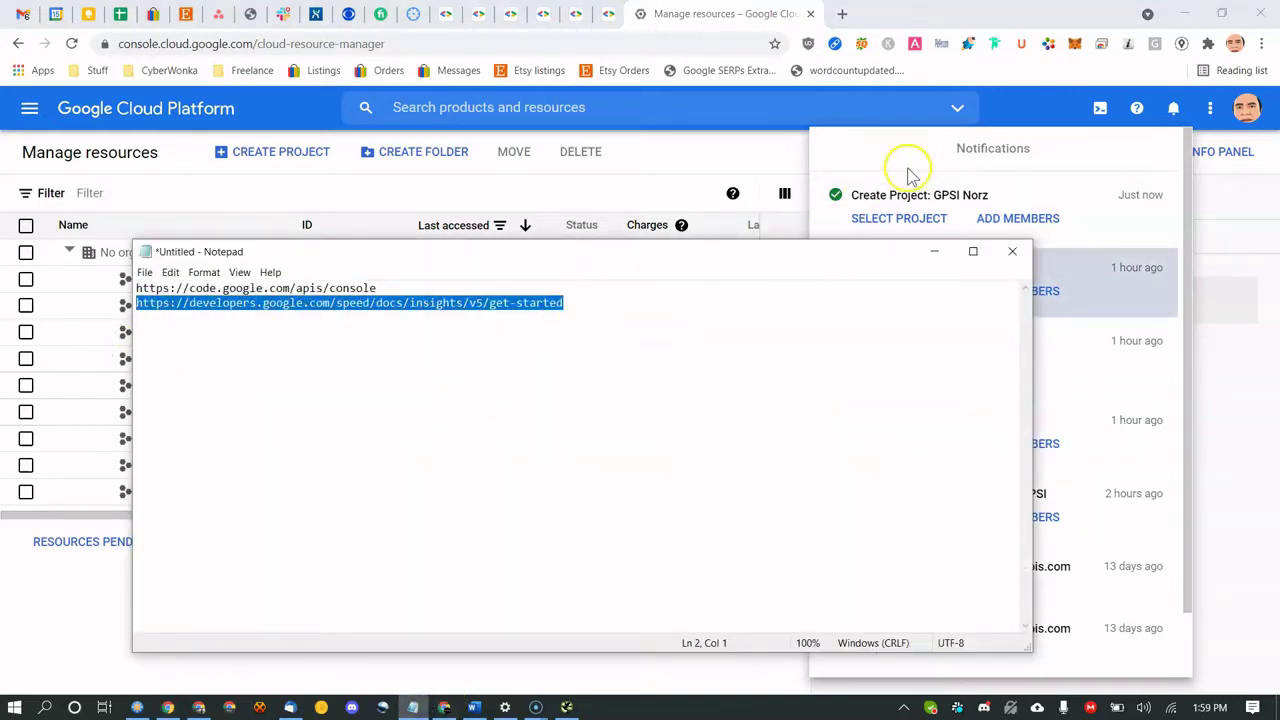
pyautogui.click(777, 171)
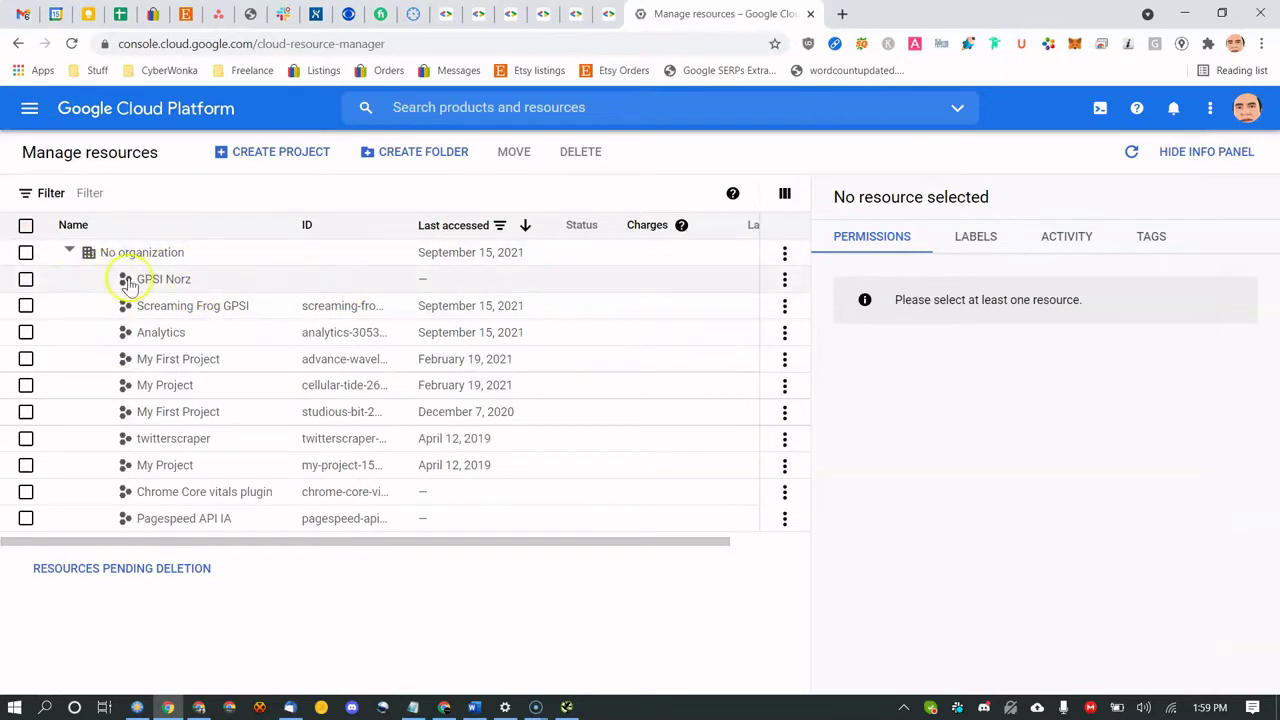
pyautogui.click(27, 280)
pyautogui.click(27, 280)
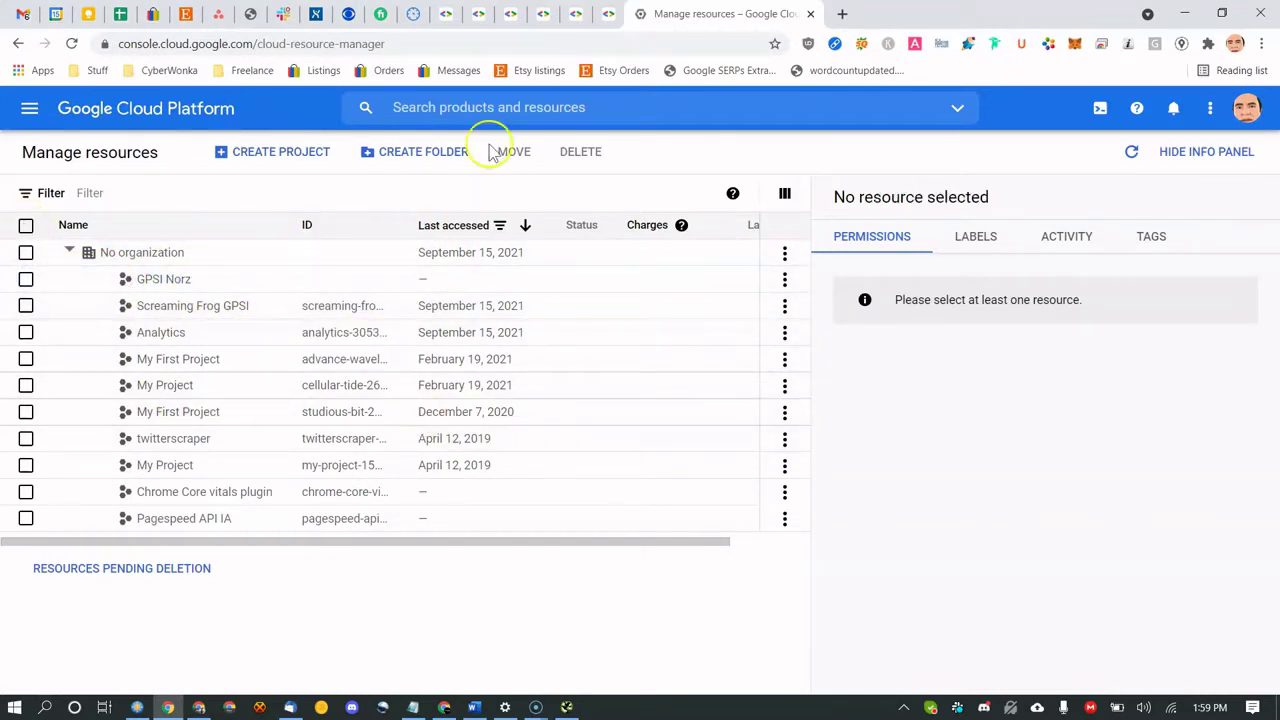
pyautogui.click(737, 40)
pyautogui.hotkey('ctrl', 'v')
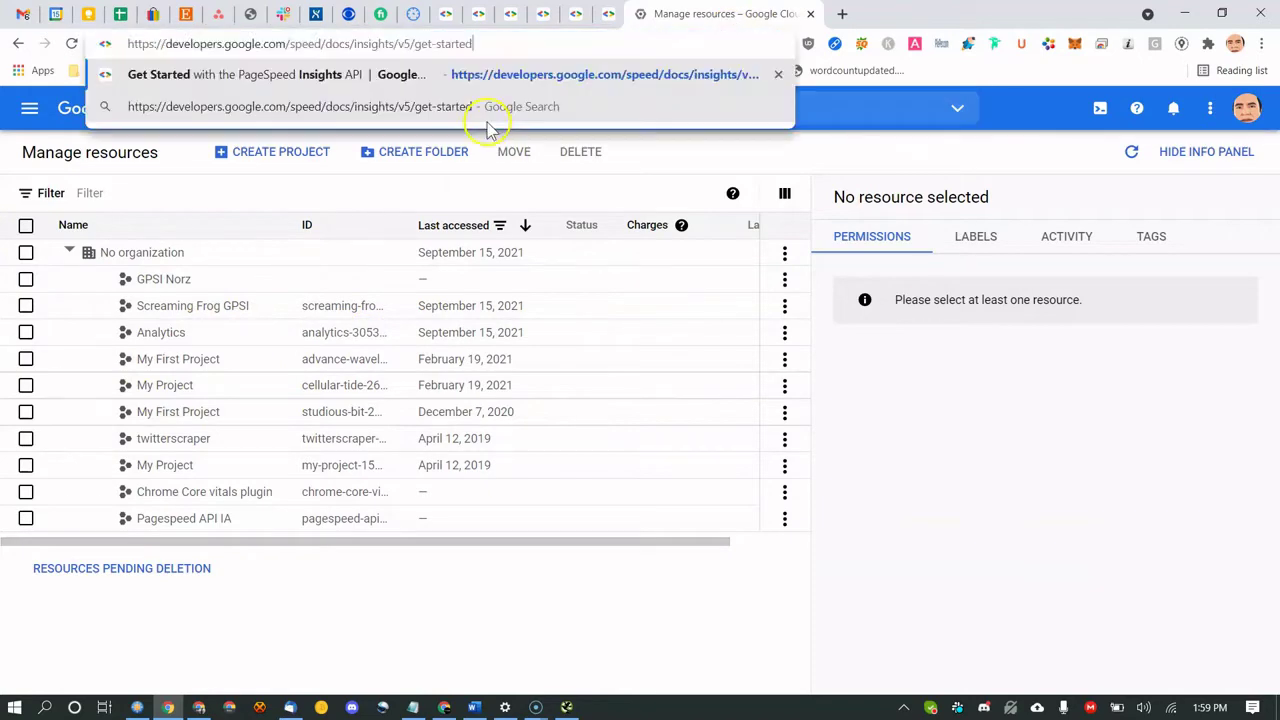
pyautogui.press('Return')
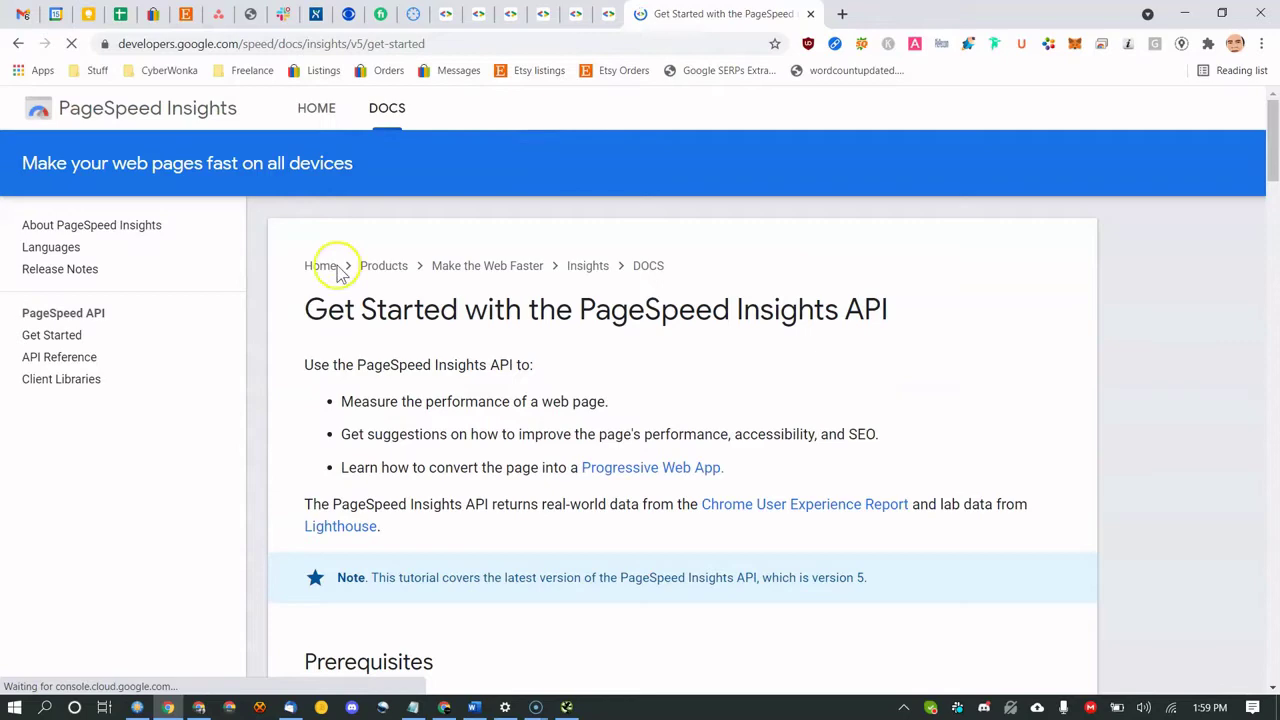
# Generate a PageSpeed Insights API key for the GPSI Norz project.
pyautogui.scroll(-5, 520, 330)
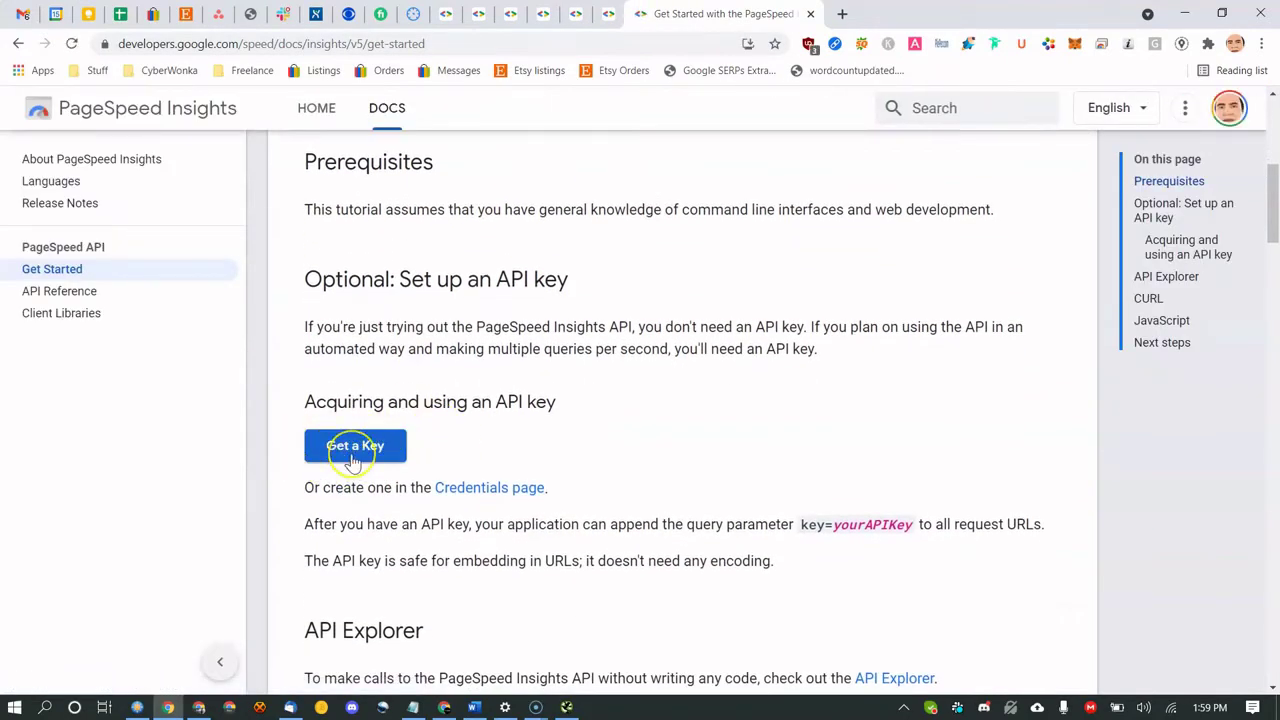
pyautogui.click(352, 460)
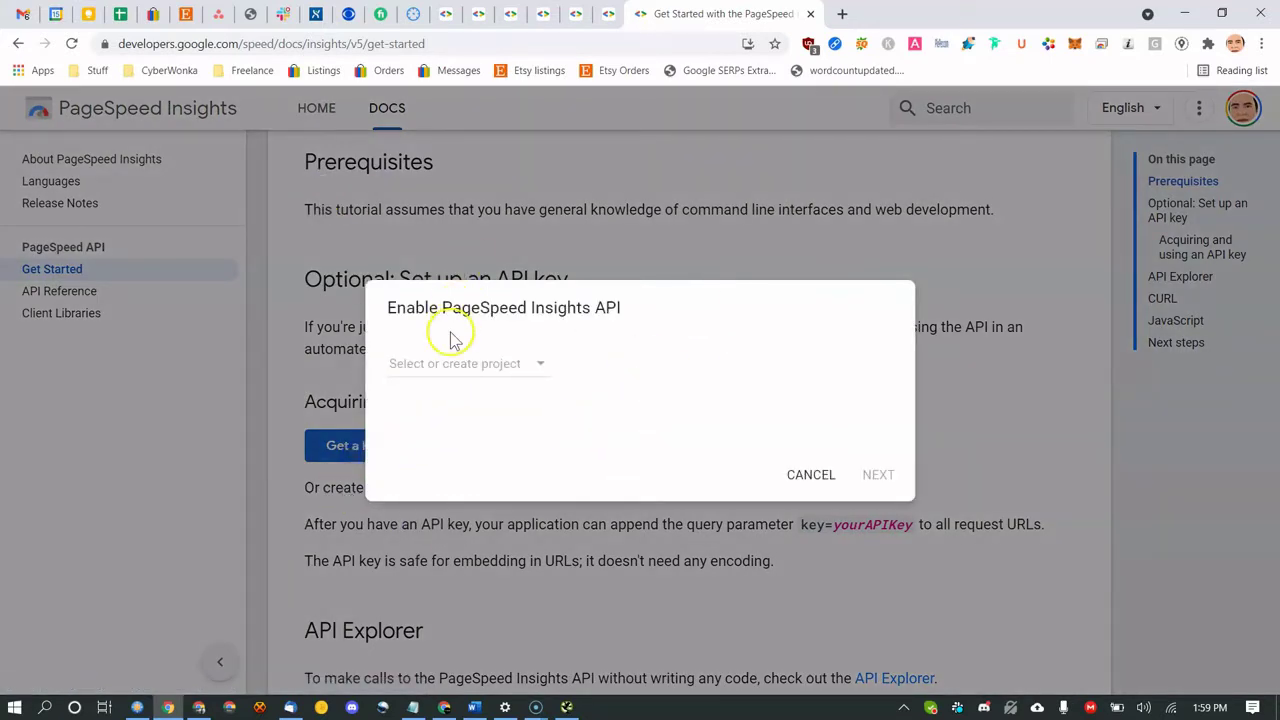
pyautogui.click(515, 369)
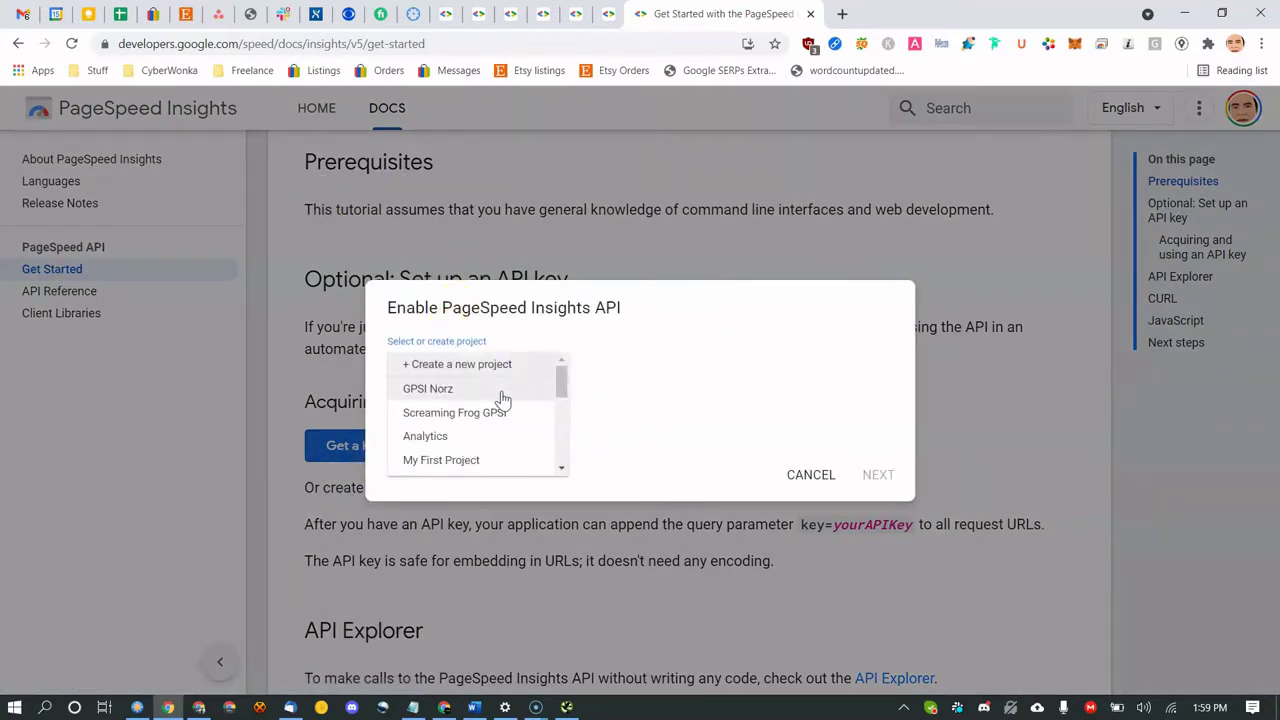
pyautogui.click(438, 393)
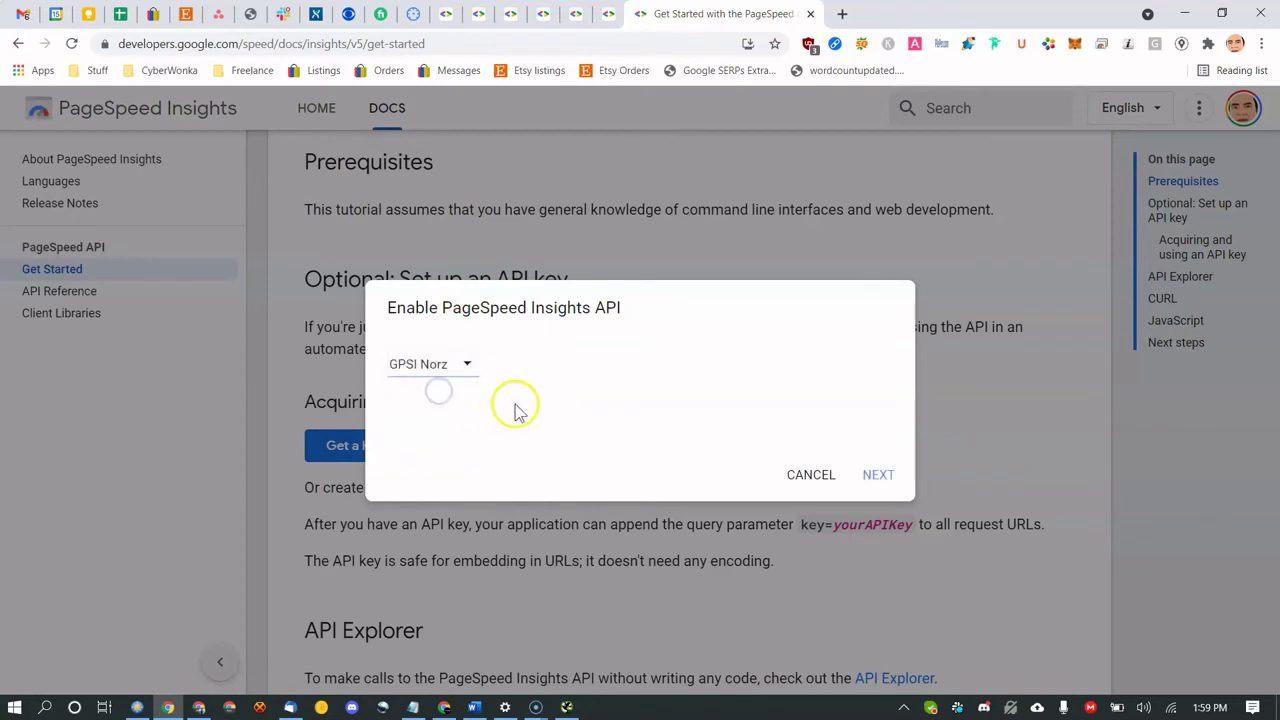
pyautogui.click(906, 479)
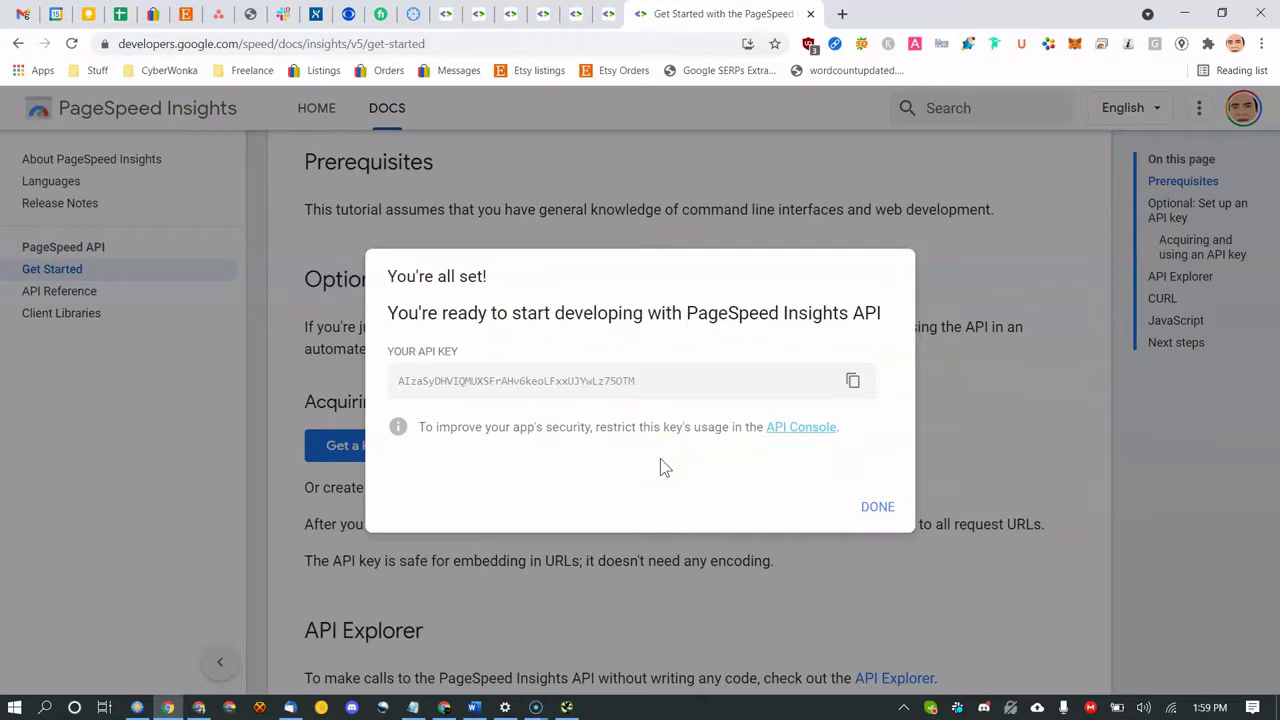
# Copy the generated API key to the clipboard.
pyautogui.moveTo(640, 378); pyautogui.dragTo(145, 358)
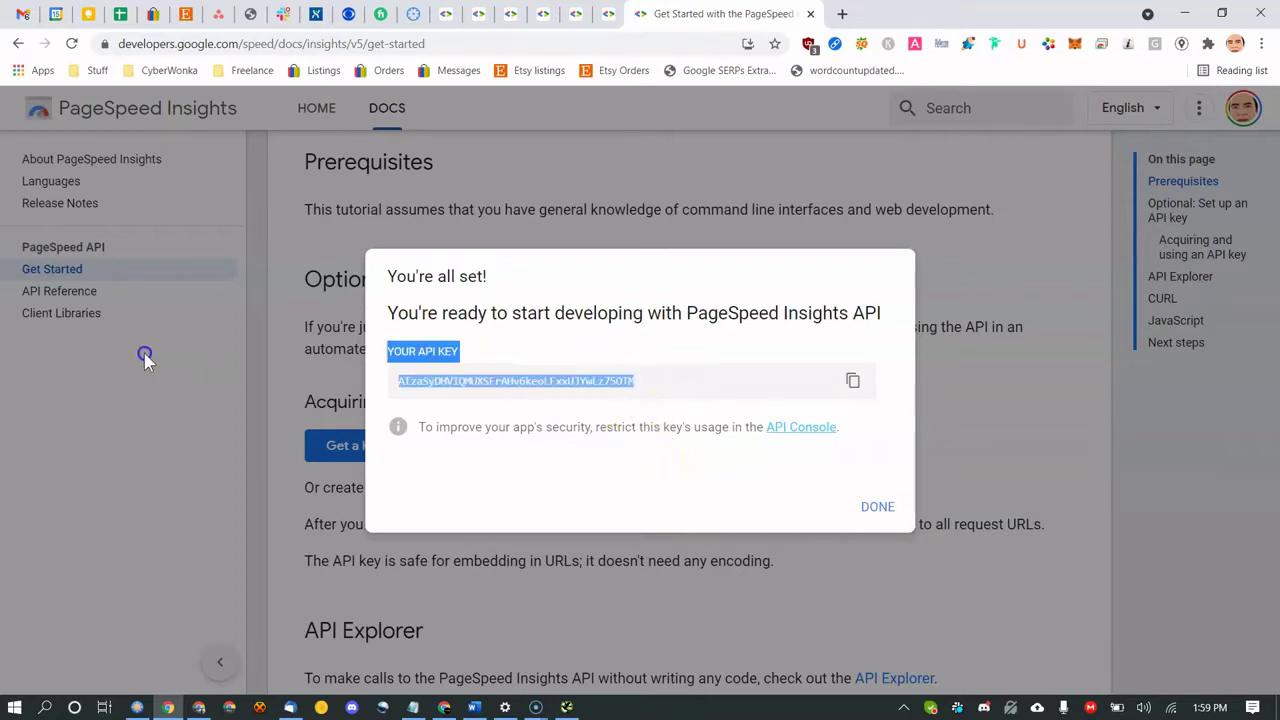
pyautogui.click(508, 393)
pyautogui.click(853, 382)
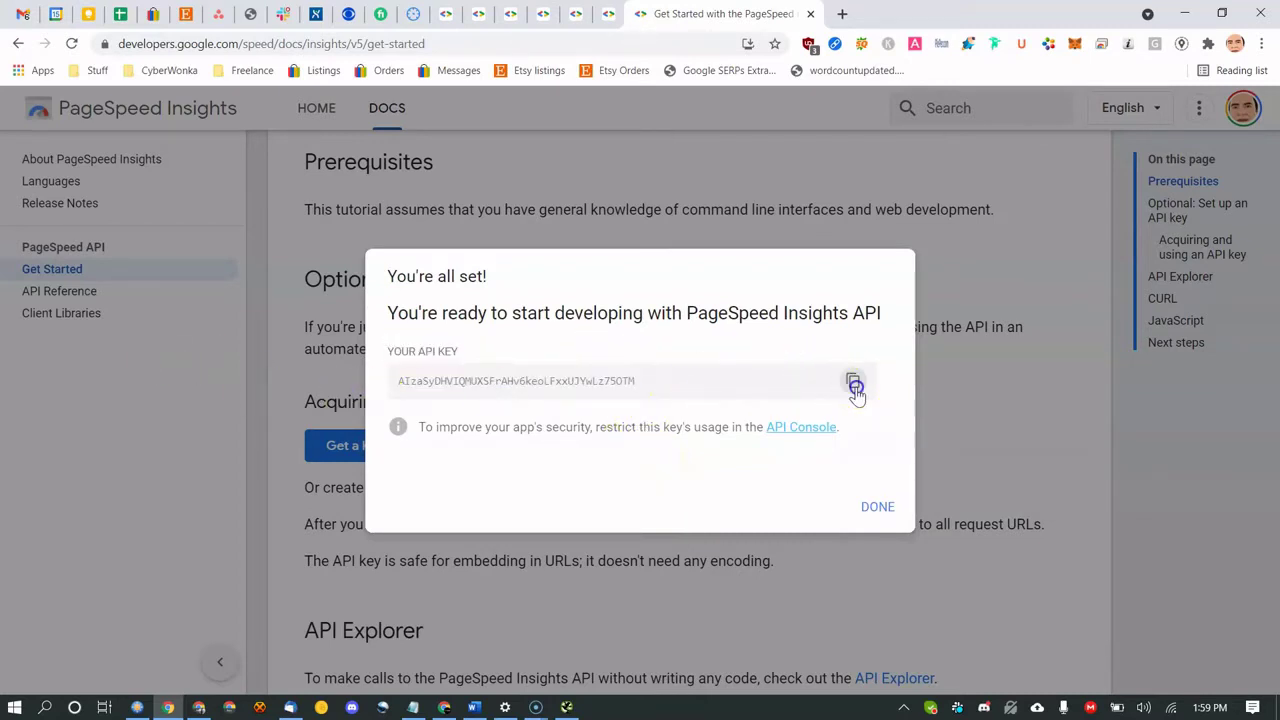
pyautogui.moveTo(640, 380); pyautogui.dragTo(351, 366)
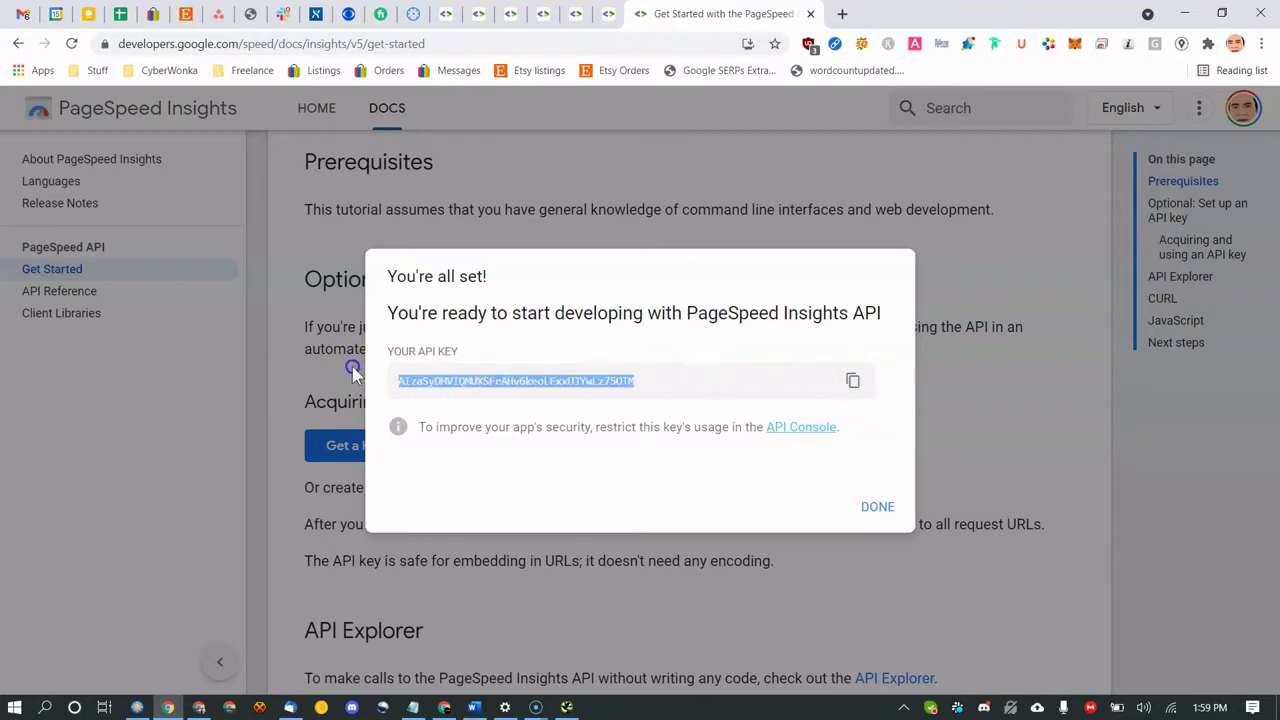
pyautogui.rightClick(444, 374)
pyautogui.click(777, 371)
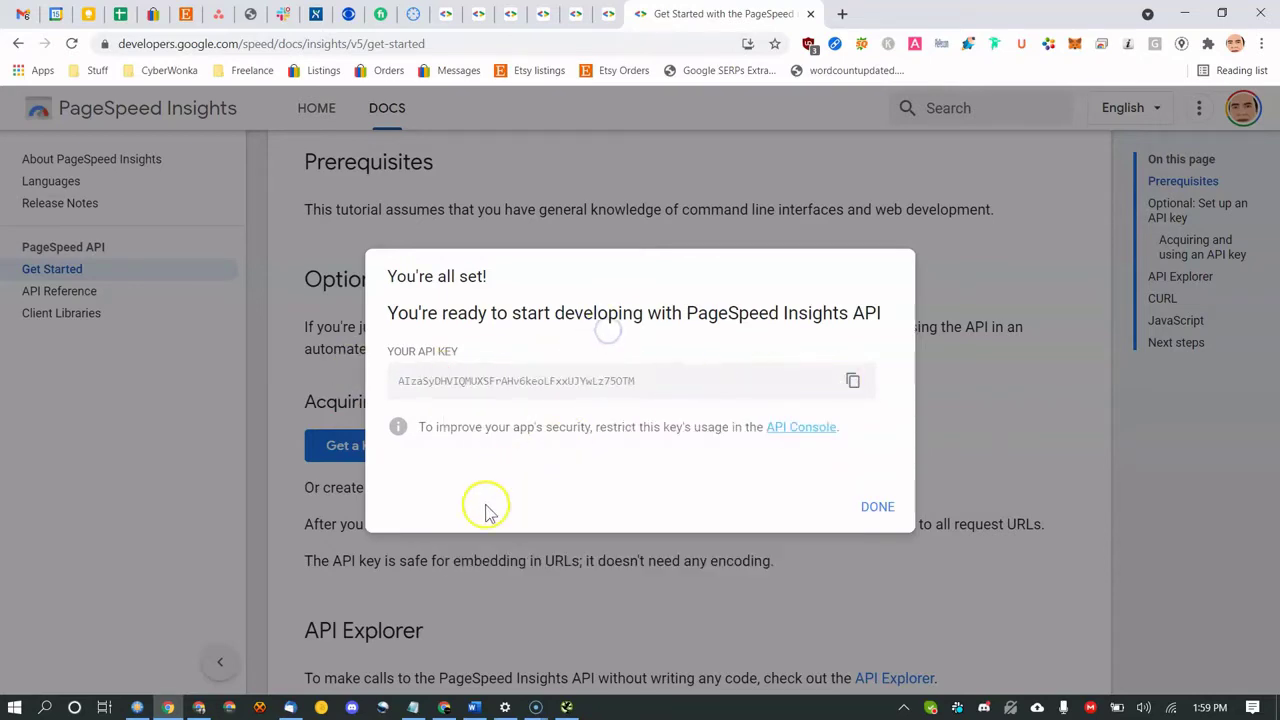
# Replace the secret key in Screaming Frog's PageSpeed Insights API settings with the new key and connect.
pyautogui.click(568, 707)
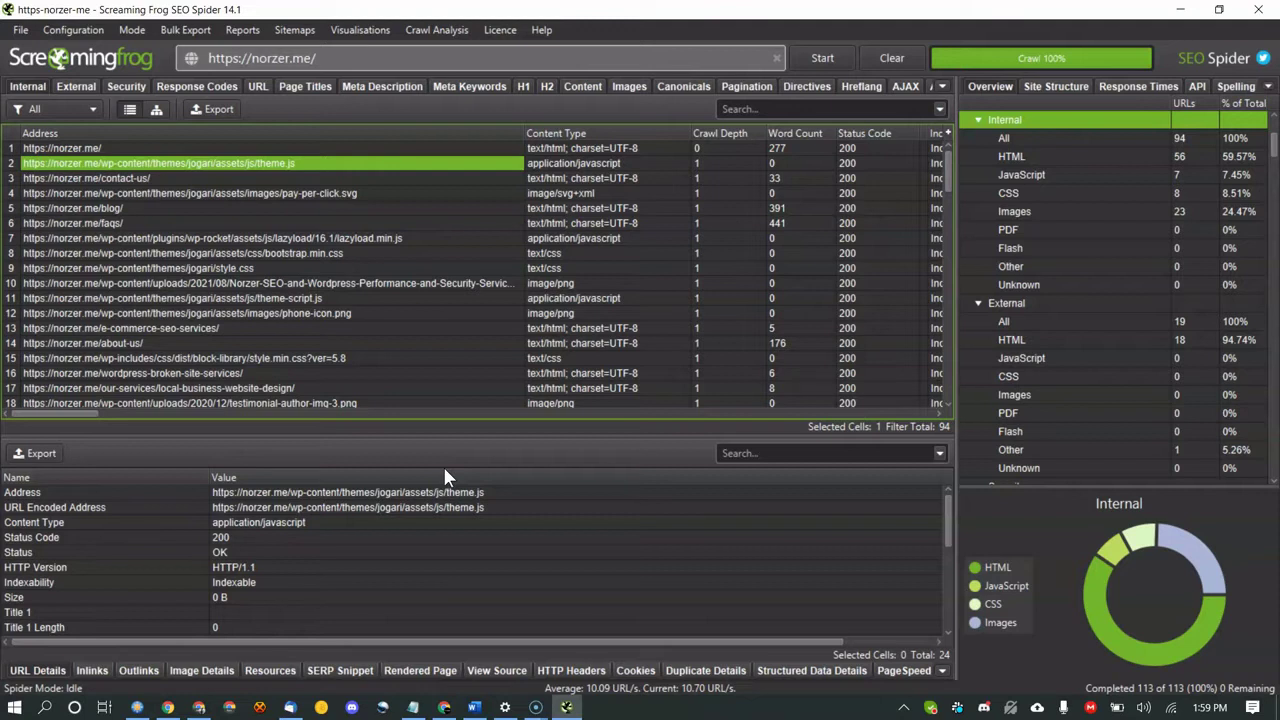
pyautogui.click(414, 390)
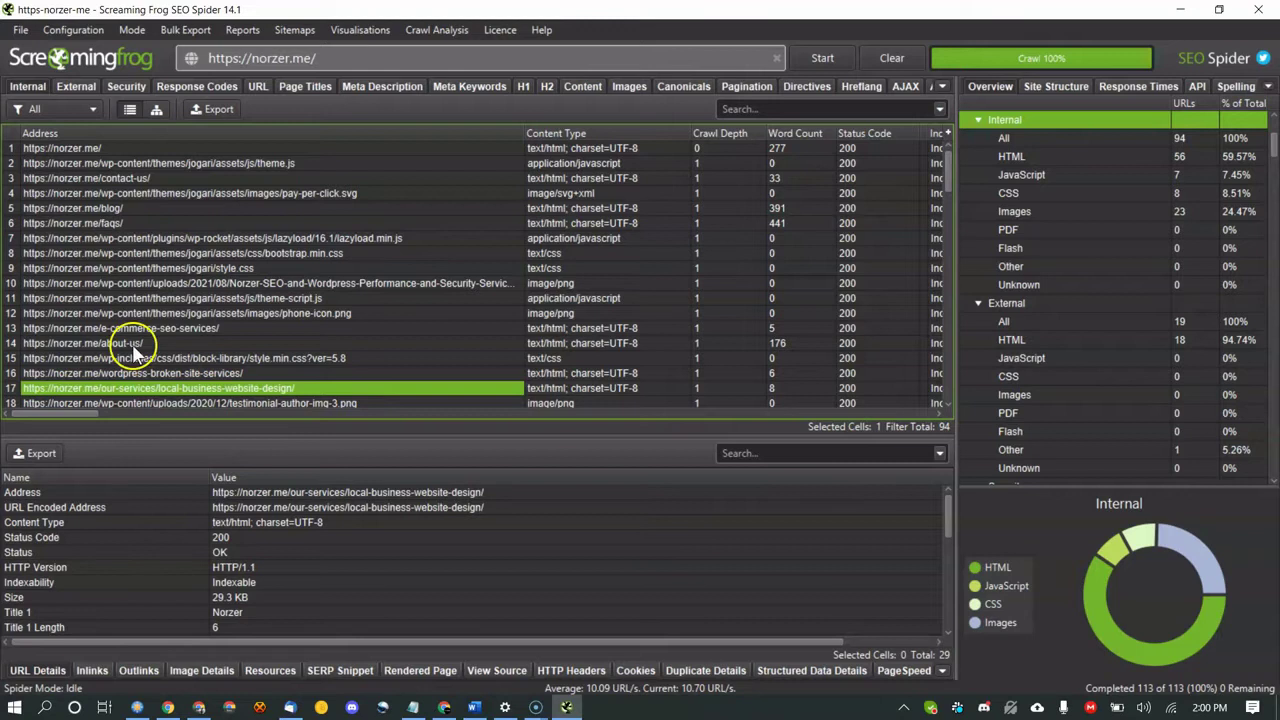
pyautogui.click(73, 30)
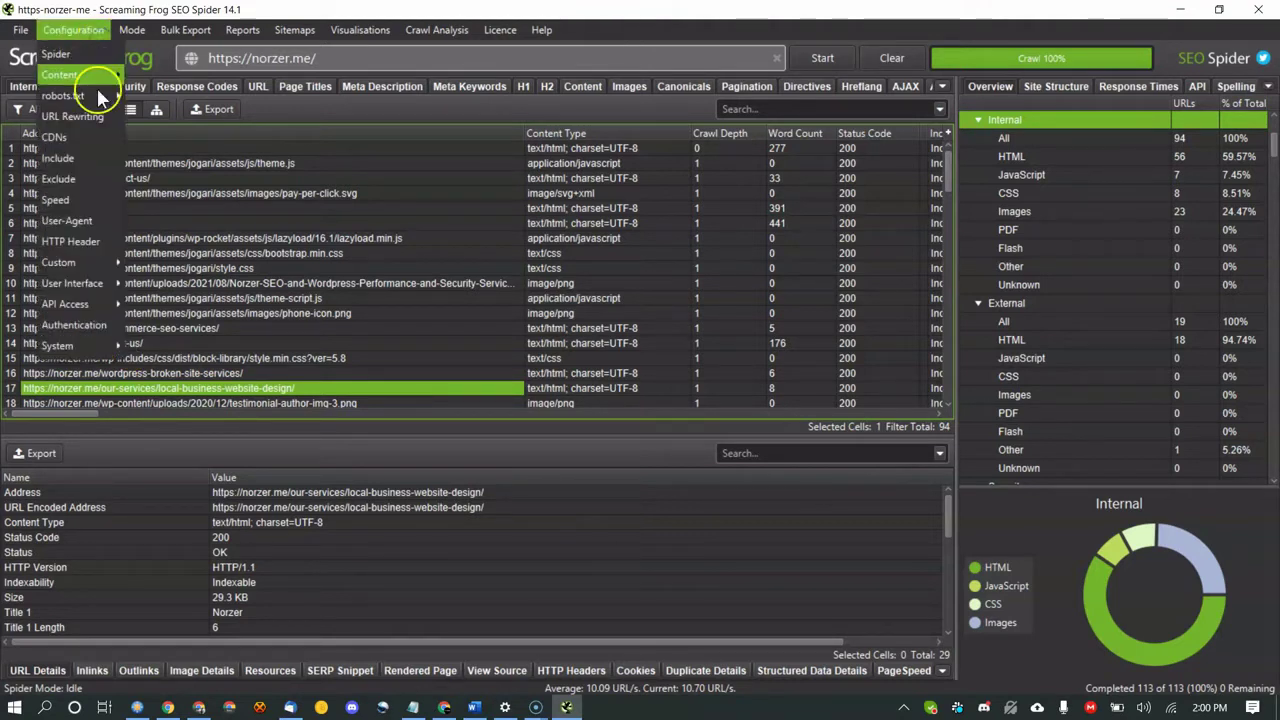
pyautogui.moveTo(103, 318)
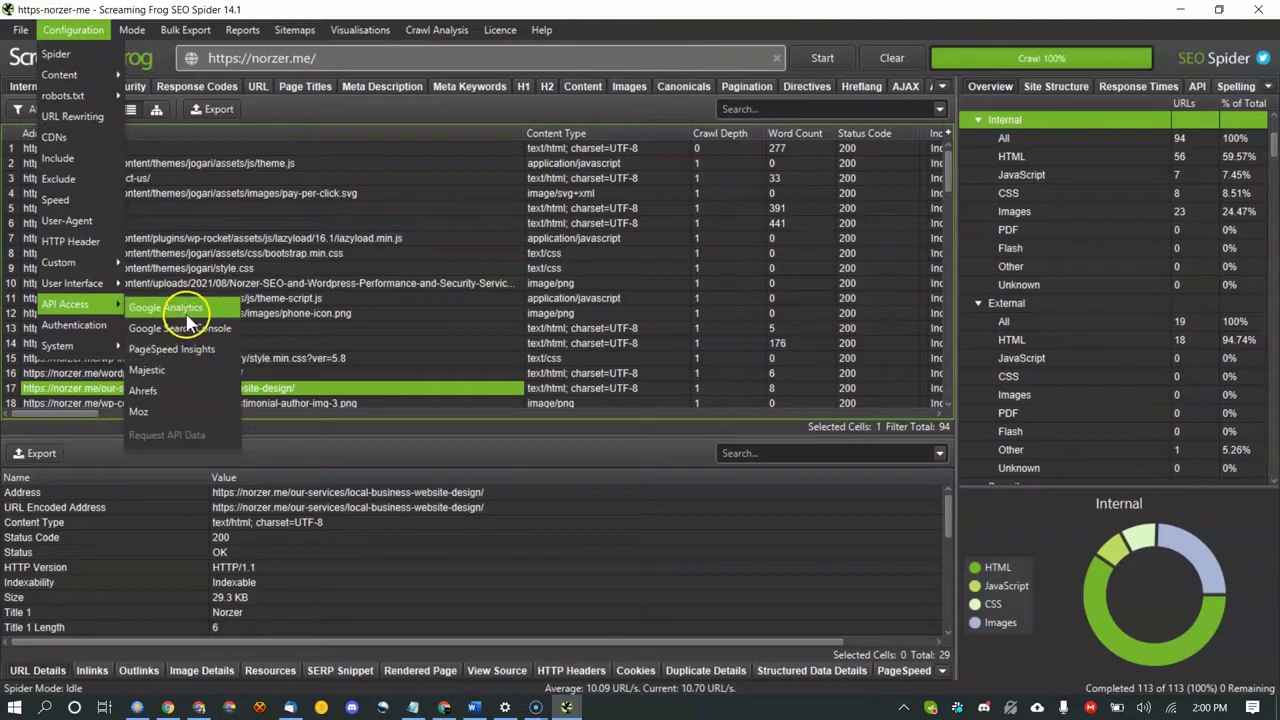
pyautogui.click(180, 348)
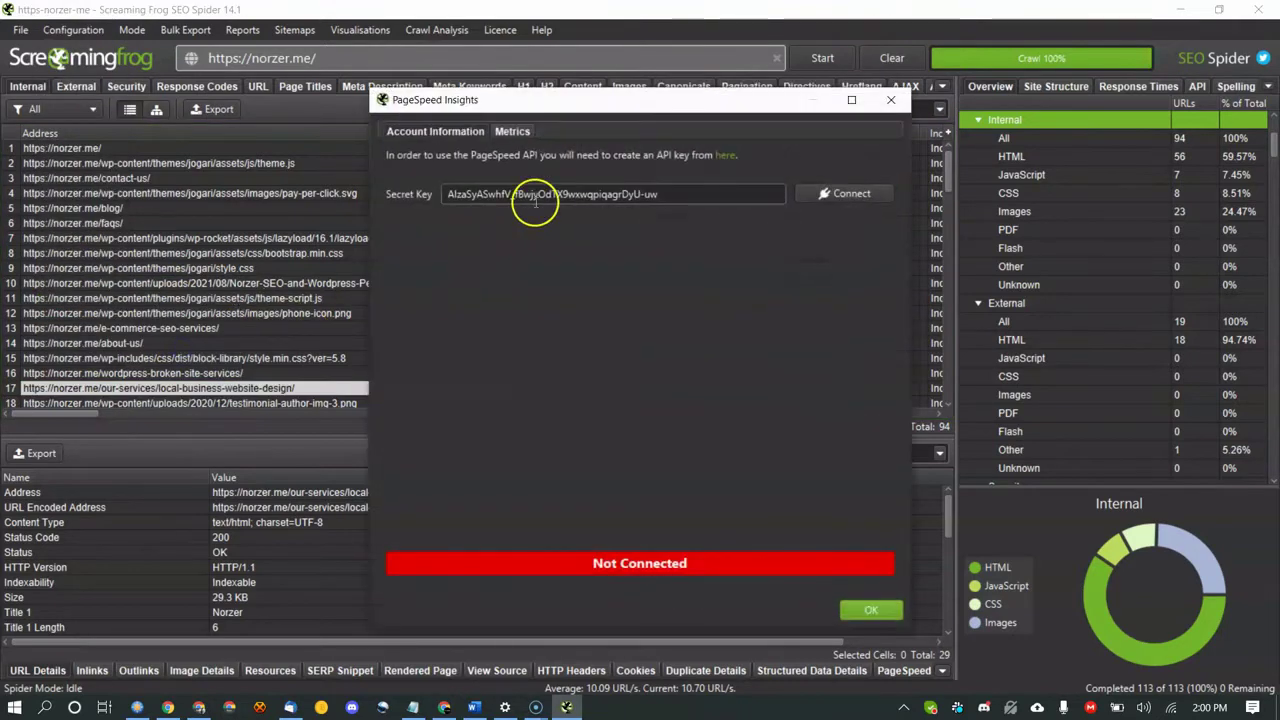
pyautogui.tripleClick(694, 203)
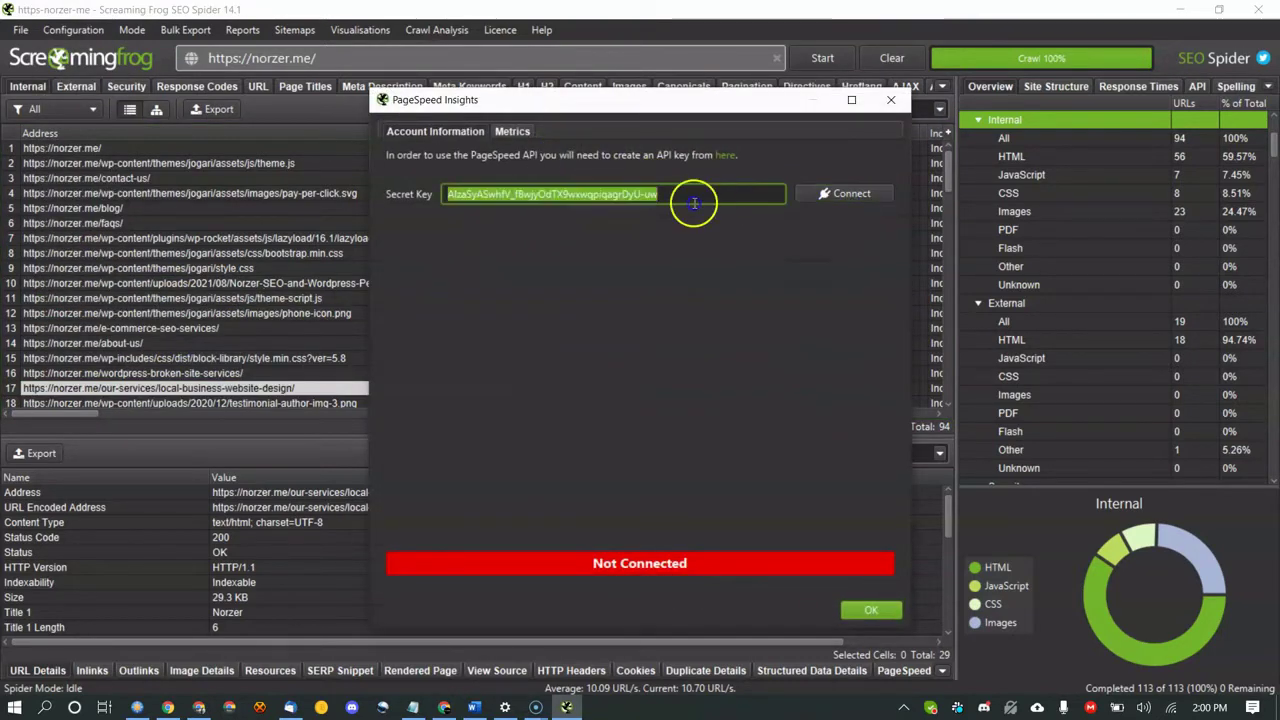
pyautogui.hotkey('ctrl', 'v')
pyautogui.click(835, 195)
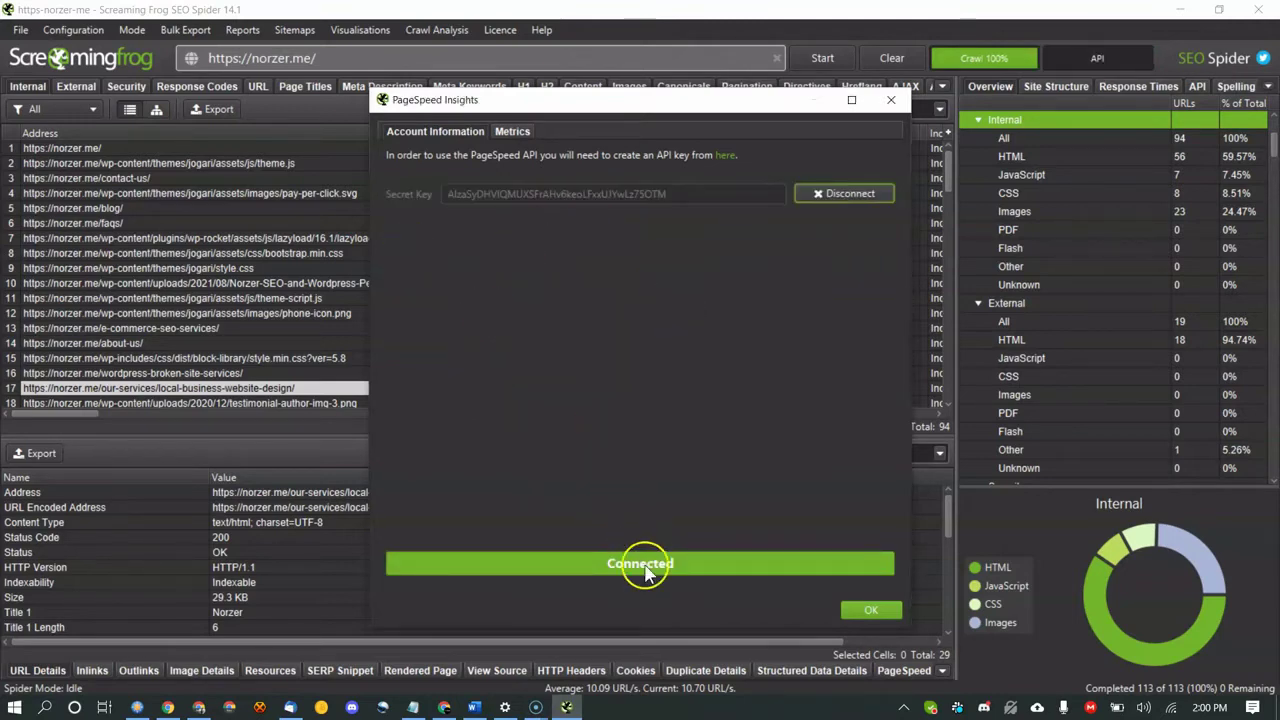
# Connect a new Google account in the Google Search Console API settings and authorise SEO Spider.
pyautogui.click(862, 609)
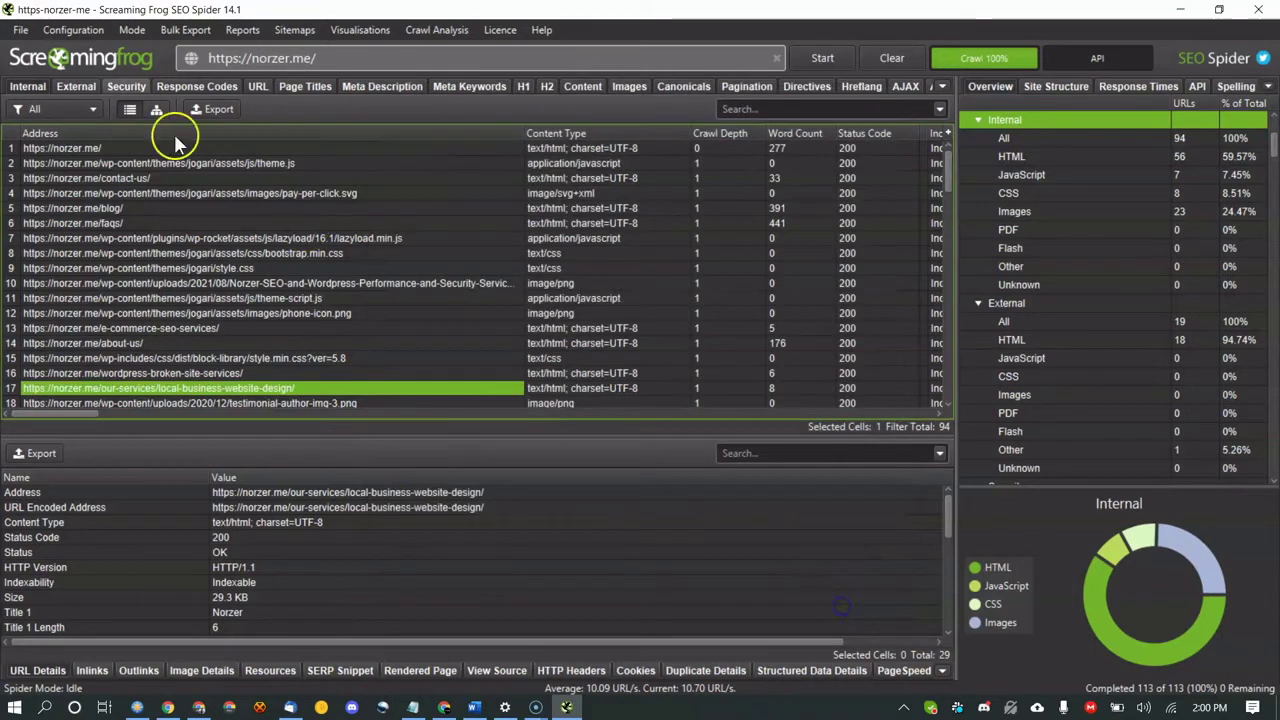
pyautogui.click(72, 30)
pyautogui.moveTo(62, 304)
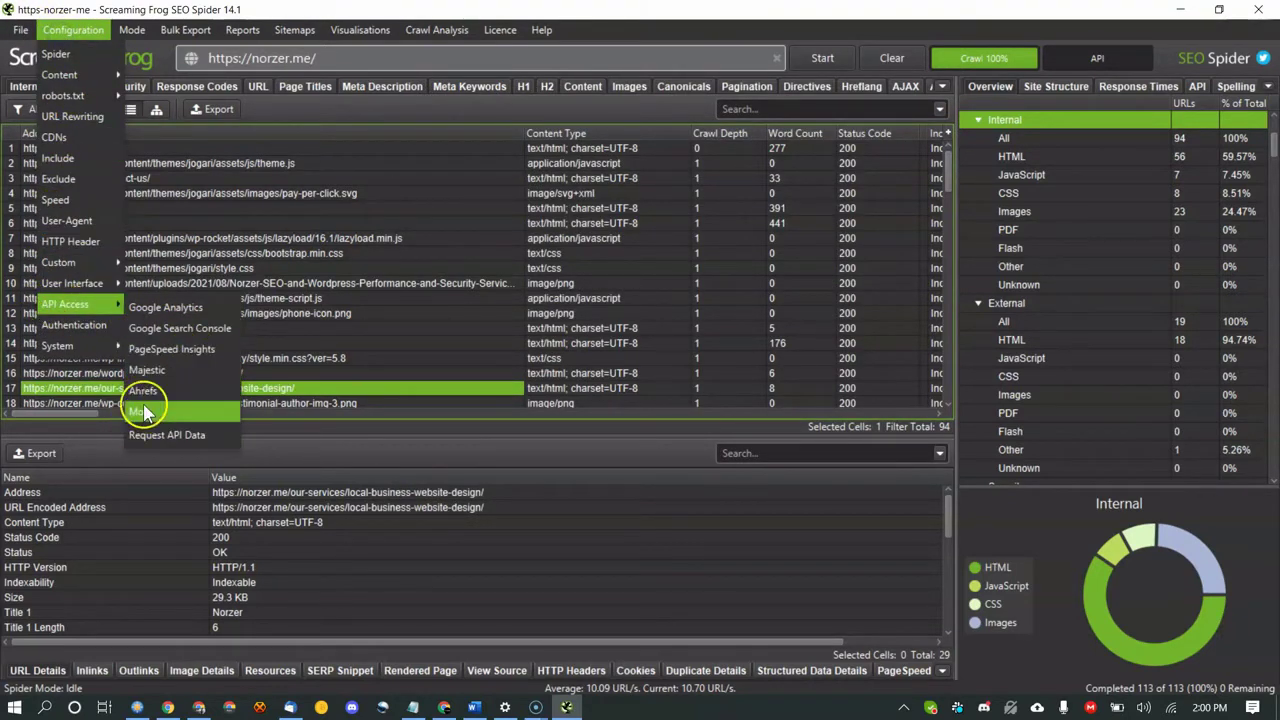
pyautogui.click(179, 329)
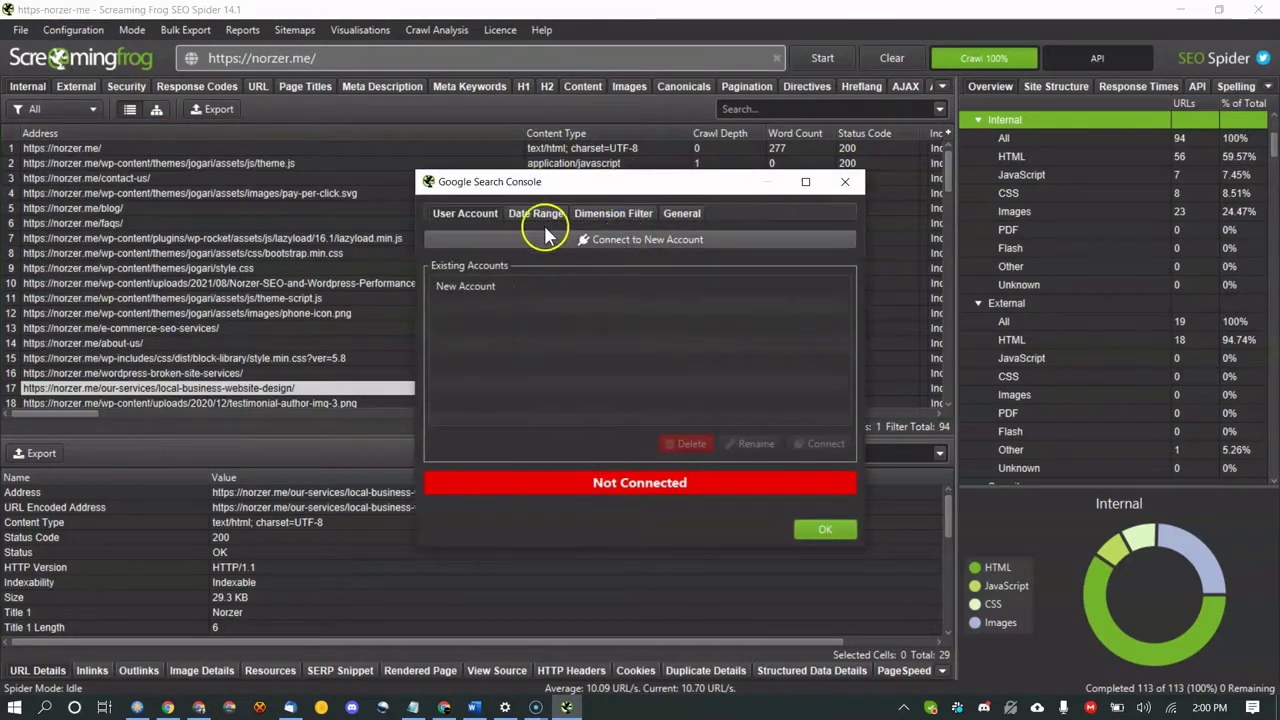
pyautogui.click(605, 243)
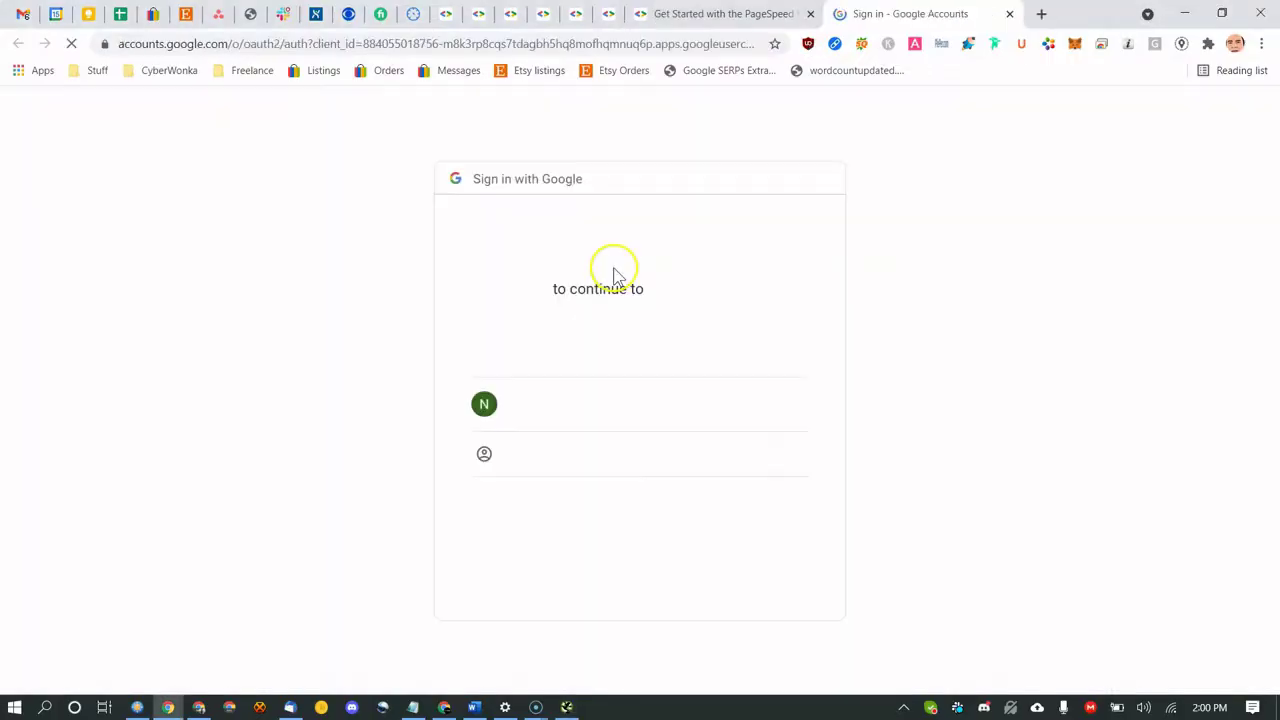
pyautogui.click(577, 345)
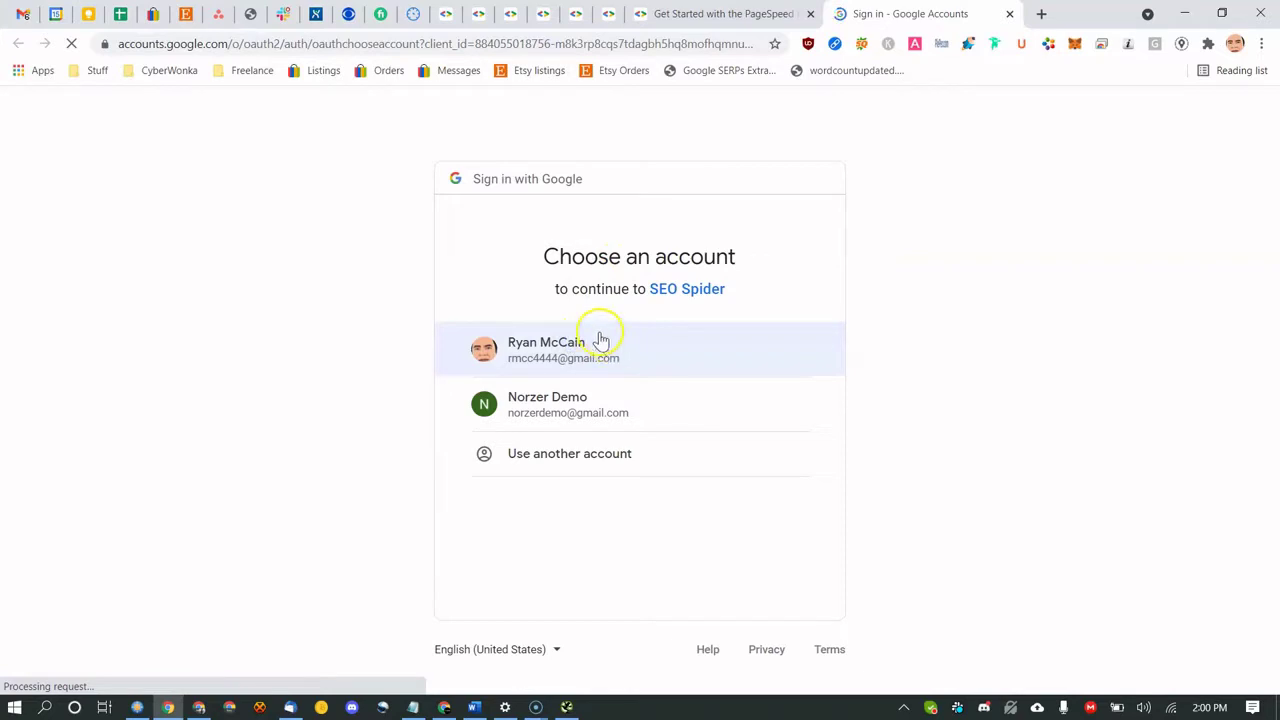
pyautogui.click(585, 356)
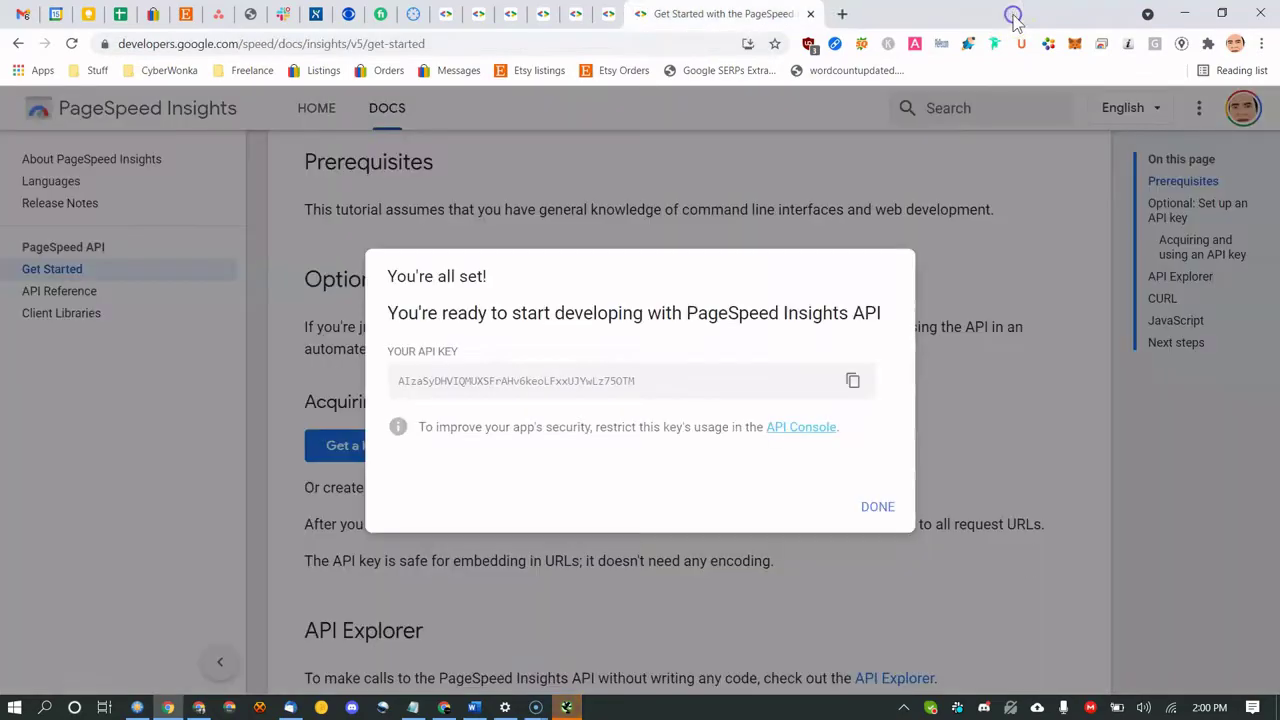
# Back in Screaming Frog, choose norzer.me as the Search Console property and confirm.
pyautogui.click(566, 707)
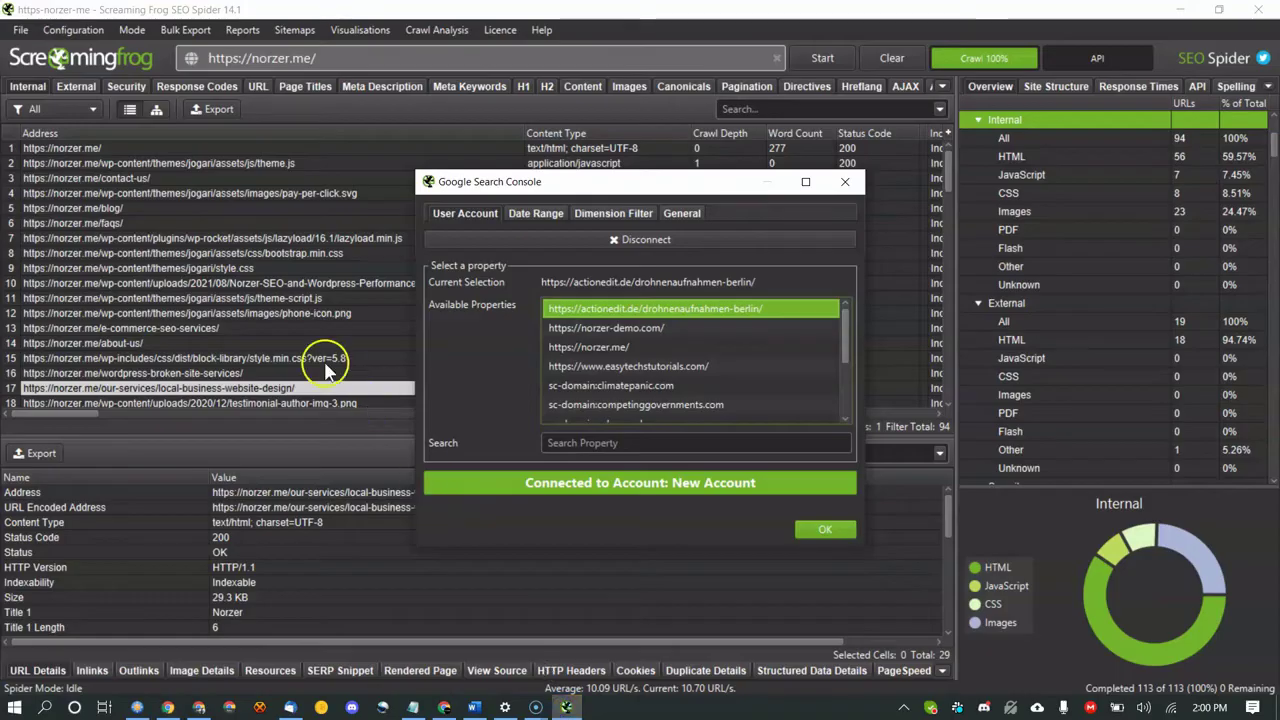
pyautogui.click(650, 327)
pyautogui.click(645, 322)
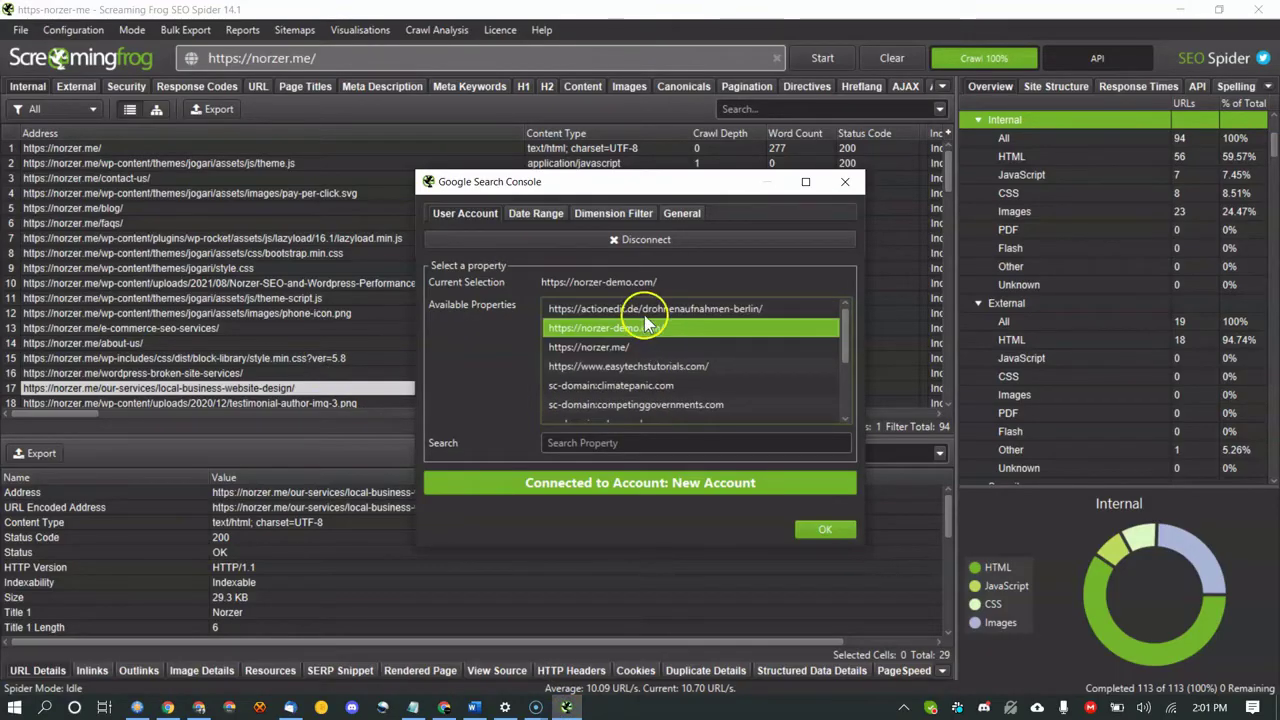
pyautogui.click(645, 347)
pyautogui.click(825, 529)
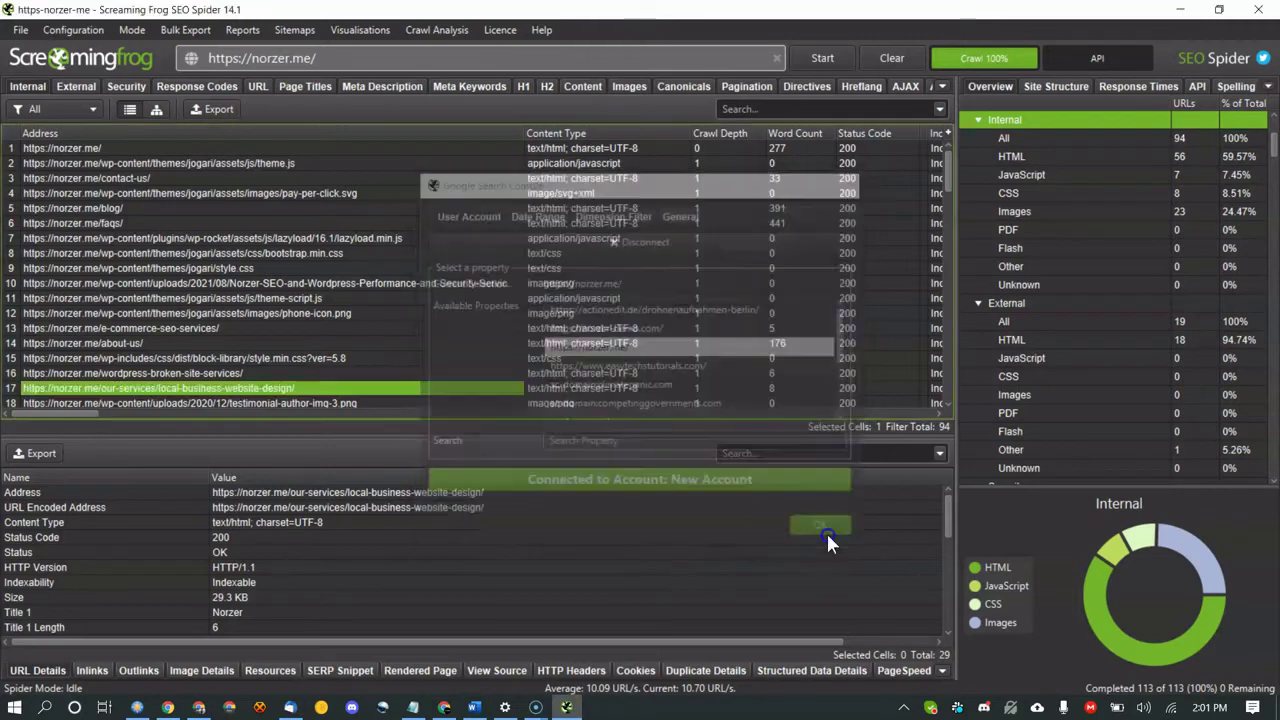
# Open the Google Analytics API settings and start connecting the saved Google account.
pyautogui.click(72, 30)
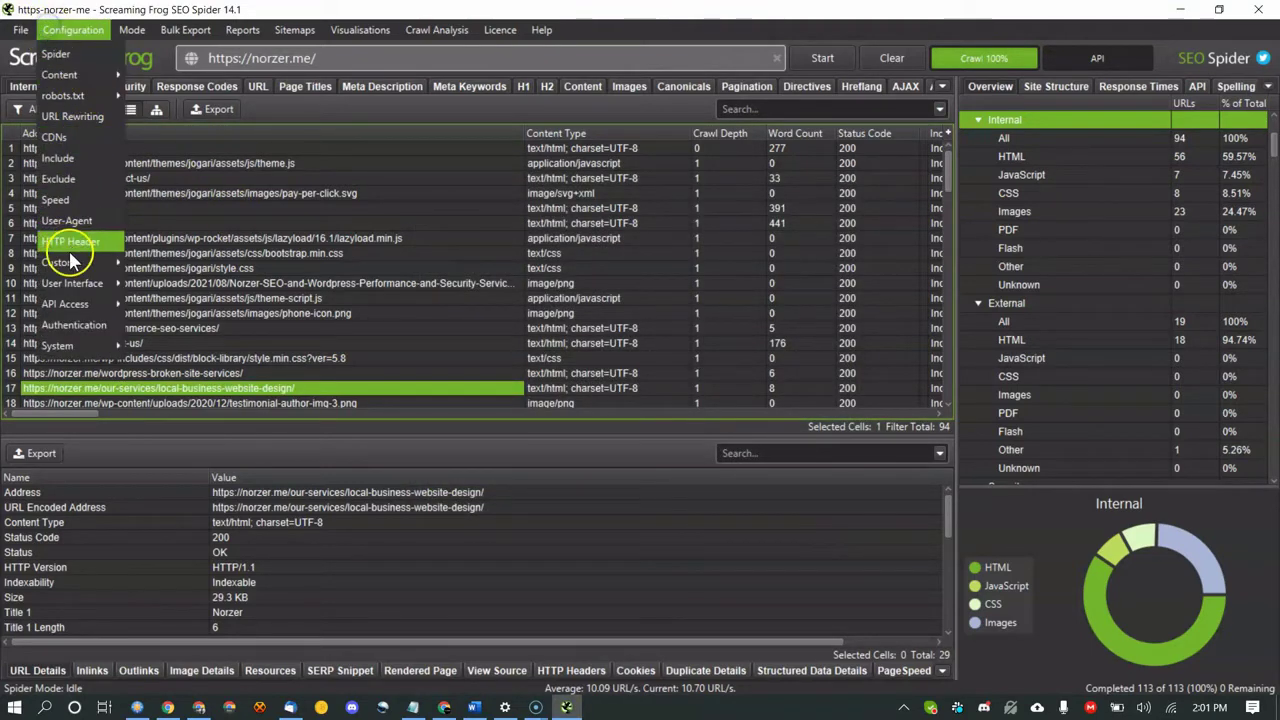
pyautogui.moveTo(72, 303)
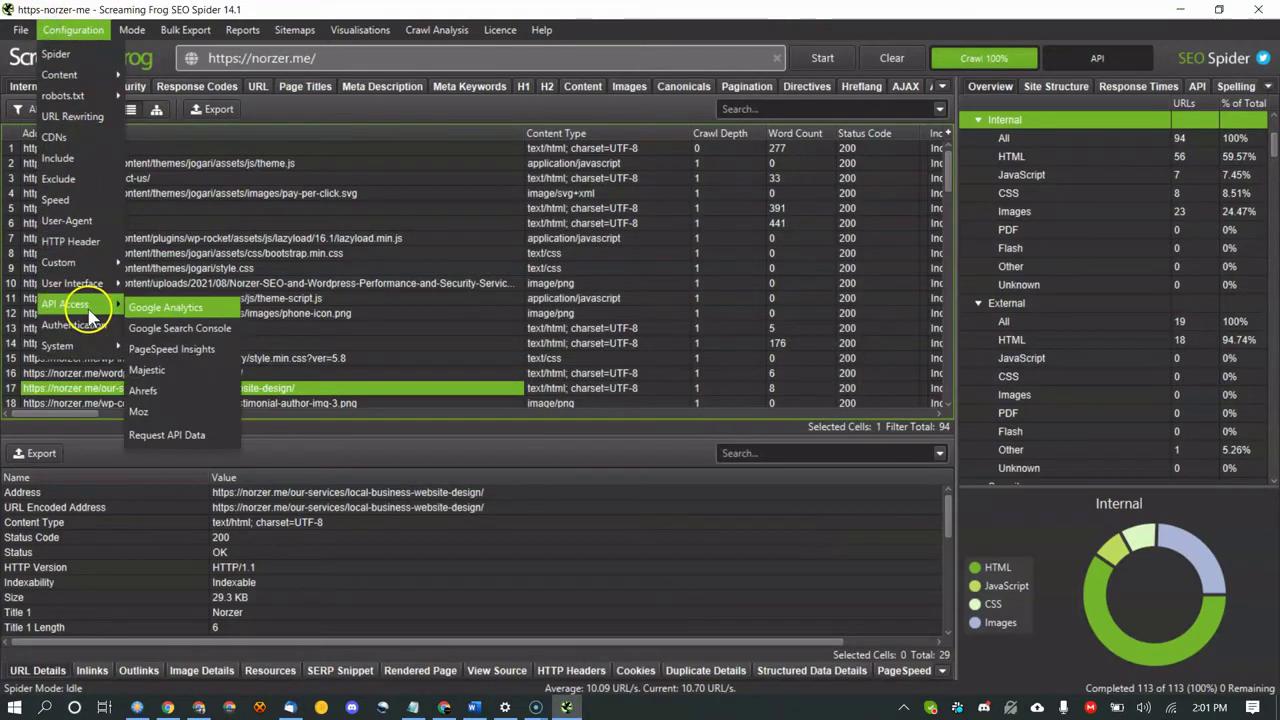
pyautogui.click(182, 308)
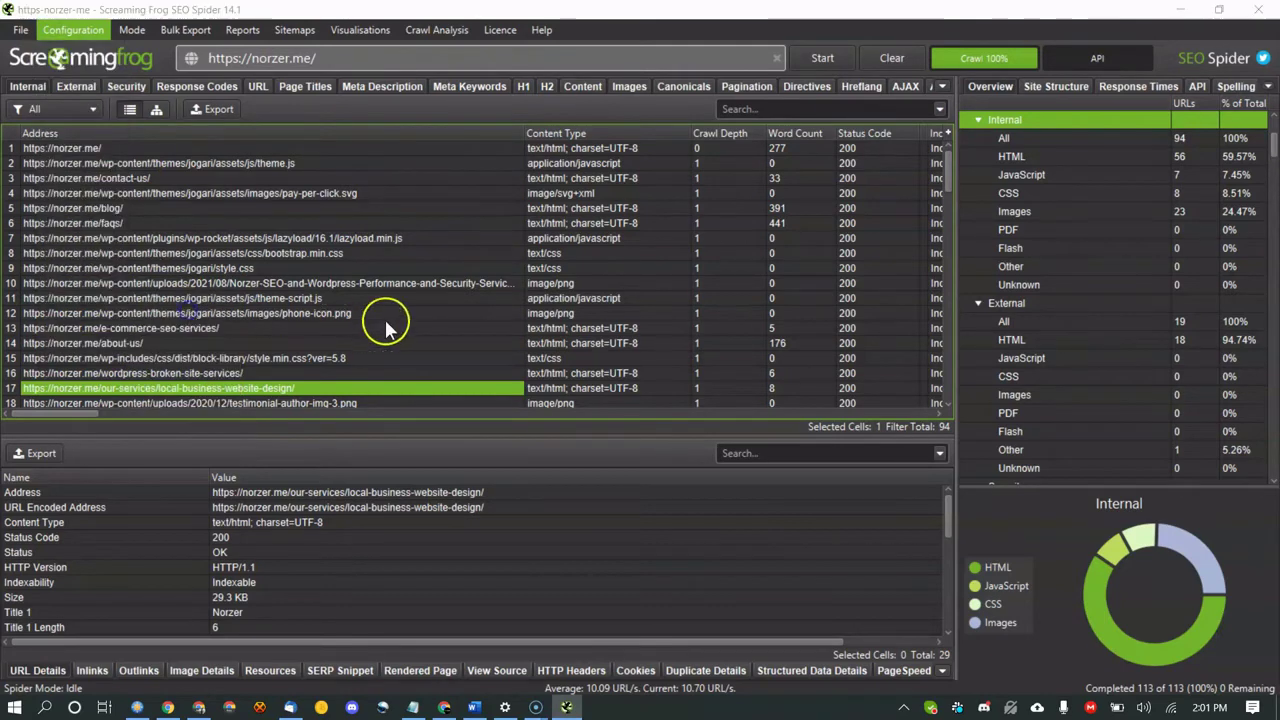
pyautogui.click(818, 529)
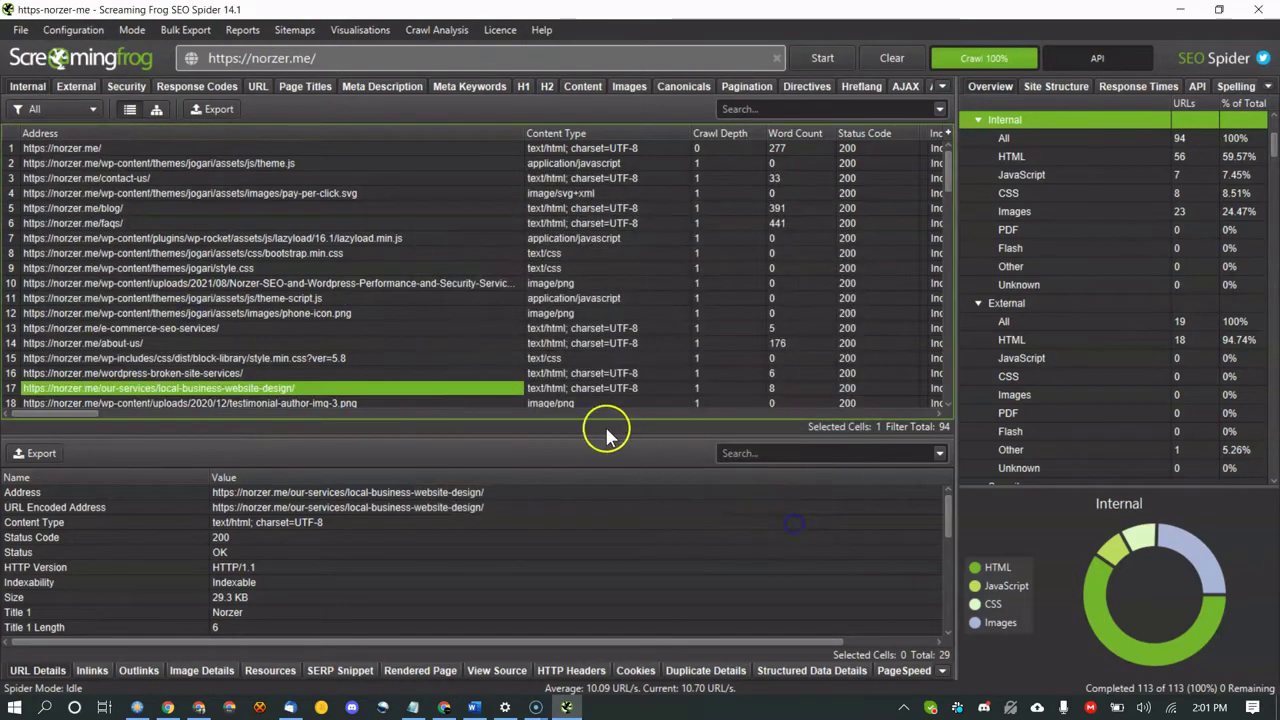
pyautogui.click(73, 30)
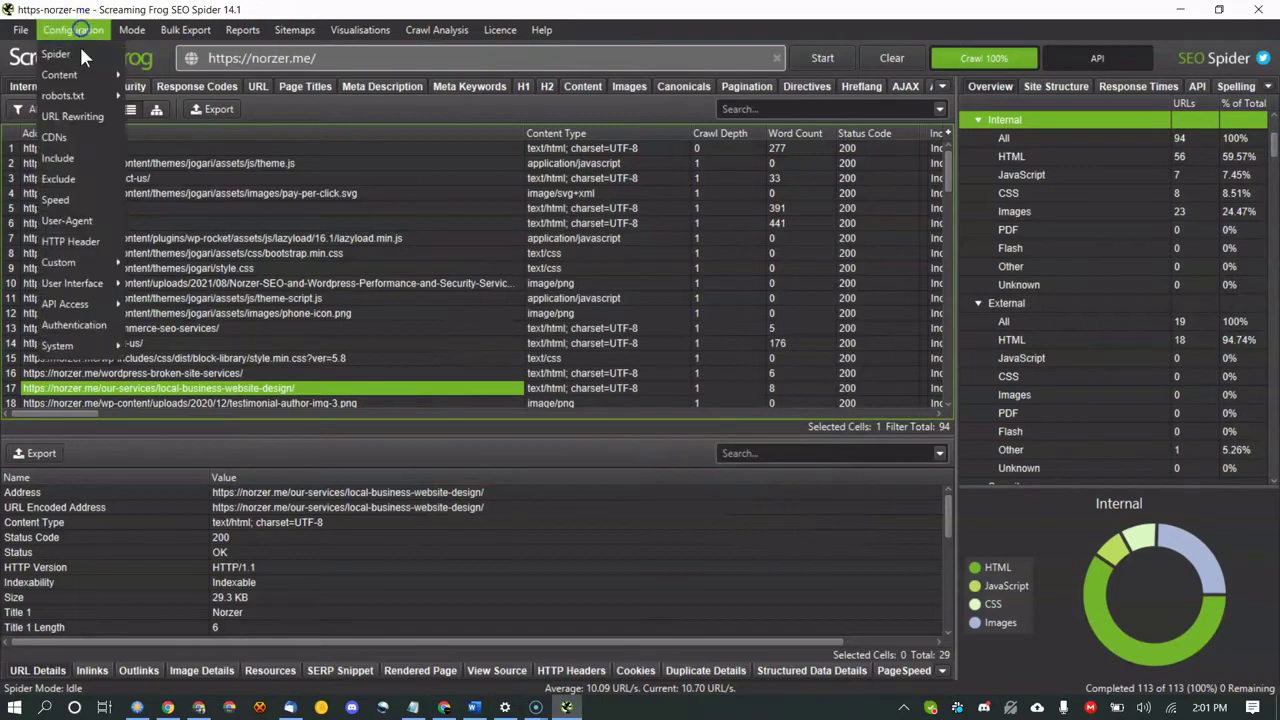
pyautogui.moveTo(80, 284)
pyautogui.moveTo(85, 312)
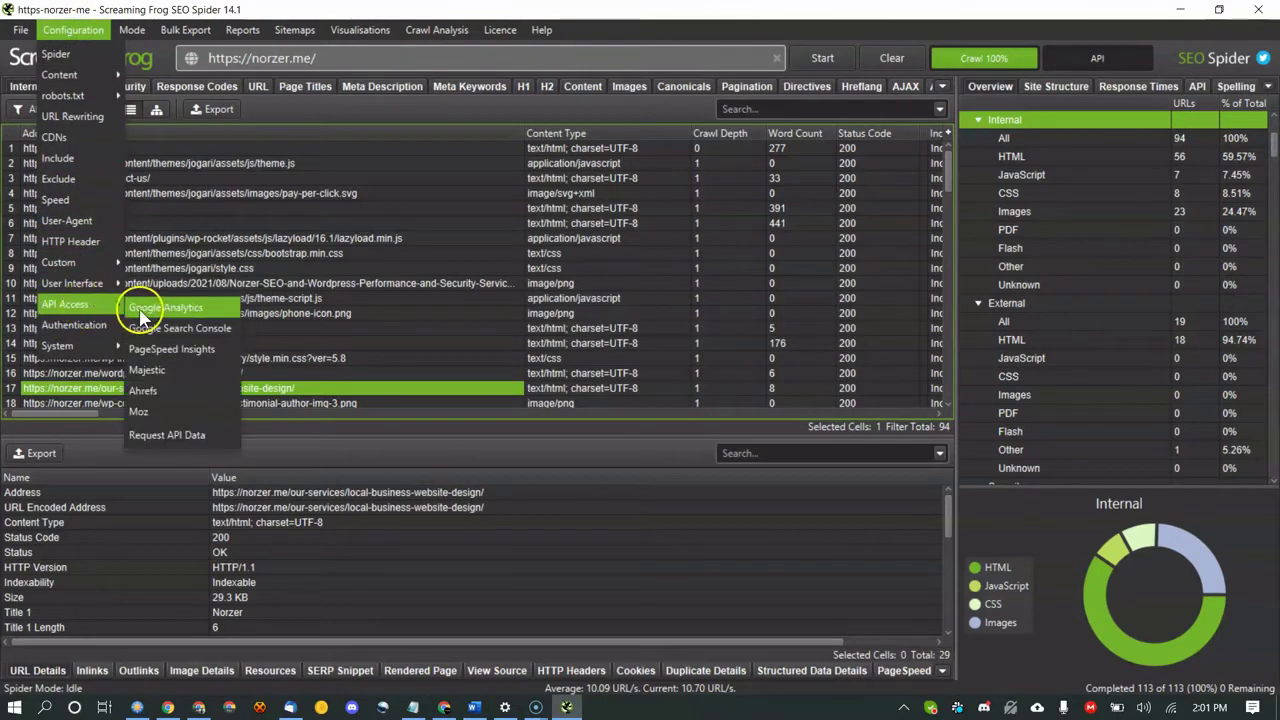
pyautogui.click(140, 316)
pyautogui.click(545, 287)
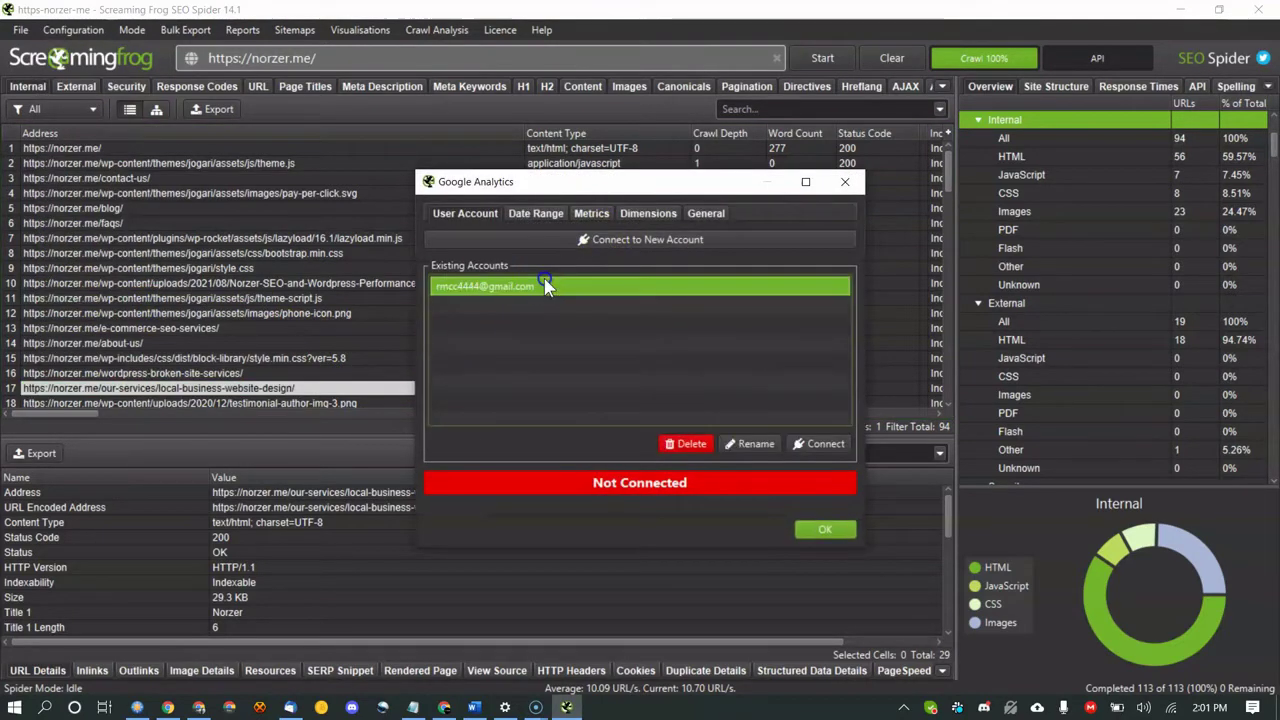
pyautogui.click(586, 249)
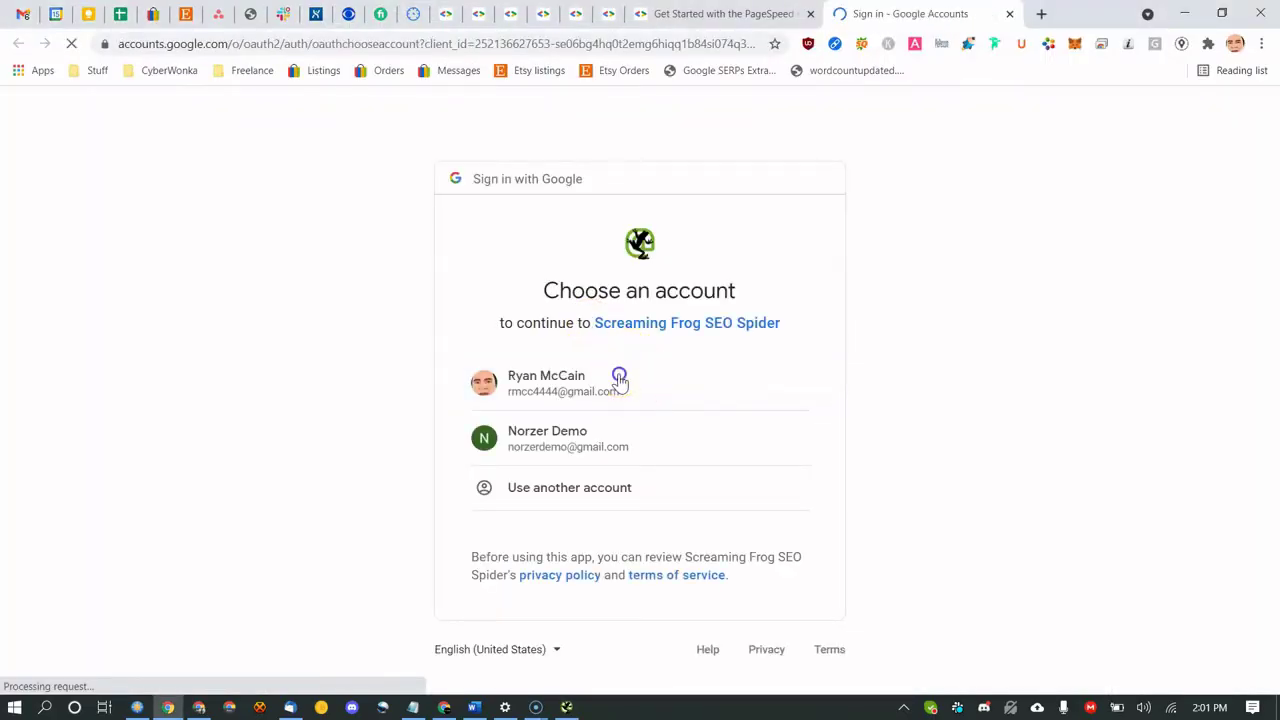
# Sign in, allow Analytics access, and confirm the CyberWonka.com All Web Site Data view.
pyautogui.click(602, 386)
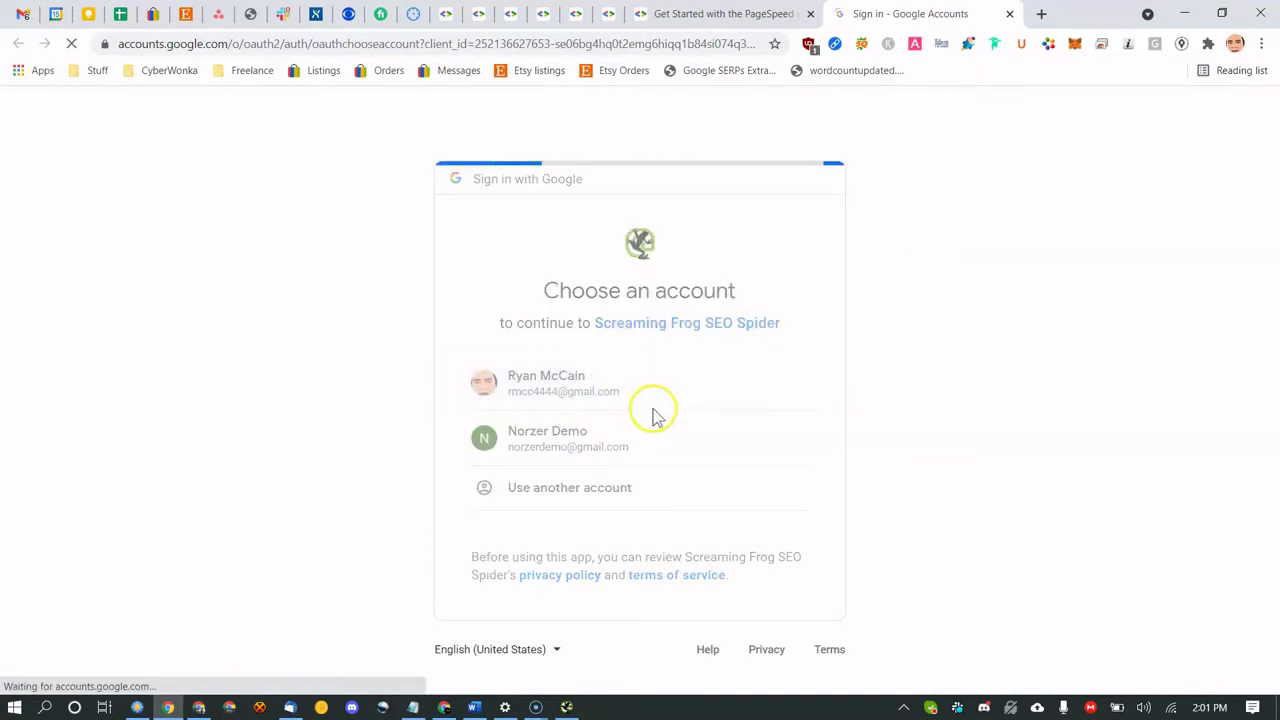
pyautogui.scroll(-2, 700, 470)
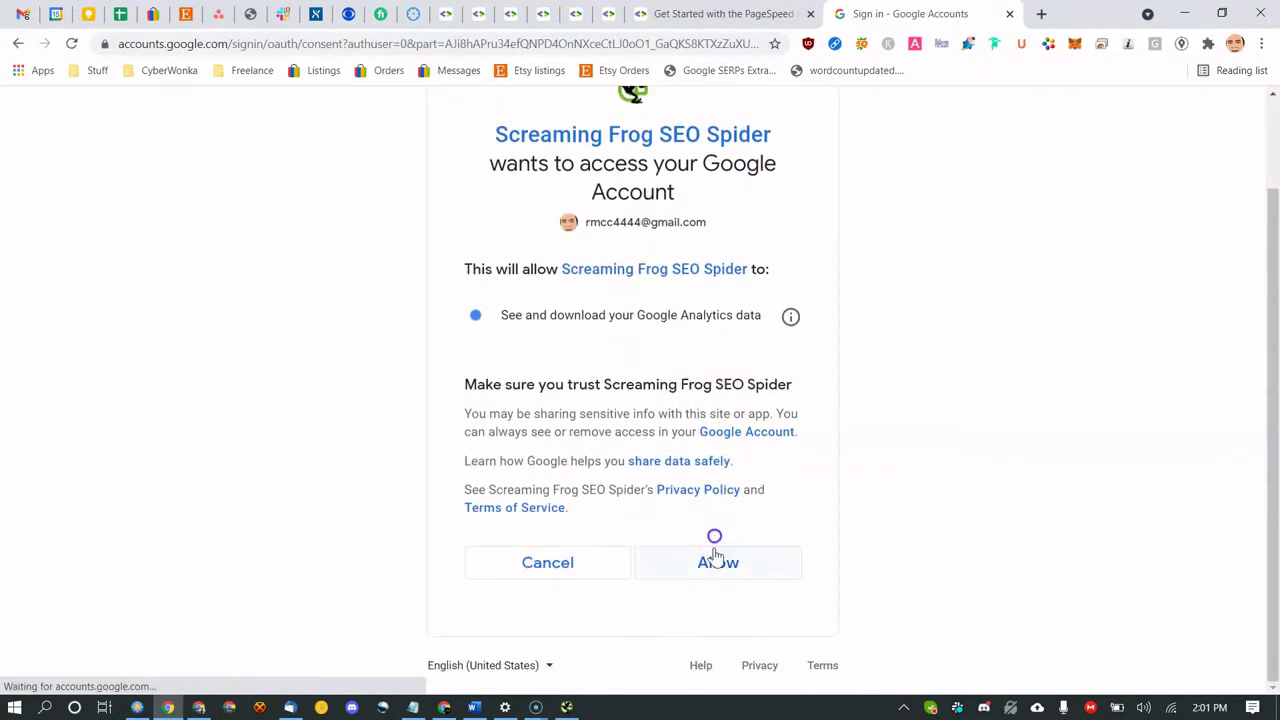
pyautogui.click(714, 556)
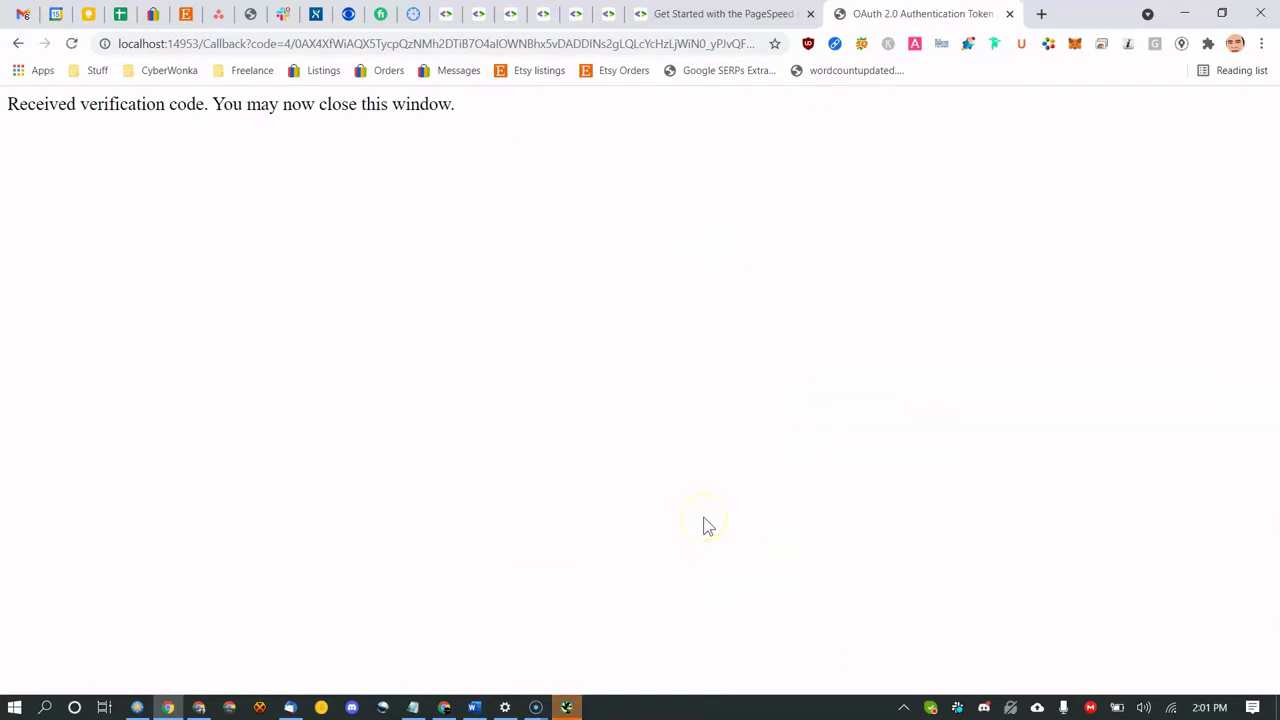
pyautogui.click(1008, 14)
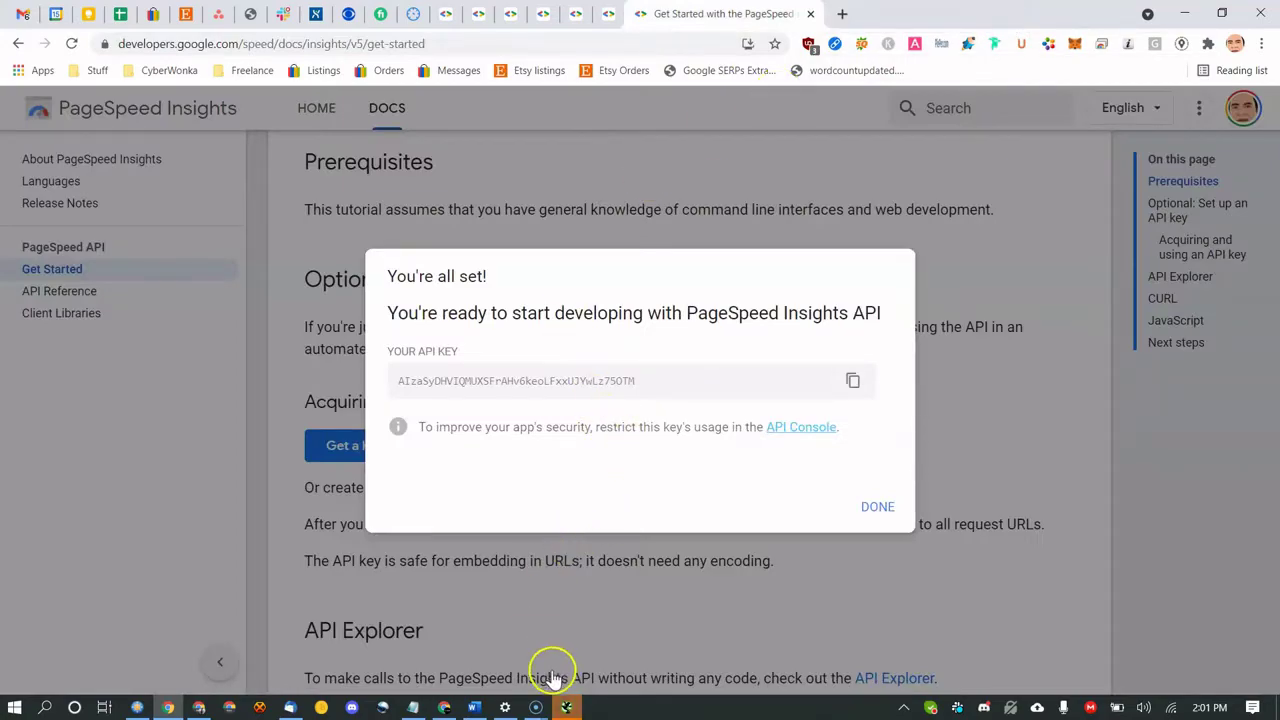
pyautogui.click(566, 707)
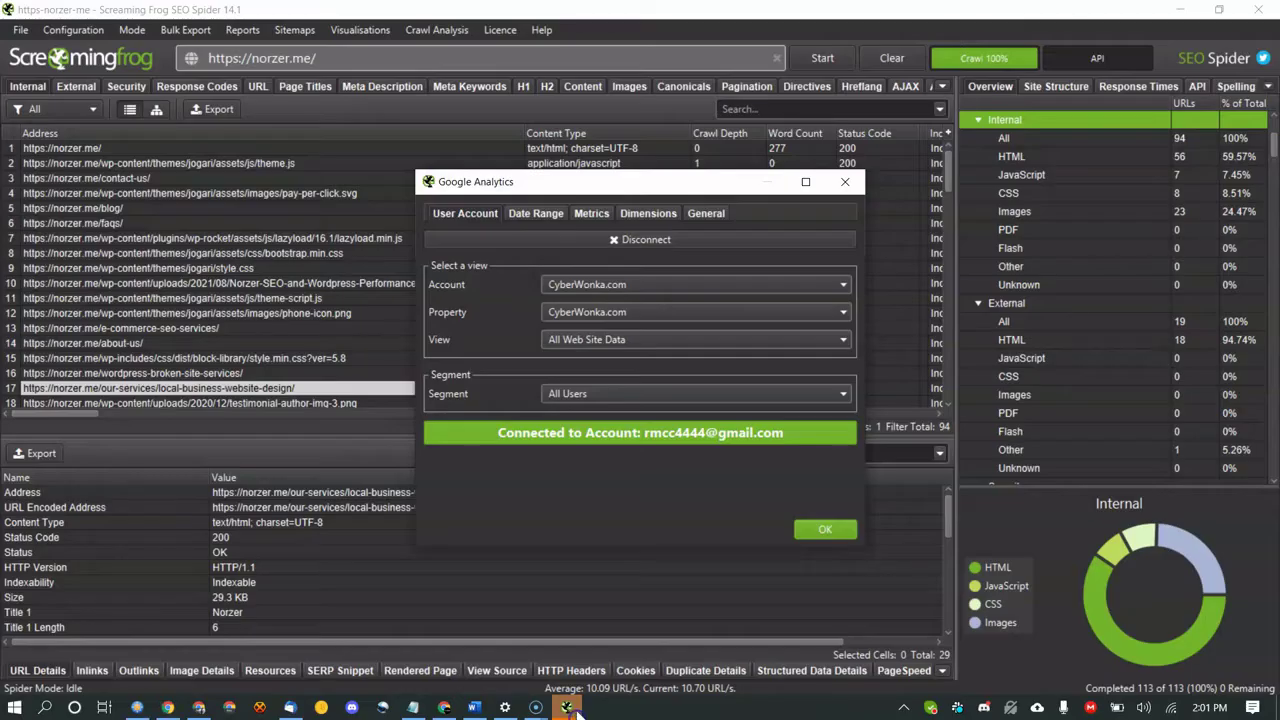
pyautogui.click(814, 532)
# Confirm under API Access that Google Analytics, Search Console and PageSpeed Insights each show as connected.
pyautogui.click(72, 30)
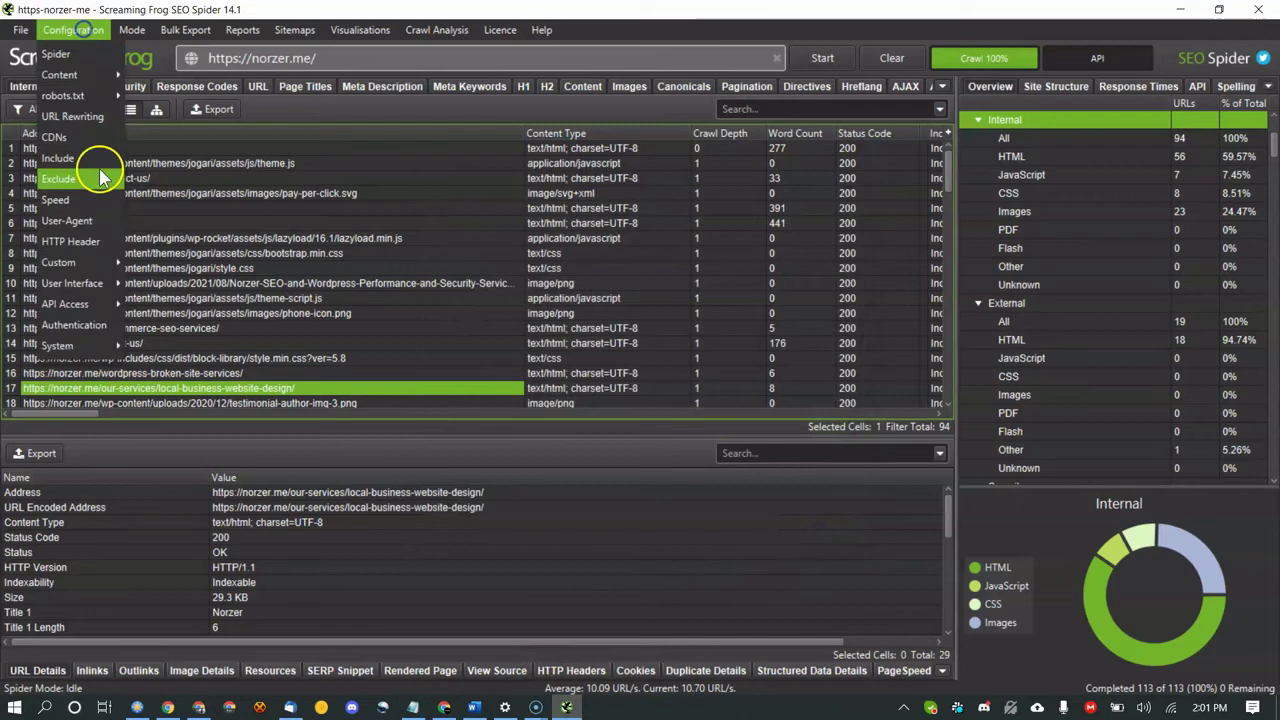
pyautogui.moveTo(104, 303)
pyautogui.click(168, 310)
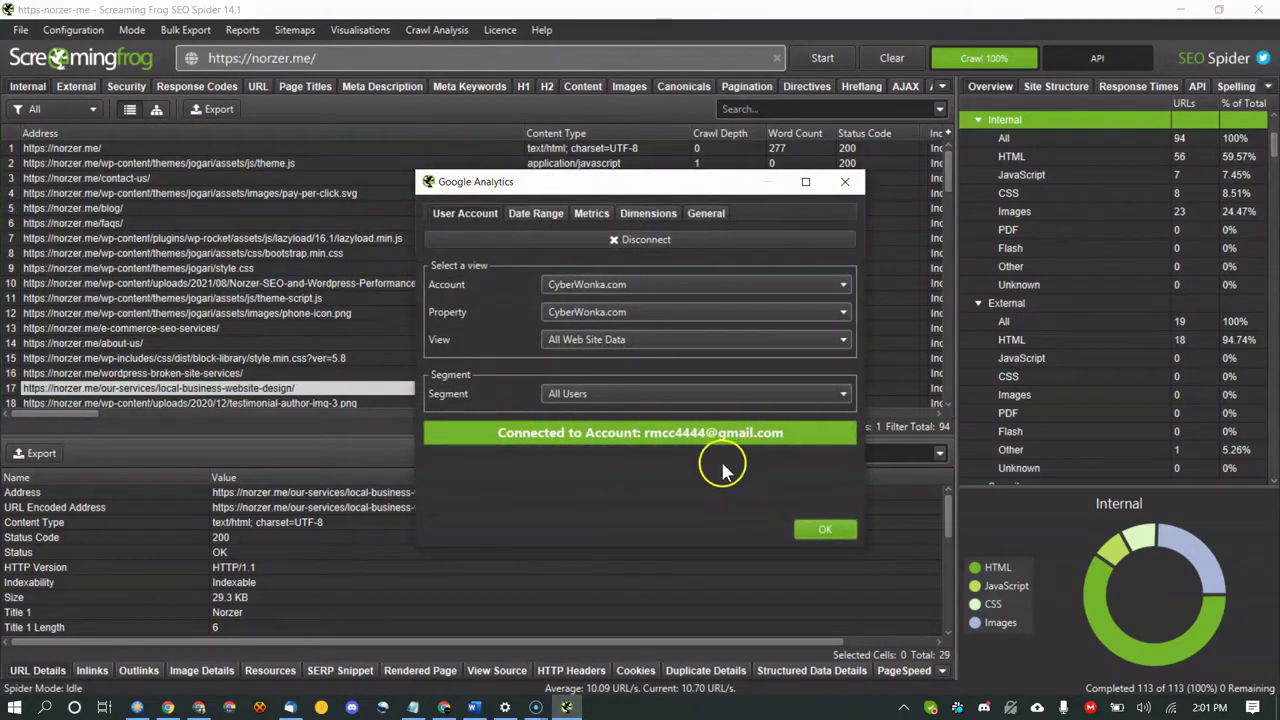
pyautogui.click(825, 529)
pyautogui.click(72, 30)
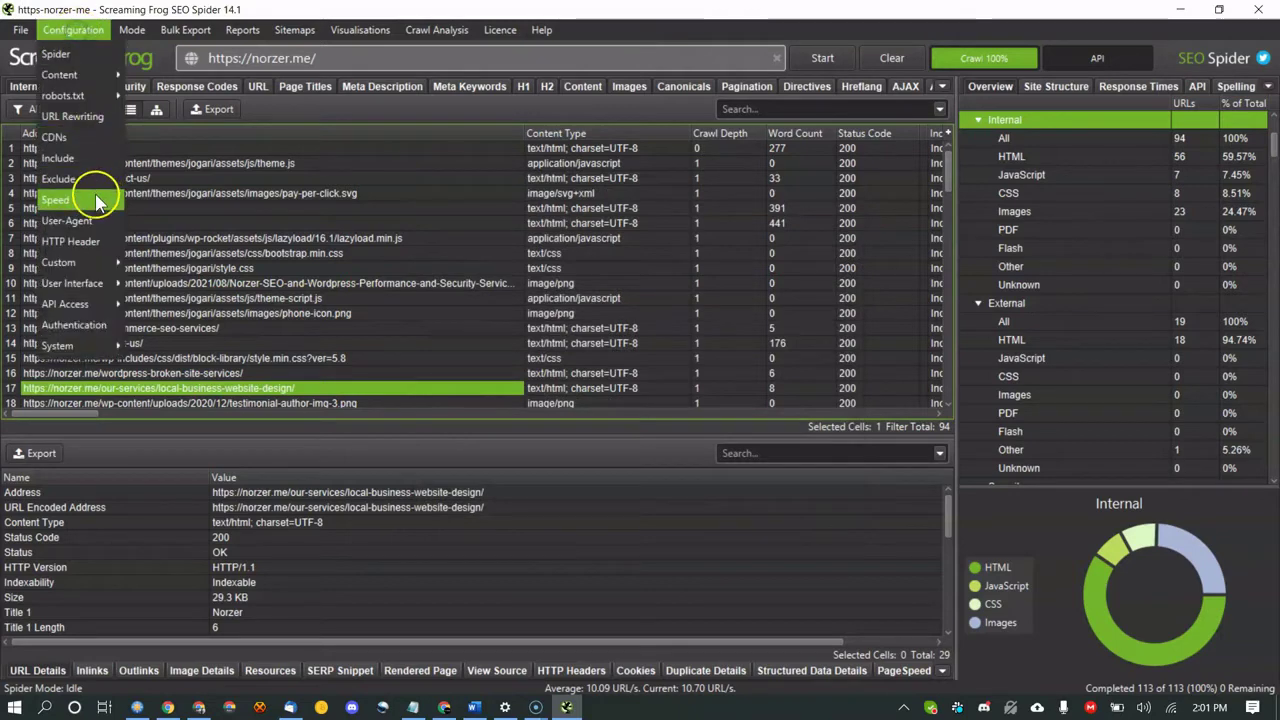
pyautogui.click(157, 333)
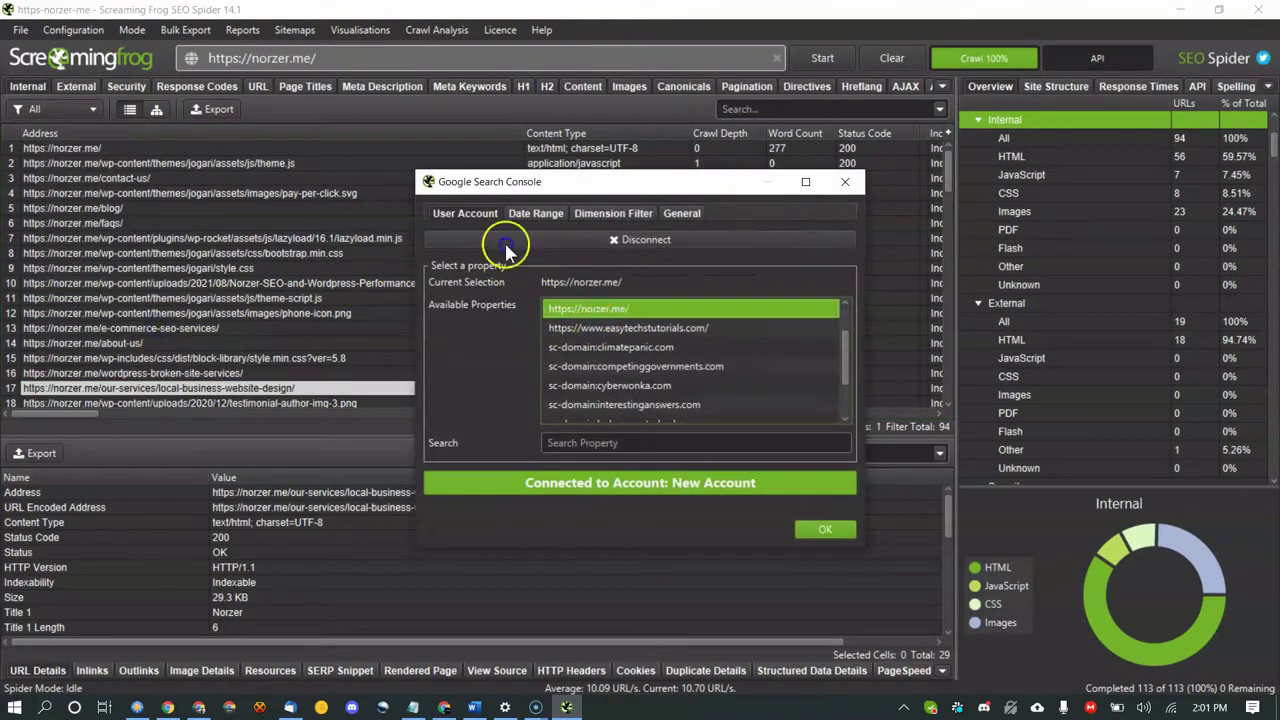
pyautogui.click(825, 529)
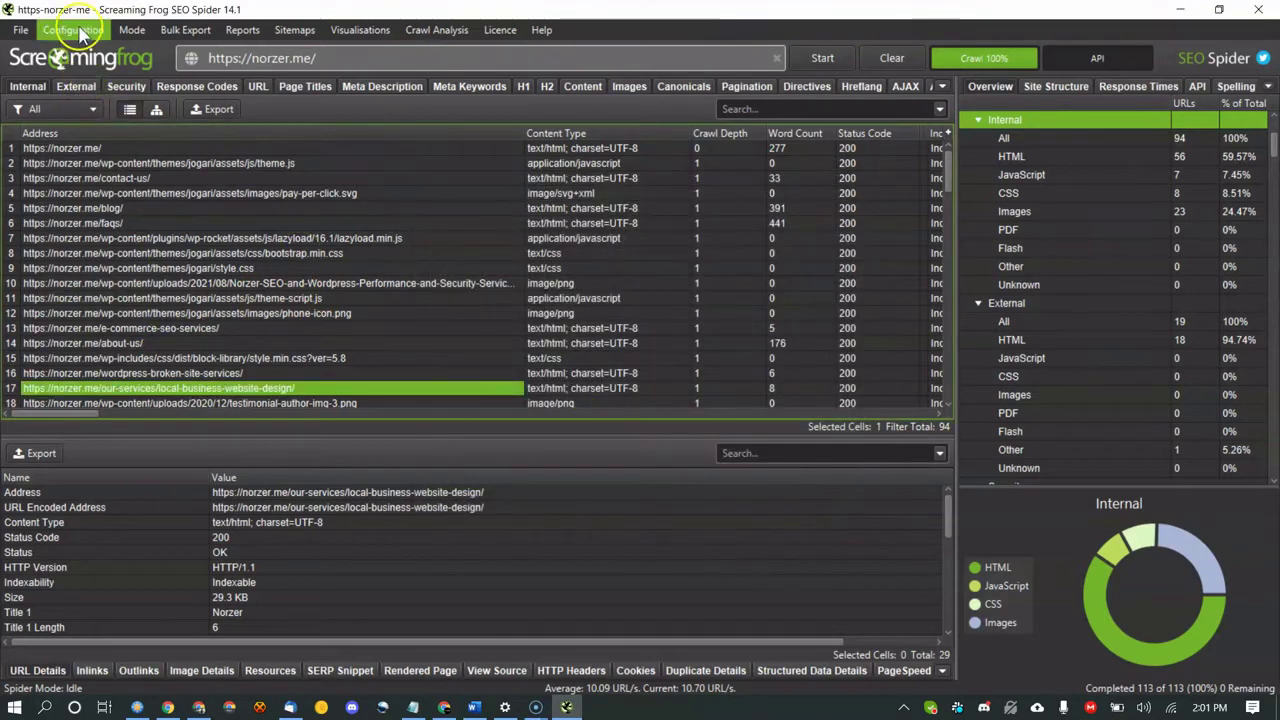
pyautogui.click(74, 30)
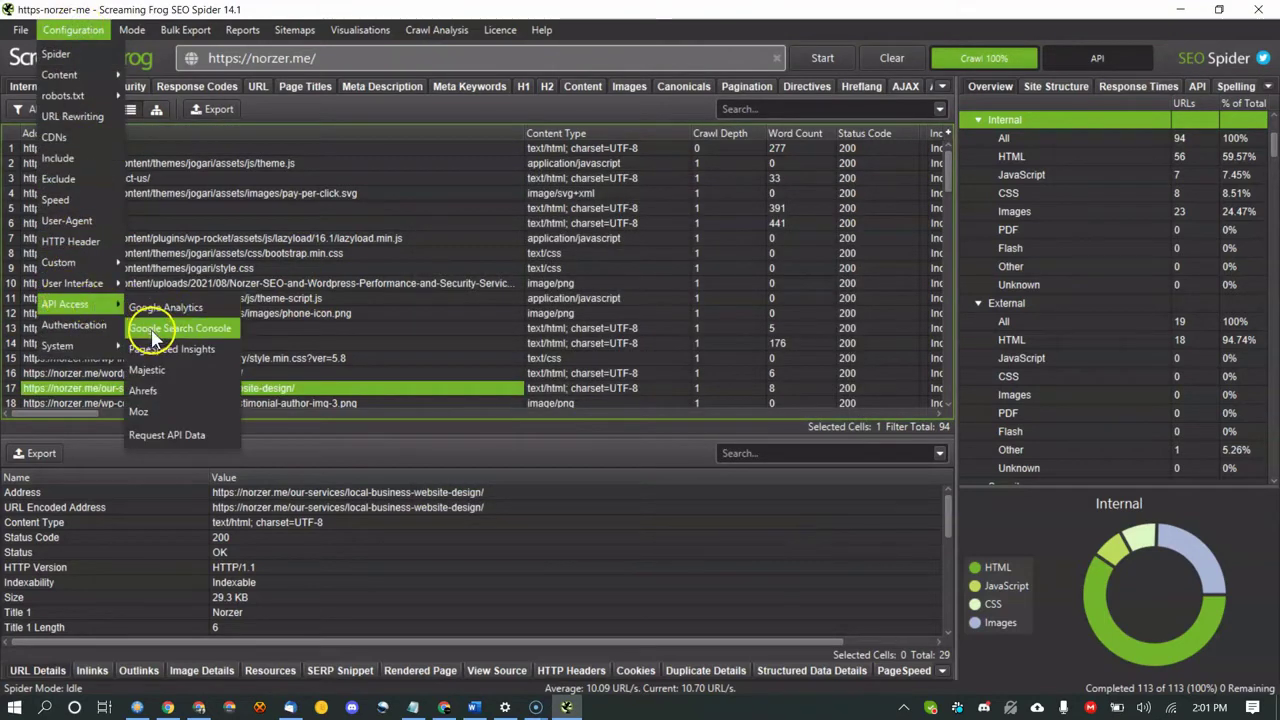
pyautogui.click(165, 348)
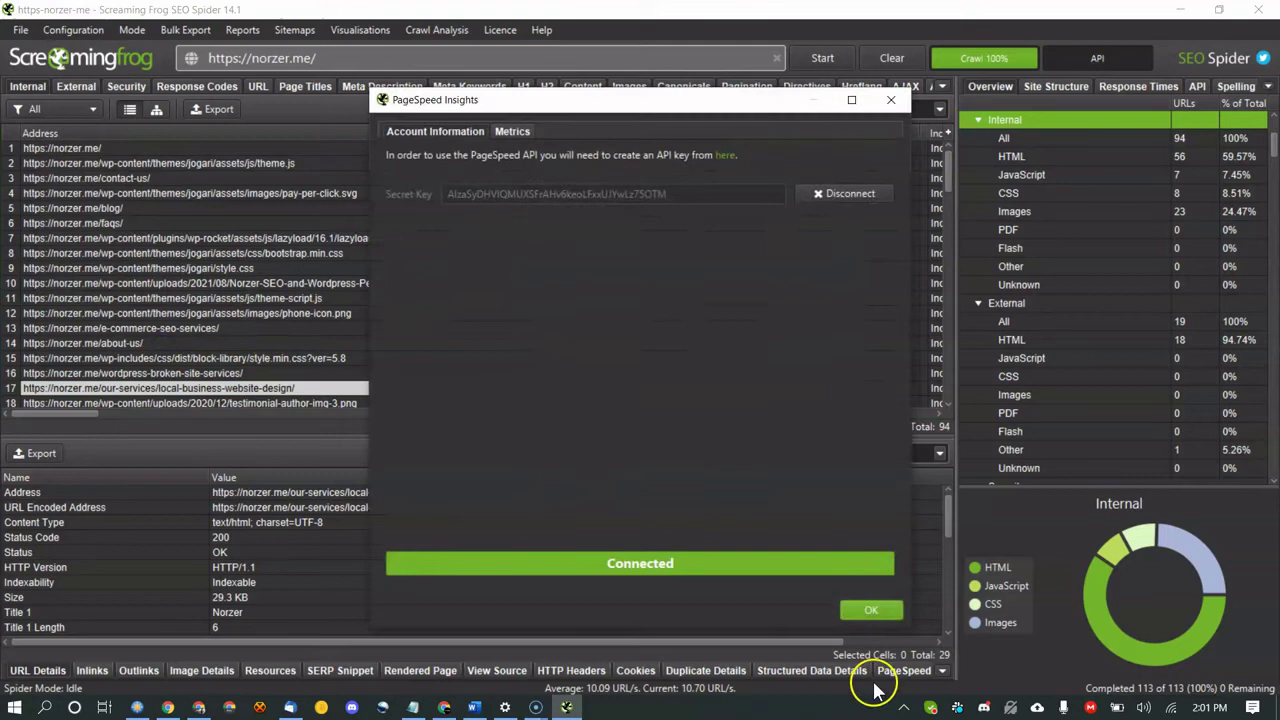
pyautogui.click(870, 610)
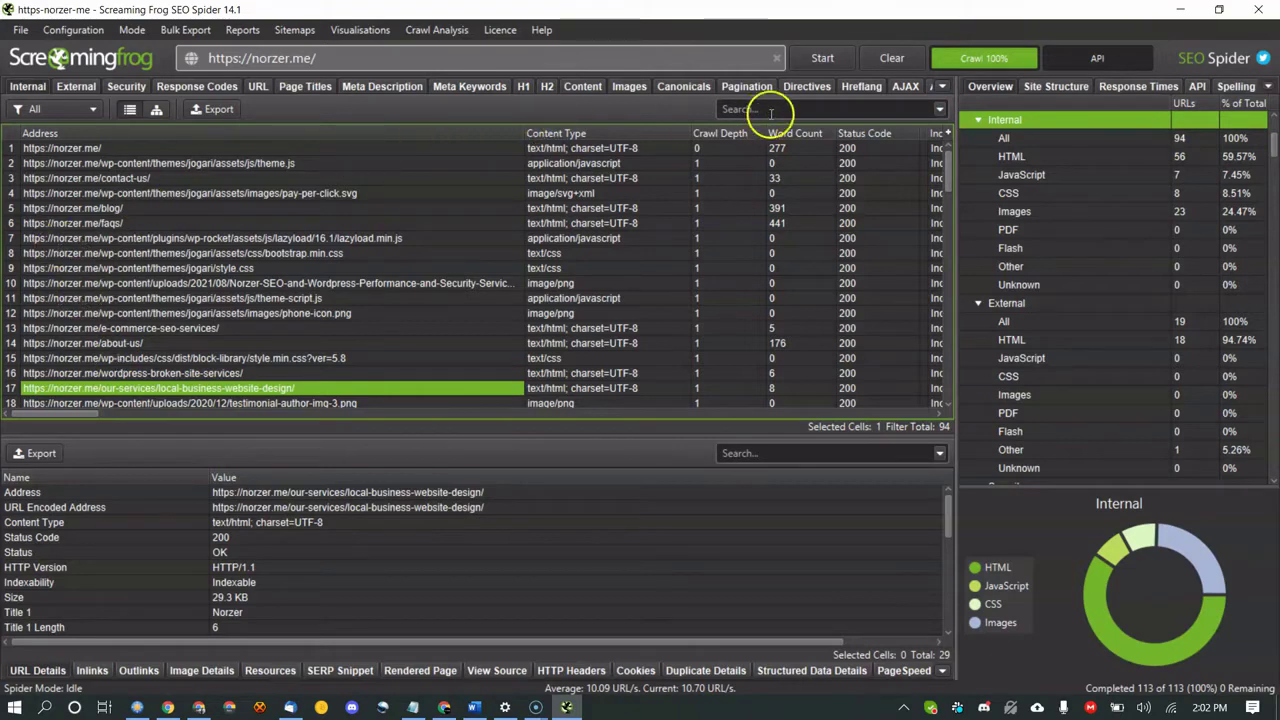
# Recrawl norzer.me, inspect a few resource rows, and filter the Internal list to HTML (56 pages).
pyautogui.click(822, 57)
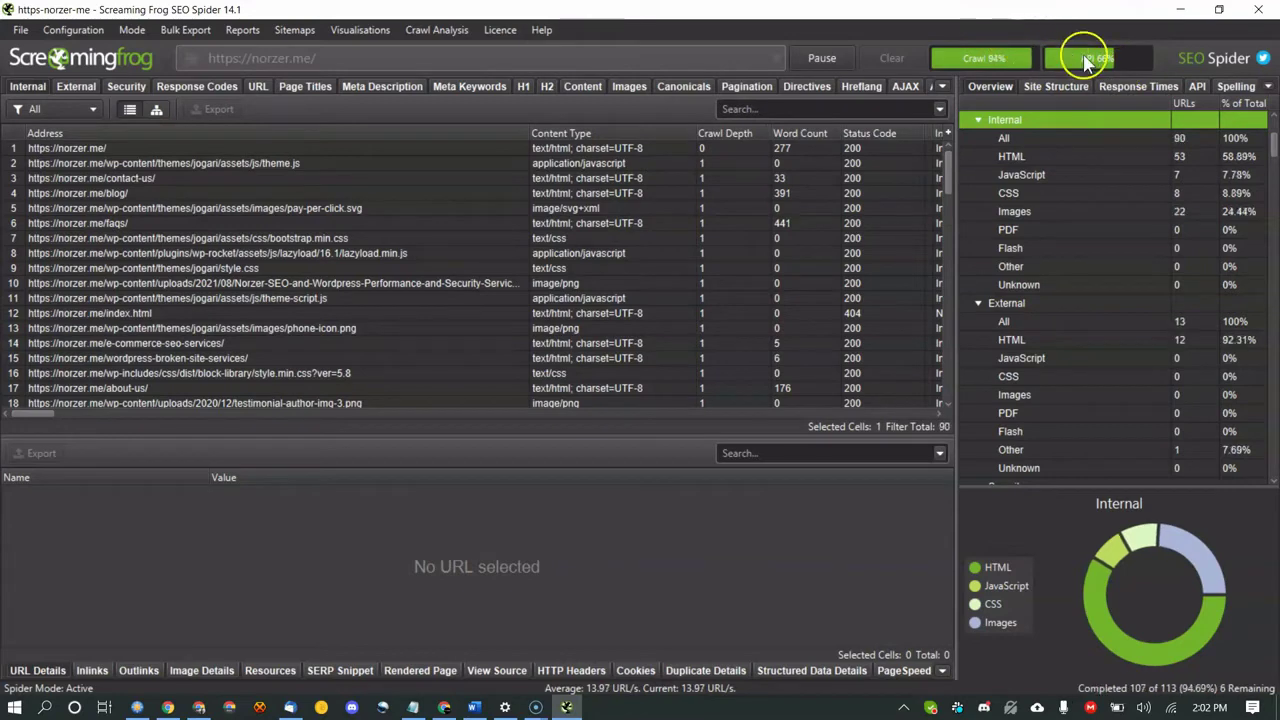
pyautogui.click(140, 178)
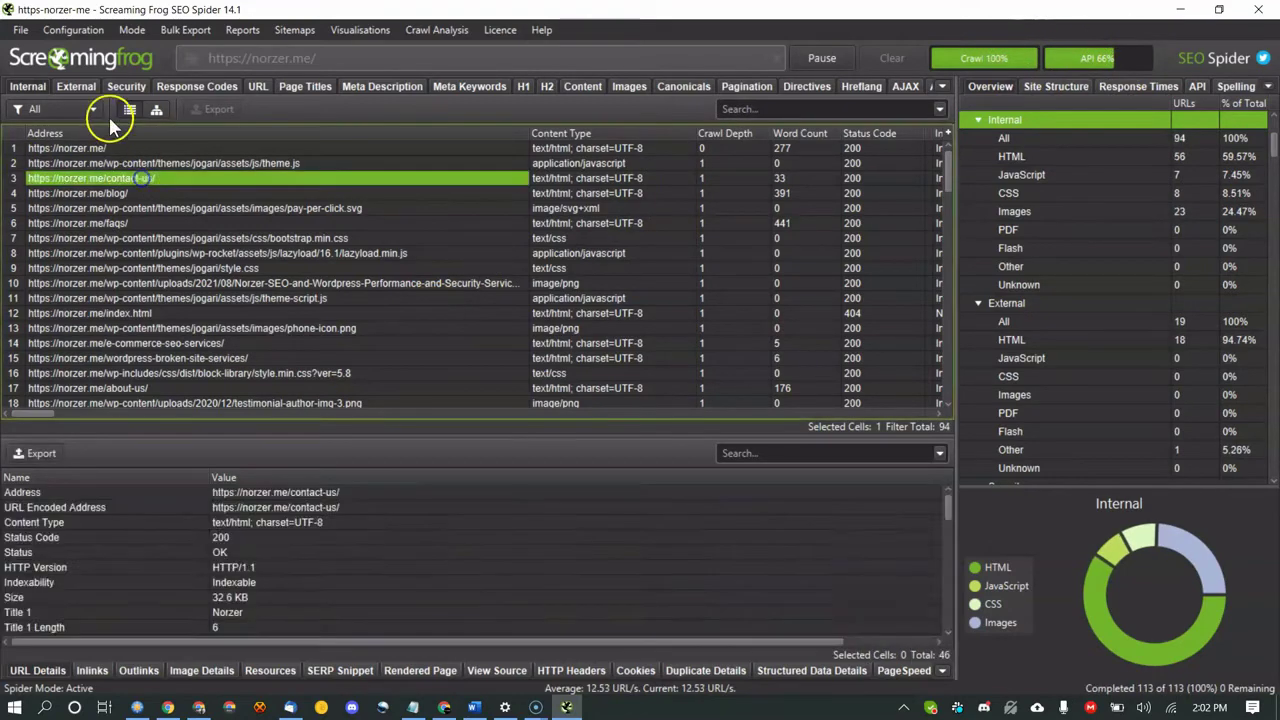
pyautogui.click(93, 109)
pyautogui.click(200, 238)
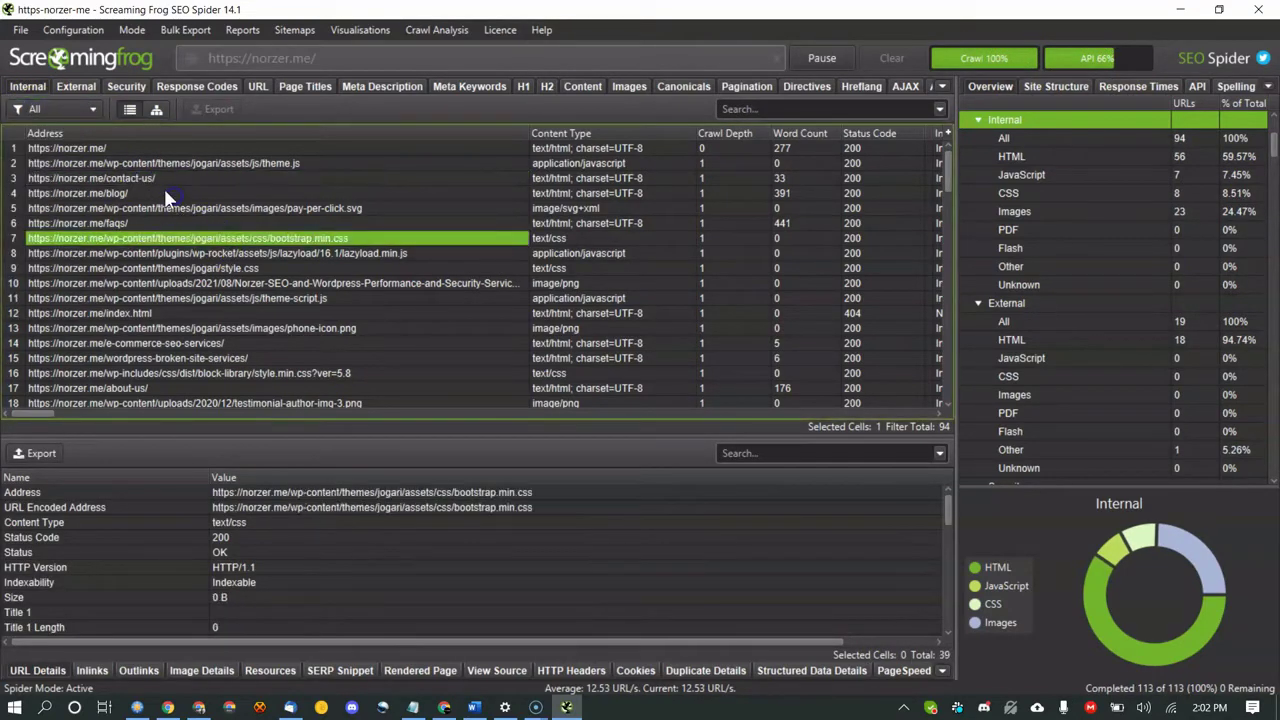
pyautogui.click(160, 253)
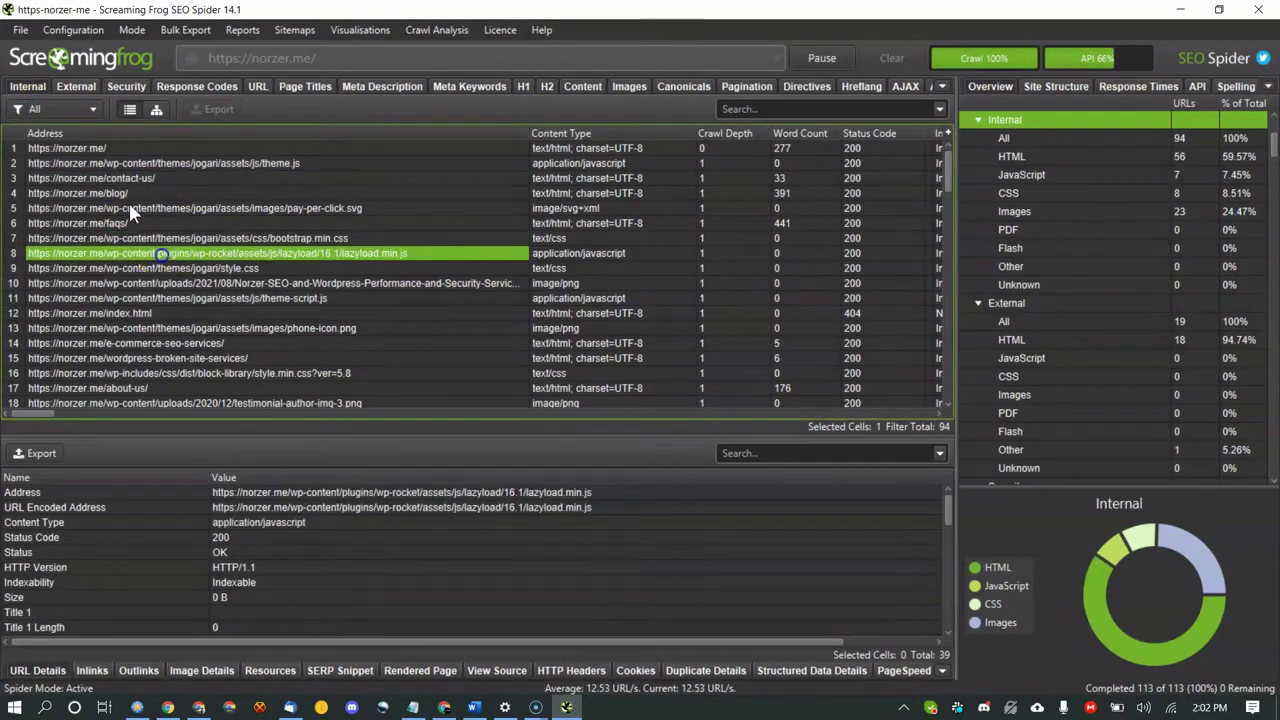
pyautogui.click(164, 314)
pyautogui.click(277, 375)
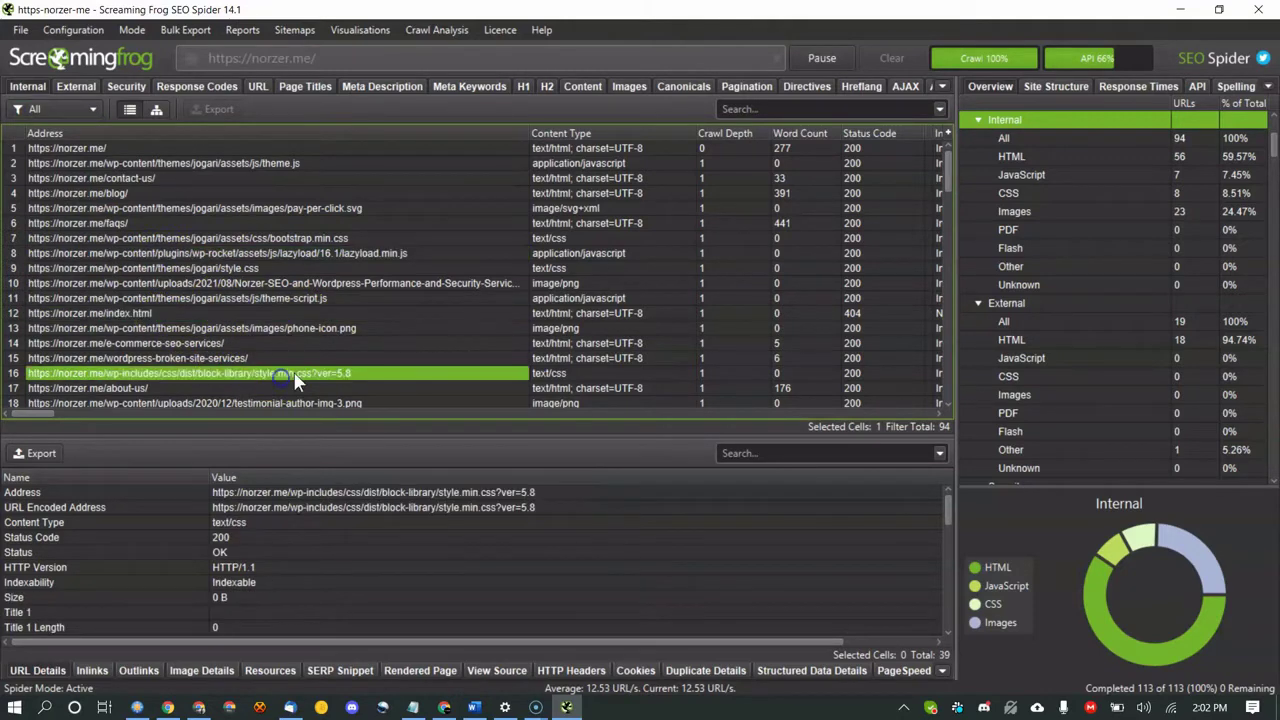
pyautogui.click(38, 108)
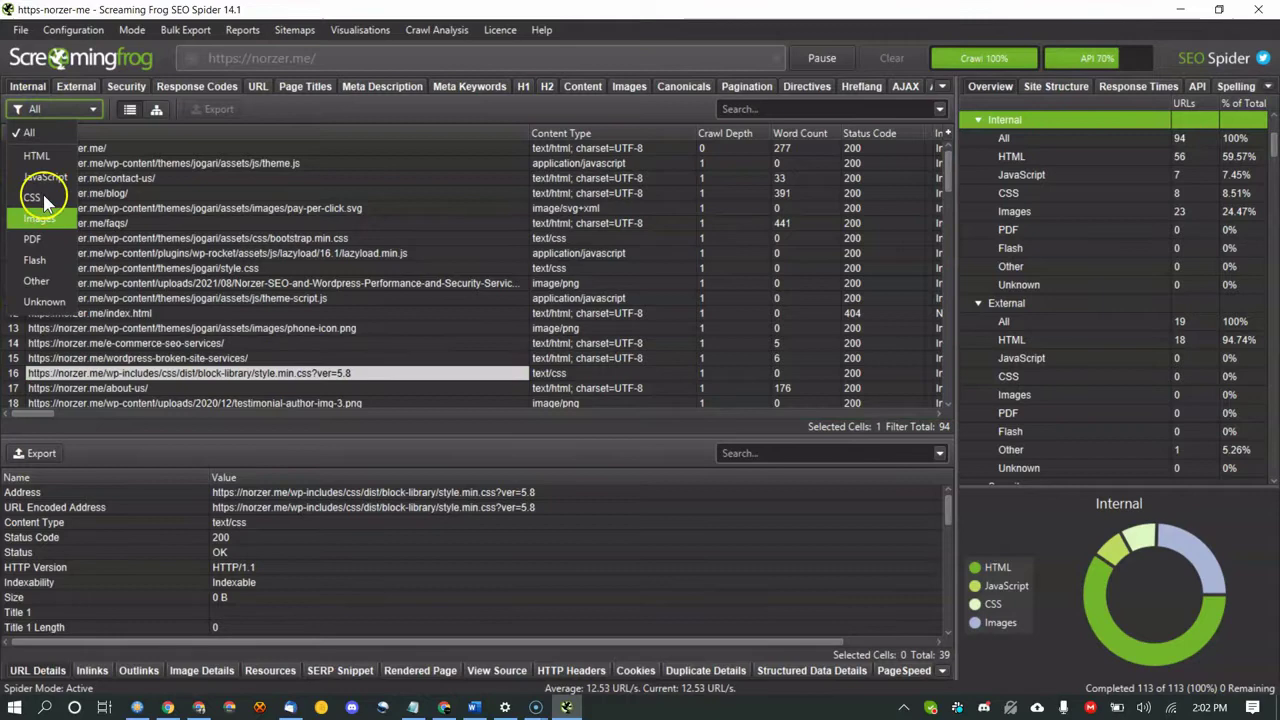
pyautogui.click(38, 157)
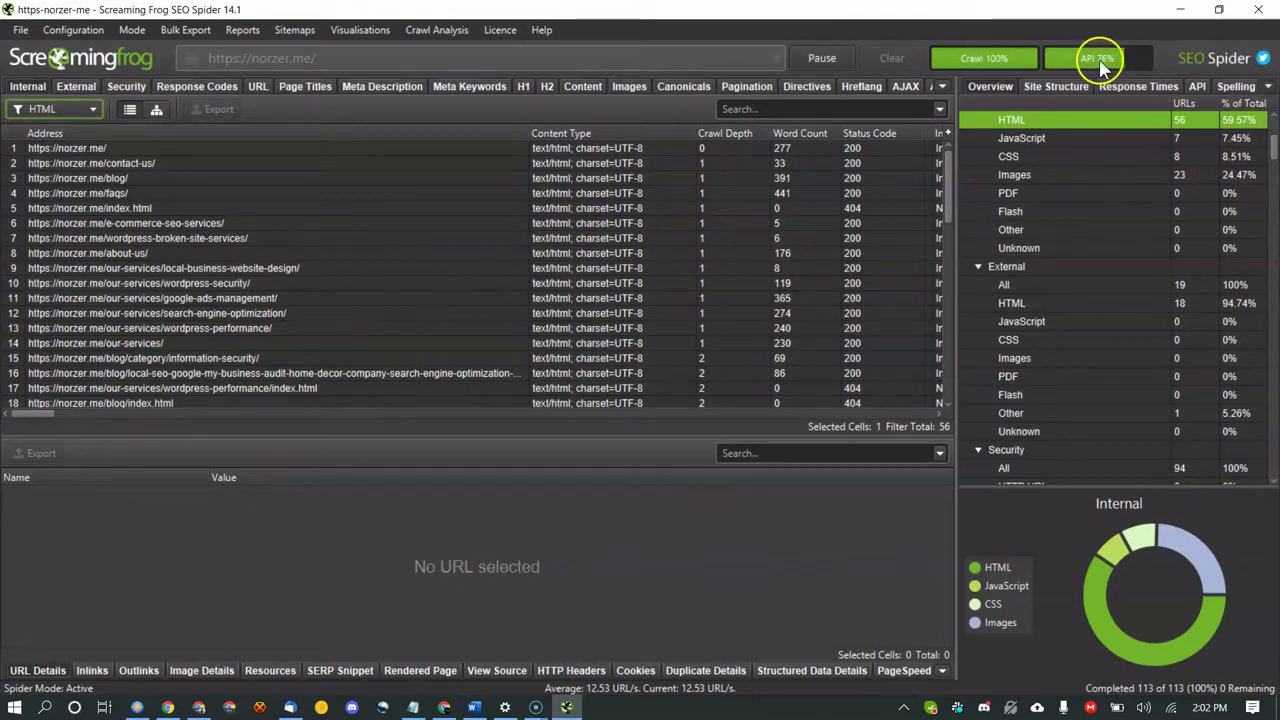
# Inspect the HTML pages' indexability and Title 1 values, scrolling the table right.
pyautogui.moveTo(28, 413); pyautogui.dragTo(86, 414)
pyautogui.click(212, 224)
pyautogui.click(449, 164)
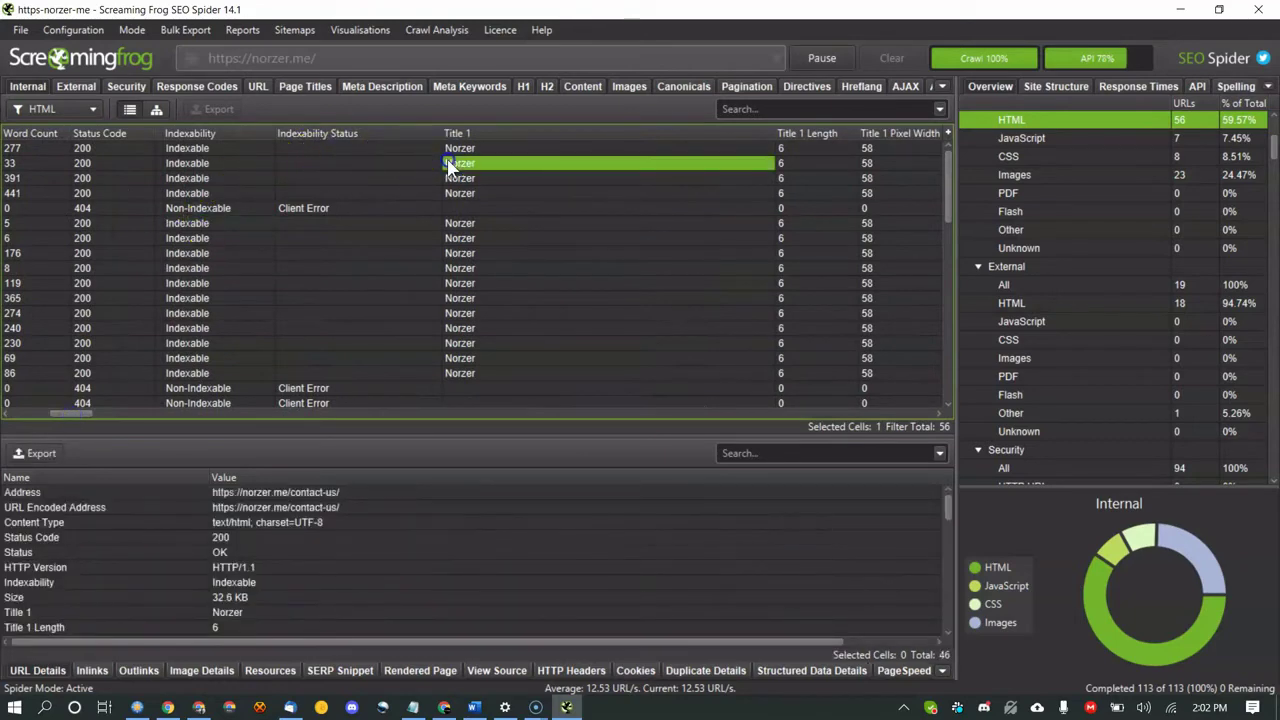
pyautogui.moveTo(61, 410); pyautogui.dragTo(358, 443)
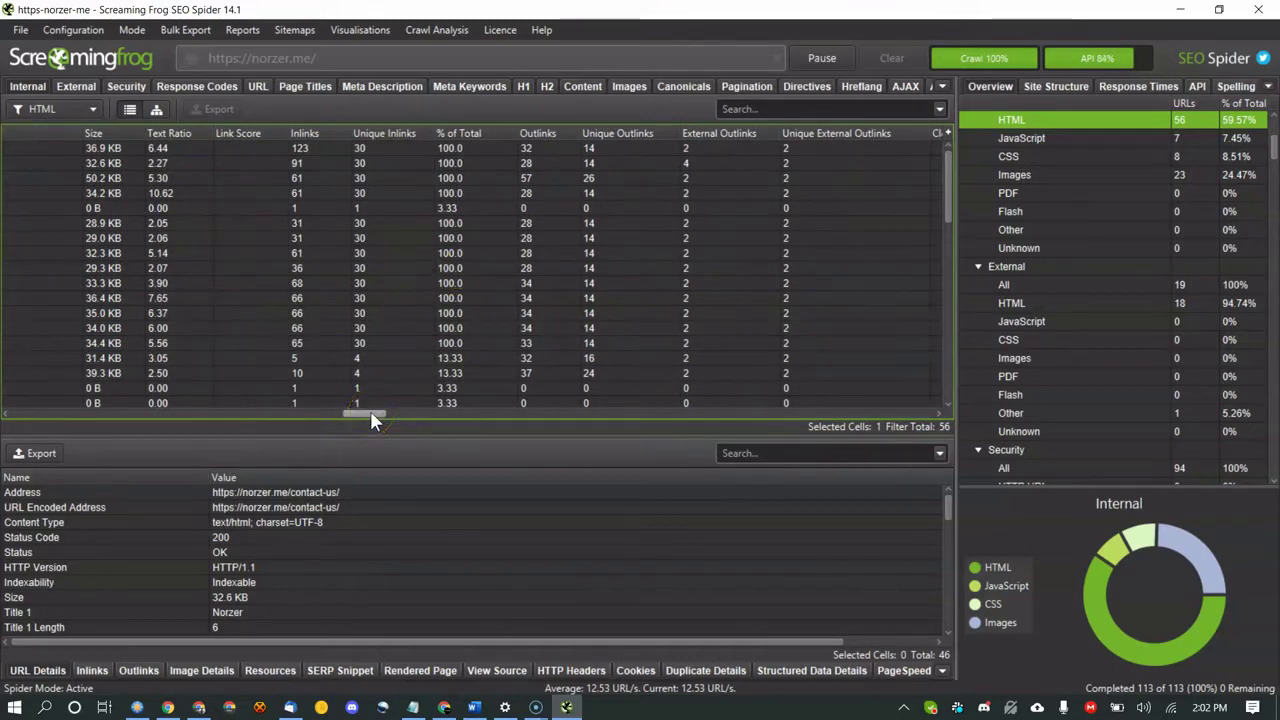
pyautogui.moveTo(370, 410); pyautogui.dragTo(481, 409)
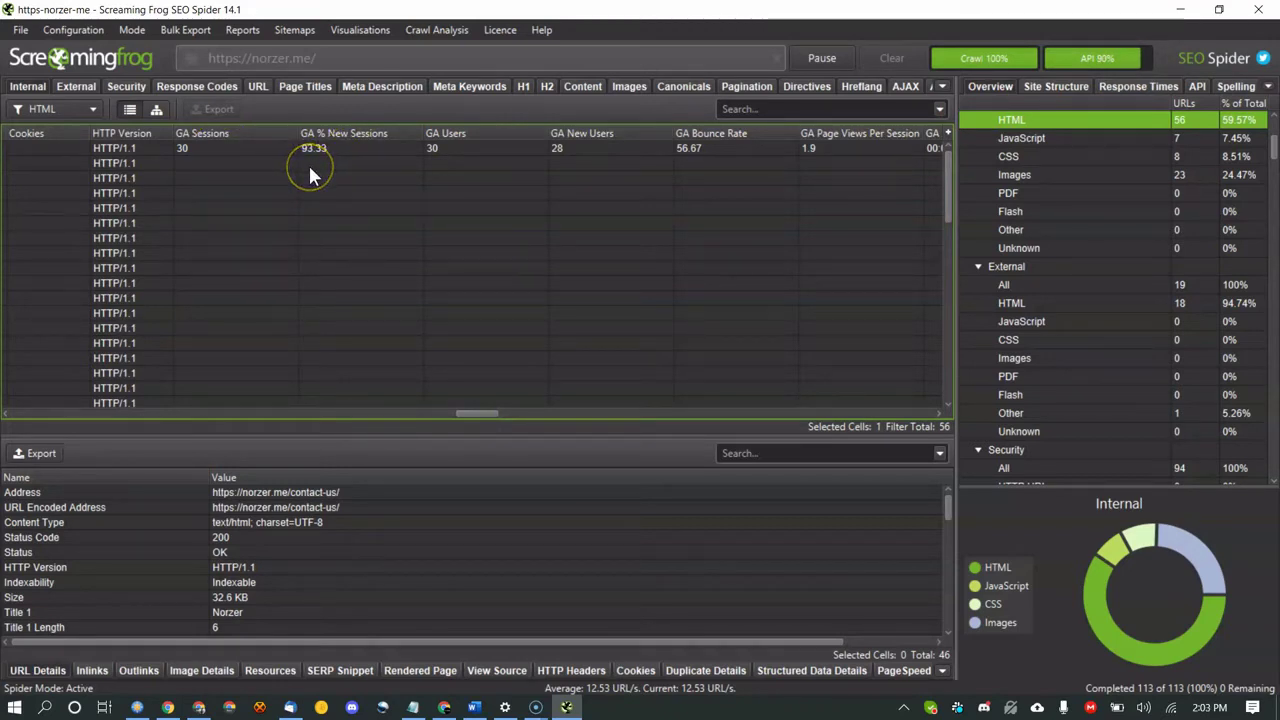
# Check the homepage's GA Sessions, New Users, Search Console Clicks, Impressions and Performance Score of 80.
pyautogui.click(205, 148)
pyautogui.click(562, 148)
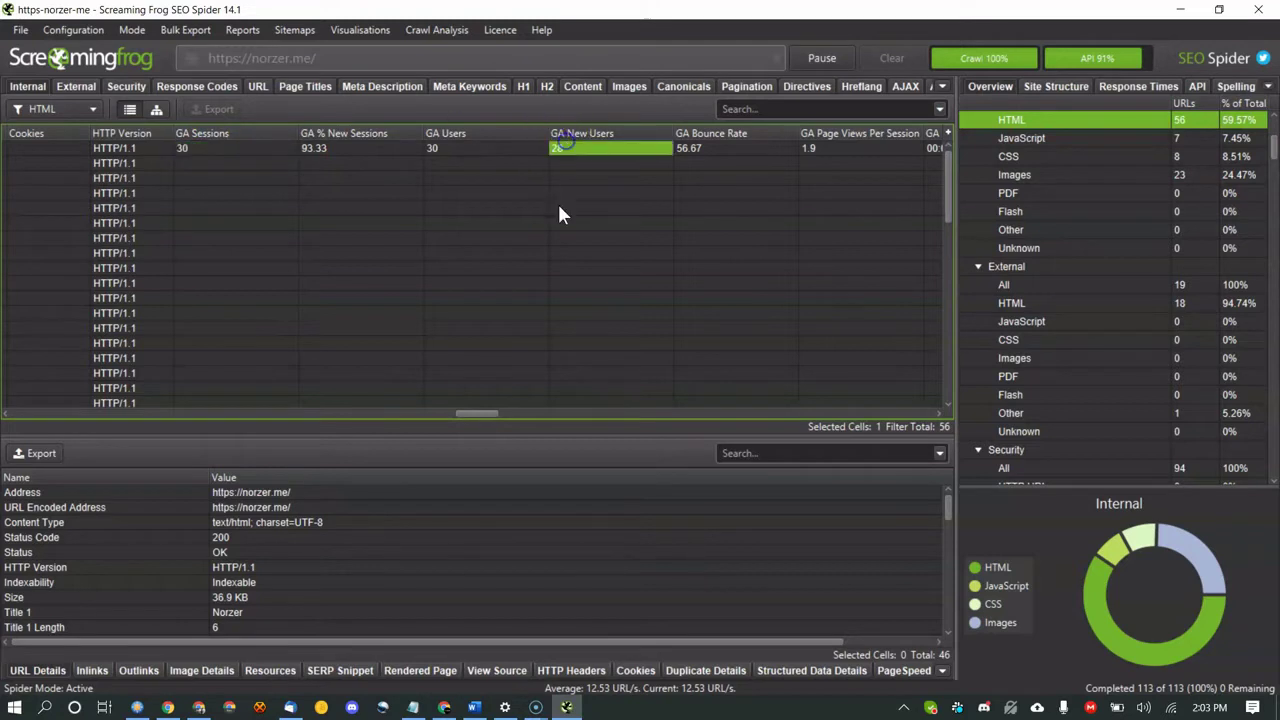
pyautogui.moveTo(474, 415)
pyautogui.mouseDown()
pyautogui.moveTo(511, 412)
pyautogui.moveTo(516, 399)
pyautogui.moveTo(523, 417)
pyautogui.moveTo(537, 414)
pyautogui.mouseUp()
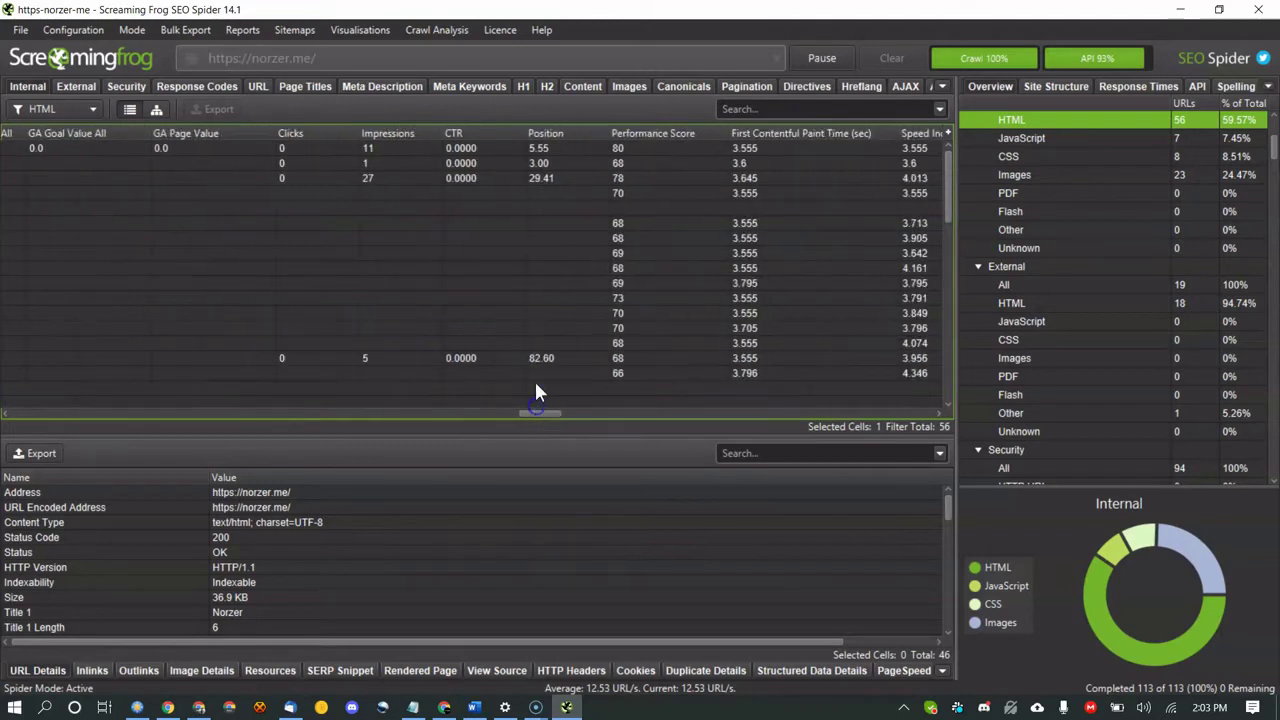
pyautogui.click(291, 148)
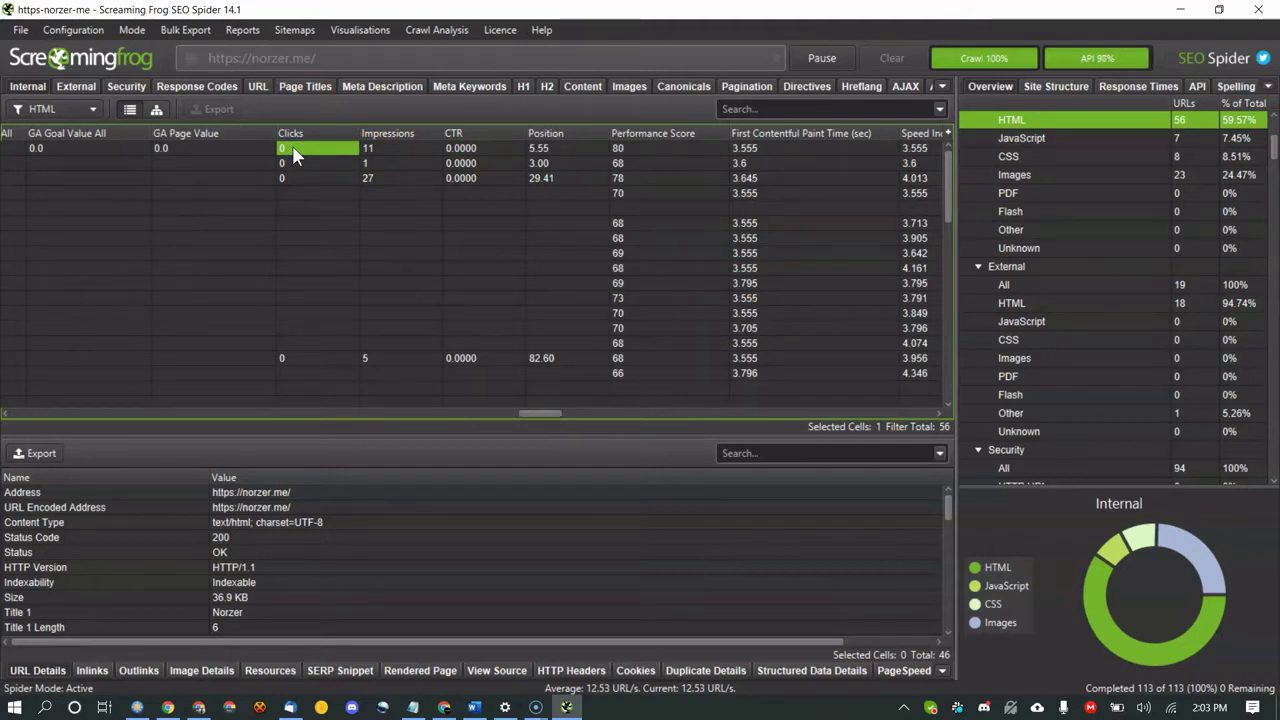
pyautogui.click(399, 148)
pyautogui.click(20, 149)
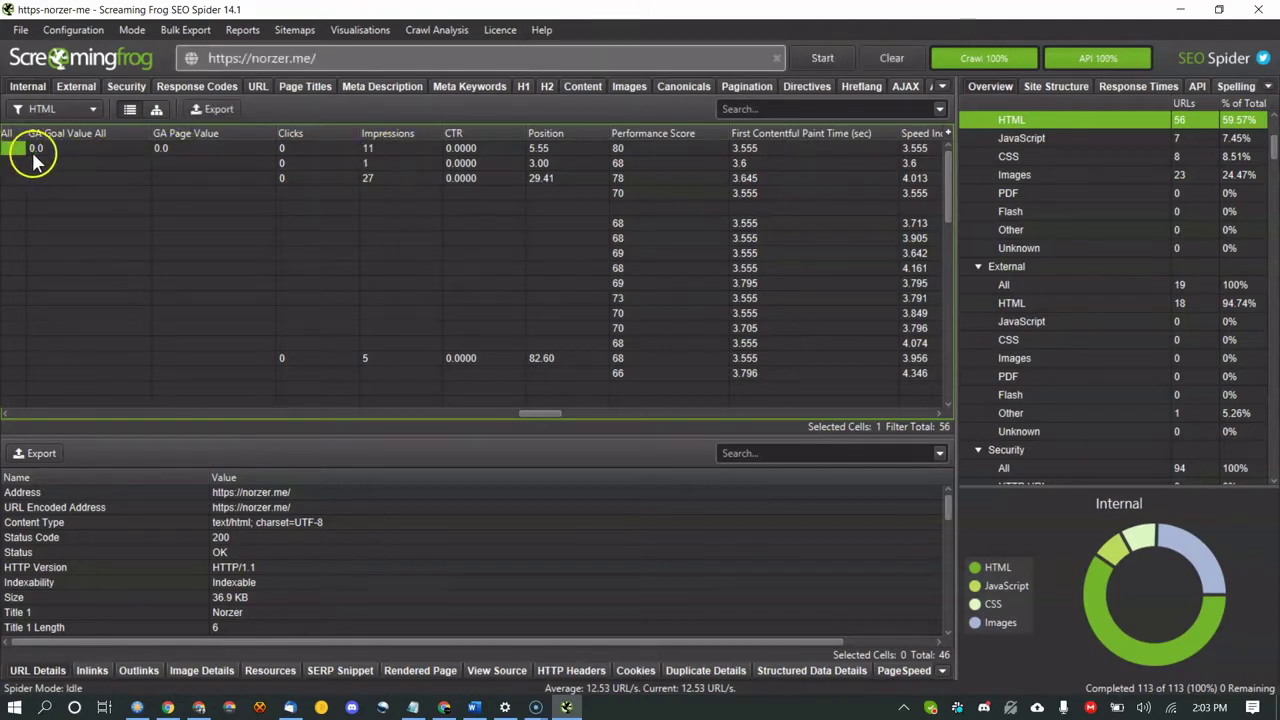
pyautogui.click(378, 164)
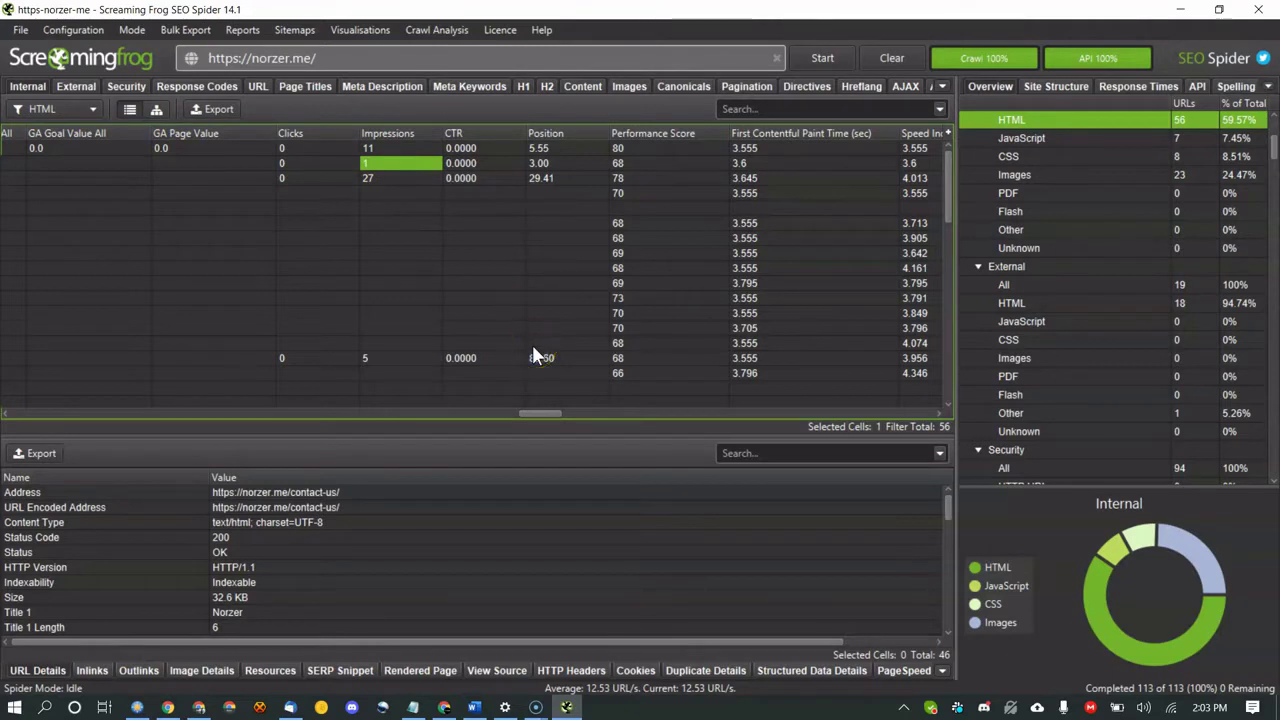
pyautogui.moveTo(537, 413); pyautogui.dragTo(562, 407)
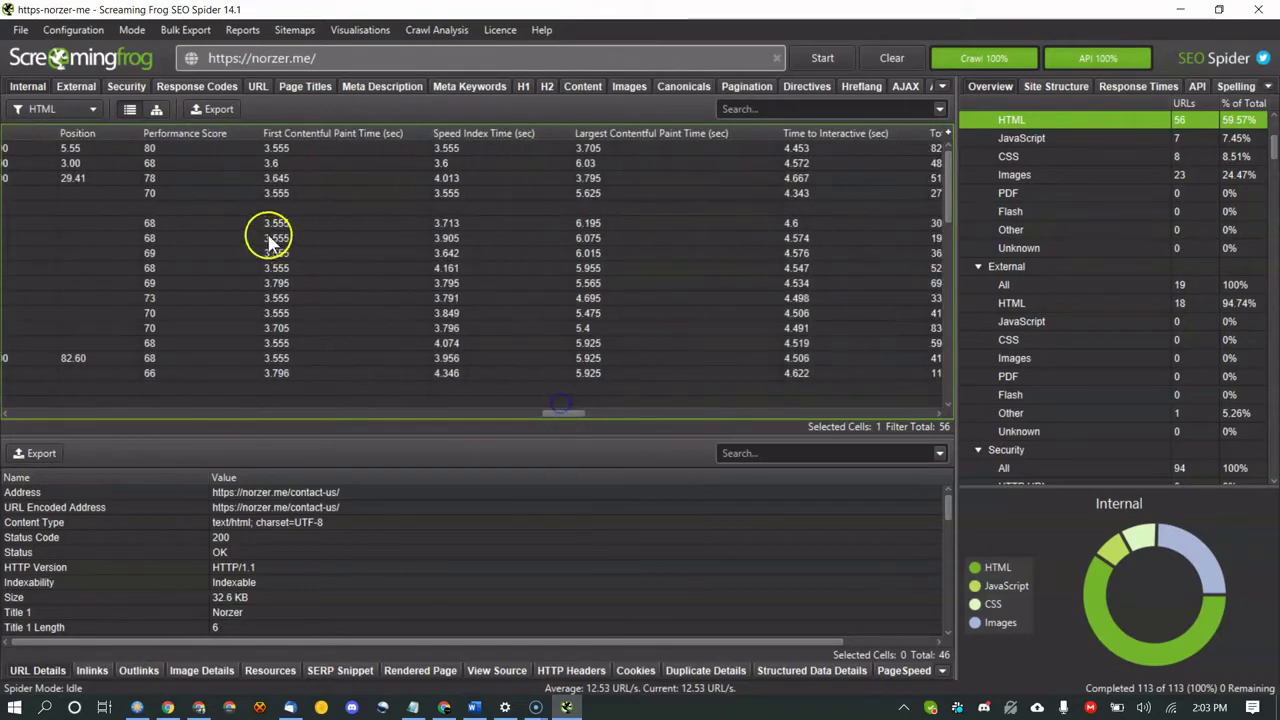
pyautogui.click(205, 148)
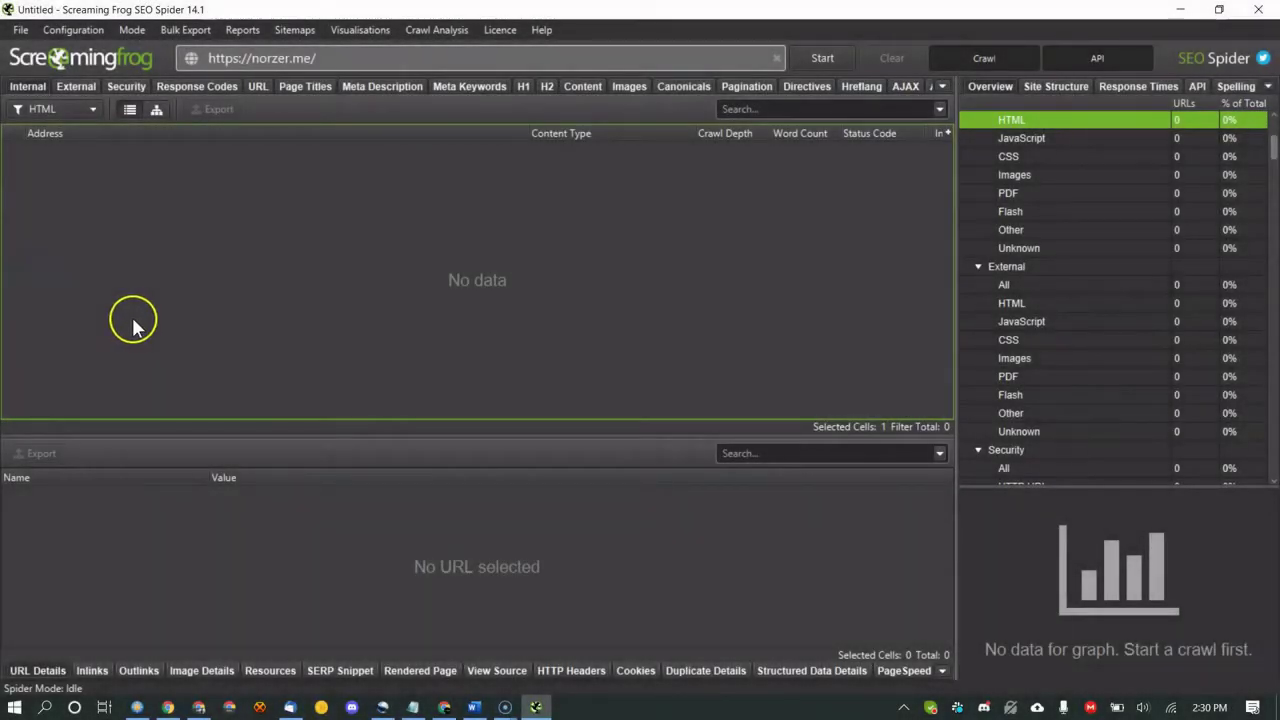
pyautogui.click(87, 31)
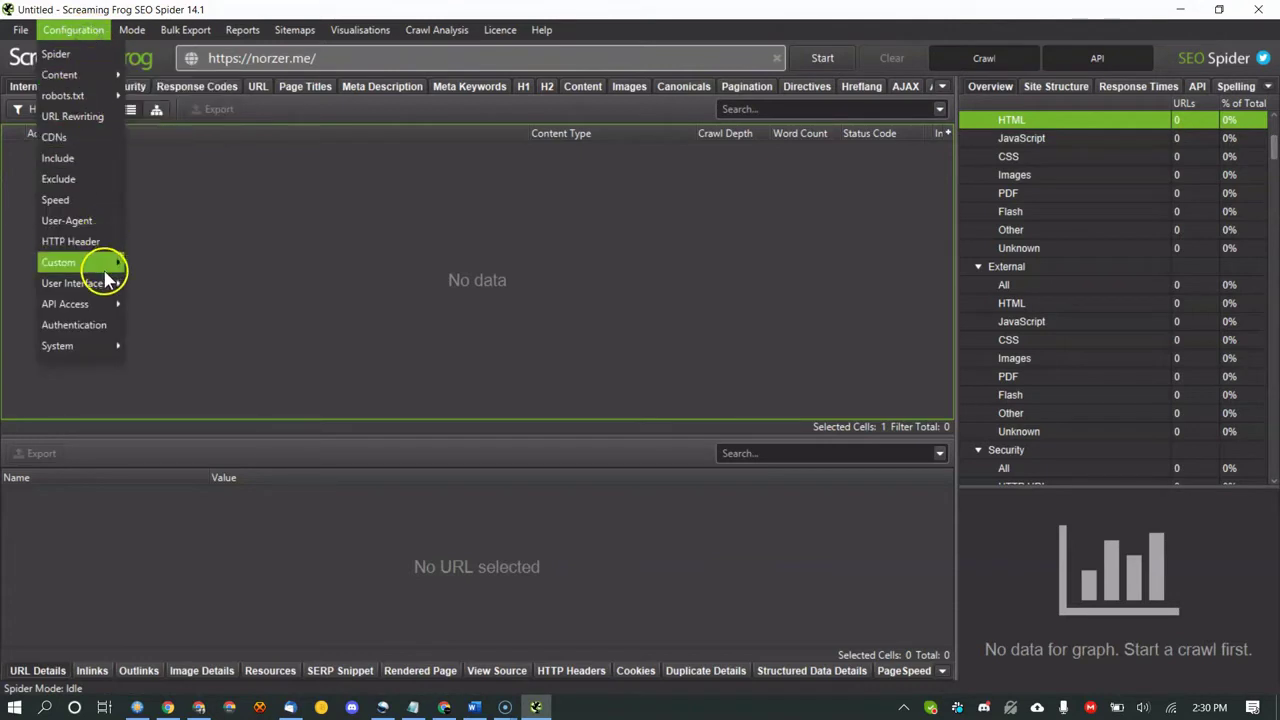
pyautogui.moveTo(85, 303)
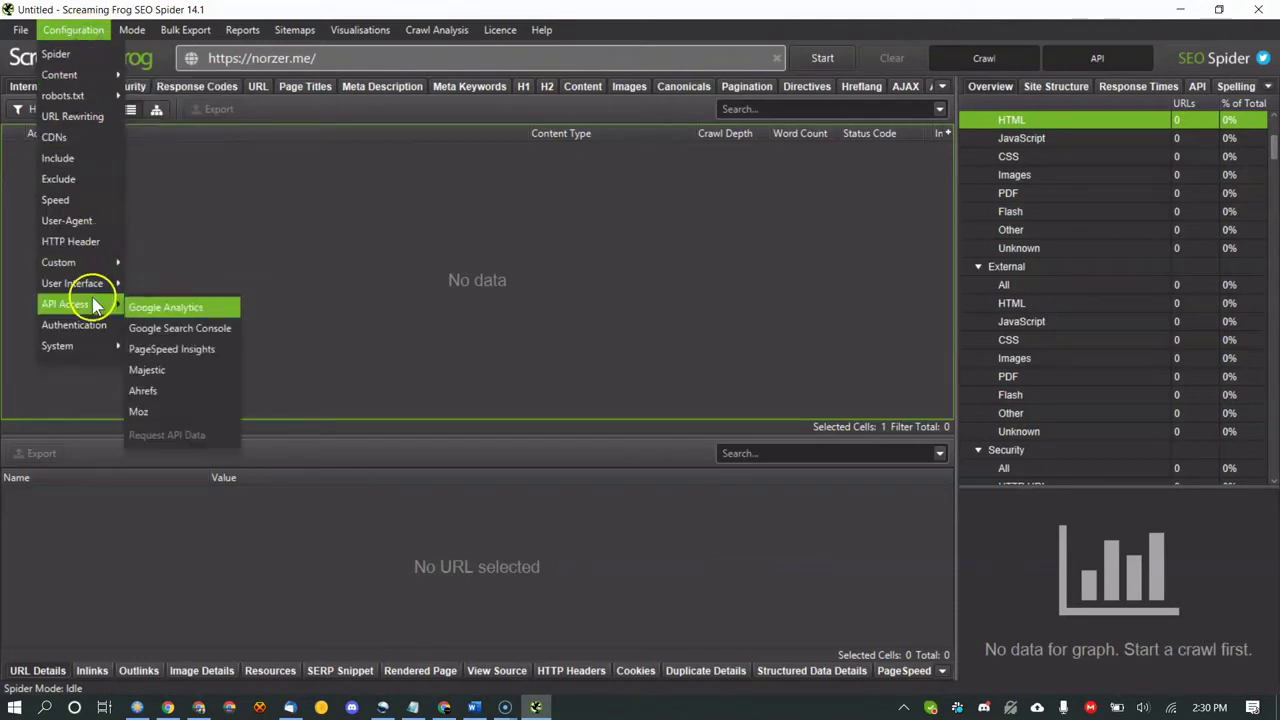
pyautogui.click(181, 314)
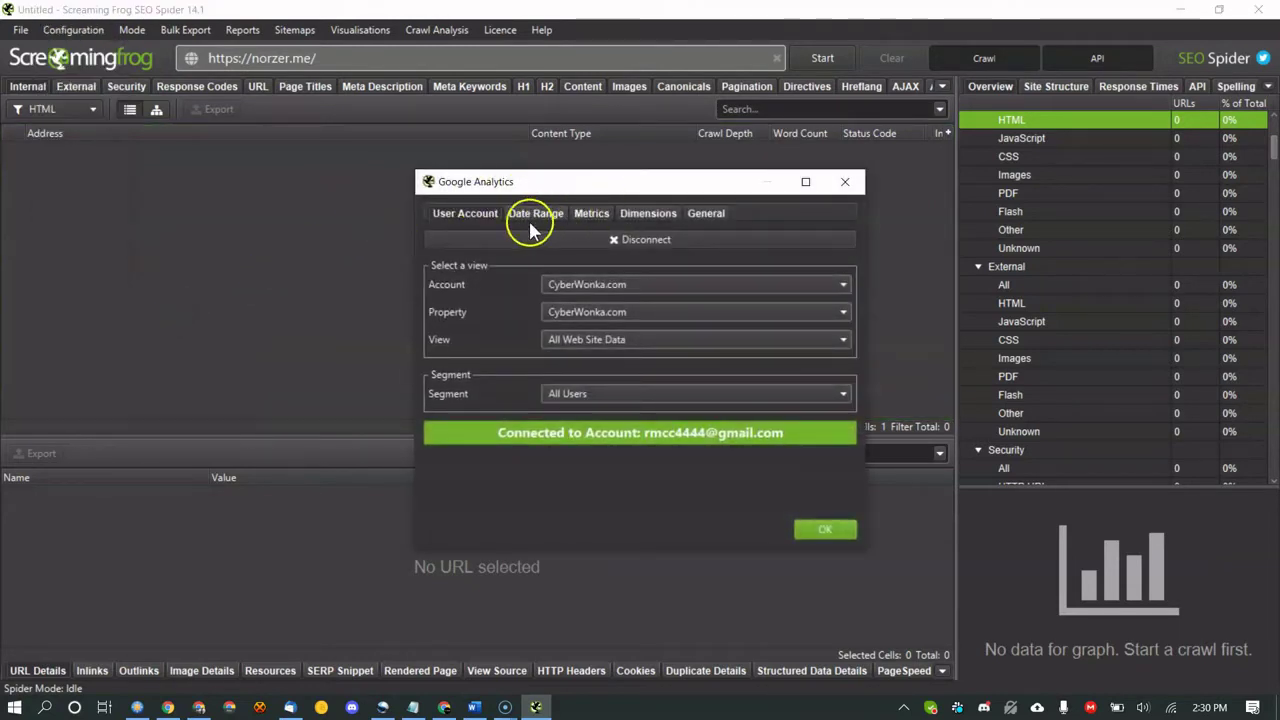
pyautogui.click(530, 220)
pyautogui.click(585, 212)
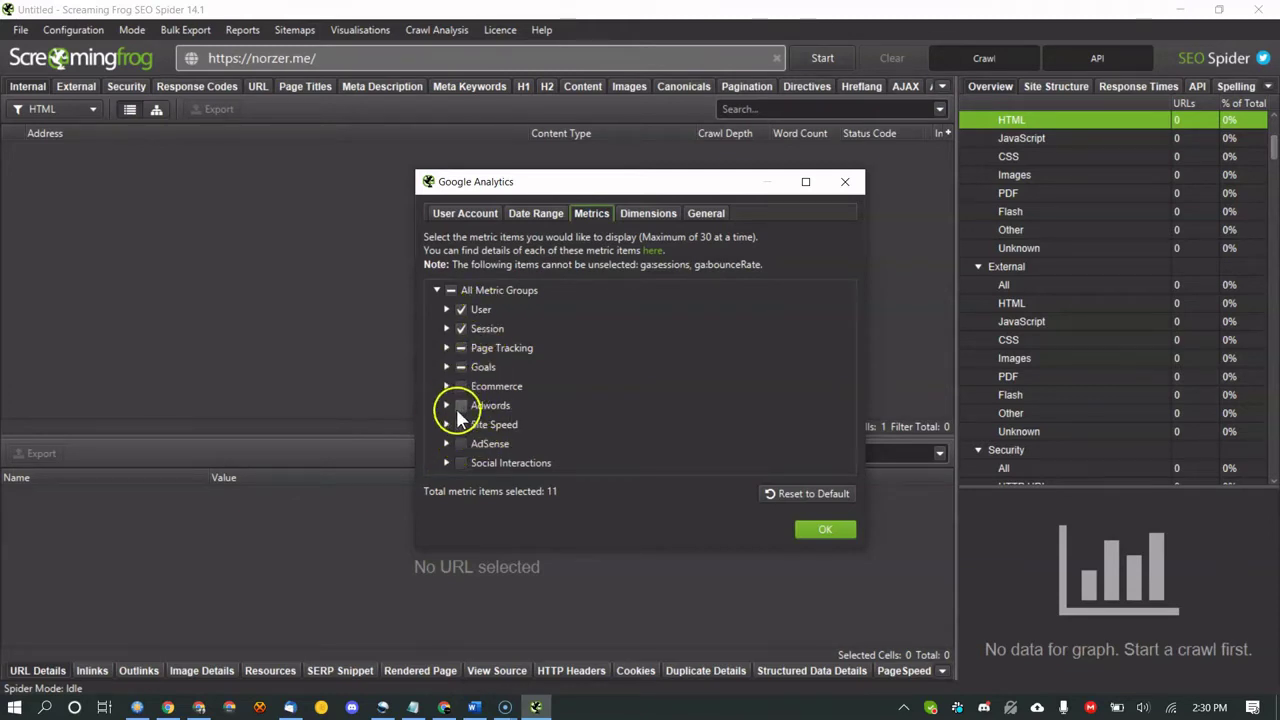
pyautogui.click(447, 464)
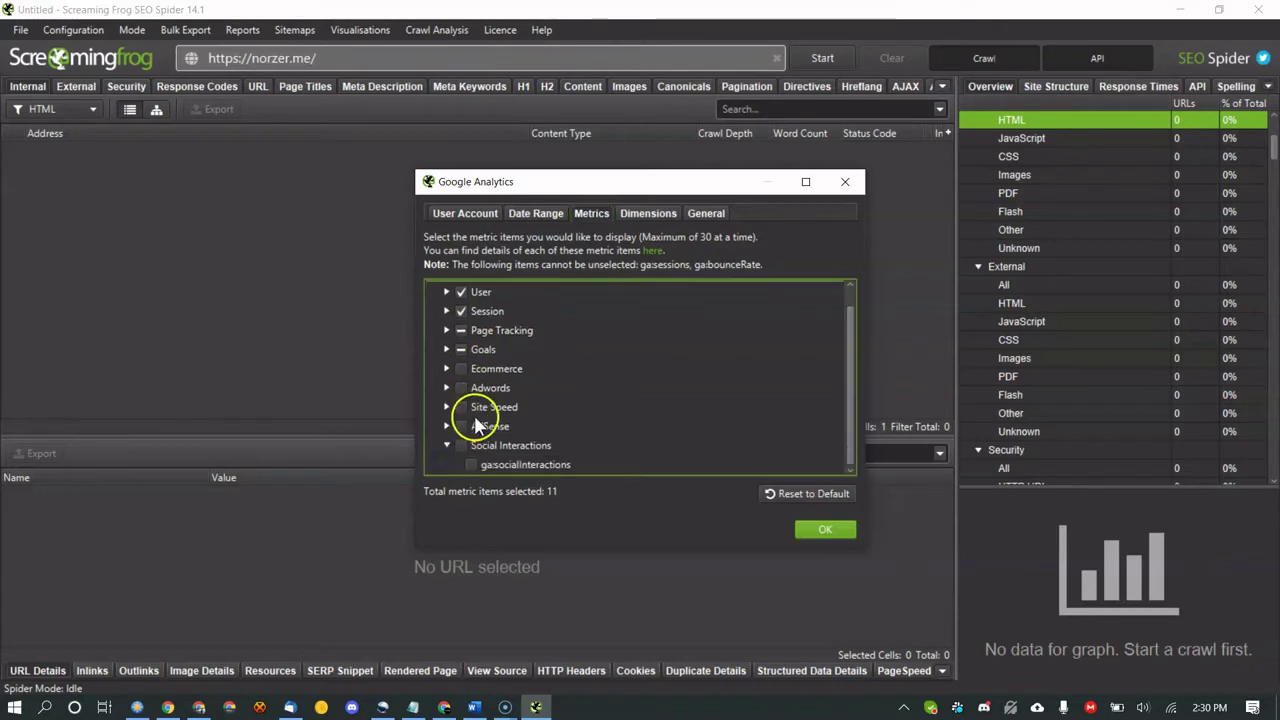
pyautogui.click(446, 326)
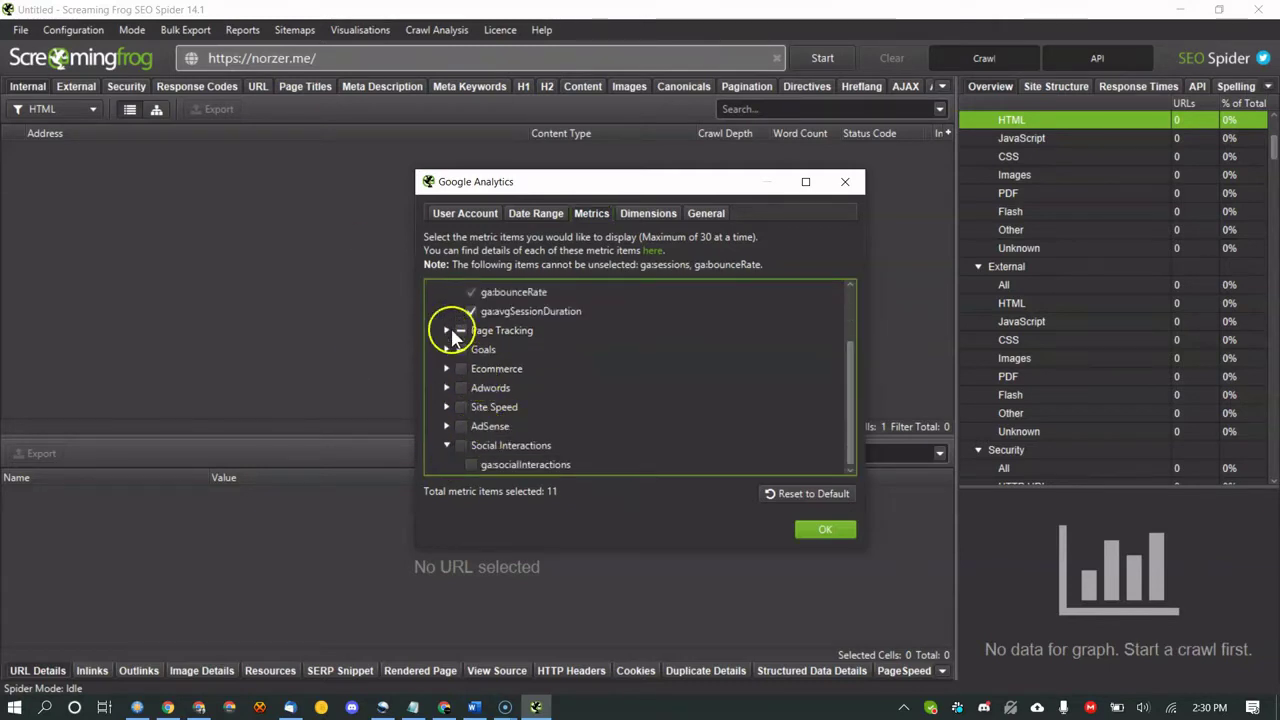
pyautogui.scroll(2, 451, 337)
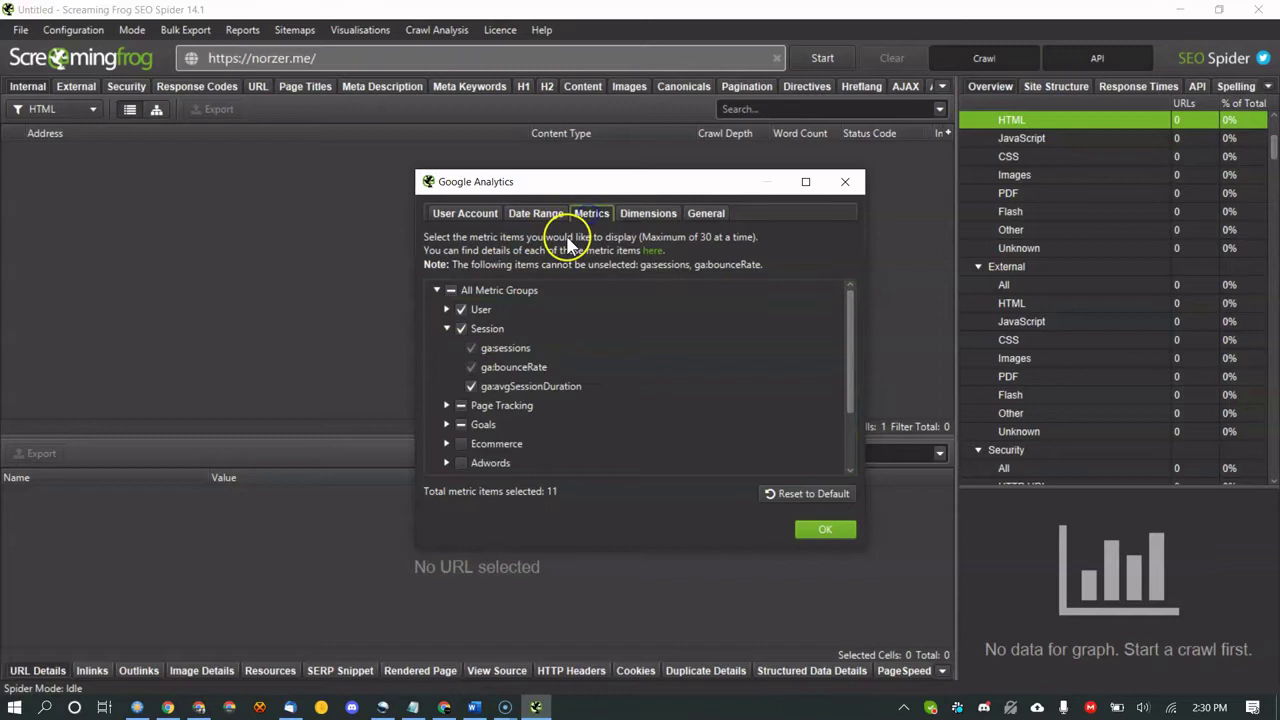
pyautogui.click(648, 213)
pyautogui.click(655, 273)
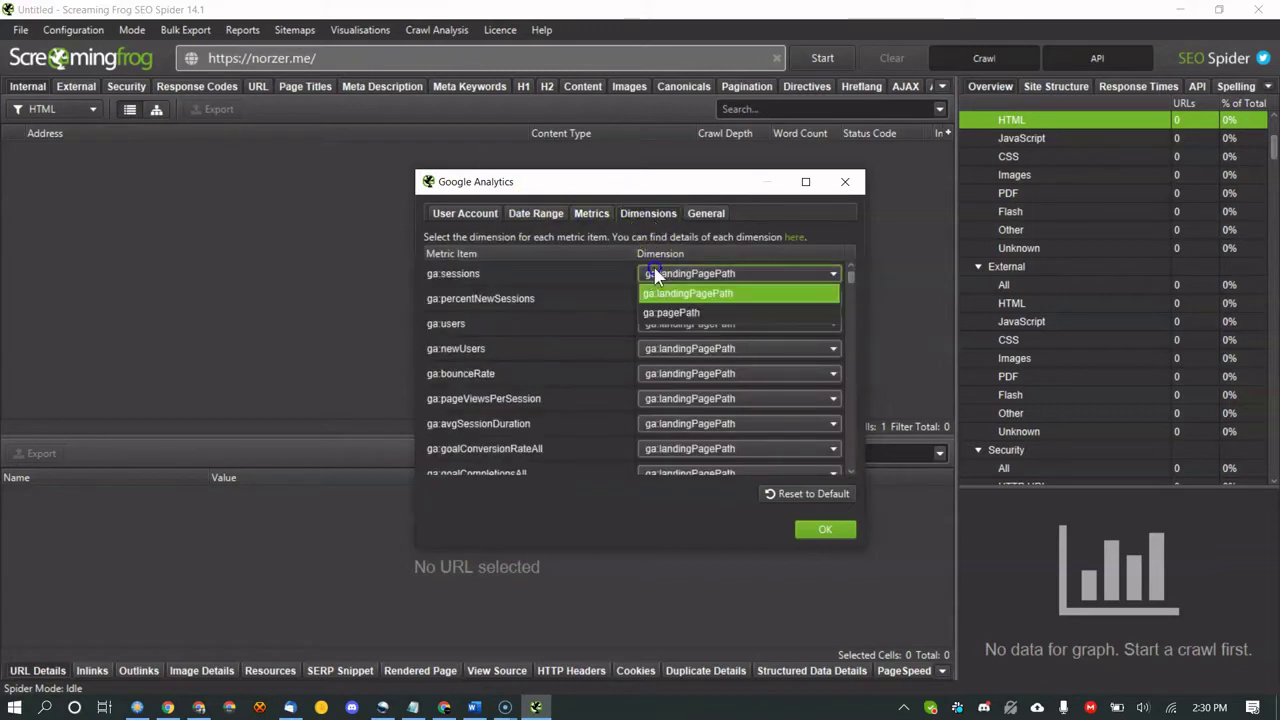
pyautogui.click(557, 322)
pyautogui.click(704, 213)
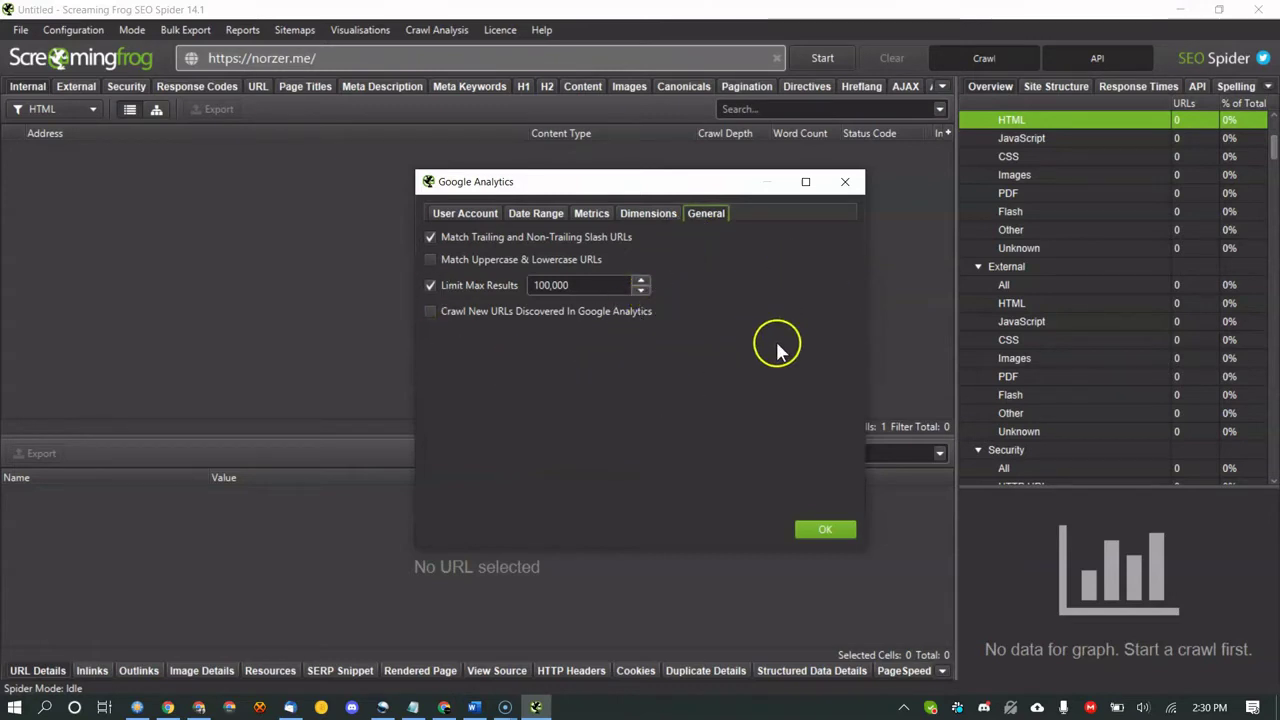
# Close the Google Analytics settings and review the Search Console date range and general options.
pyautogui.click(845, 181)
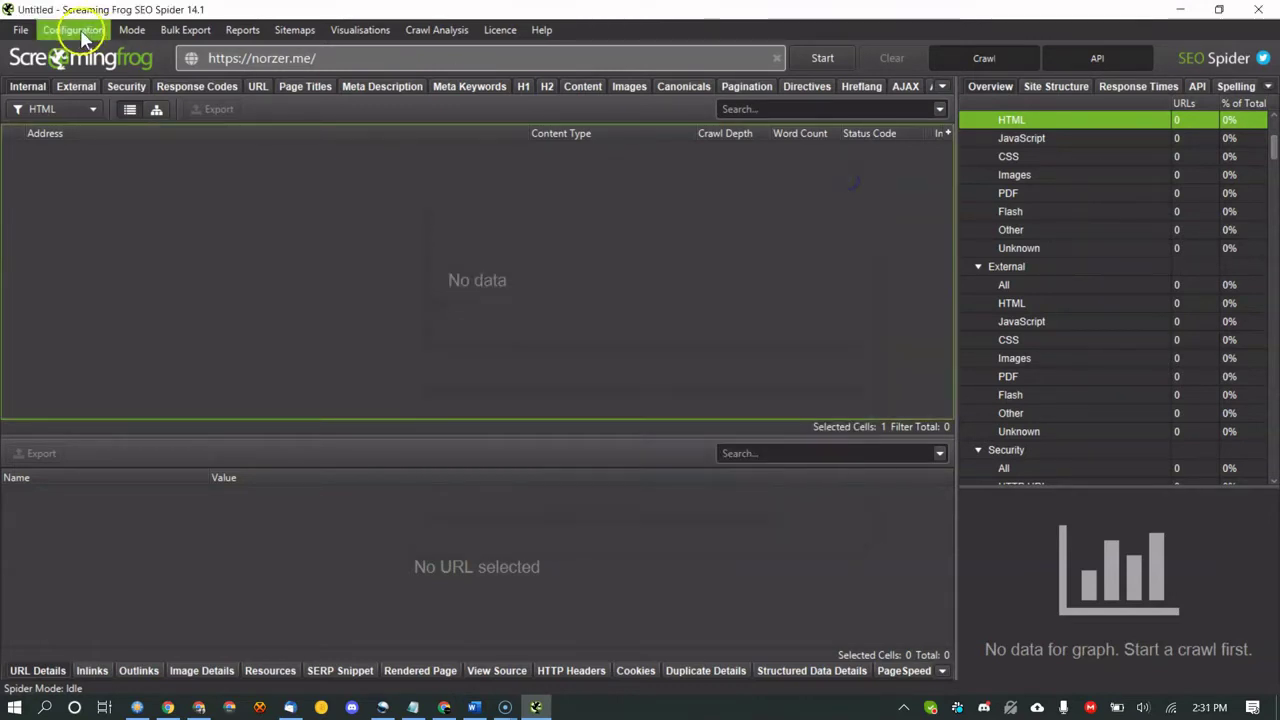
pyautogui.click(73, 30)
pyautogui.moveTo(72, 263)
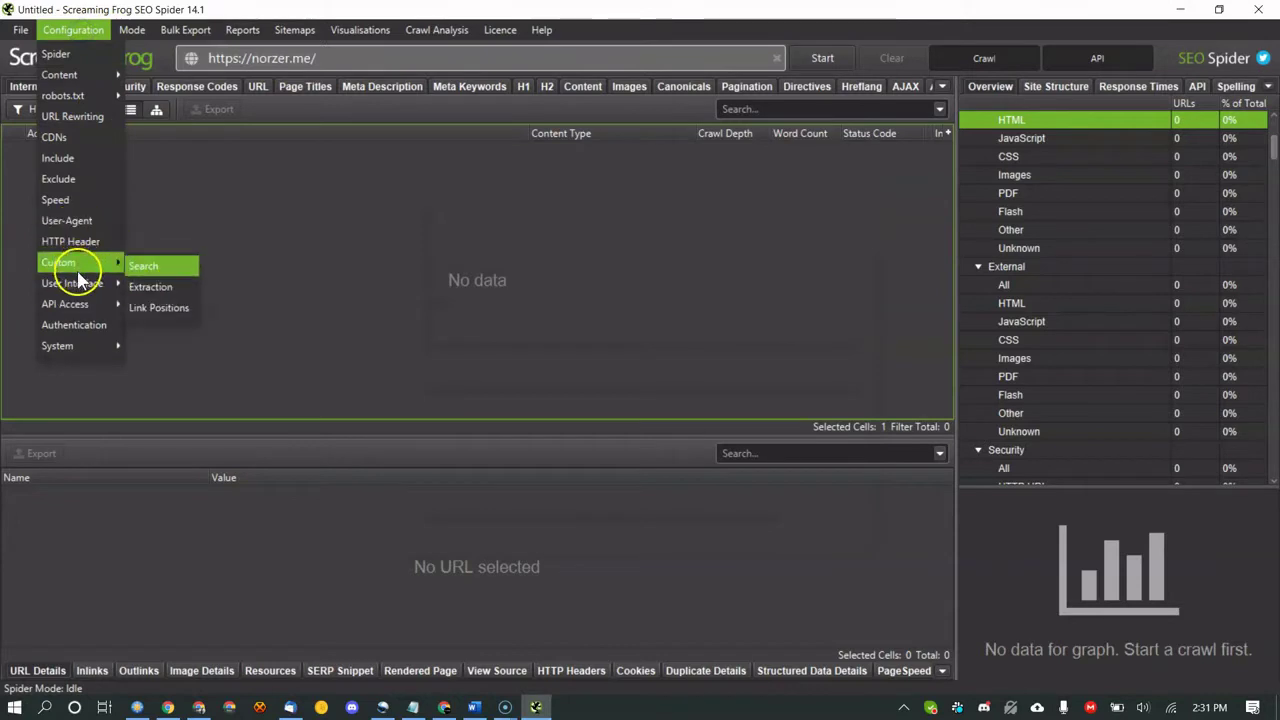
pyautogui.moveTo(62, 303)
pyautogui.click(170, 328)
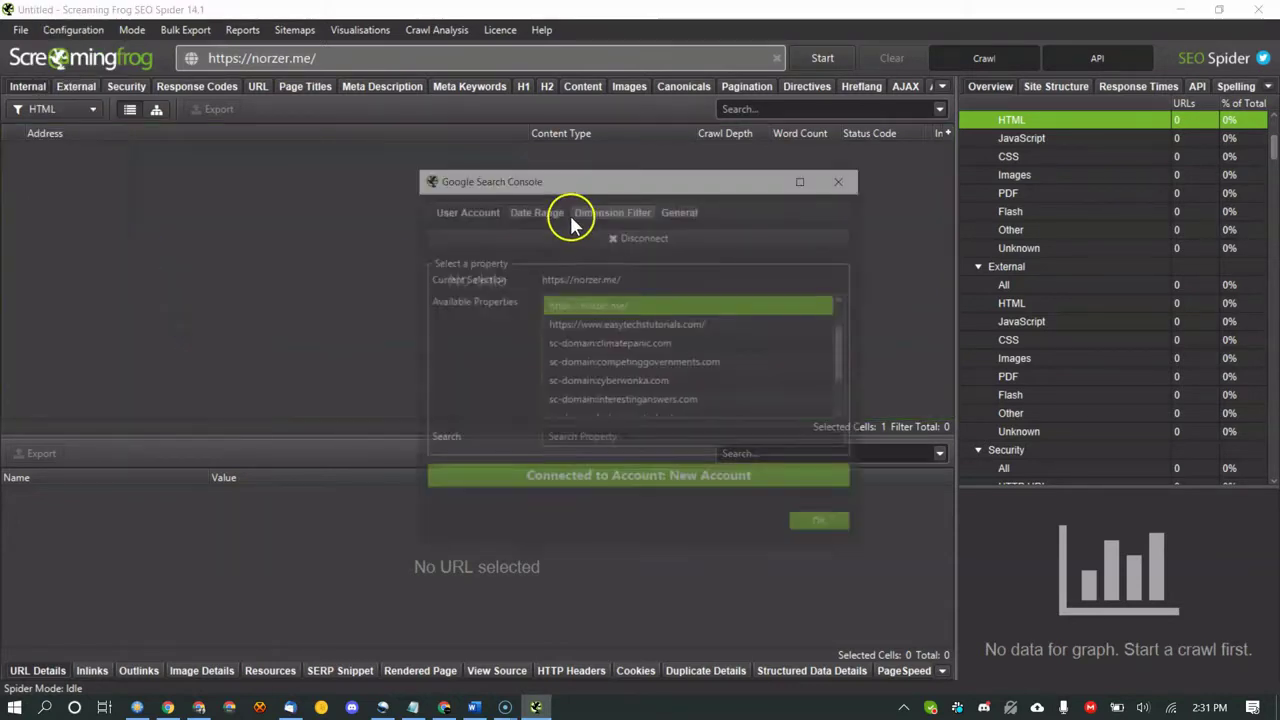
pyautogui.click(535, 213)
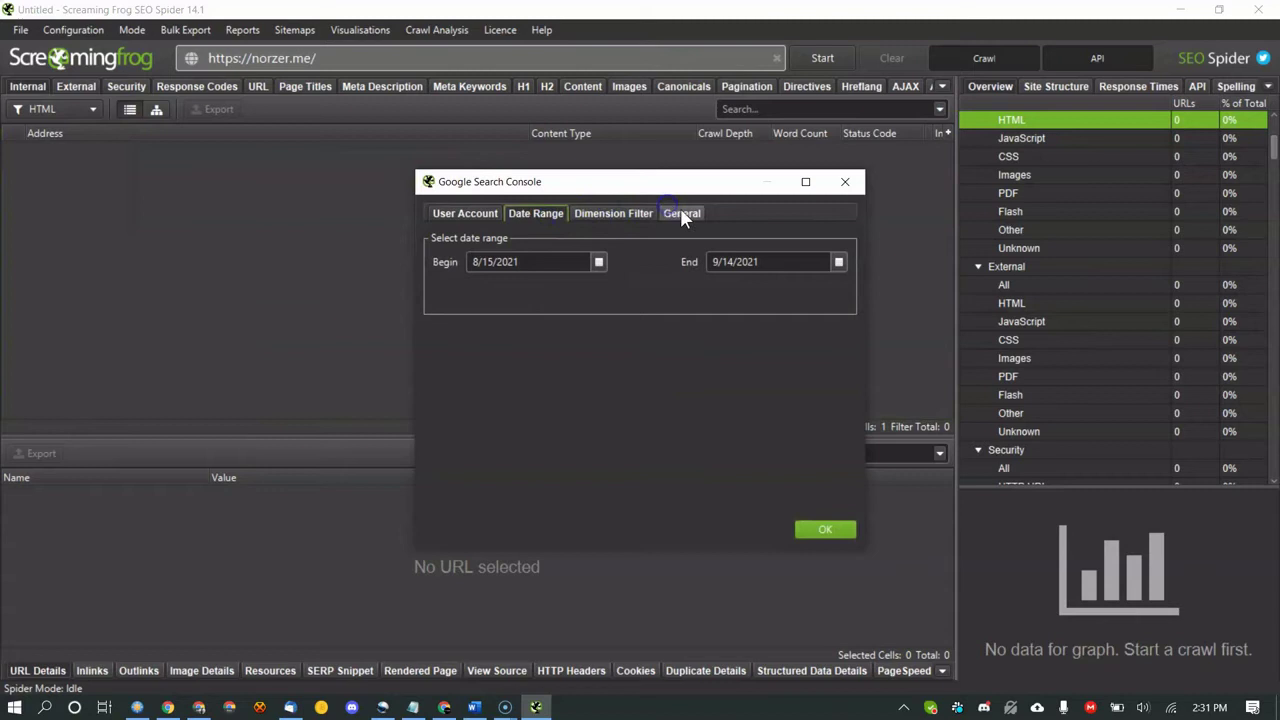
pyautogui.click(682, 213)
# Keep the Search Console filters at all devices and country None, then bring up the API Access list.
pyautogui.click(608, 211)
pyautogui.click(574, 239)
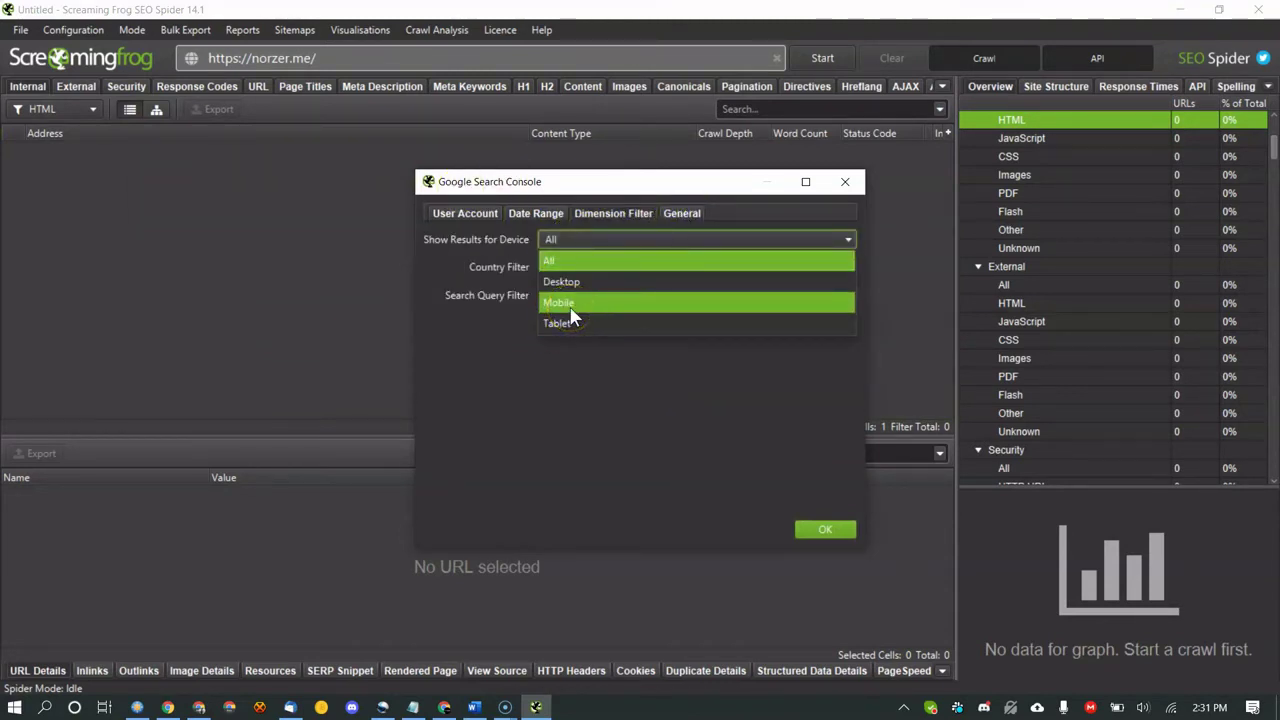
pyautogui.click(463, 394)
pyautogui.click(595, 266)
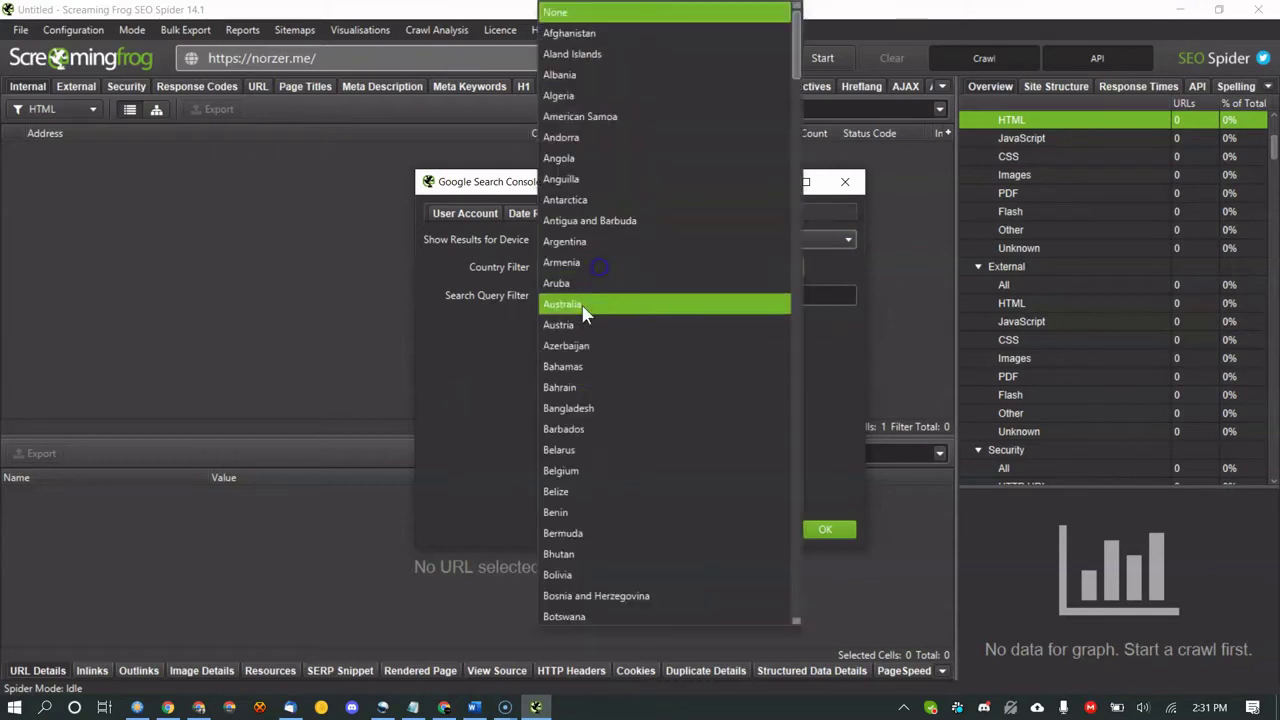
pyautogui.click(486, 420)
pyautogui.click(828, 530)
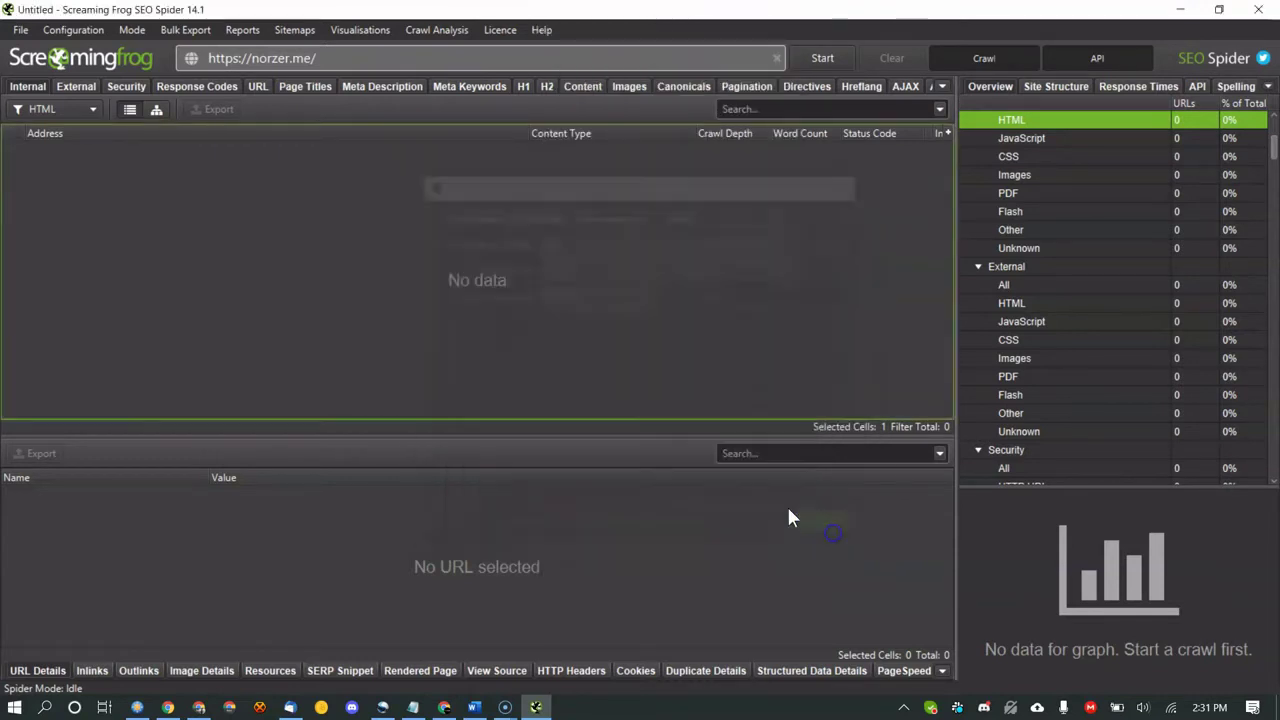
pyautogui.click(73, 30)
pyautogui.click(72, 305)
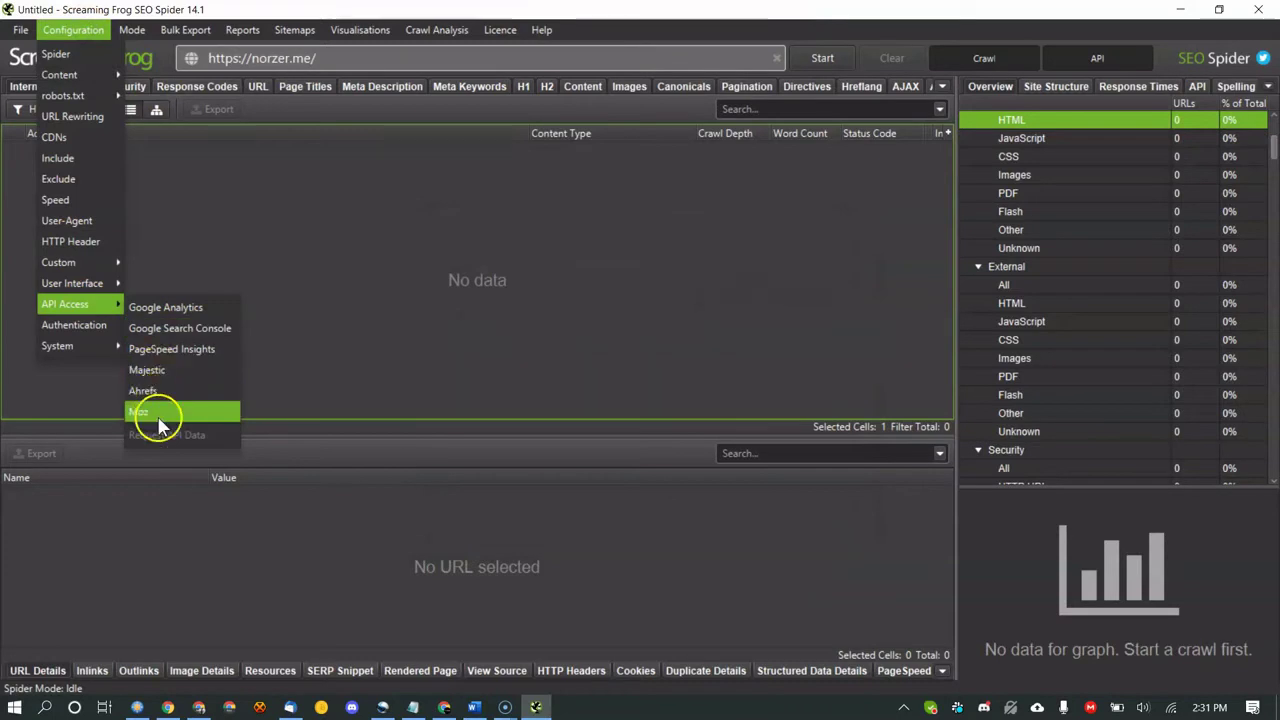
# Review the Opportunities group in the PageSpeed Insights metric settings.
pyautogui.click(165, 349)
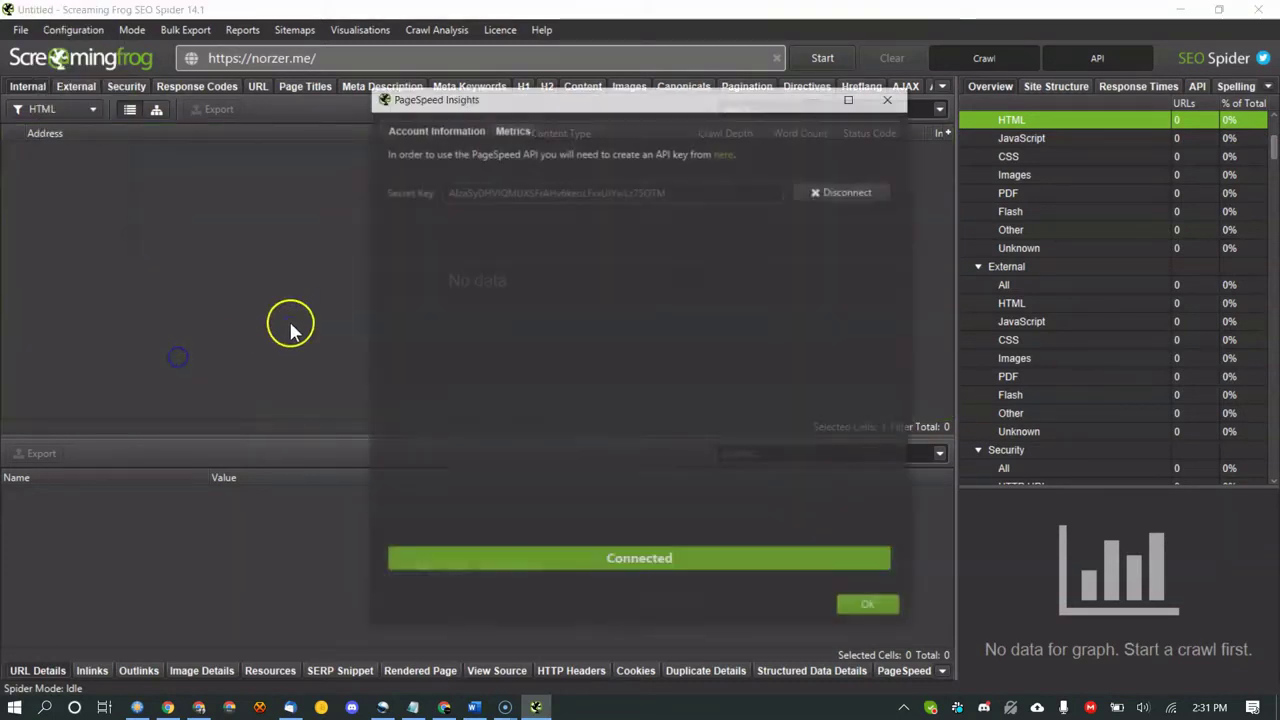
pyautogui.click(511, 131)
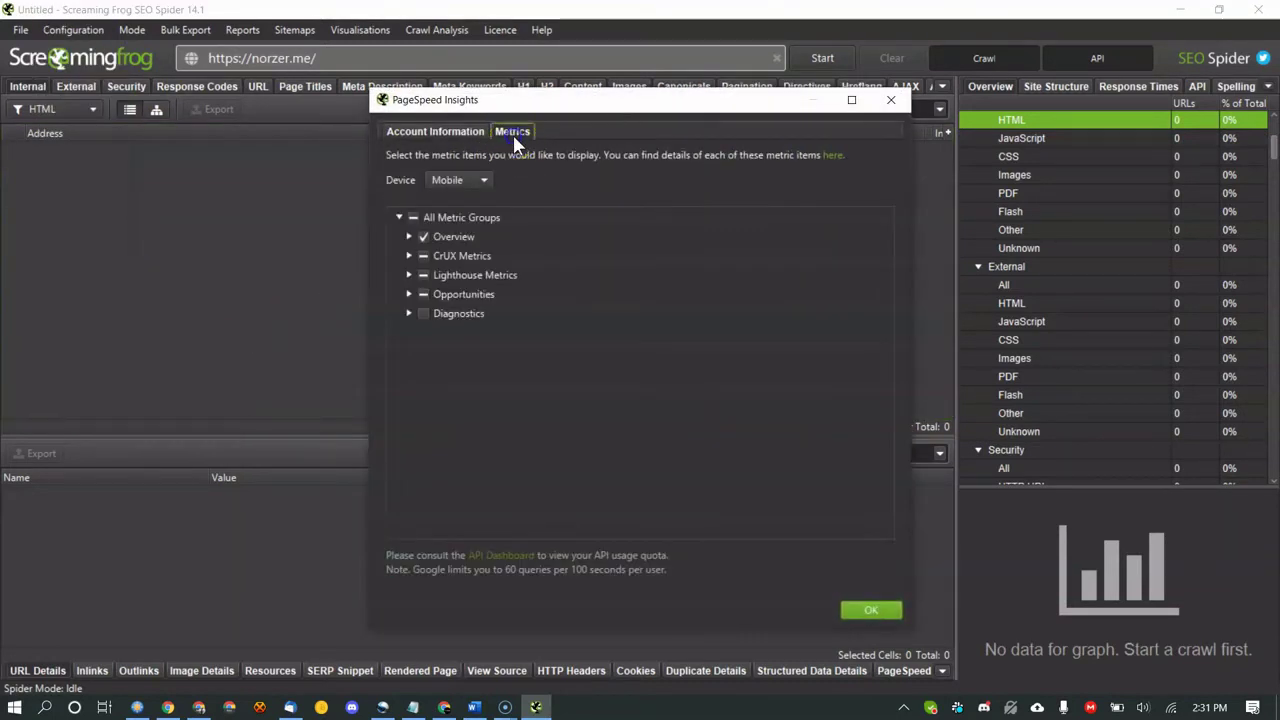
pyautogui.click(408, 294)
pyautogui.scroll(-6, 442, 298)
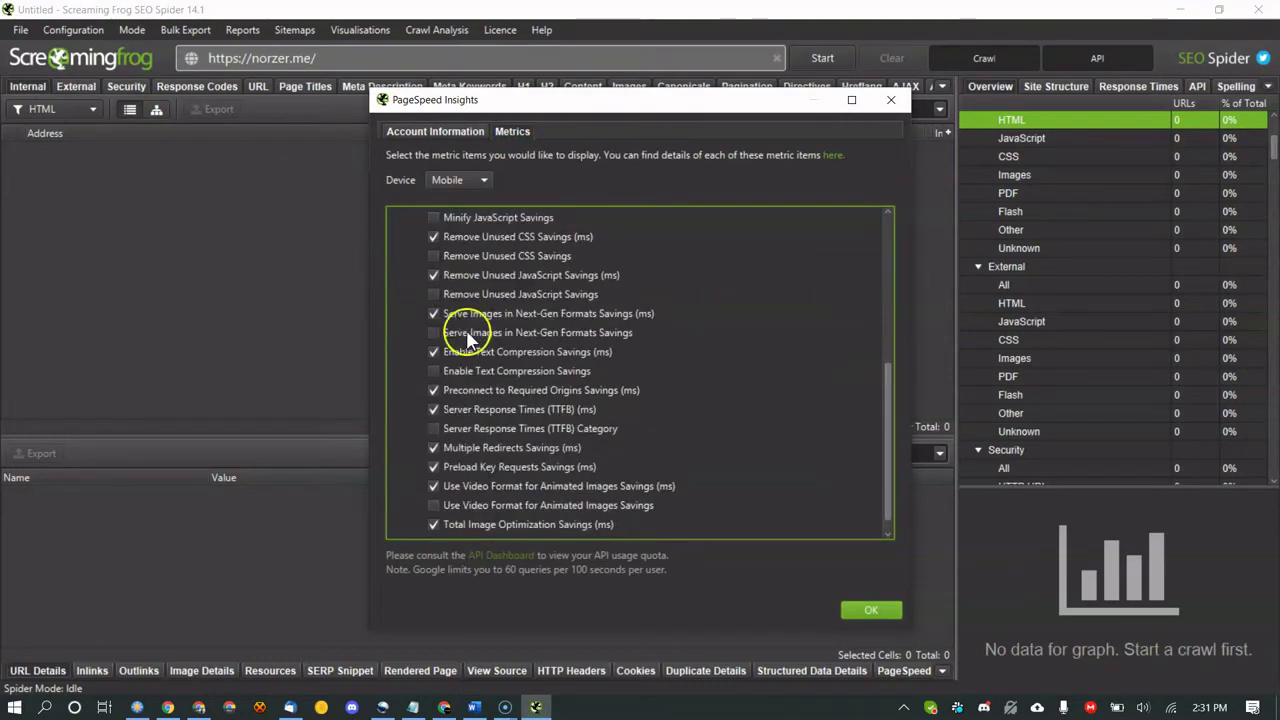
pyautogui.scroll(6, 428, 300)
pyautogui.scroll(-4, 428, 300)
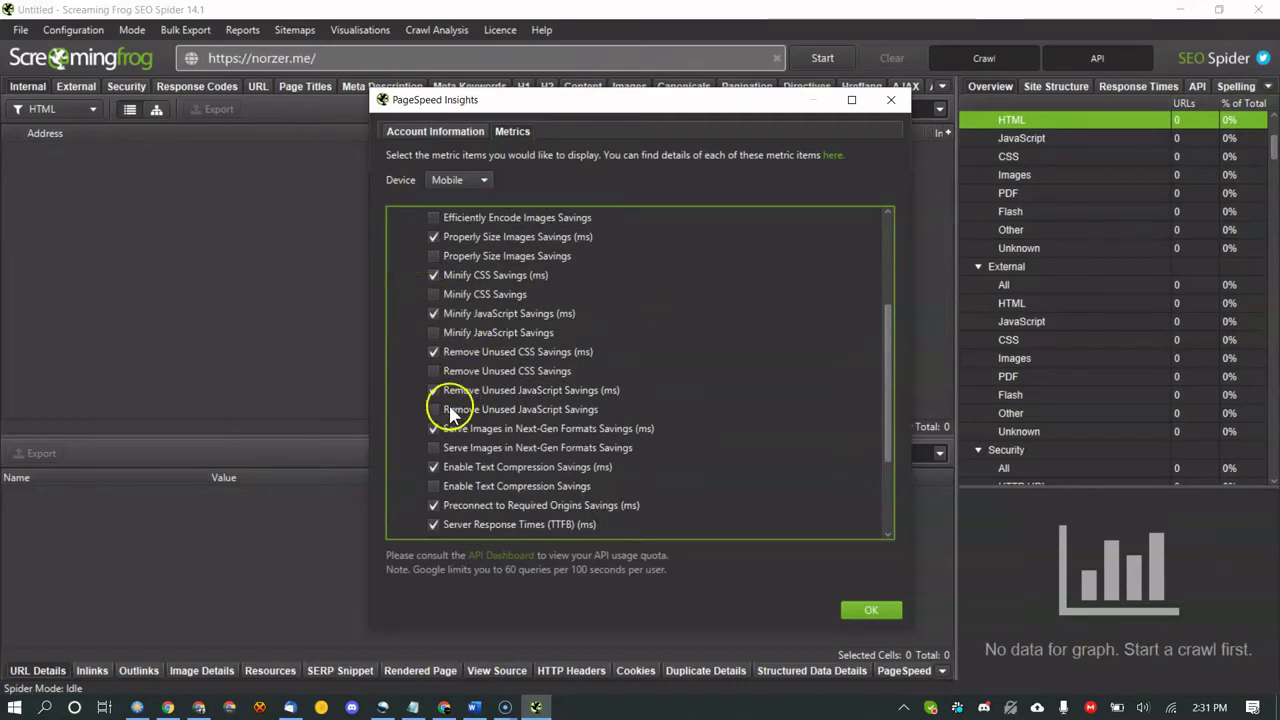
pyautogui.scroll(-3, 530, 368)
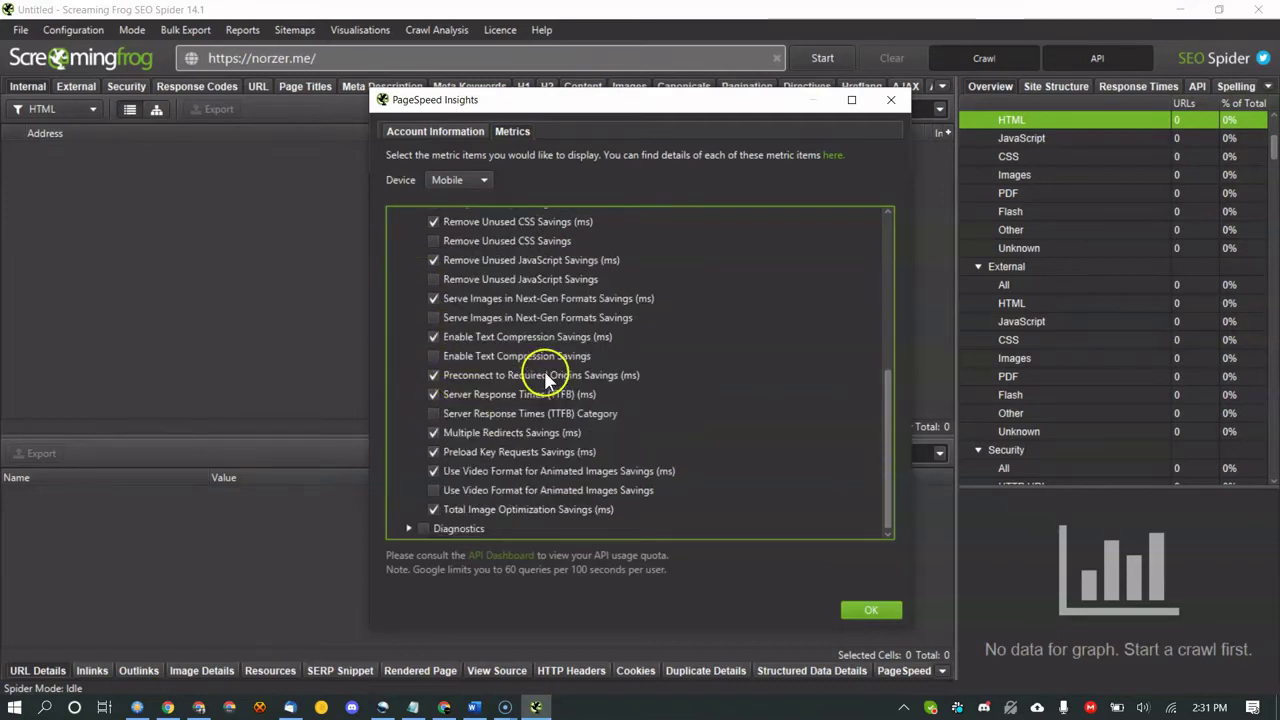
pyautogui.scroll(8, 463, 383)
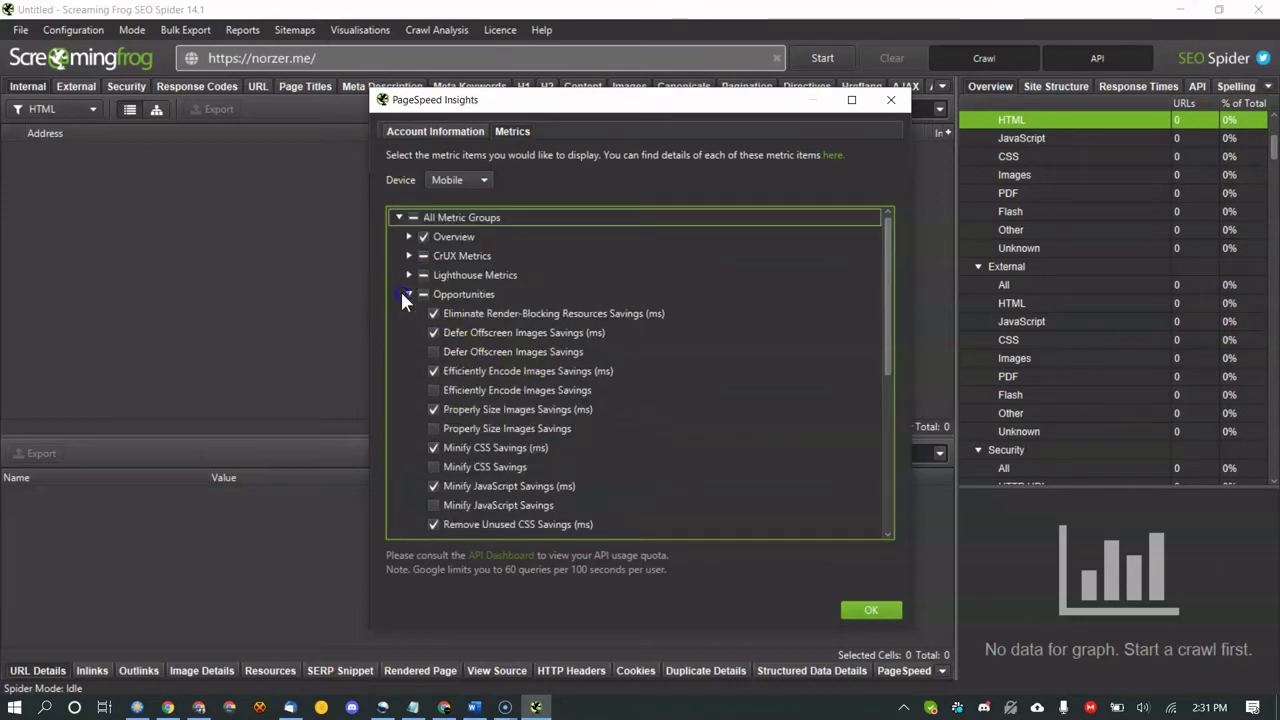
pyautogui.click(408, 294)
# Under Lighthouse Metrics, leave Time to First Byte excluded and save the metric selection.
pyautogui.click(408, 275)
pyautogui.click(440, 392)
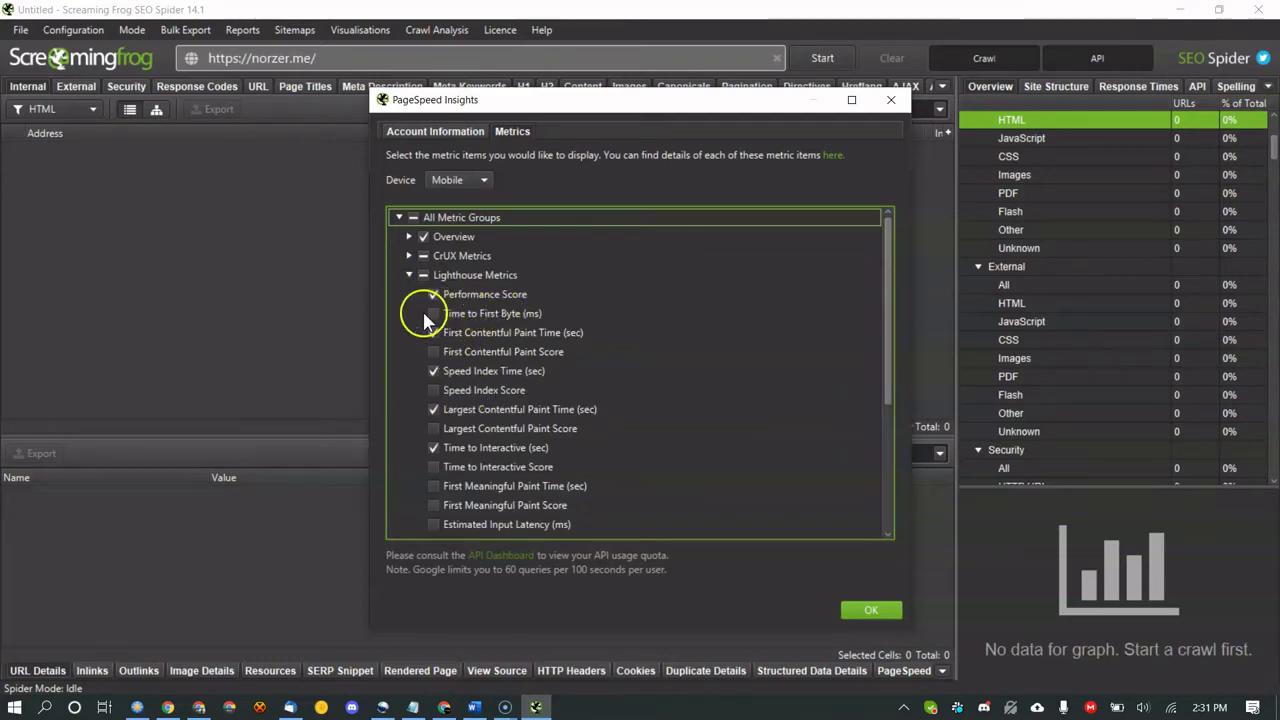
pyautogui.scroll(-2, 433, 313)
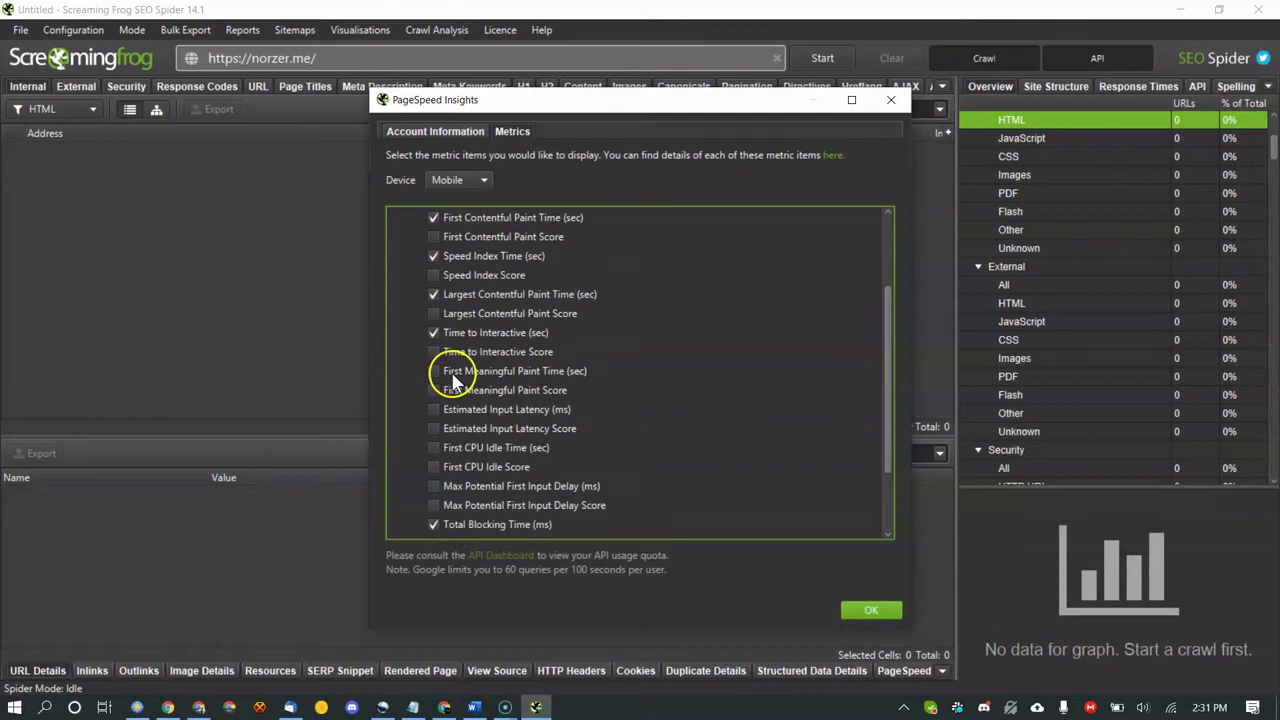
pyautogui.scroll(-2, 548, 382)
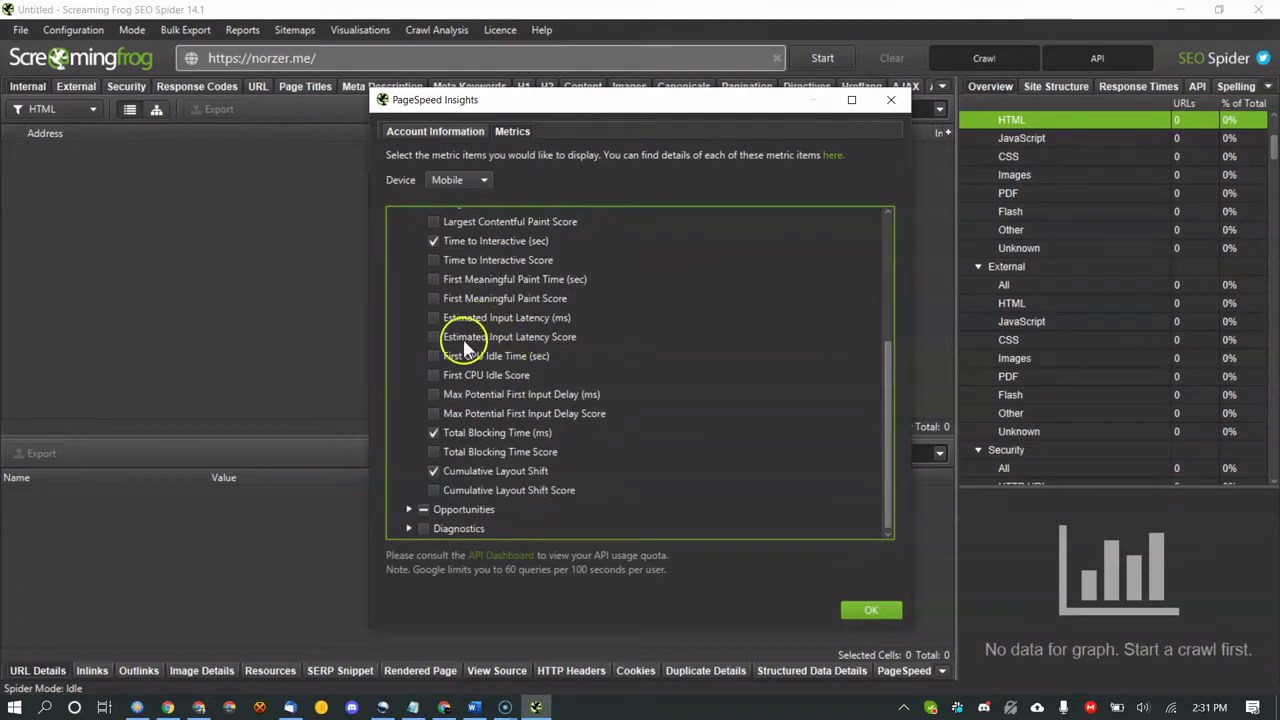
pyautogui.scroll(4, 434, 388)
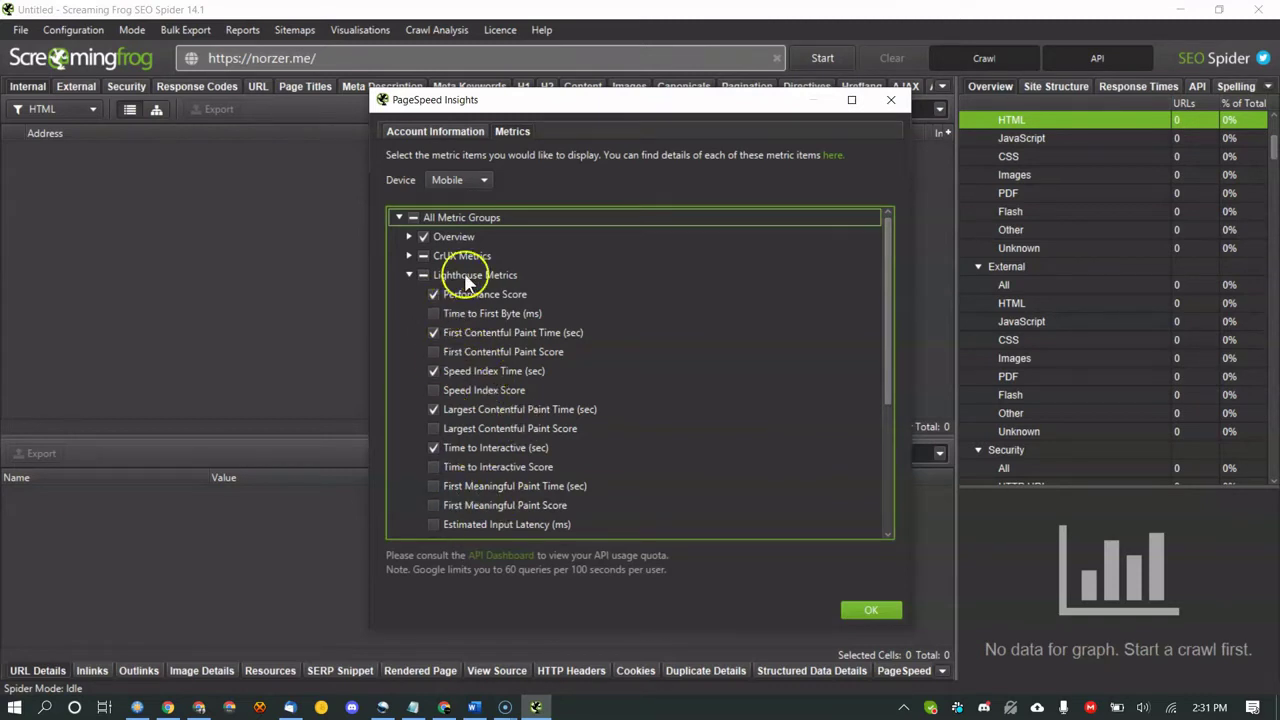
pyautogui.click(434, 315)
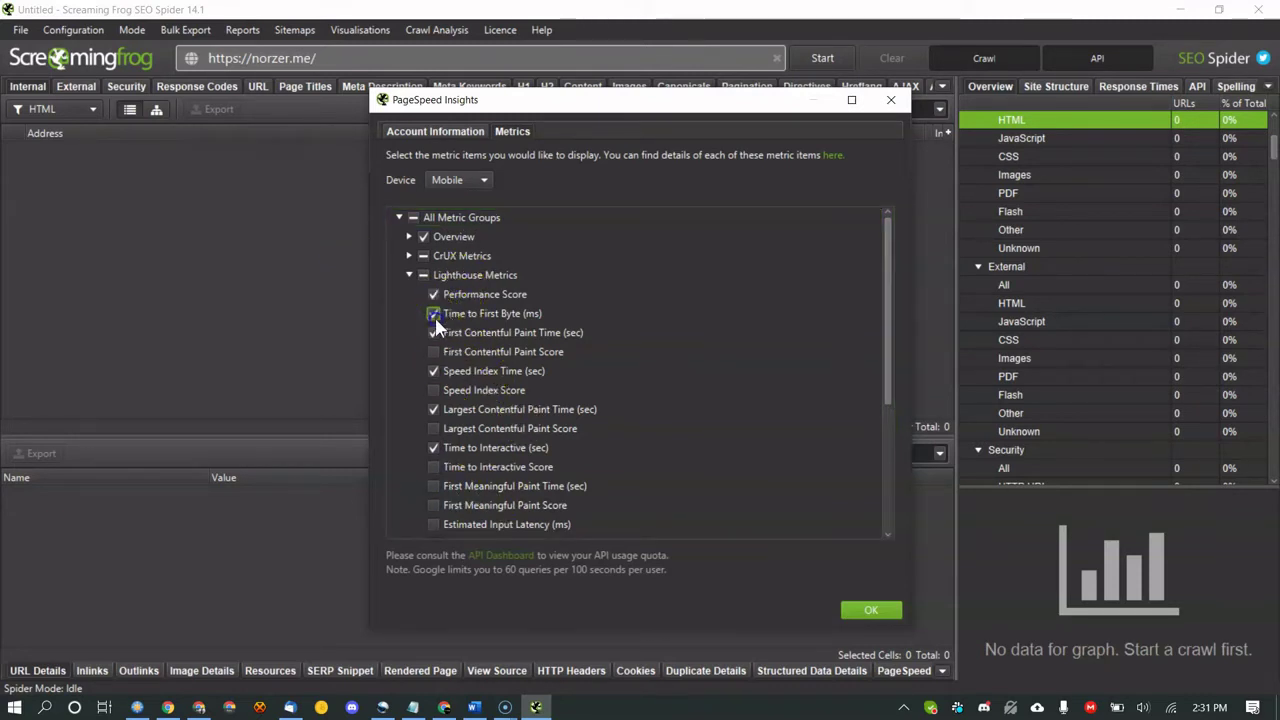
pyautogui.click(434, 314)
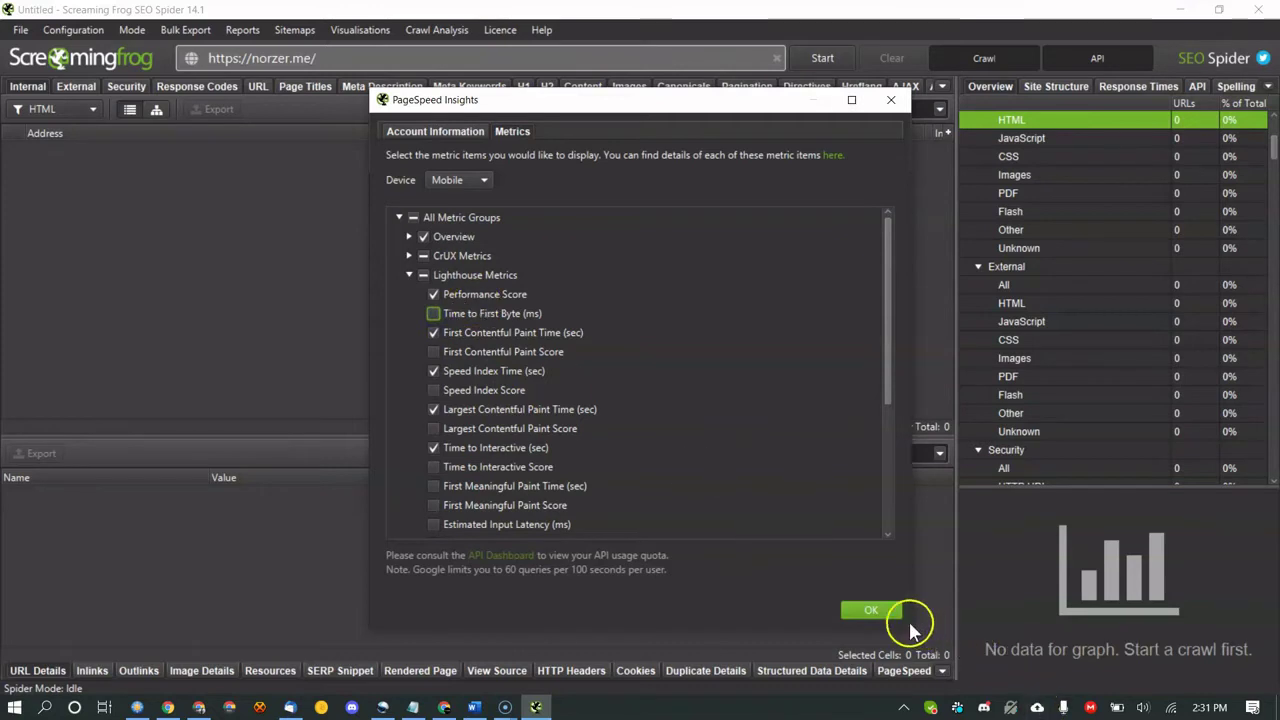
pyautogui.click(870, 610)
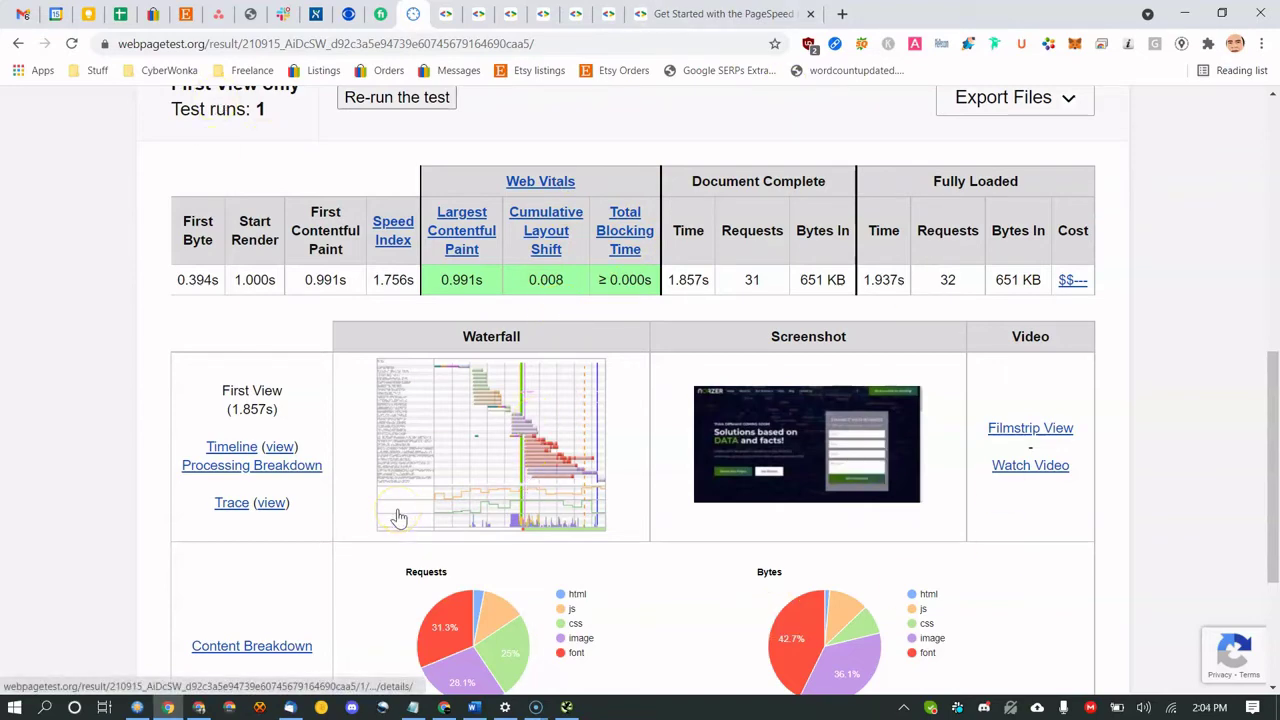
# View WebPageTest's detailed waterfall, check the homepage's First Contentful Paint in the crawl, then return to WebPageTest.
pyautogui.click(444, 470)
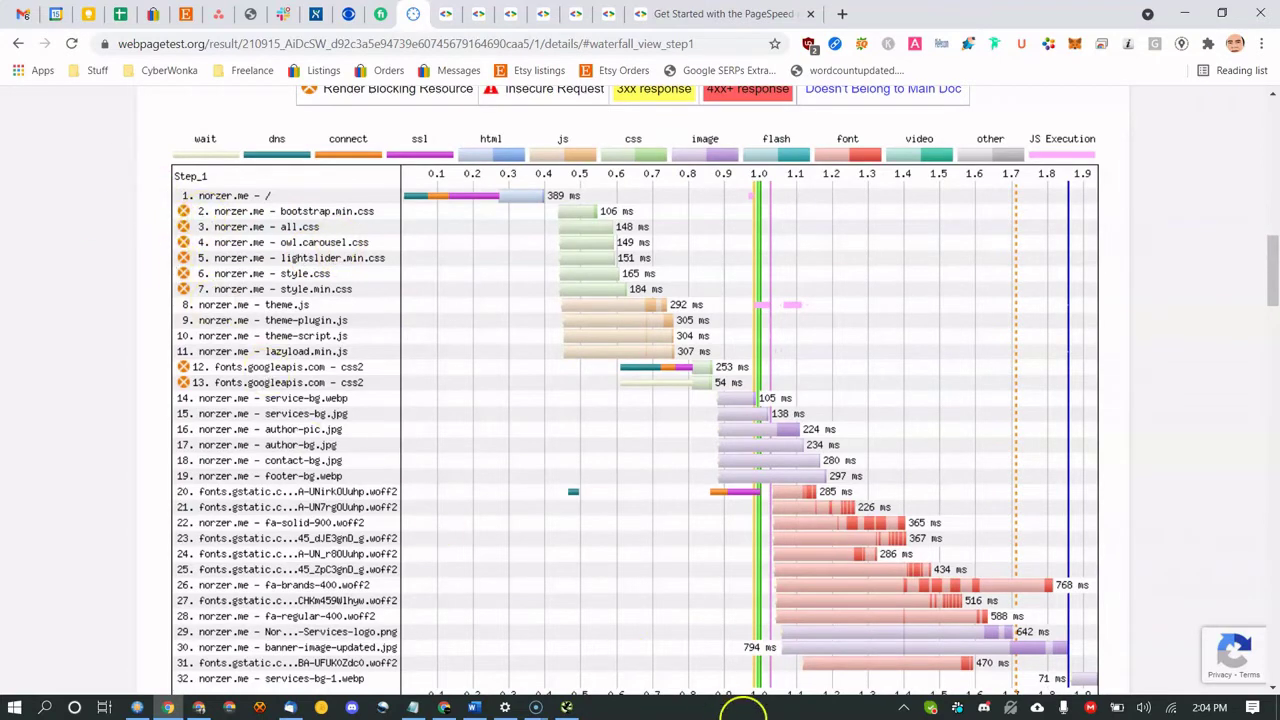
pyautogui.click(566, 707)
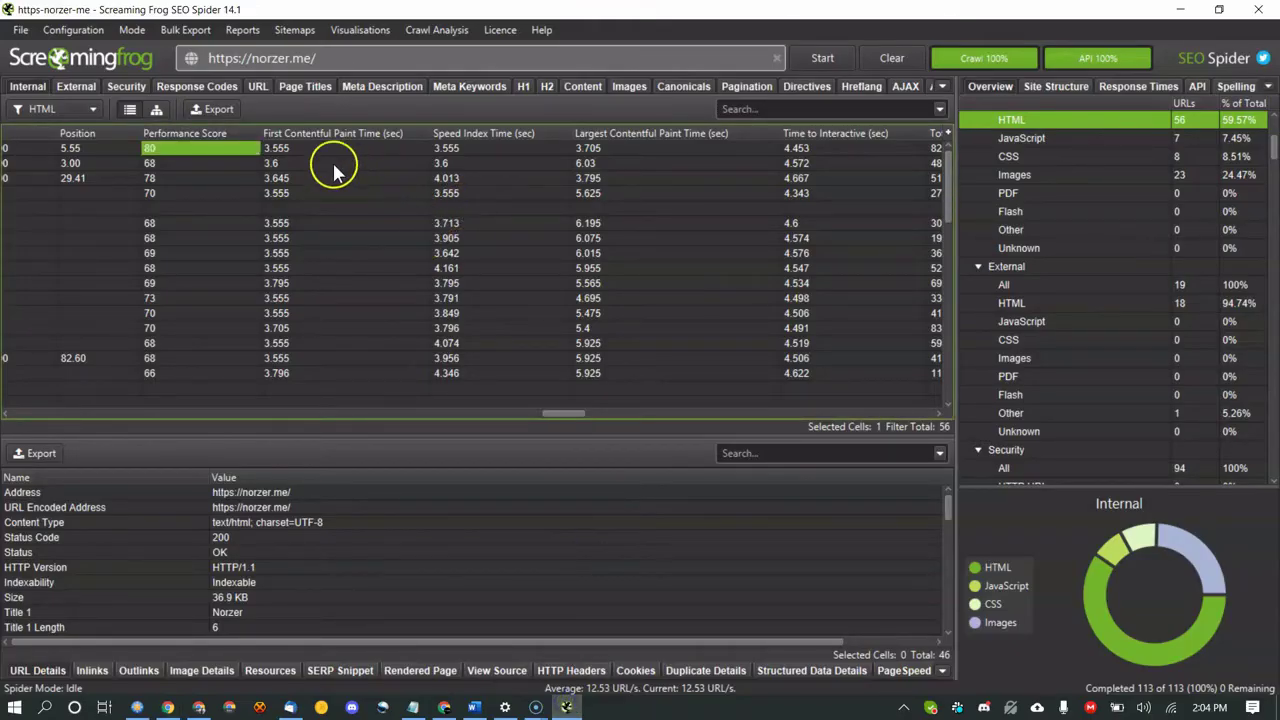
pyautogui.click(271, 150)
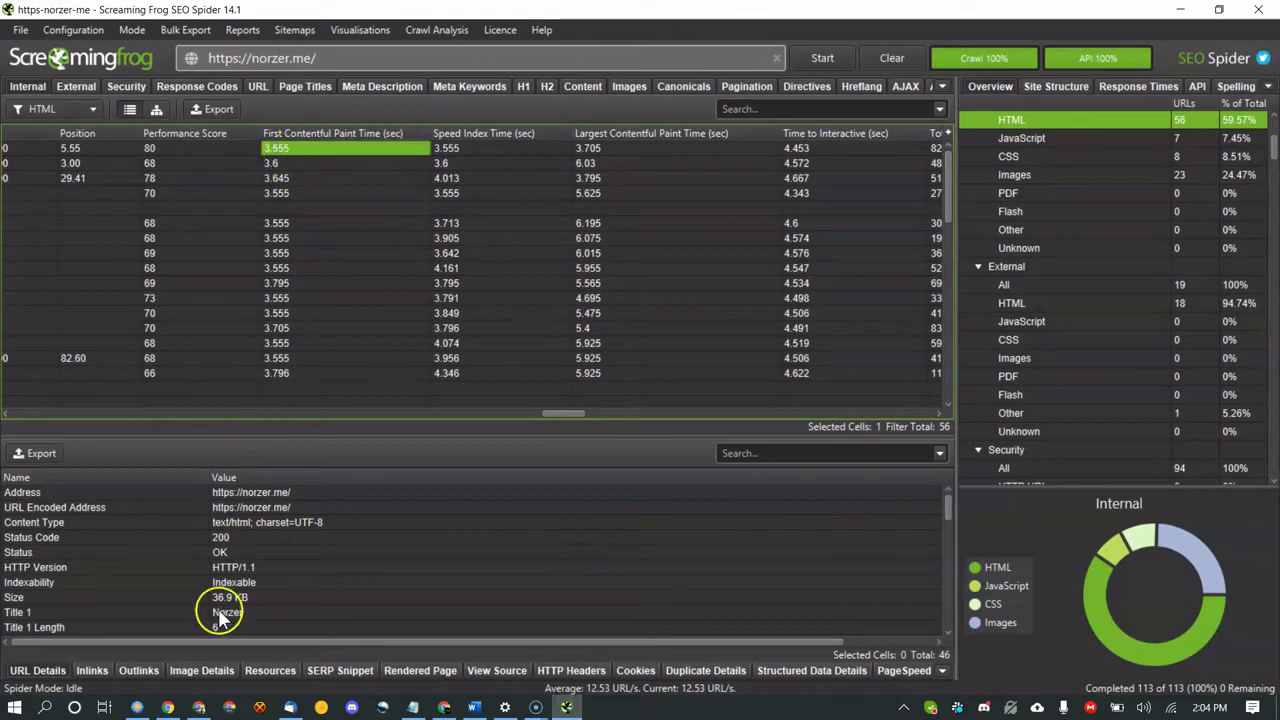
pyautogui.click(168, 707)
# Review norzer.me's mobile PageSpeed Insights score of 81 and its First Contentful Paint.
pyautogui.click(440, 12)
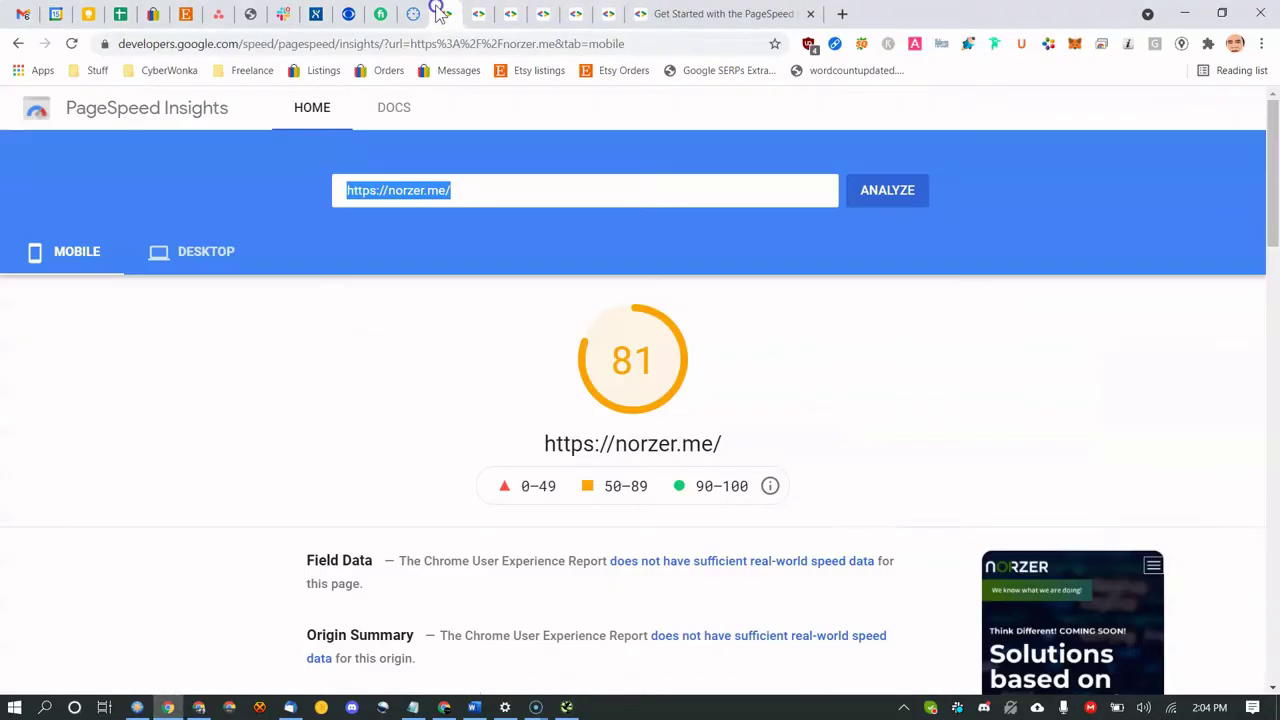
pyautogui.scroll(-8, 491, 250)
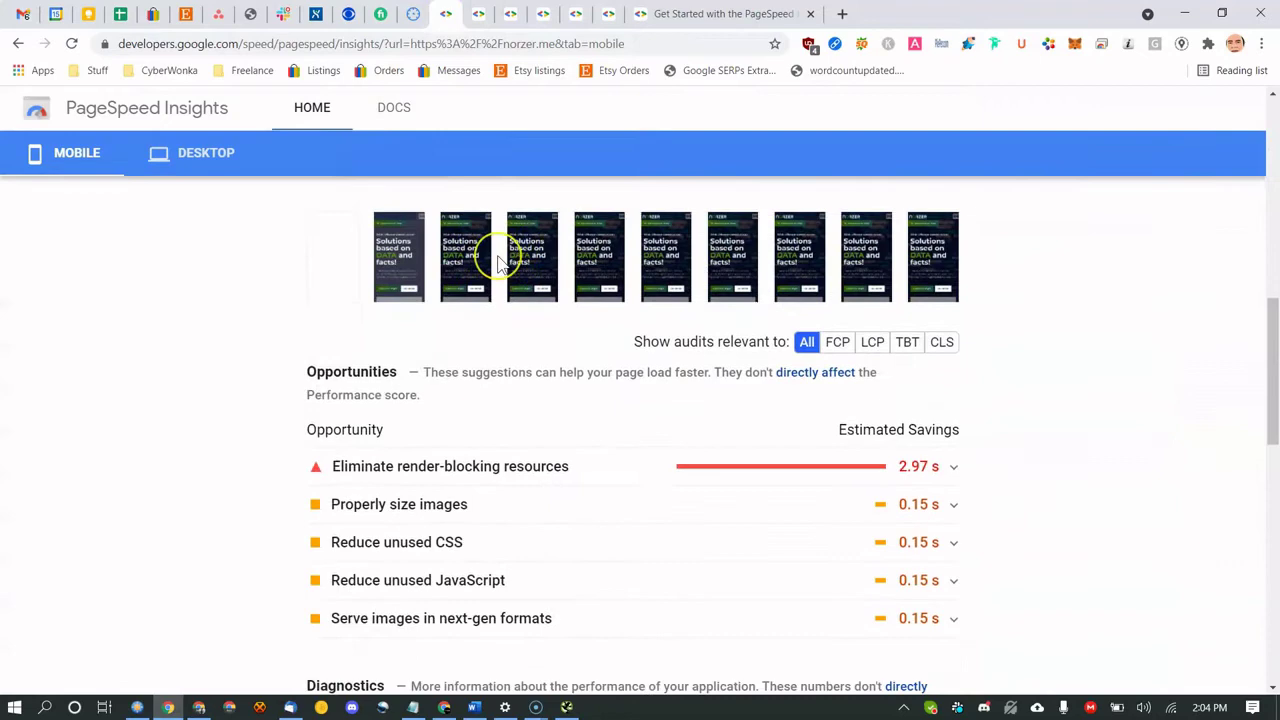
pyautogui.scroll(1, 494, 257)
pyautogui.scroll(-4, 497, 260)
pyautogui.scroll(7, 500, 262)
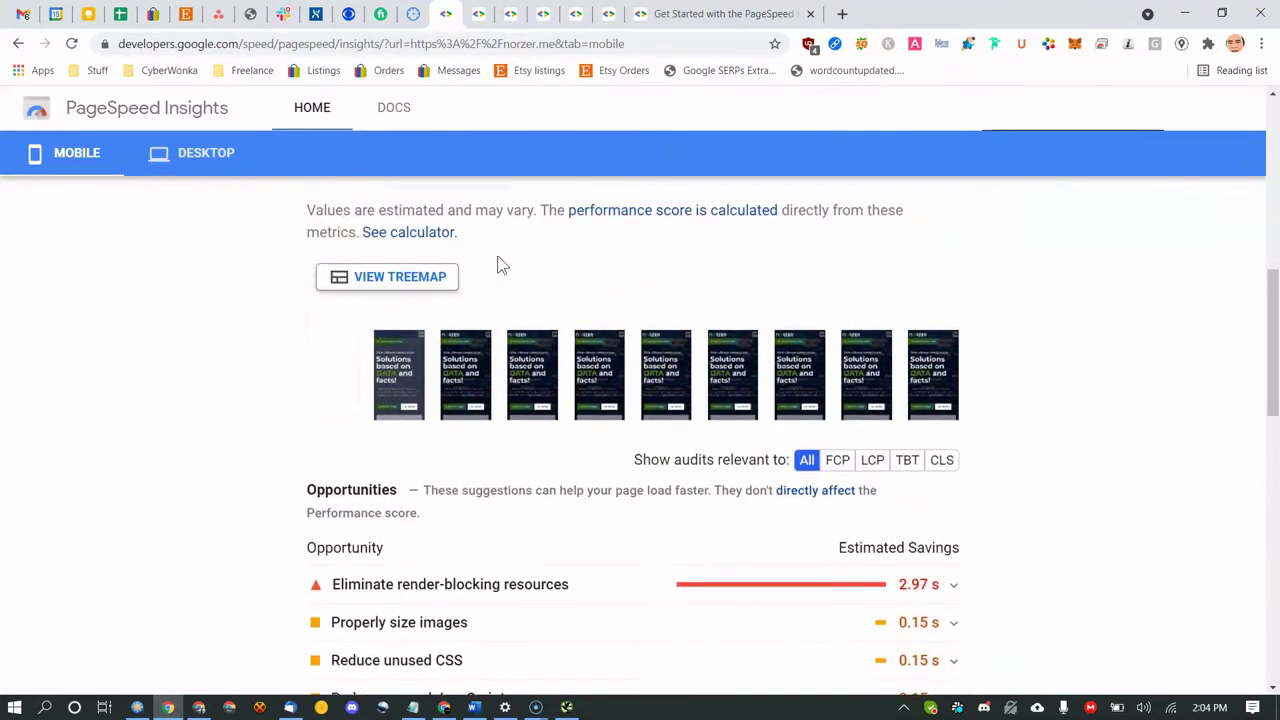
pyautogui.moveTo(383, 286); pyautogui.dragTo(455, 292)
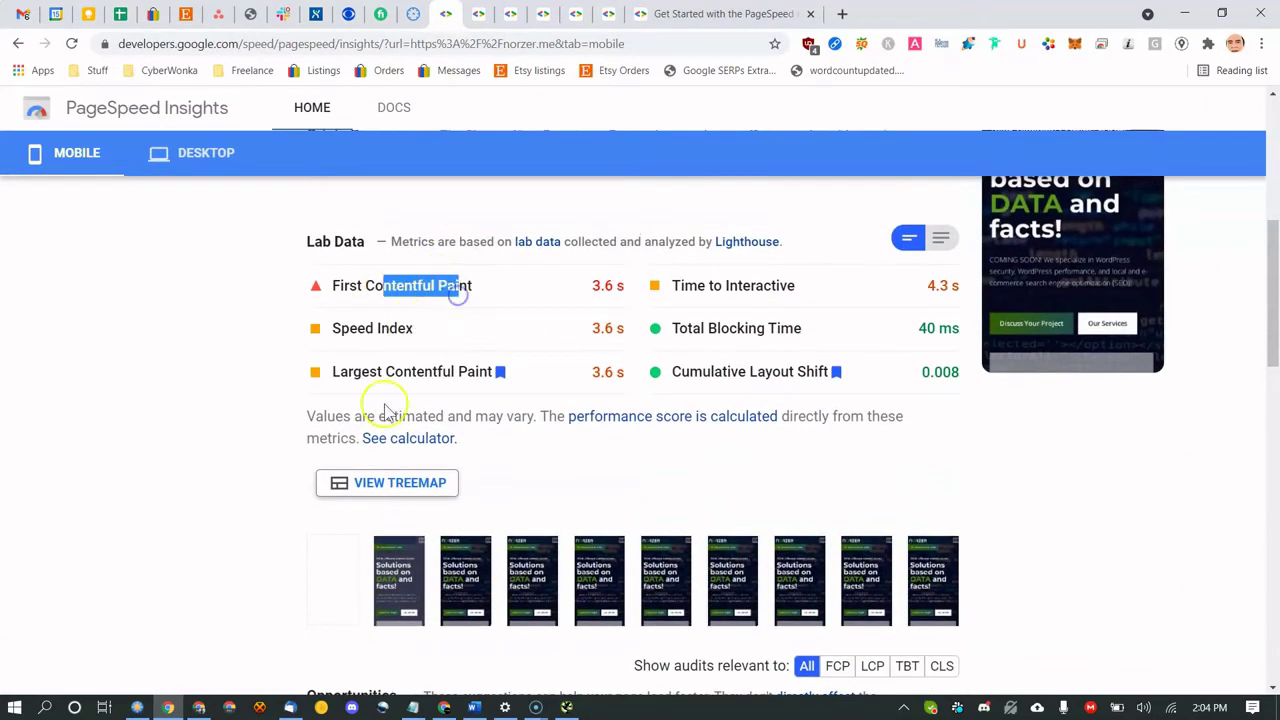
pyautogui.click(425, 375)
# Highlight Time to Interactive, Cumulative Layout Shift, Largest Contentful Paint and Total Blocking Time in the lab data.
pyautogui.moveTo(712, 286); pyautogui.dragTo(748, 288)
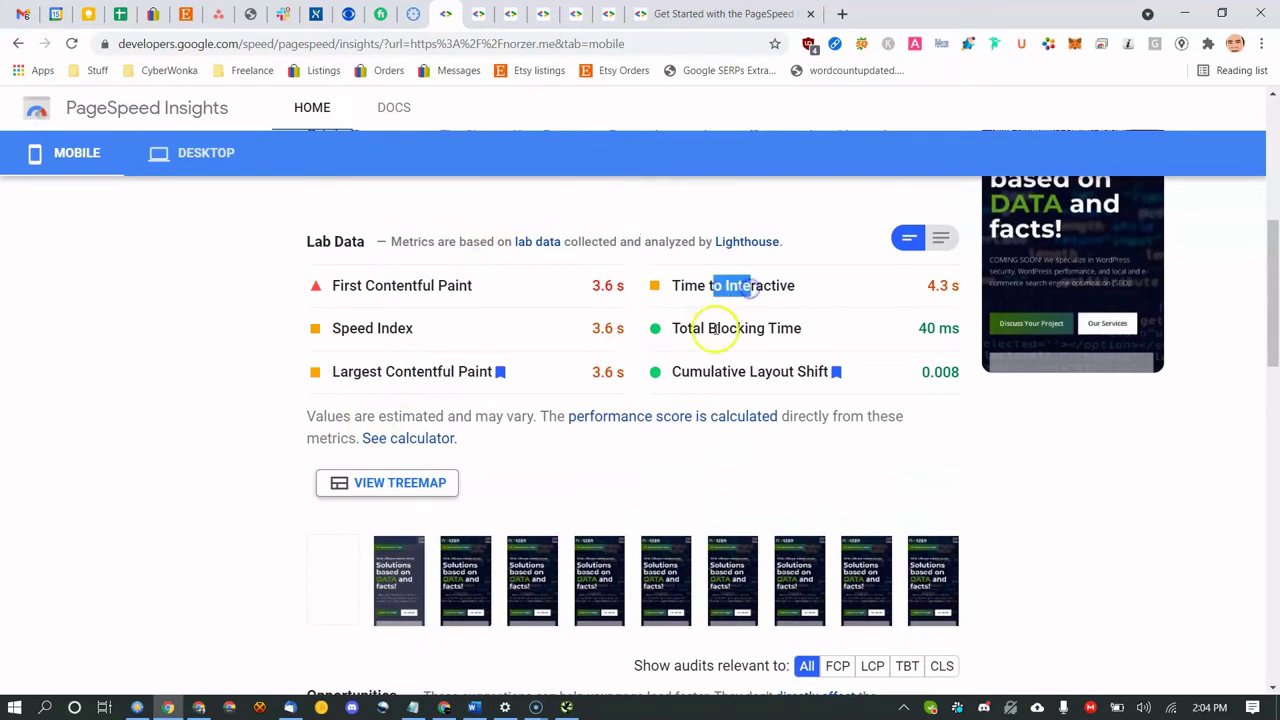
pyautogui.moveTo(712, 372); pyautogui.dragTo(826, 372)
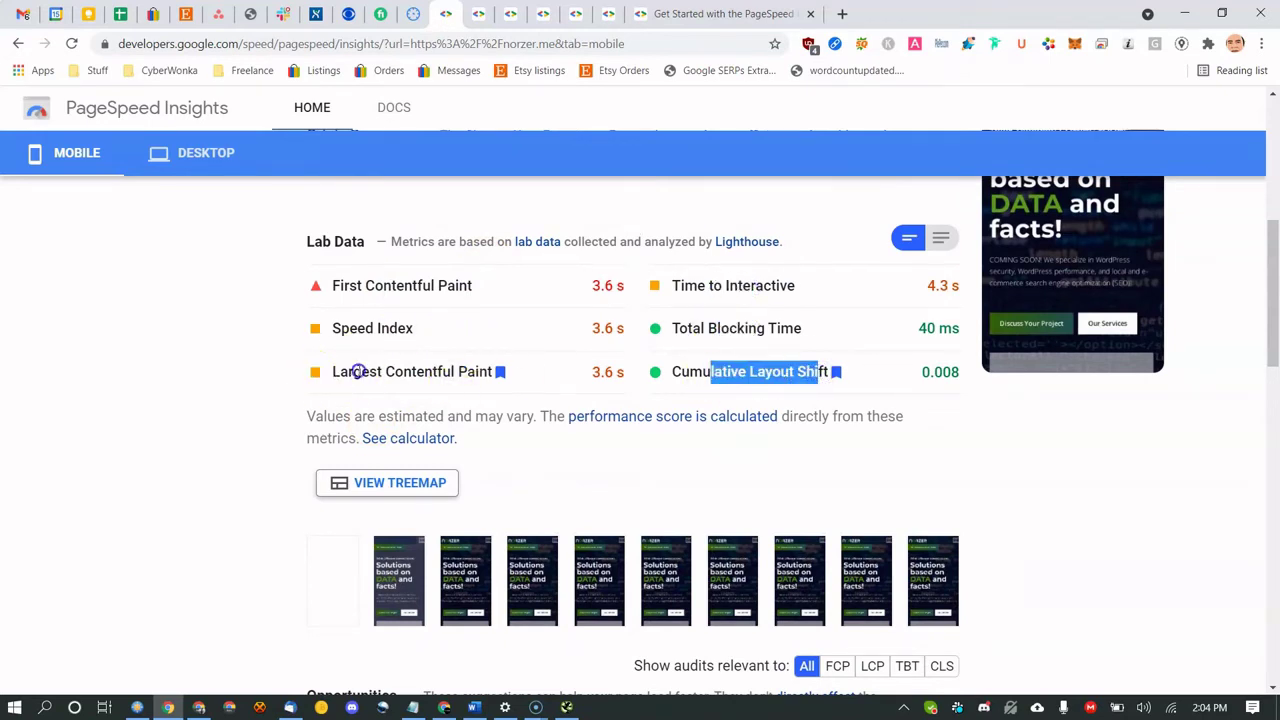
pyautogui.moveTo(355, 371); pyautogui.dragTo(643, 343)
pyautogui.click(692, 327)
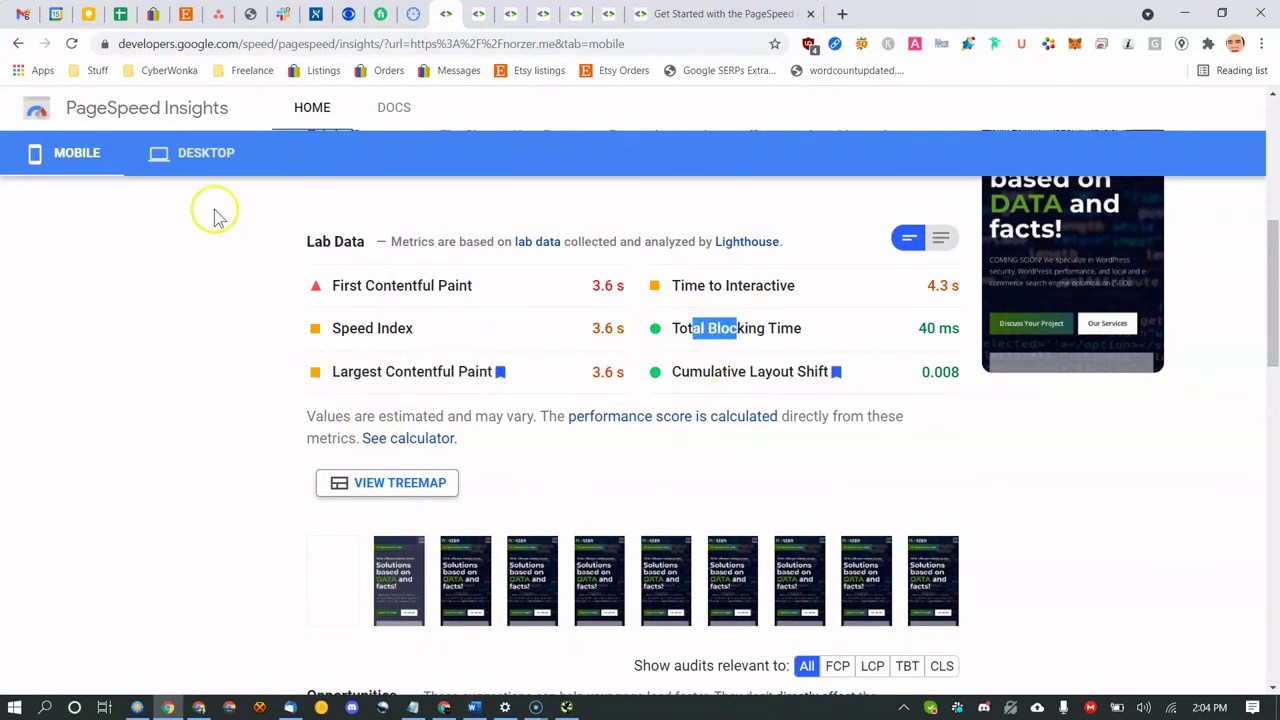
pyautogui.moveTo(357, 285); pyautogui.dragTo(466, 286)
pyautogui.moveTo(692, 328); pyautogui.dragTo(690, 371)
# Compare against WebPageTest's Details table, then return to the Screaming Frog crawl.
pyautogui.click(410, 13)
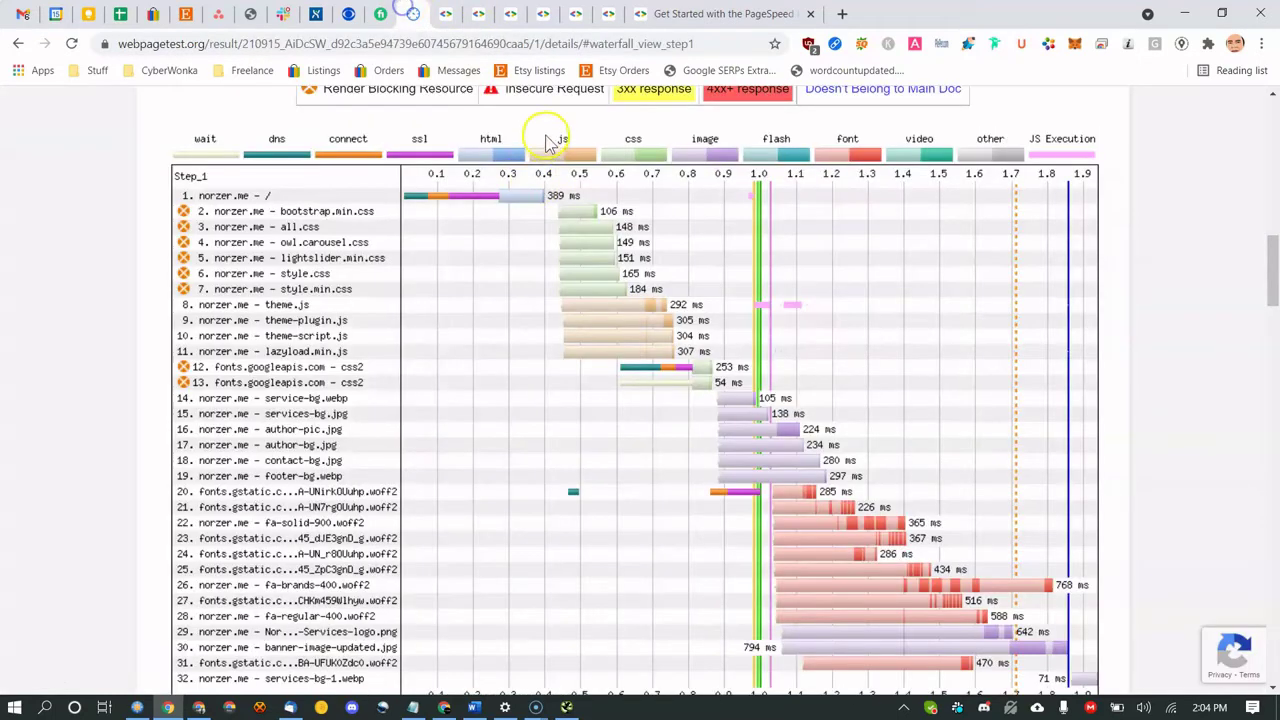
pyautogui.scroll(10, 545, 140)
pyautogui.scroll(-1, 450, 397)
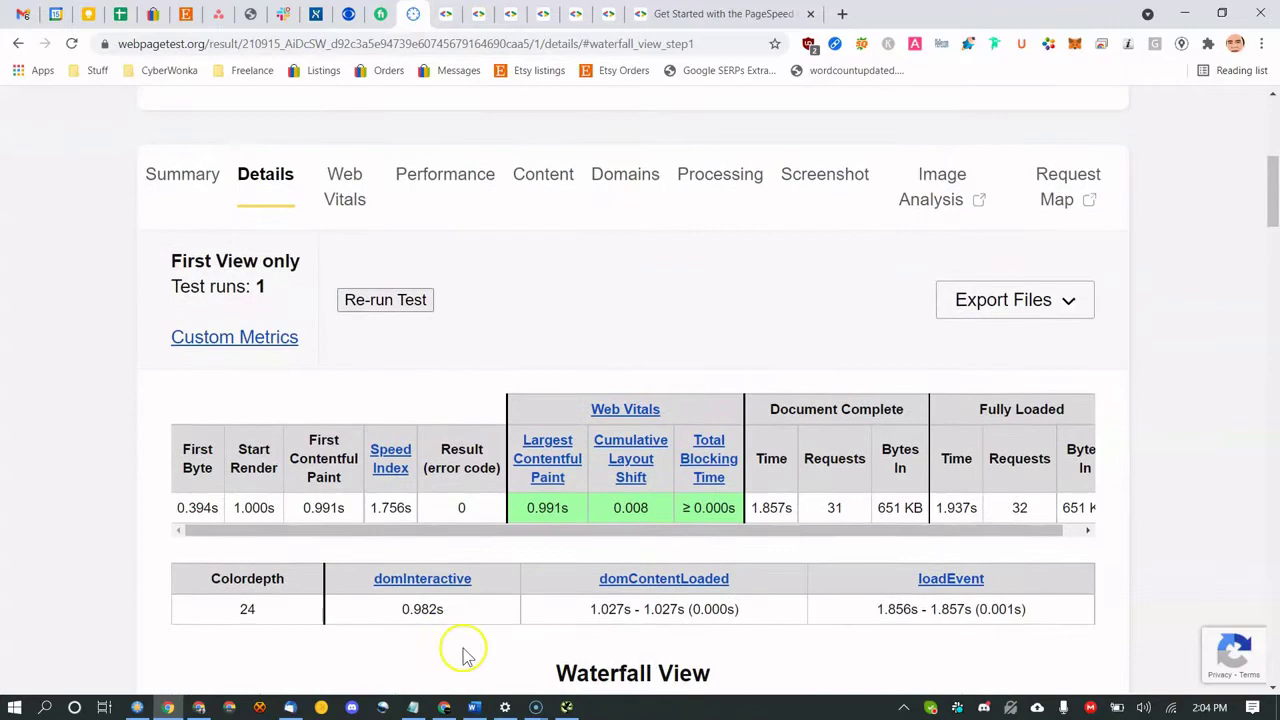
pyautogui.click(566, 707)
# Sort the HTML pages by First Contentful Paint, then by Performance Score with the homepage on top.
pyautogui.click(443, 178)
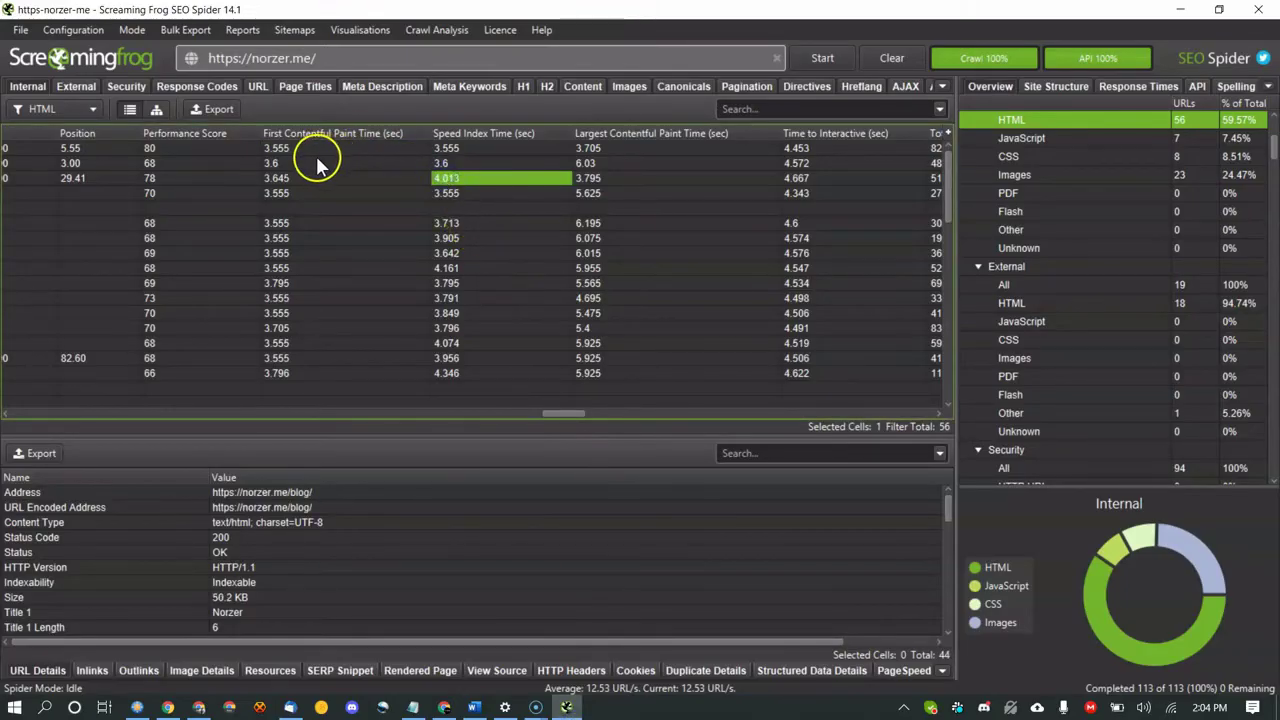
pyautogui.click(328, 133)
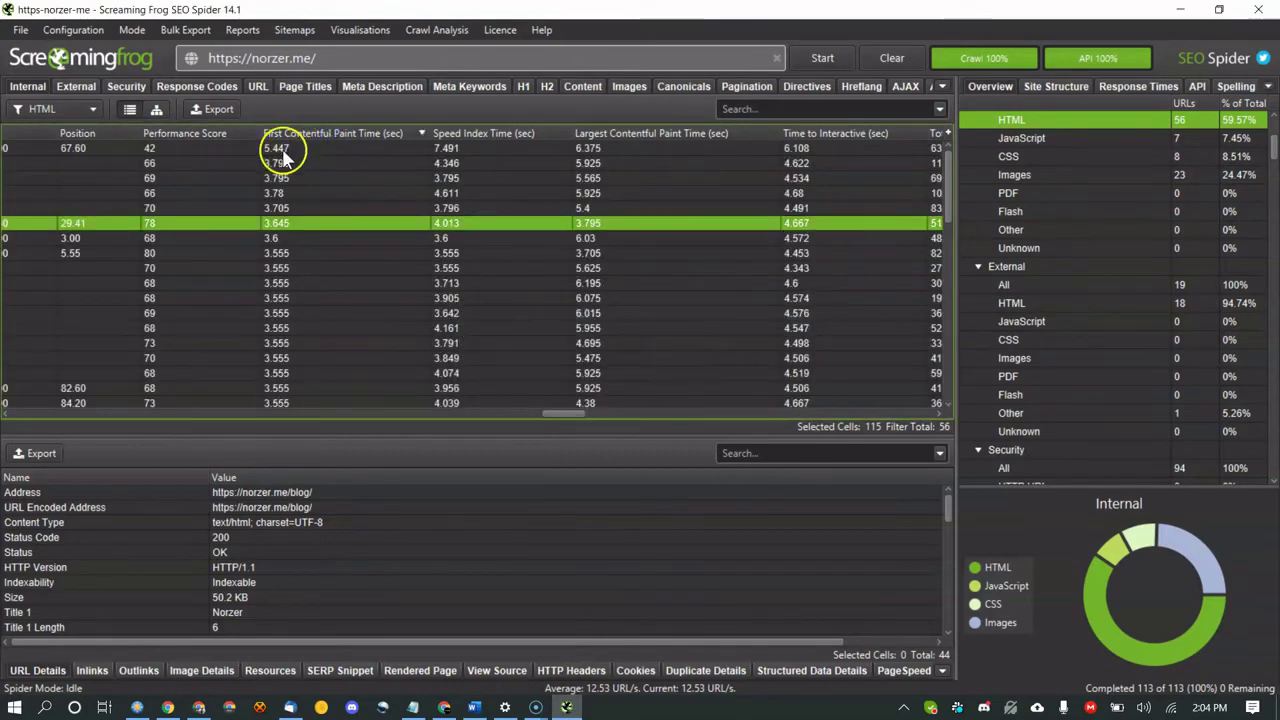
pyautogui.click(279, 149)
pyautogui.click(205, 134)
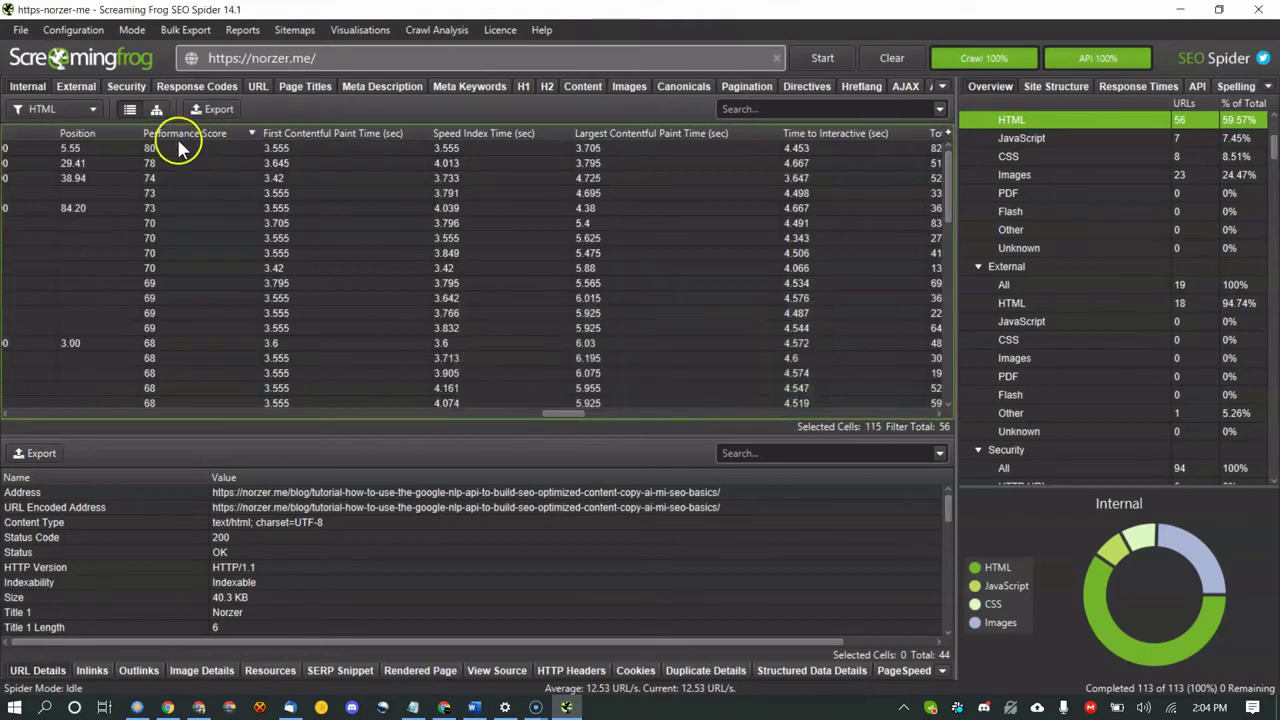
pyautogui.click(177, 150)
# Find the lowest-scoring page at 42, with FCP 5.447 s and Speed Index 7.491 s.
pyautogui.scroll(-12, 177, 230)
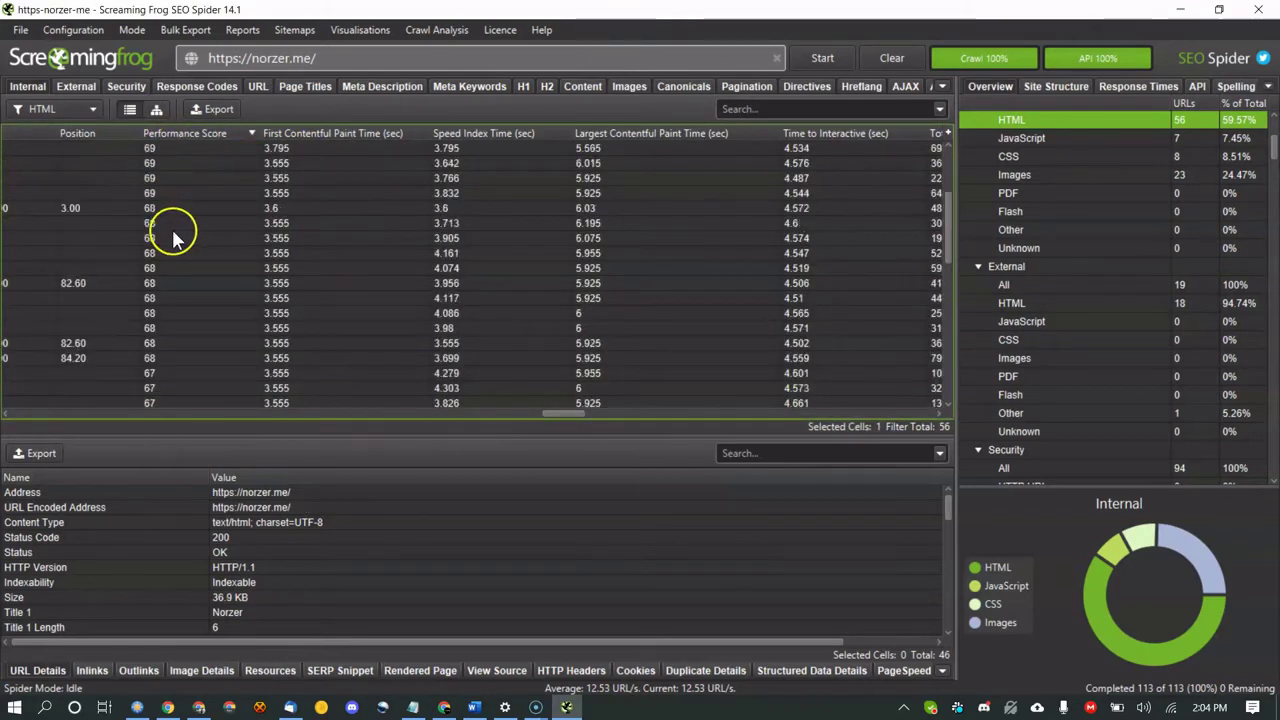
pyautogui.click(177, 210)
pyautogui.click(177, 223)
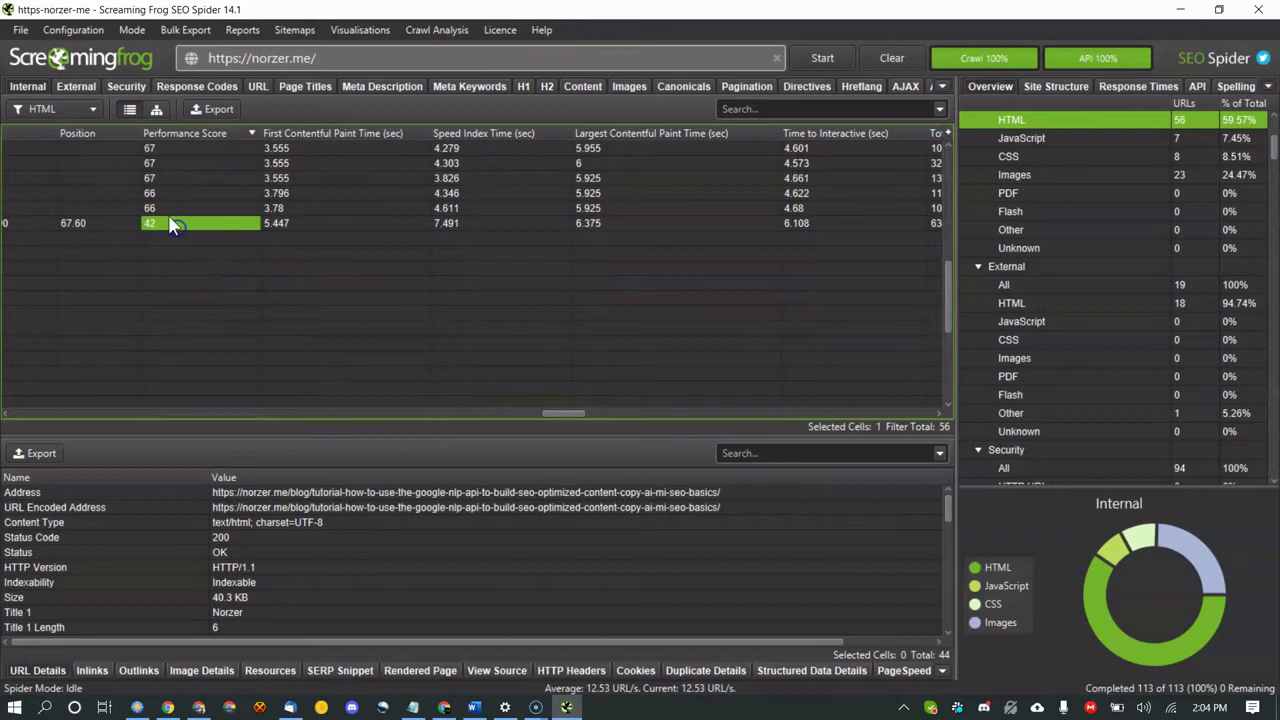
pyautogui.click(266, 223)
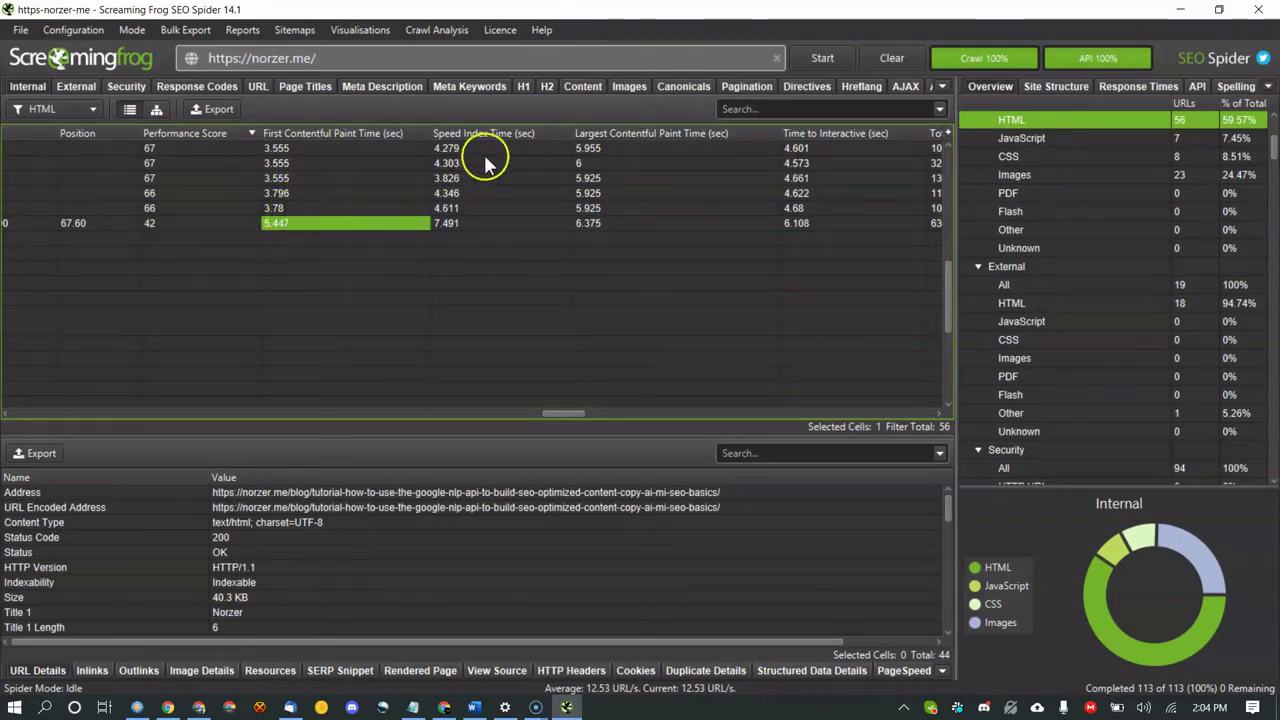
pyautogui.click(467, 225)
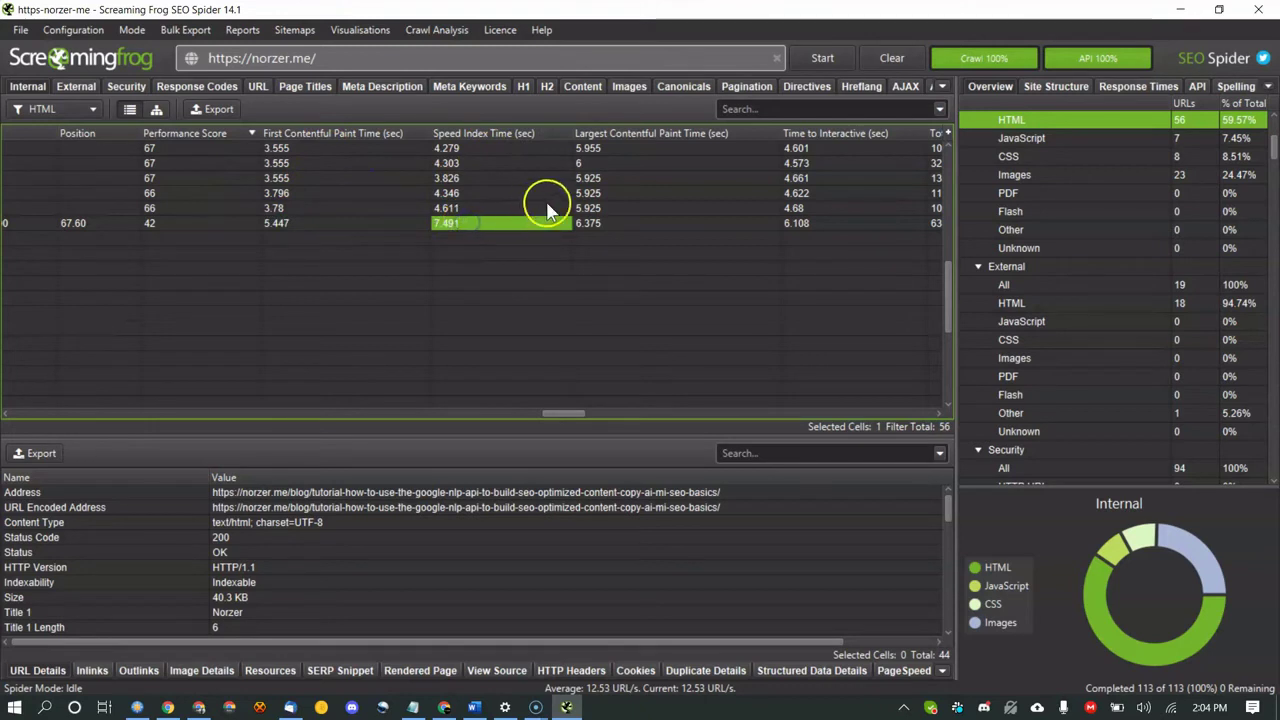
pyautogui.moveTo(566, 413); pyautogui.dragTo(579, 413)
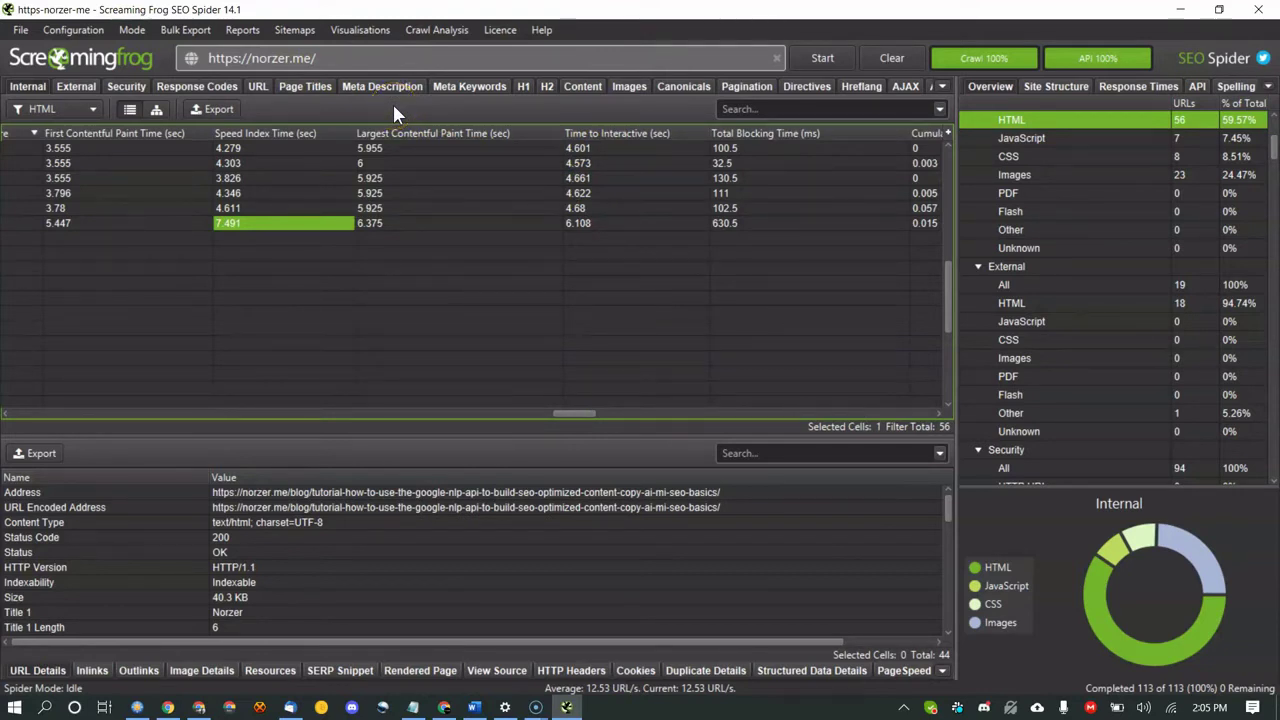
# Sort the pages by Total Page Size largest first, then by Total Requests, and inspect request counts.
pyautogui.moveTo(571, 413); pyautogui.dragTo(624, 408)
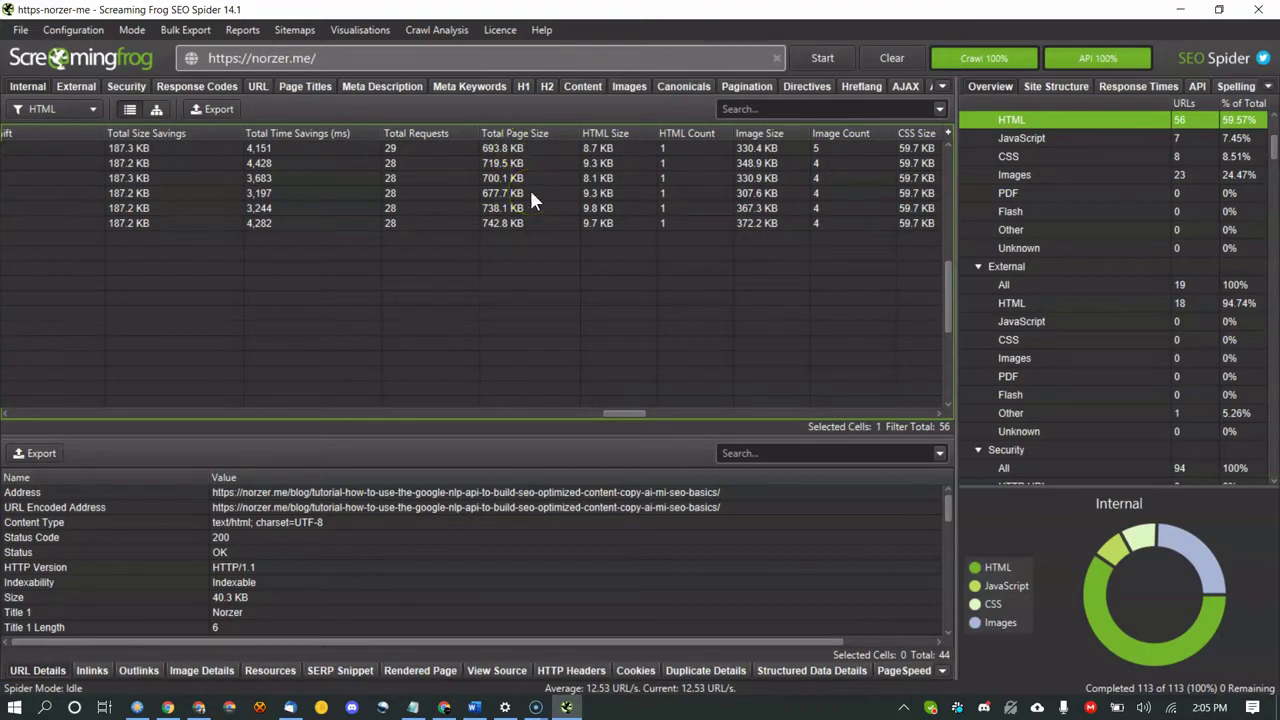
pyautogui.click(525, 133)
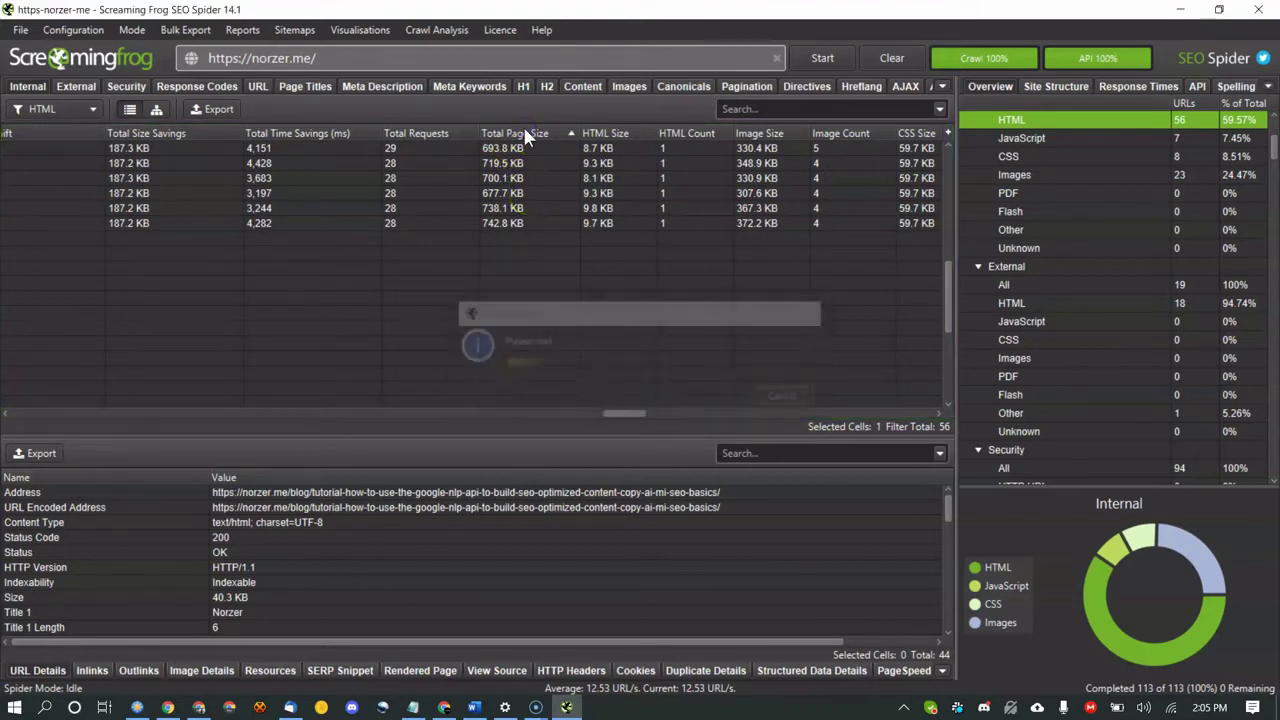
pyautogui.click(523, 130)
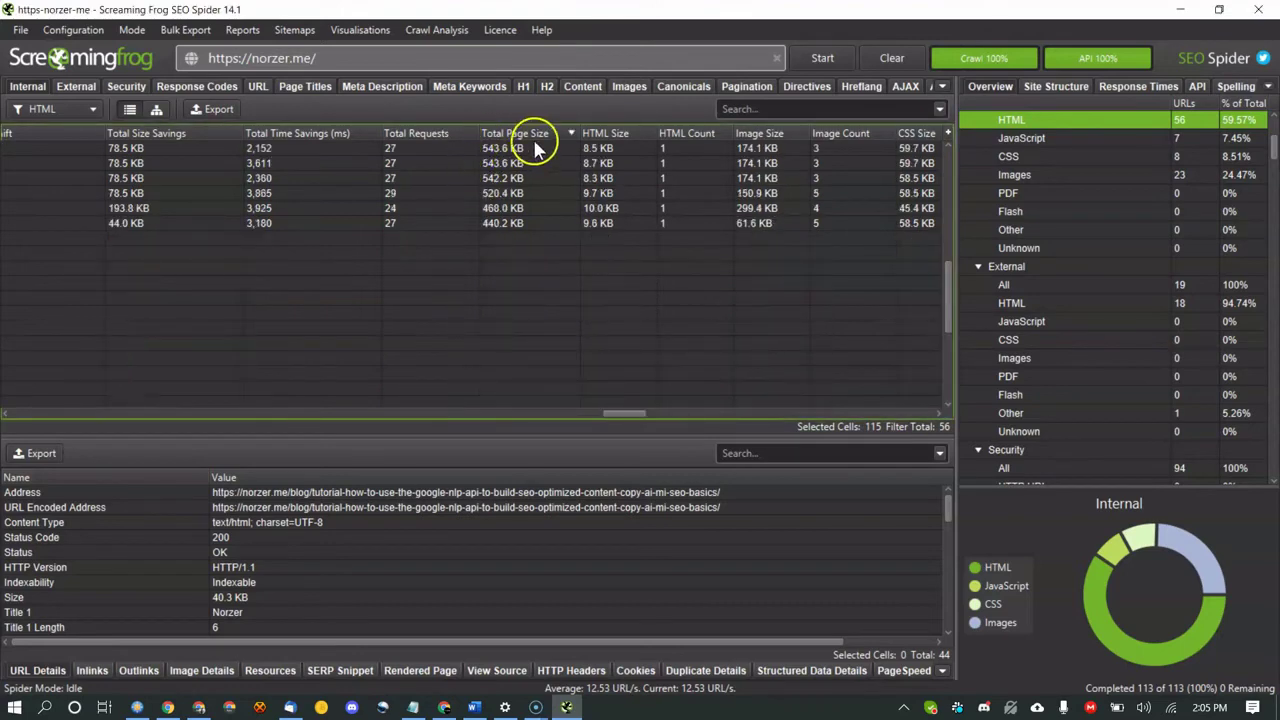
pyautogui.click(414, 133)
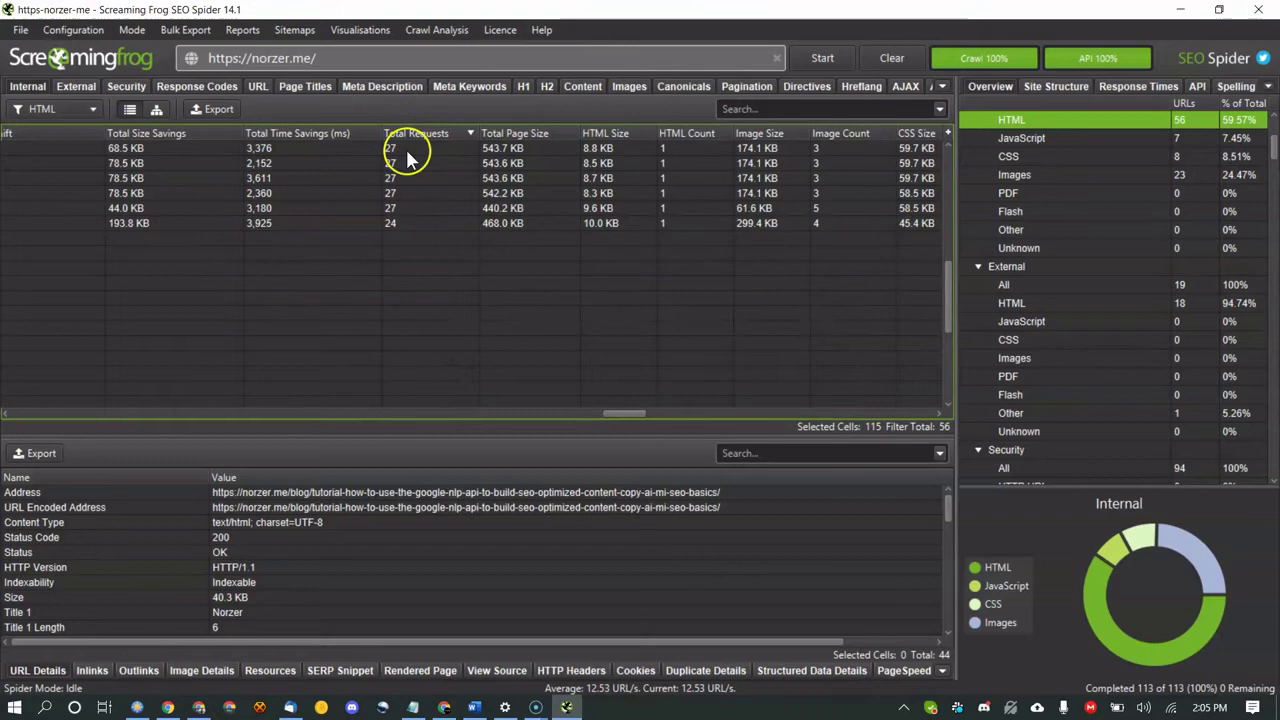
pyautogui.click(407, 163)
pyautogui.click(407, 178)
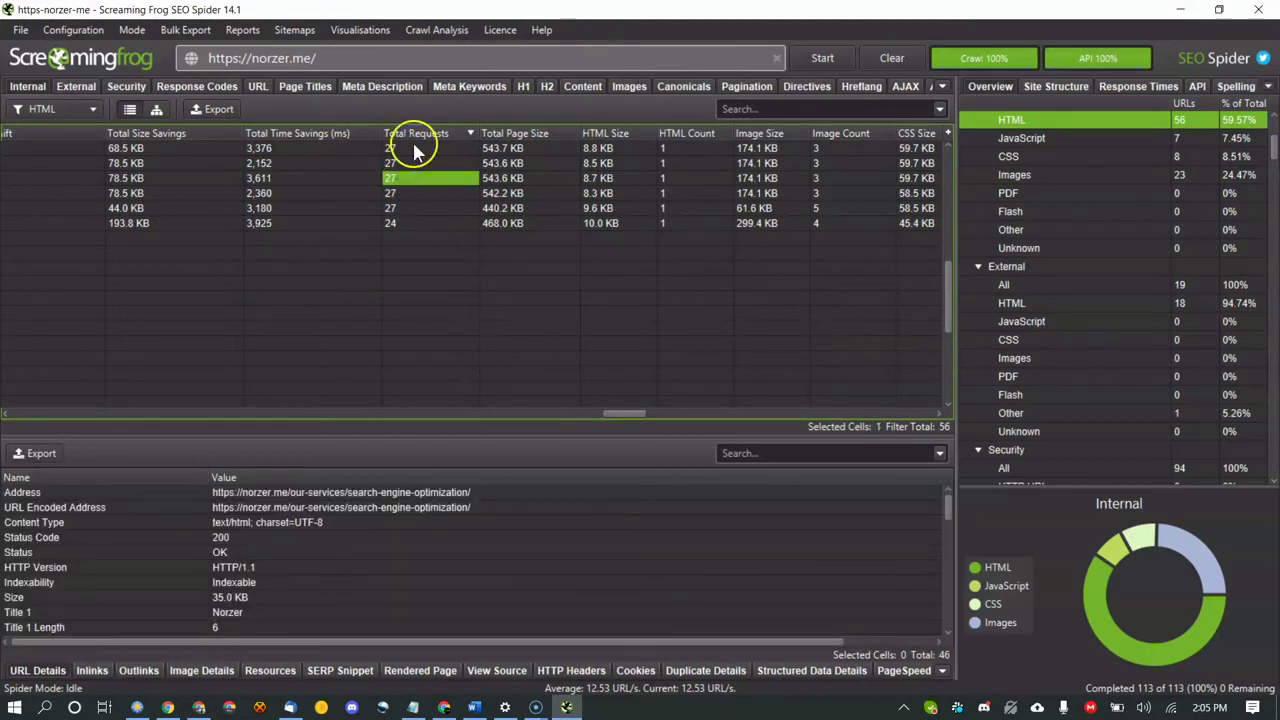
pyautogui.click(137, 707)
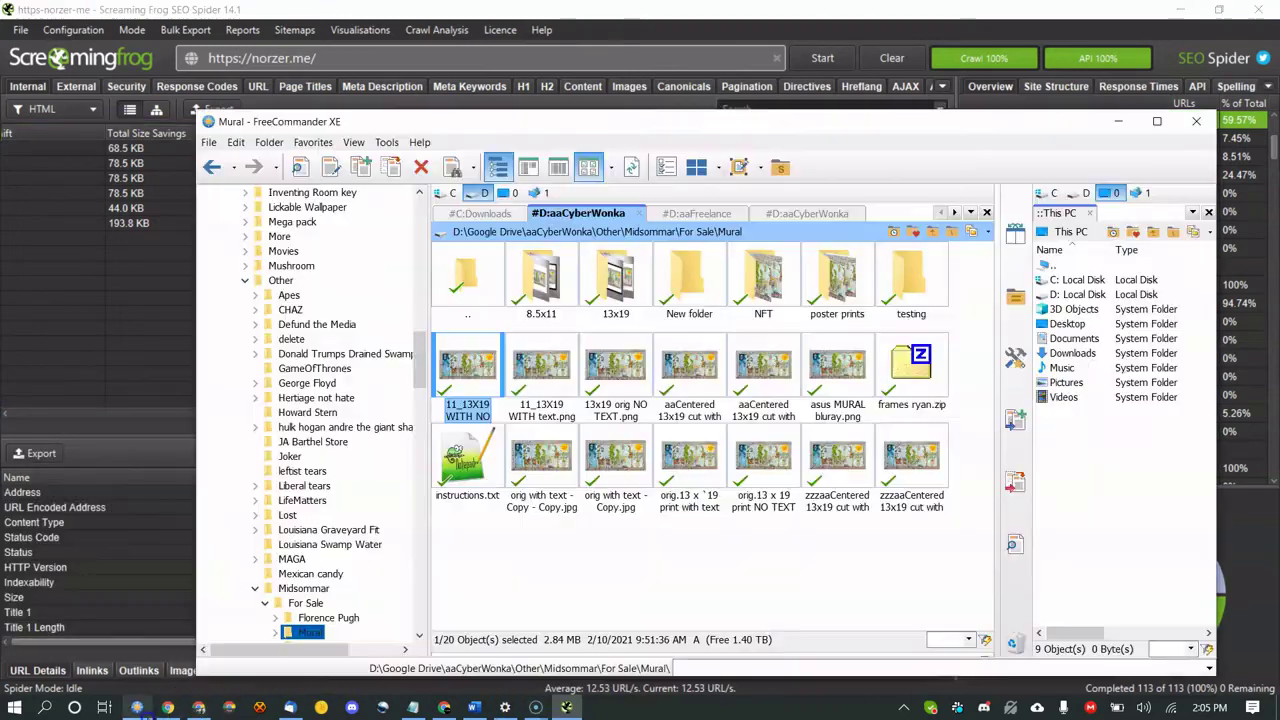
pyautogui.click(167, 707)
pyautogui.scroll(-6, 400, 490)
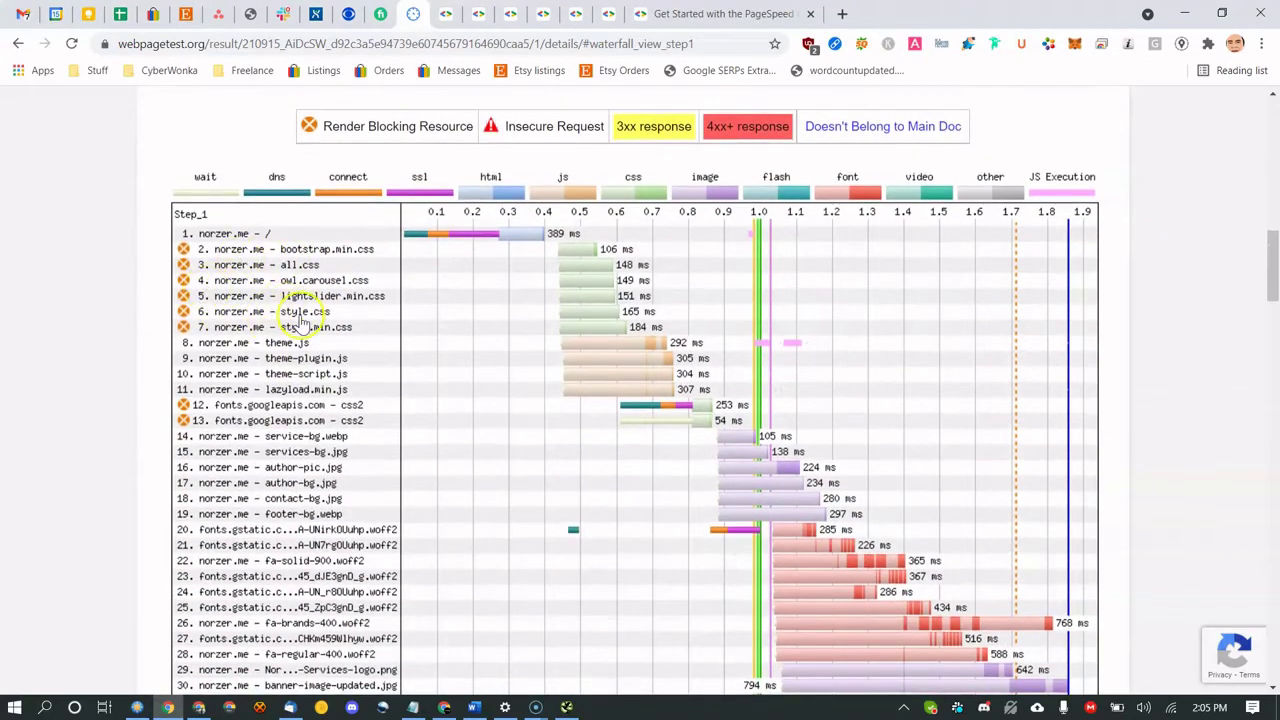
pyautogui.scroll(-2, 275, 357)
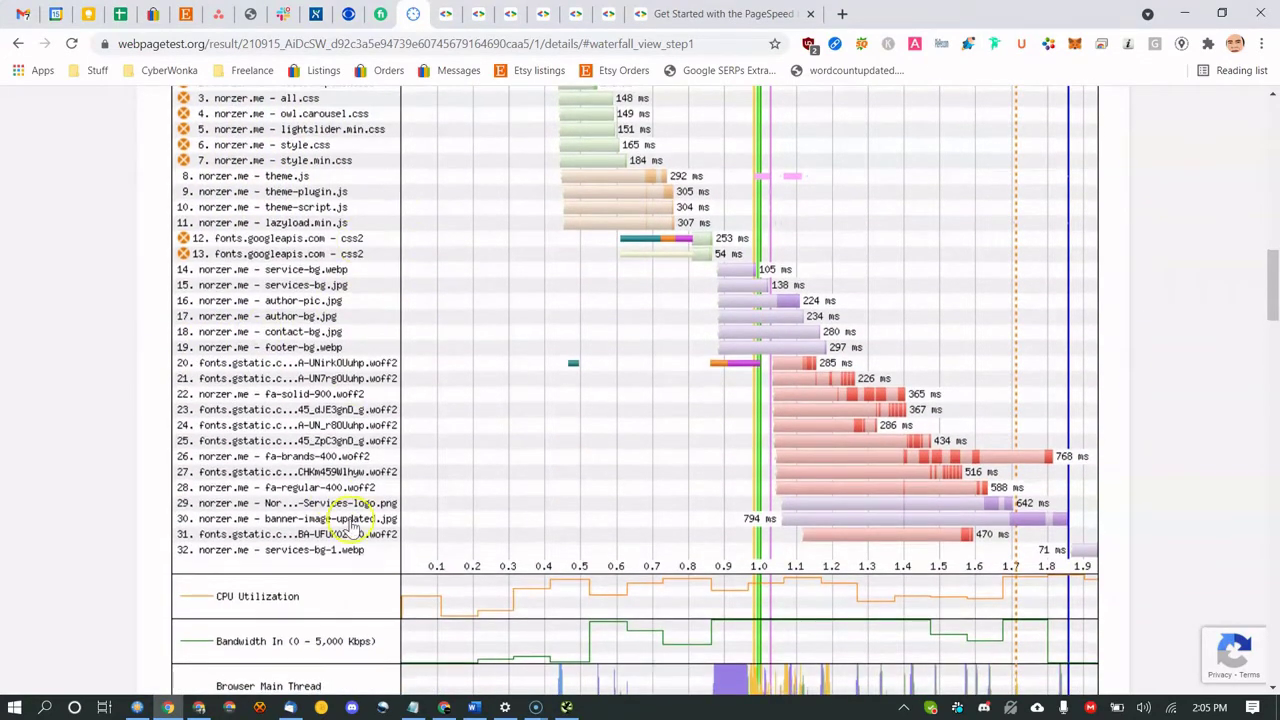
pyautogui.click(562, 707)
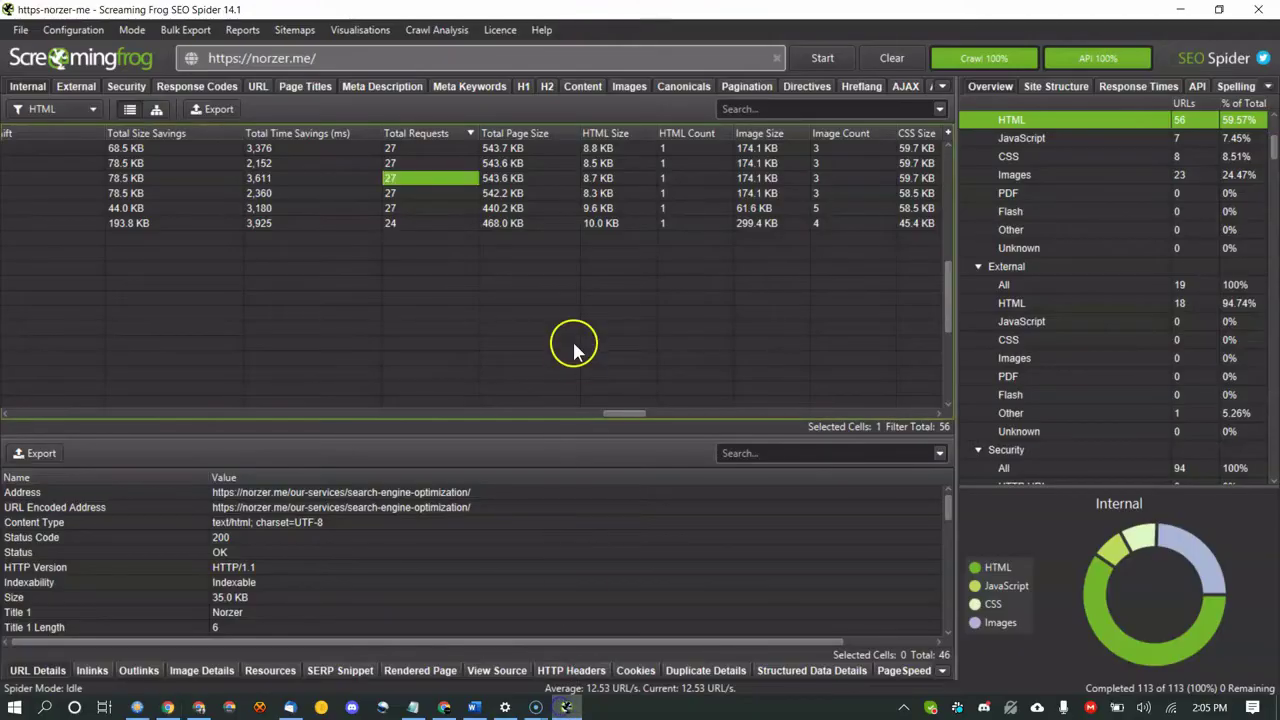
pyautogui.moveTo(624, 414); pyautogui.dragTo(706, 414)
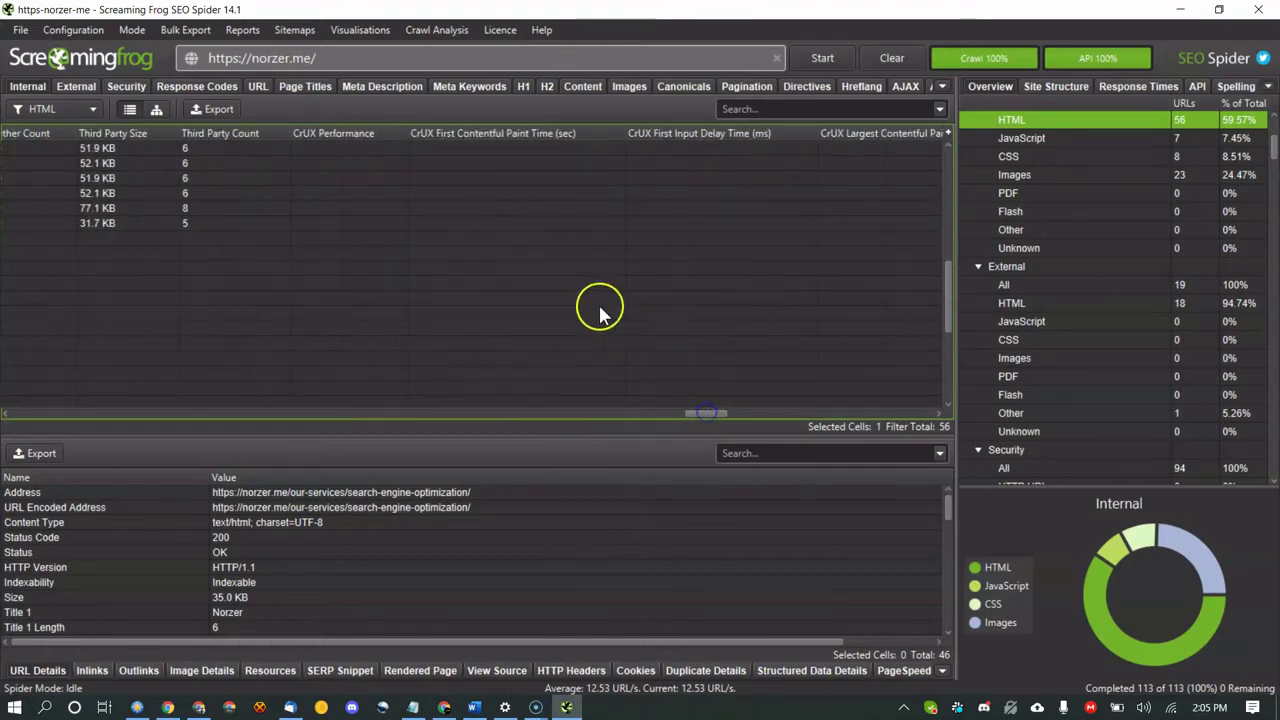
# Confirm the CrUX Performance cells are empty, then return to the WebPageTest waterfall.
pyautogui.click(380, 210)
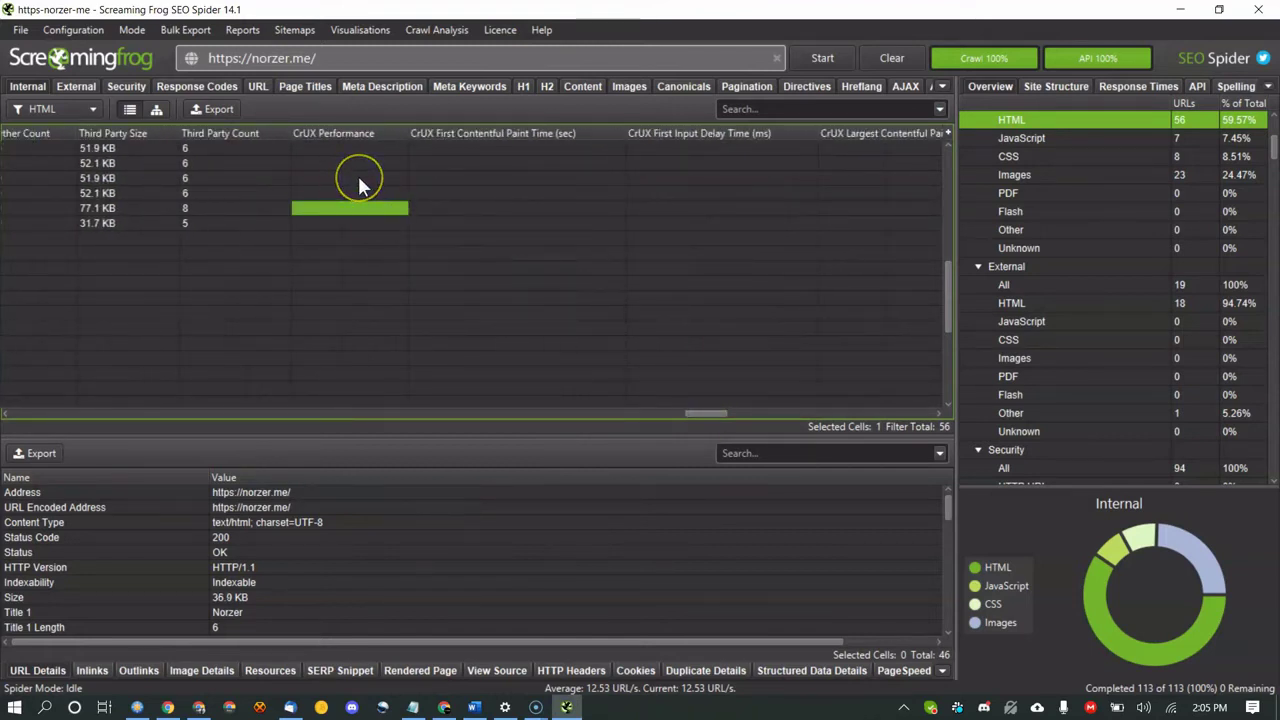
pyautogui.click(345, 145)
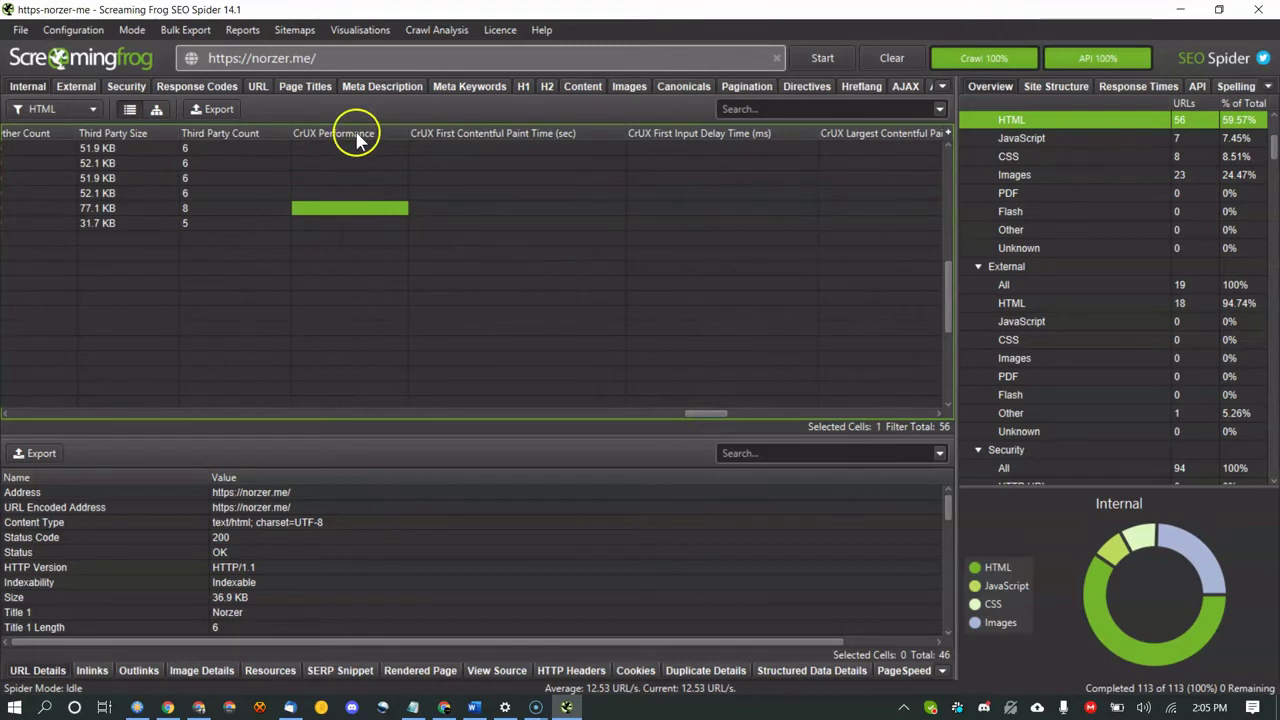
pyautogui.click(345, 148)
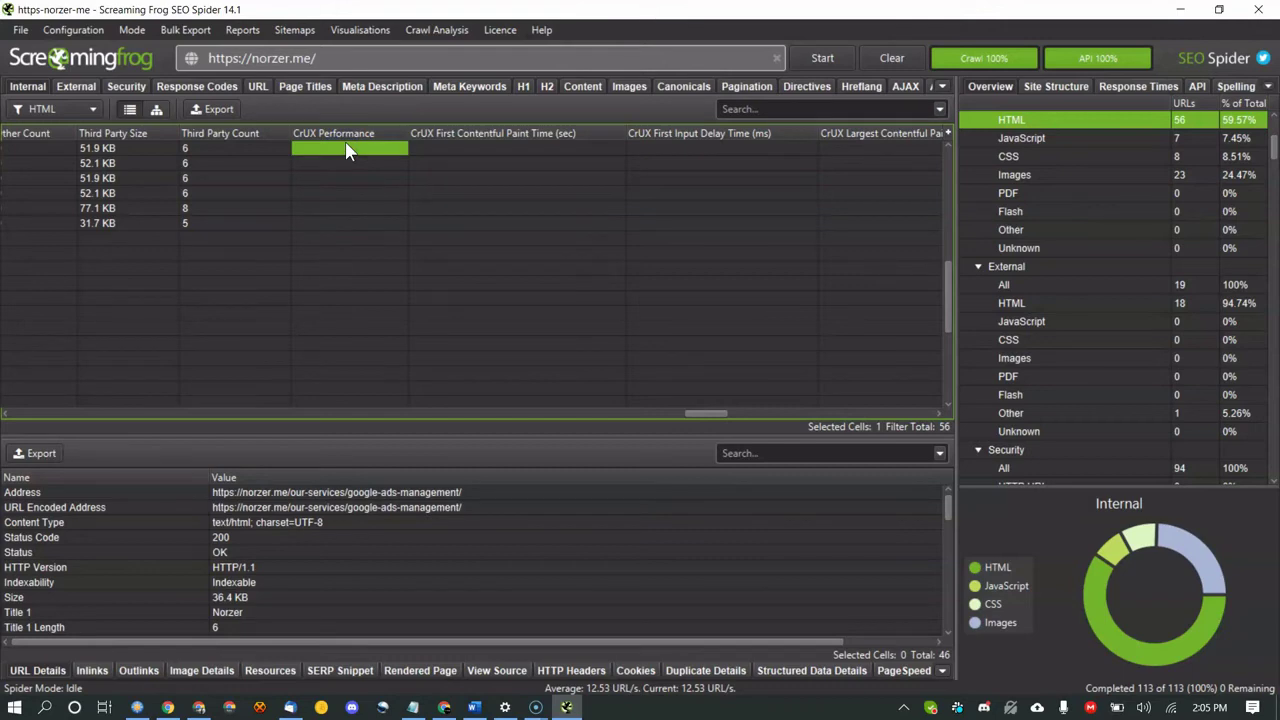
pyautogui.click(167, 707)
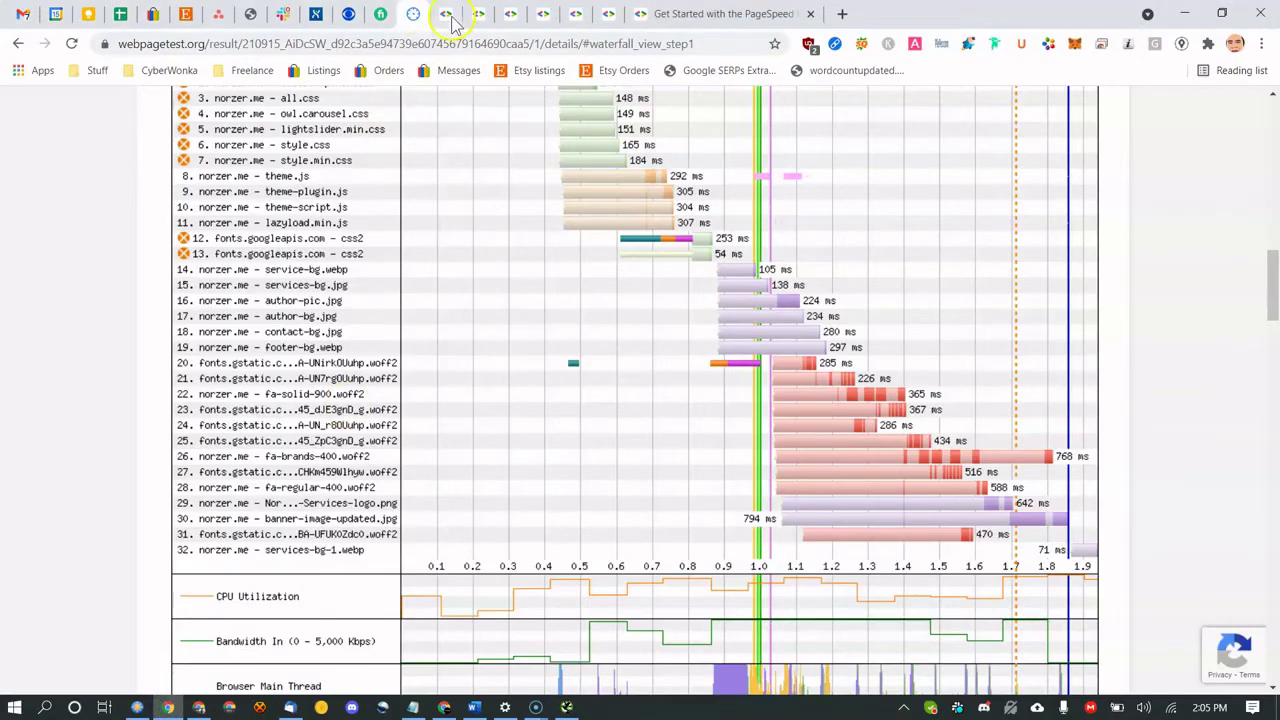
# Review the norzer.me PageSpeed report, highlighting the Field Data and Chrome User Experience Report wording.
pyautogui.click(446, 14)
pyautogui.scroll(-1, 437, 266)
pyautogui.scroll(6, 423, 263)
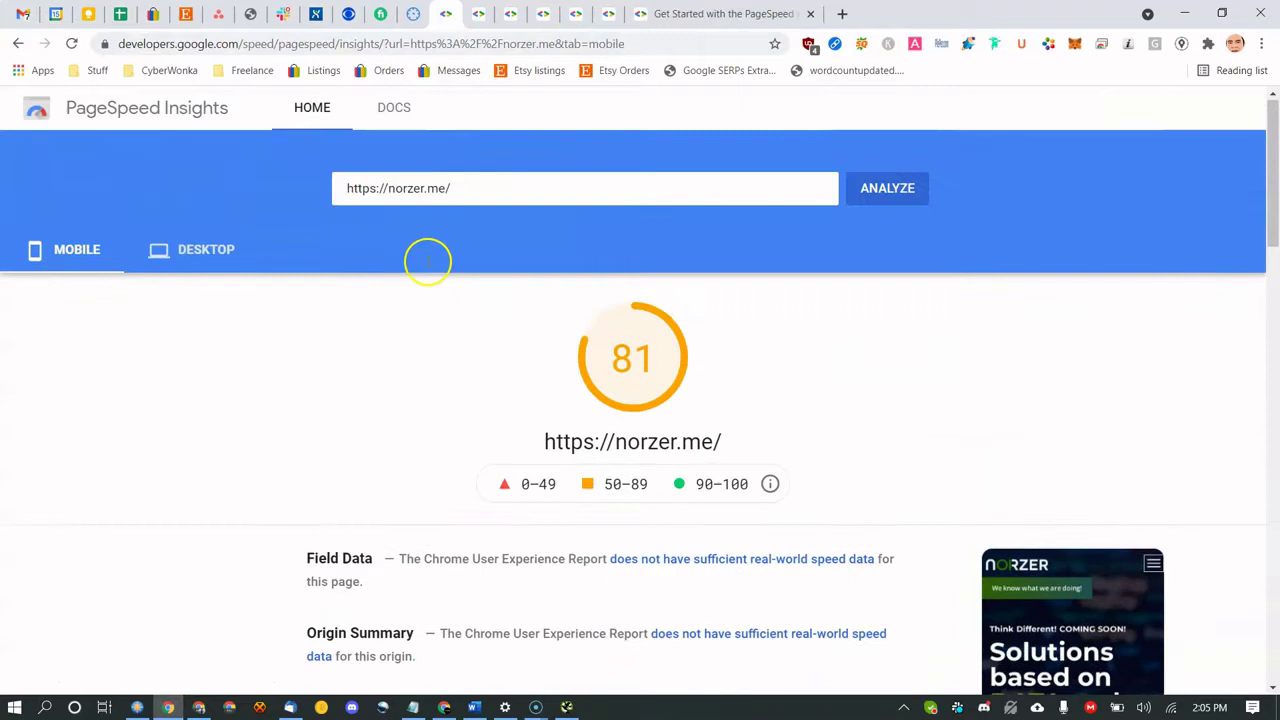
pyautogui.scroll(-2, 428, 261)
pyautogui.moveTo(398, 320); pyautogui.dragTo(536, 318)
pyautogui.click(428, 336)
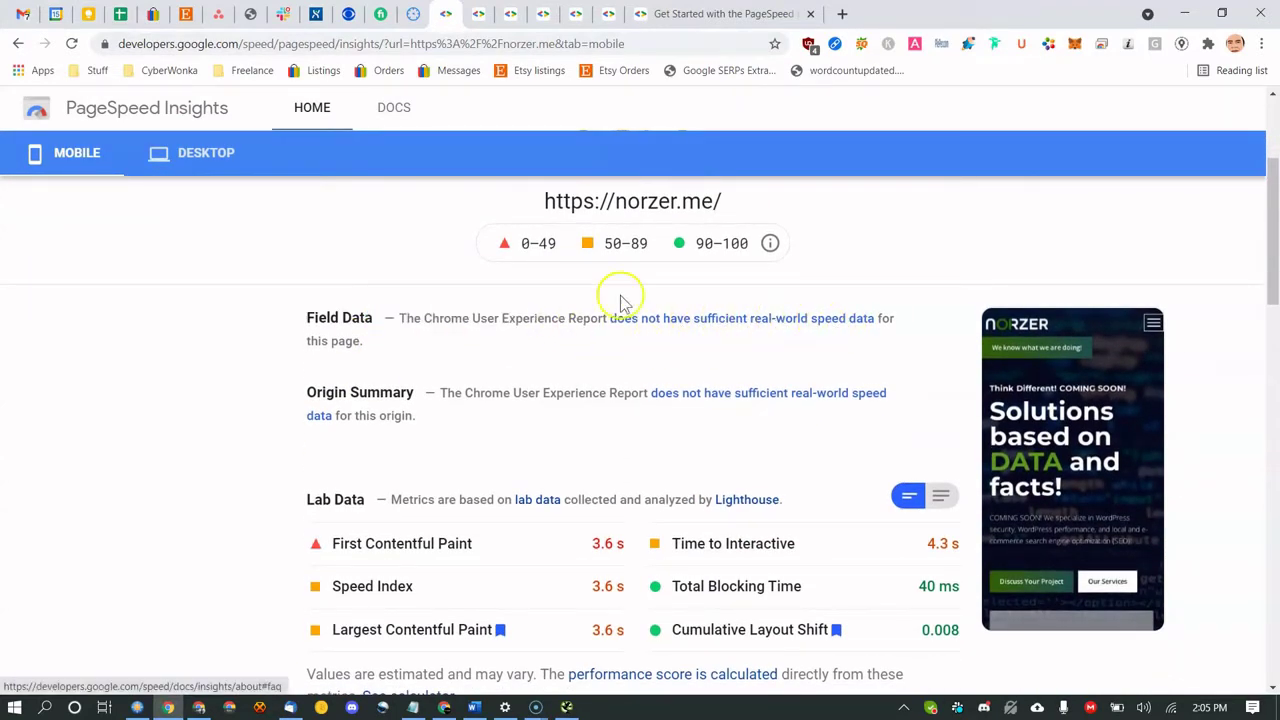
pyautogui.moveTo(331, 318); pyautogui.dragTo(391, 320)
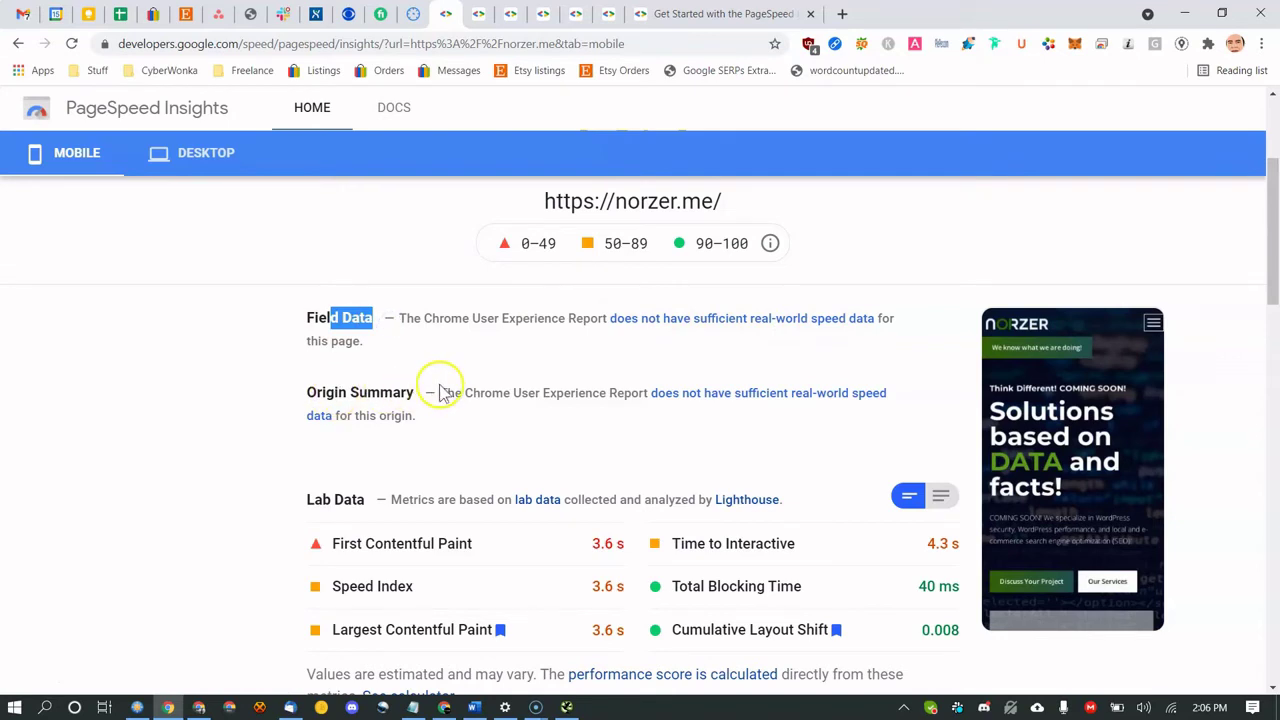
pyautogui.moveTo(495, 318); pyautogui.dragTo(519, 317)
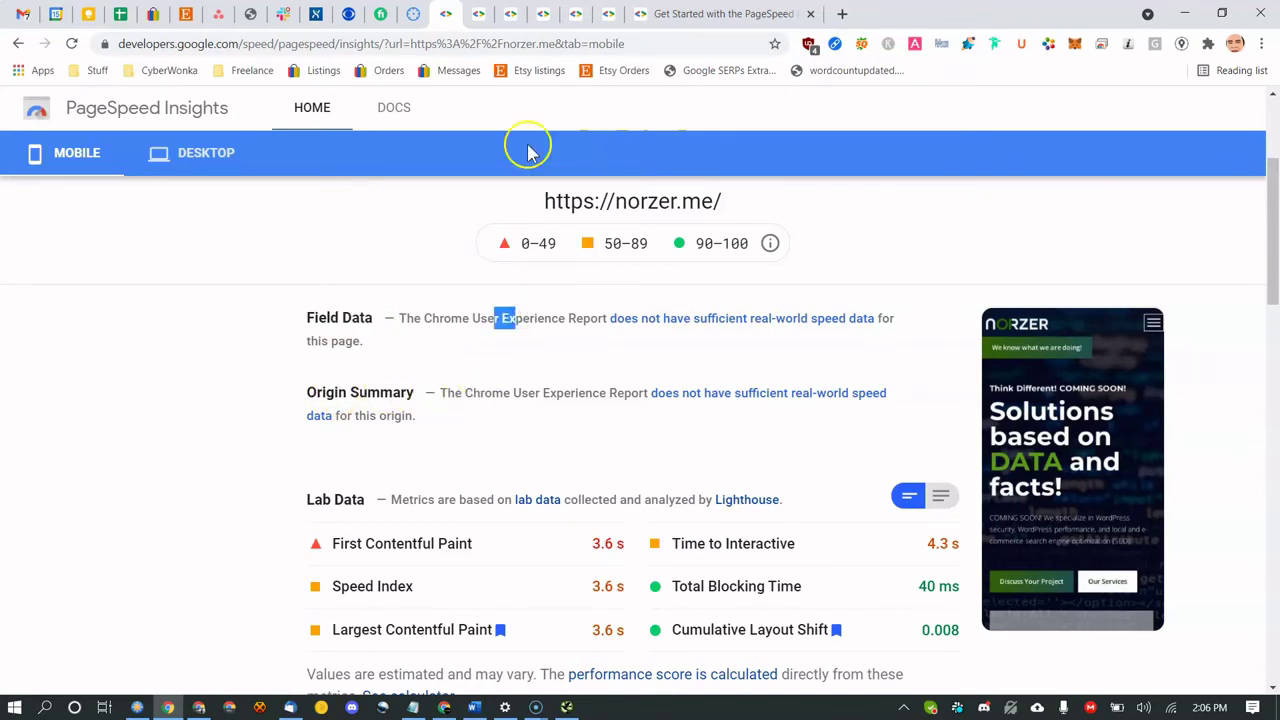
# Compare the verizon.com, twitter.com and youtube.com PageSpeed results, then return to the norzer.me WebPageTest waterfall.
pyautogui.click(490, 13)
pyautogui.scroll(-3, 566, 403)
pyautogui.scroll(6, 566, 400)
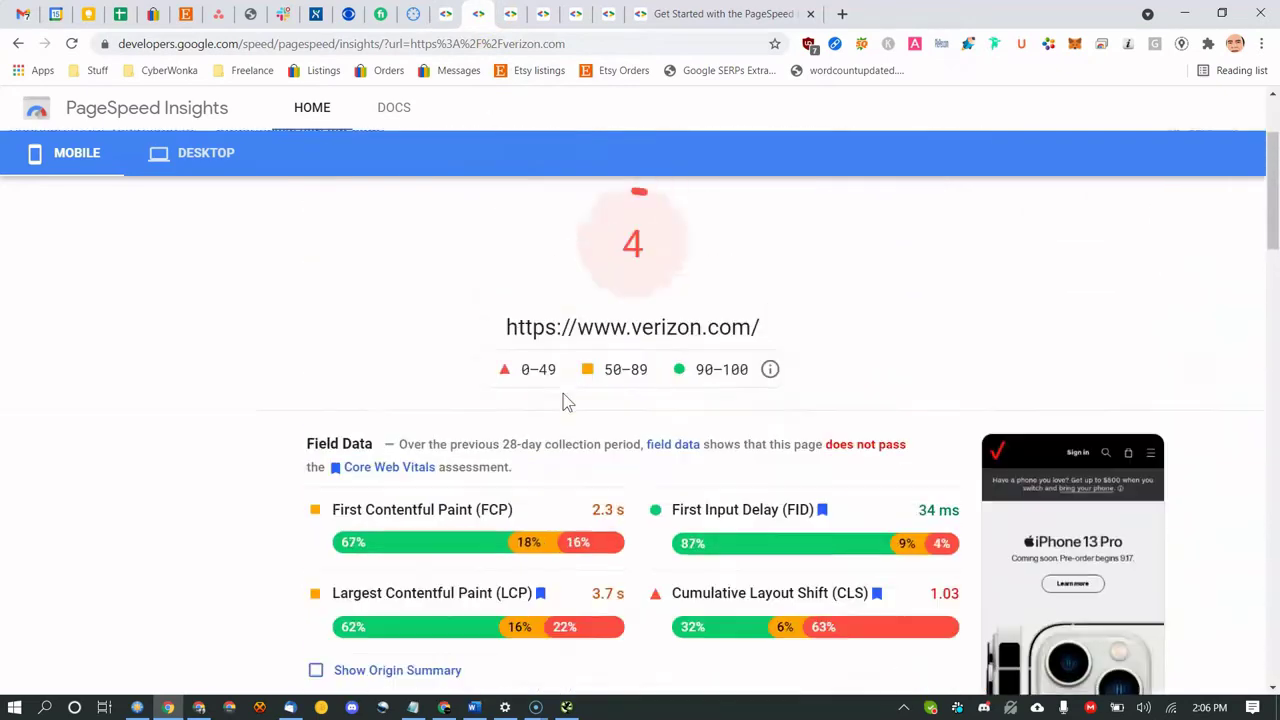
pyautogui.scroll(-2, 371, 528)
pyautogui.scroll(3, 380, 406)
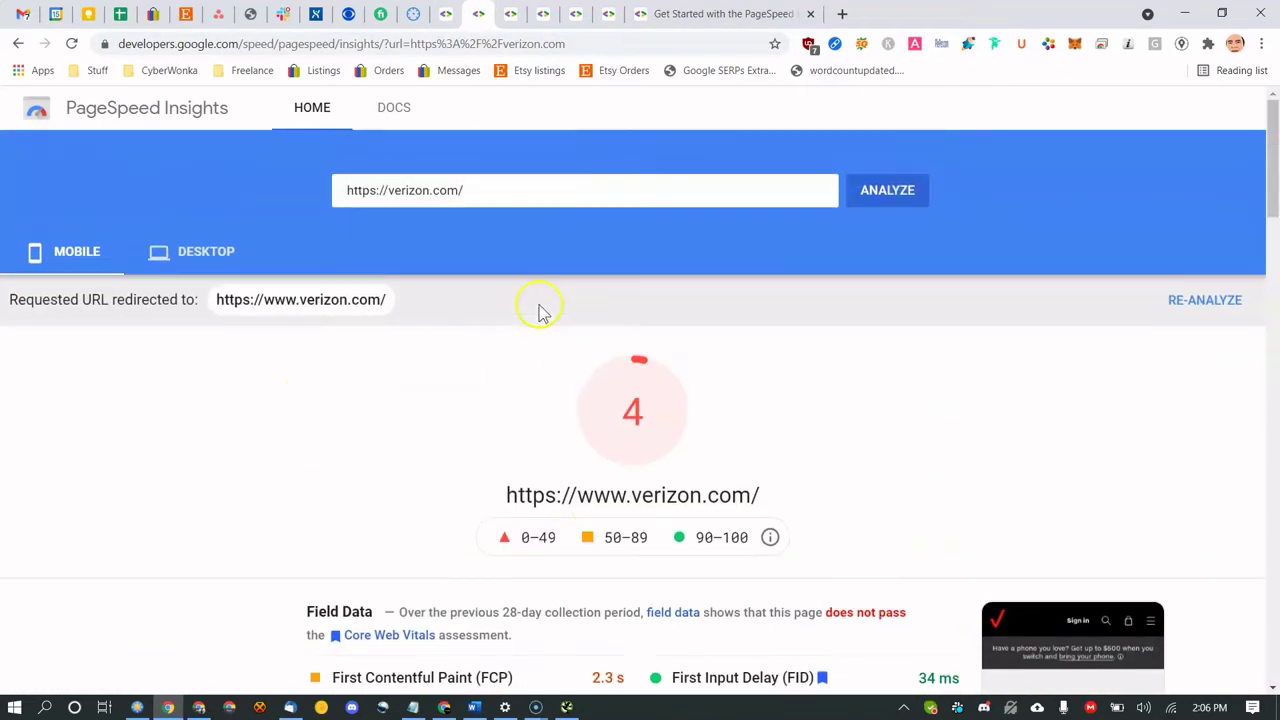
pyautogui.hotkey('ctrl', 'Tab')
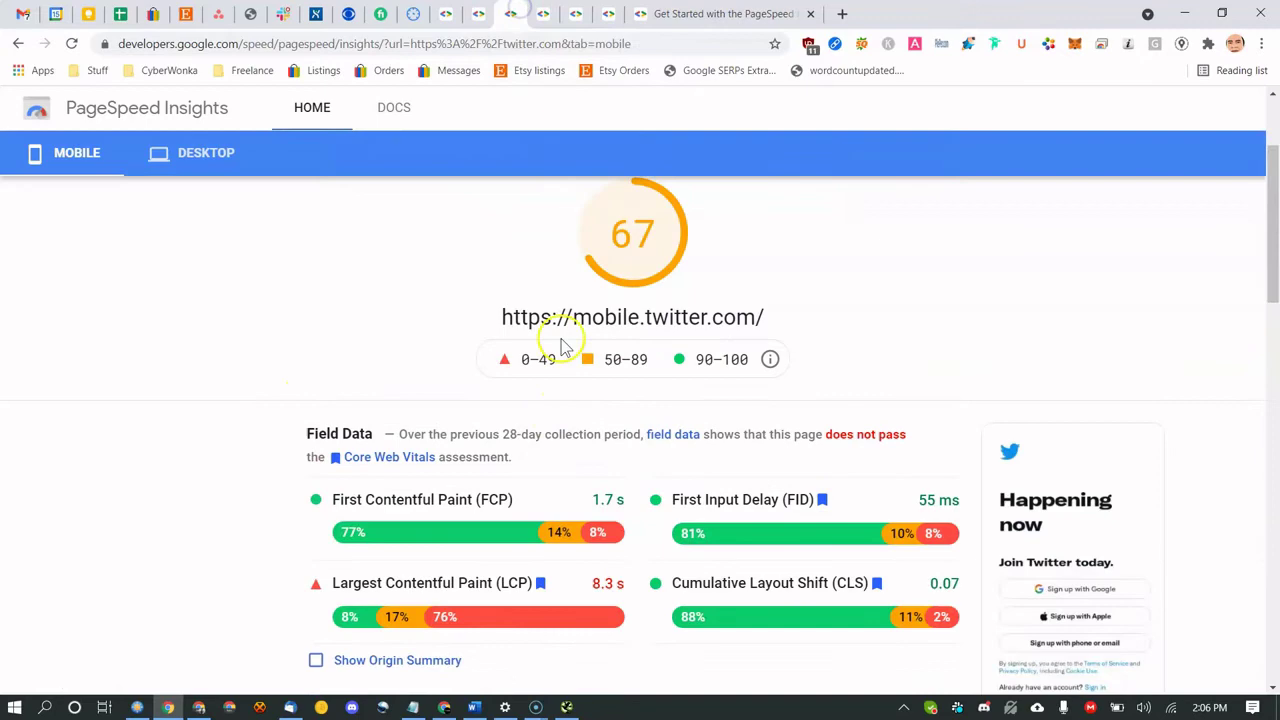
pyautogui.hotkey('ctrl', 'Tab')
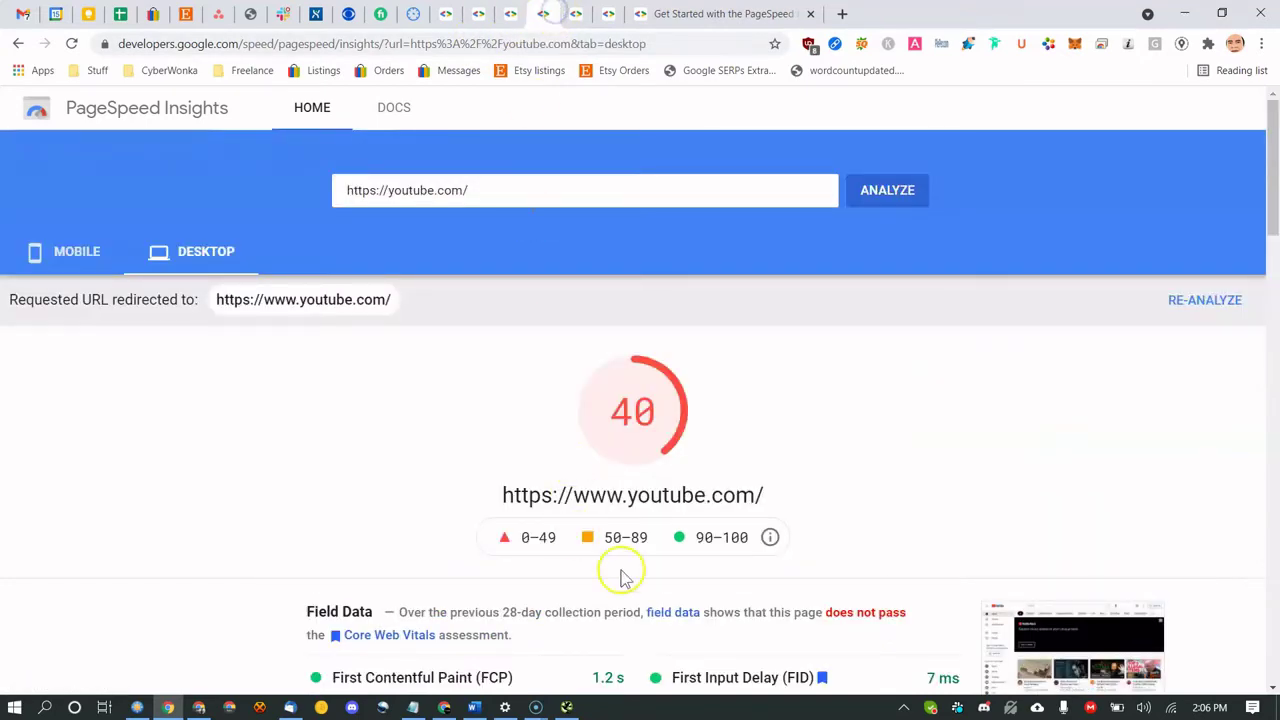
pyautogui.click(416, 16)
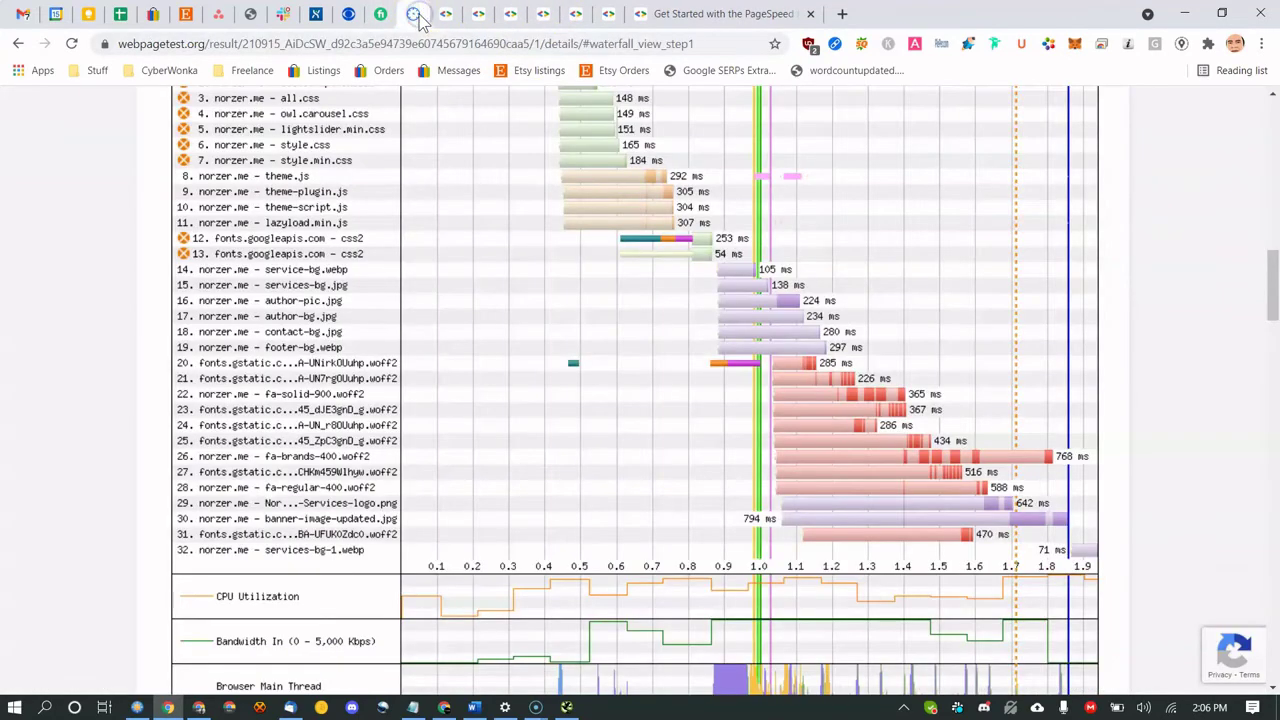
pyautogui.click(566, 707)
pyautogui.moveTo(699, 413); pyautogui.dragTo(555, 415)
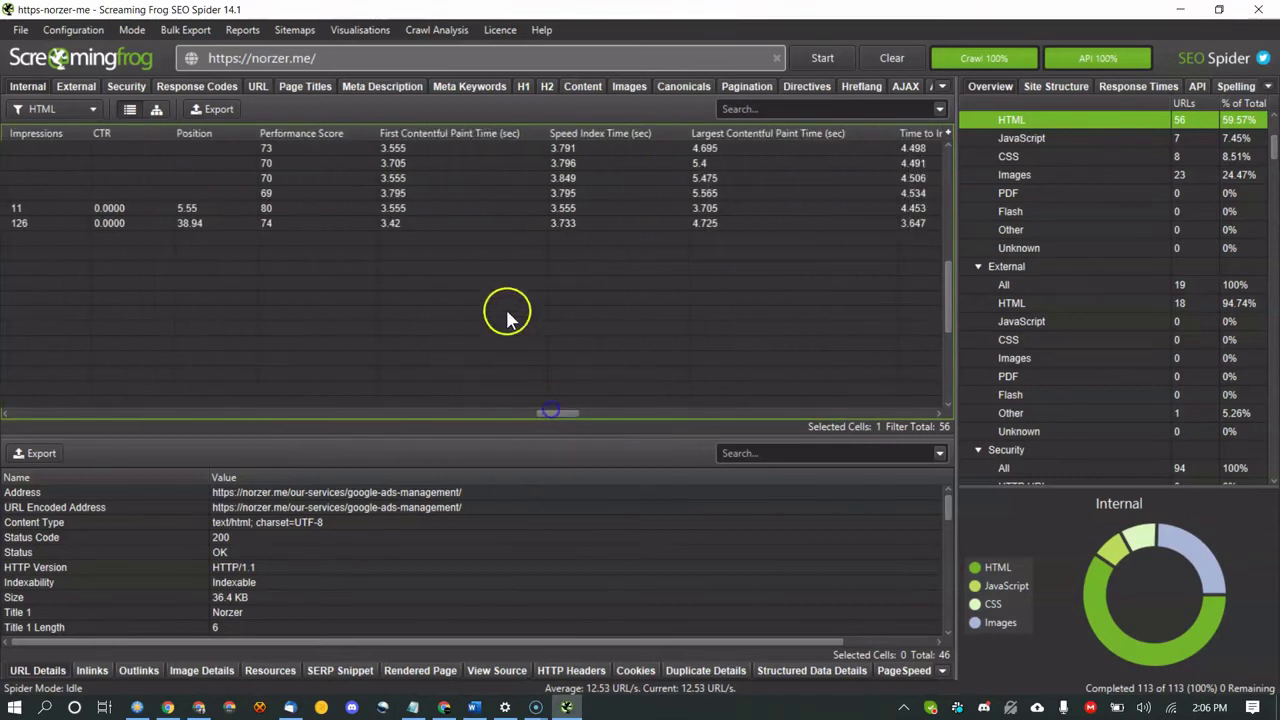
pyautogui.click(437, 150)
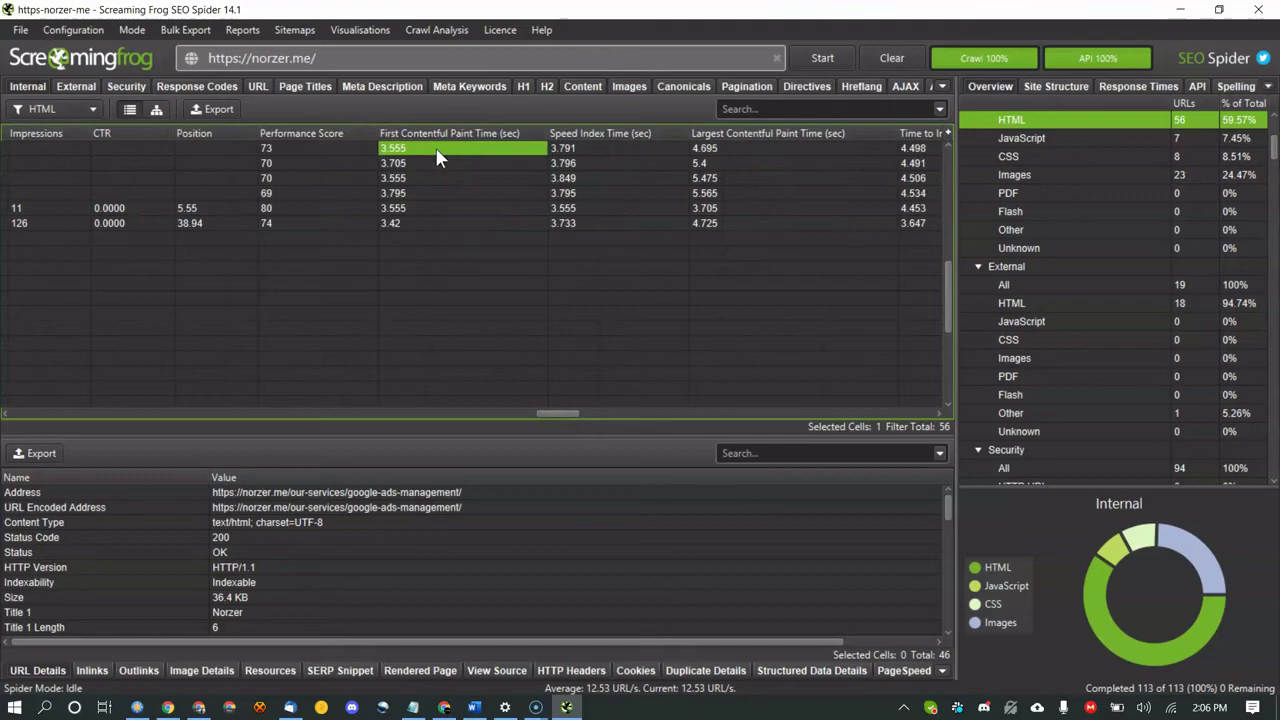
pyautogui.click(168, 706)
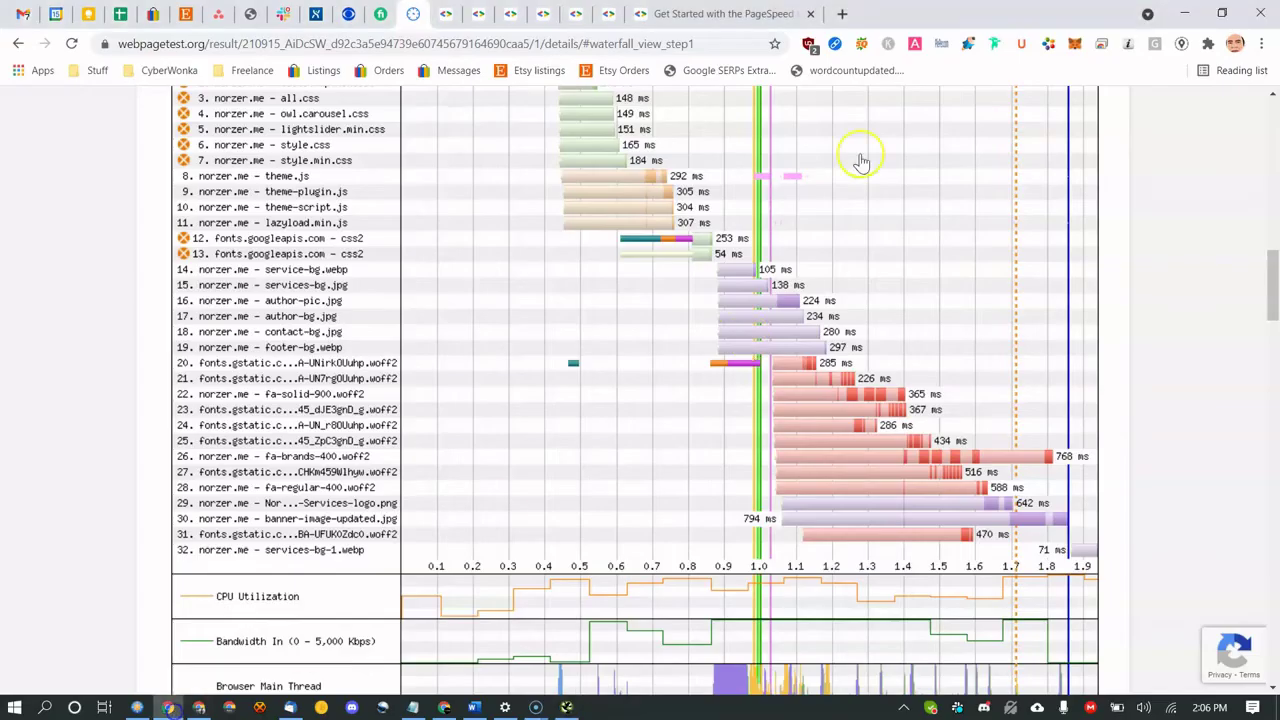
pyautogui.click(1261, 43)
pyautogui.click(1190, 103)
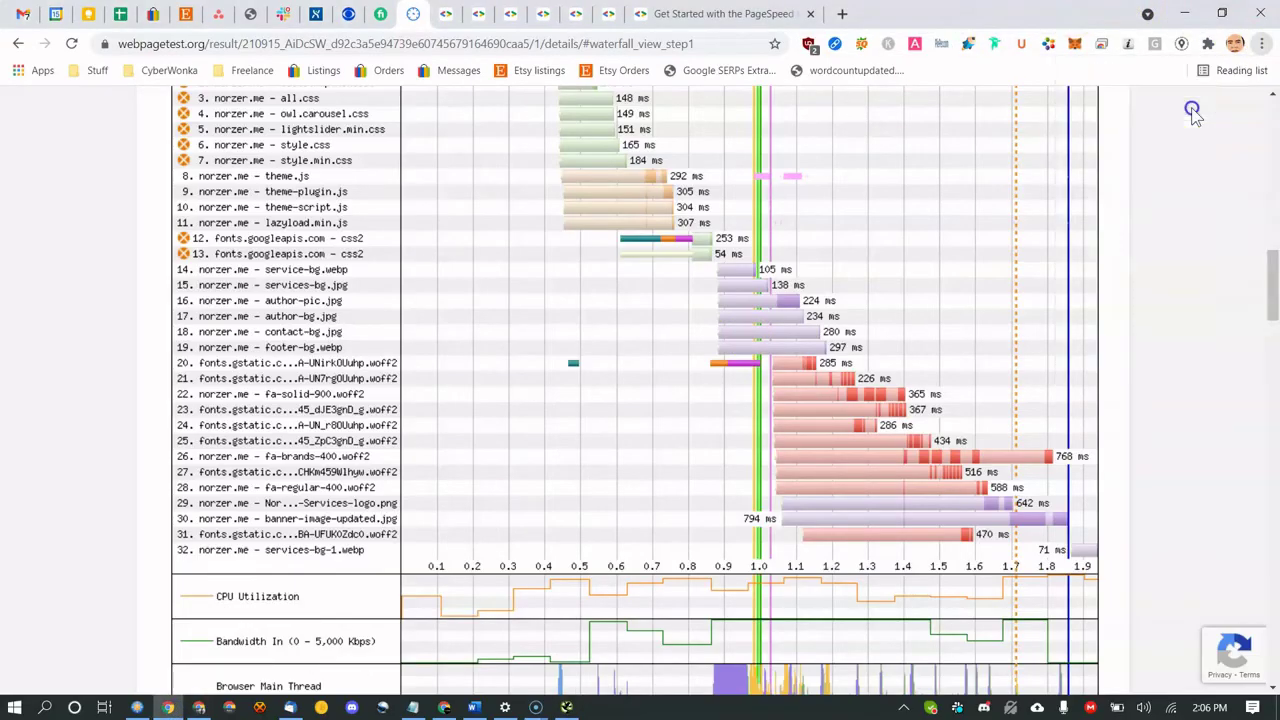
pyautogui.write('n')
pyautogui.press('BackSpace')
pyautogui.press('BackSpace')
pyautogui.write('ht')
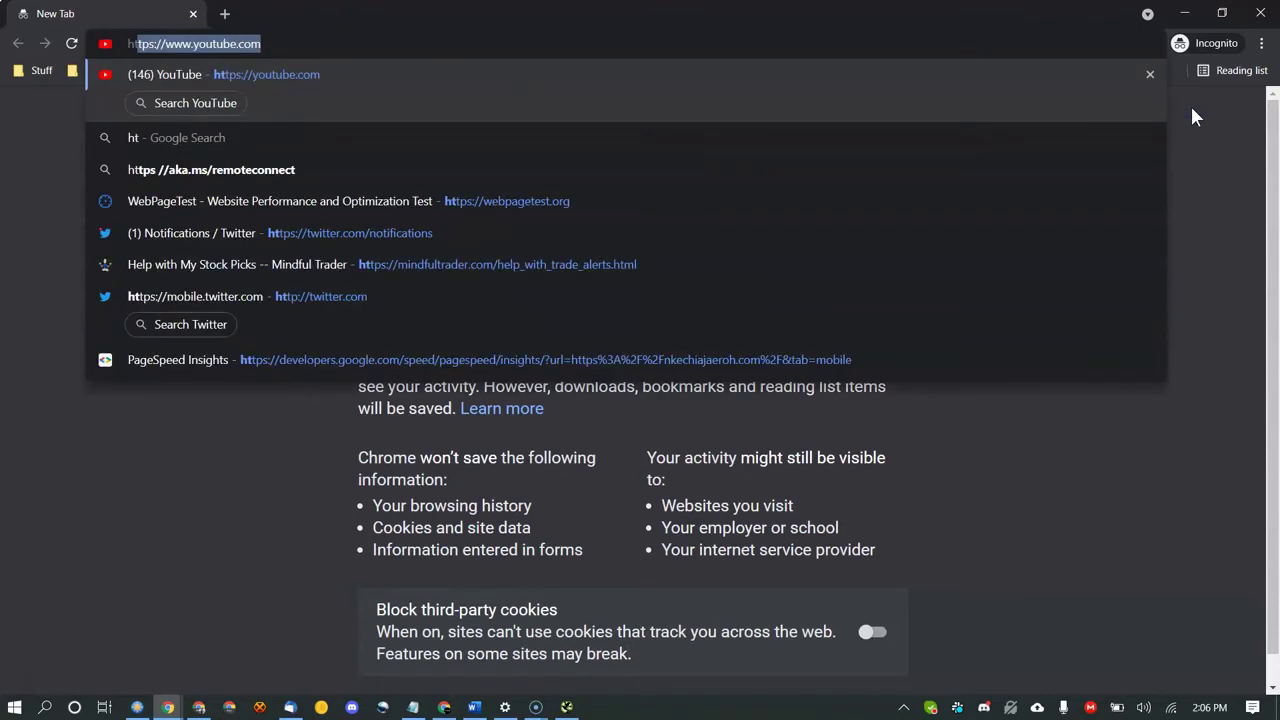
pyautogui.write('tps://norze')
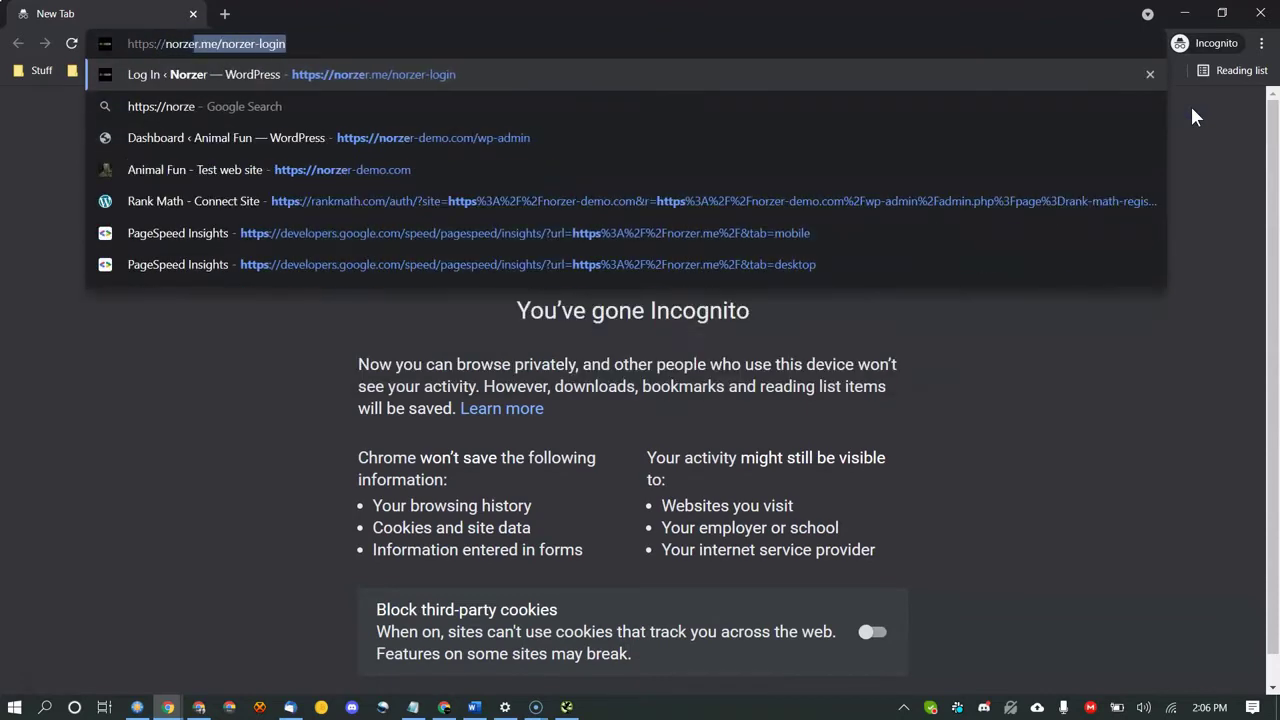
pyautogui.write('r.me/norzer-logi+')
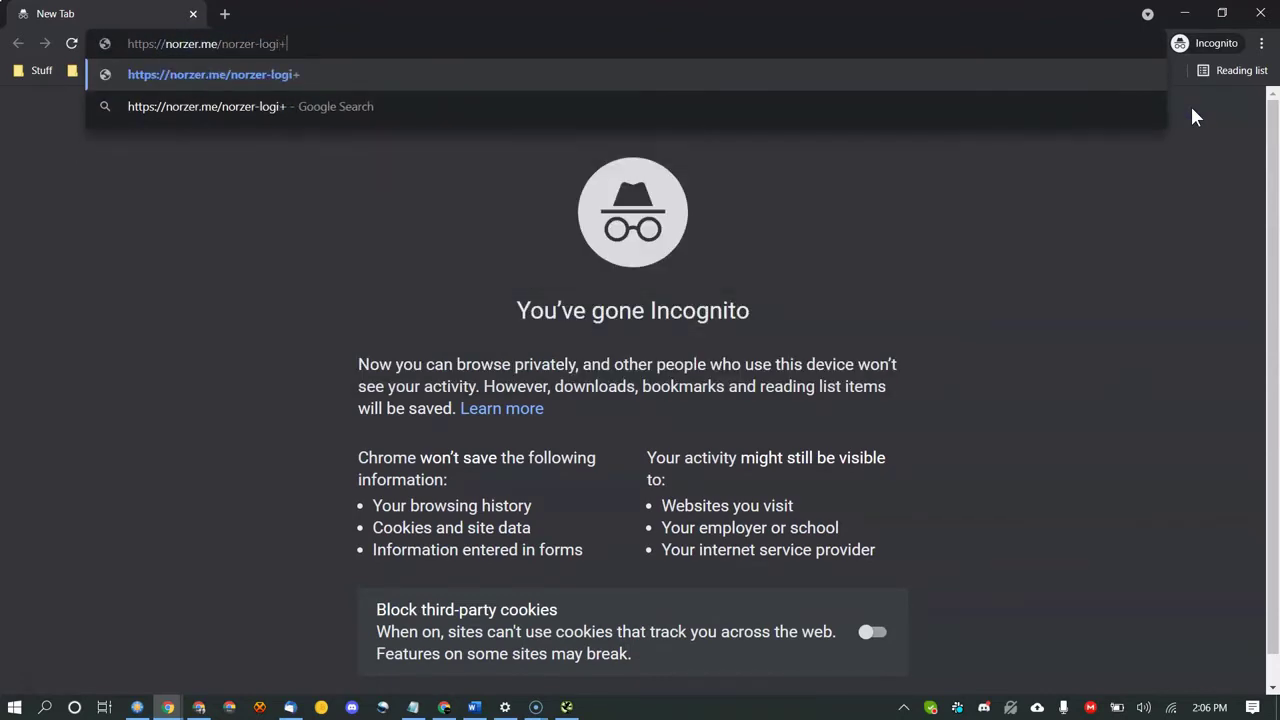
pyautogui.press('BackSpace')
pyautogui.press('BackSpace')
pyautogui.press('BackSpace')
pyautogui.press('BackSpace')
pyautogui.press('BackSpace')
pyautogui.press('BackSpace')
pyautogui.press('BackSpace')
pyautogui.press('BackSpace')
pyautogui.press('BackSpace')
pyautogui.press('BackSpace')
pyautogui.press('BackSpace')
pyautogui.press('BackSpace')
pyautogui.press('Return')
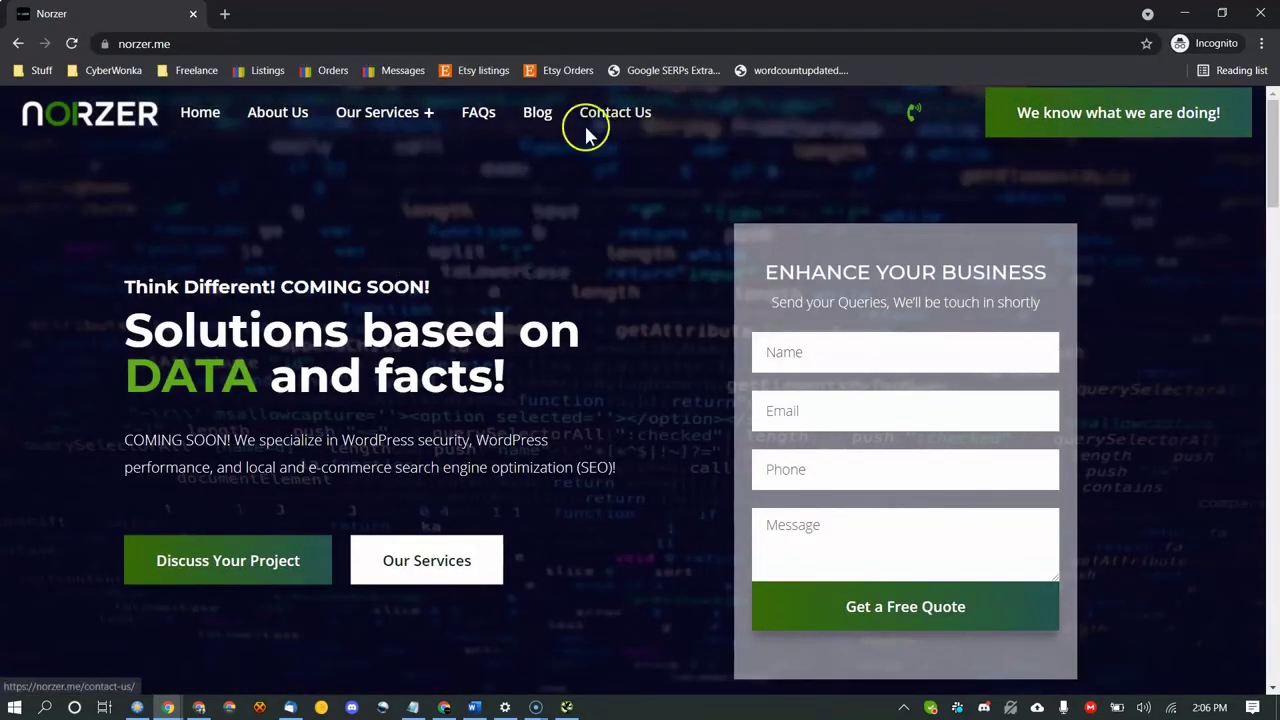
pyautogui.scroll(-4, 551, 206)
pyautogui.scroll(5, 551, 206)
pyautogui.click(1260, 13)
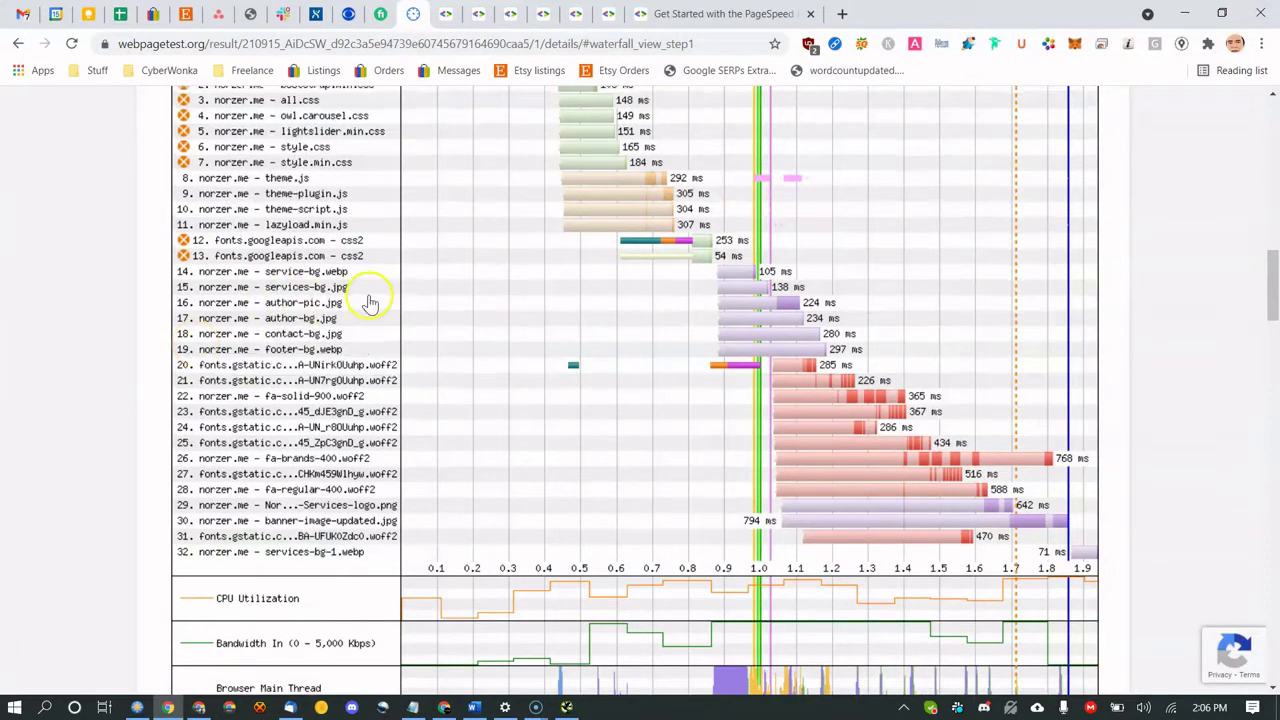
# Switch the norzer.me, verizon.com and twitter.com PageSpeed results to their desktop scores.
pyautogui.scroll(10, 371, 297)
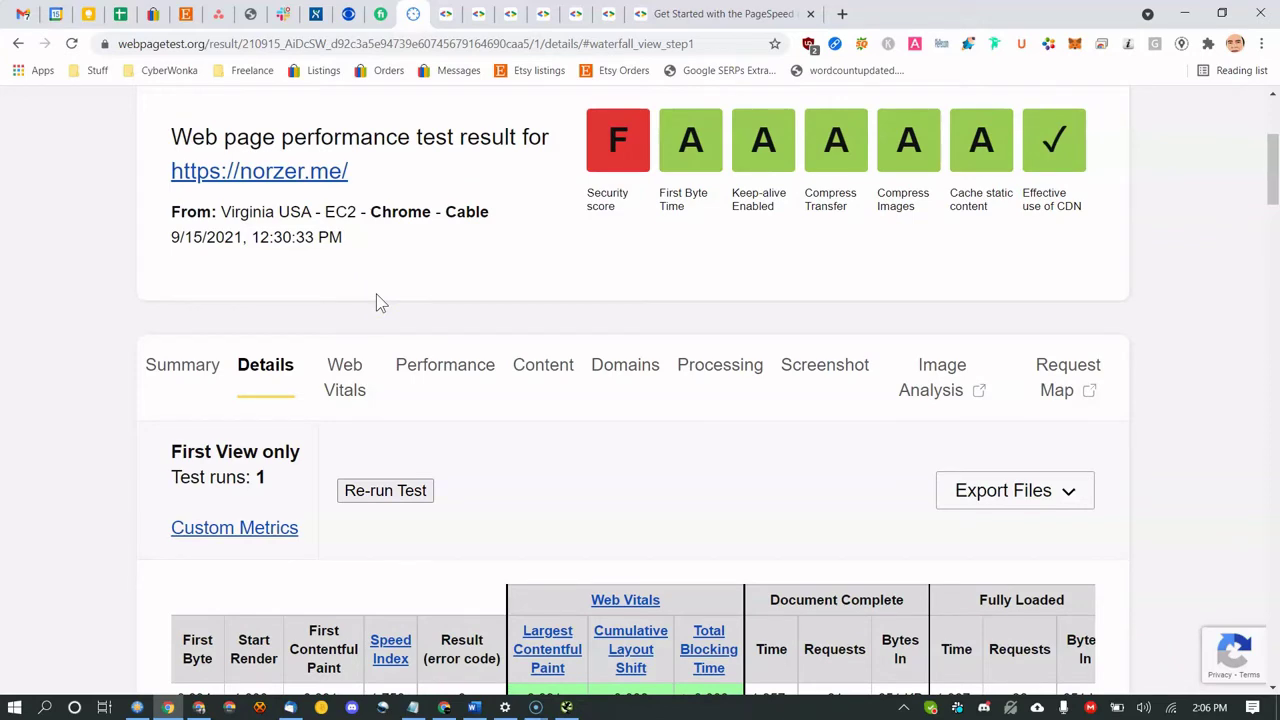
pyautogui.click(450, 13)
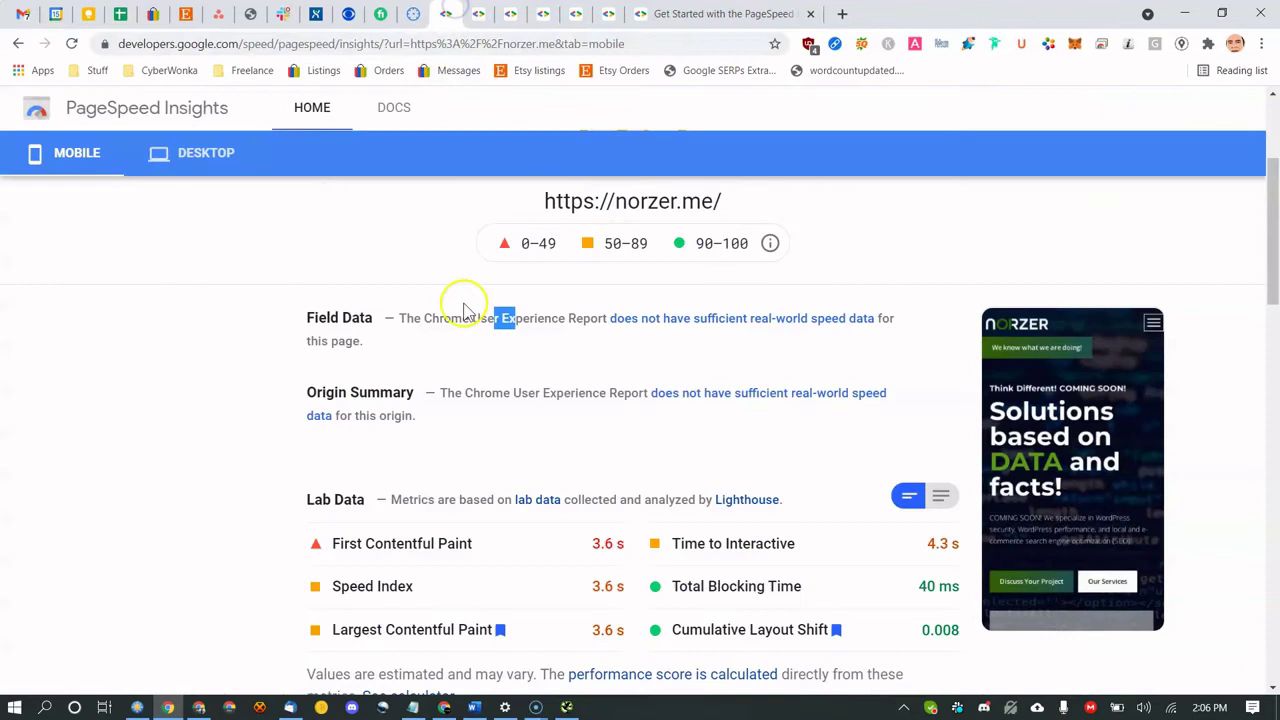
pyautogui.scroll(3, 463, 312)
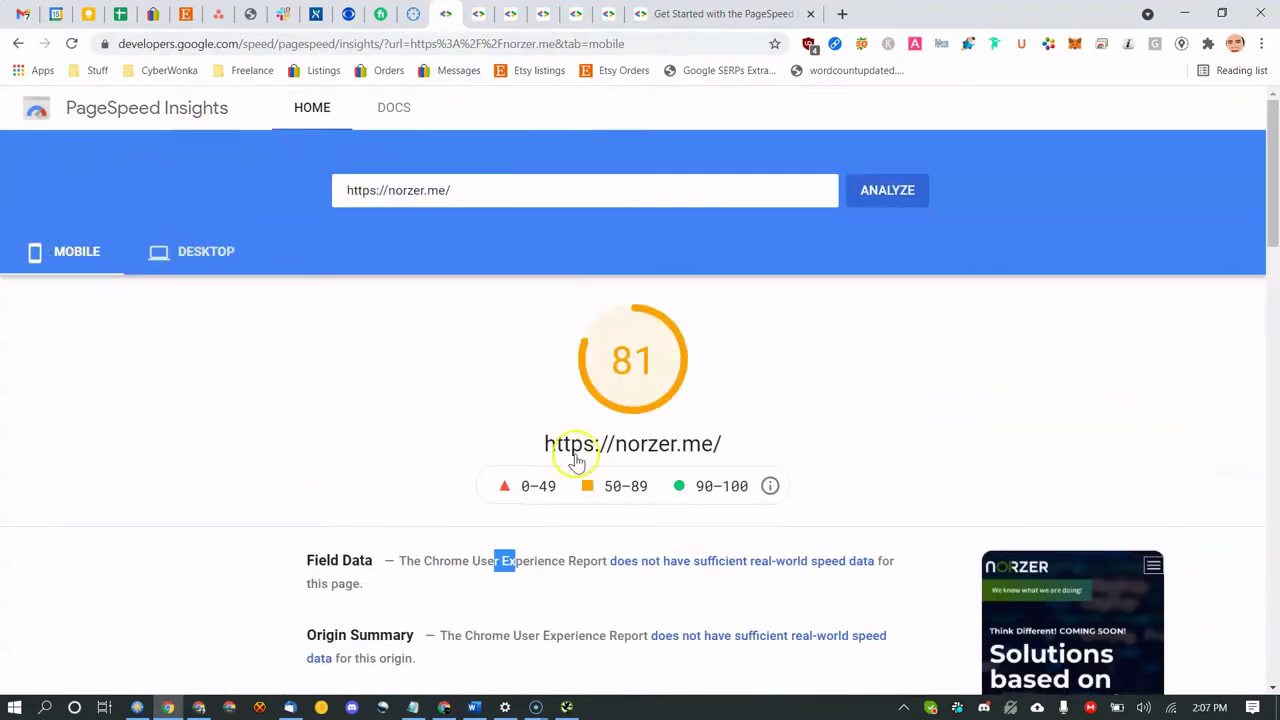
pyautogui.click(186, 251)
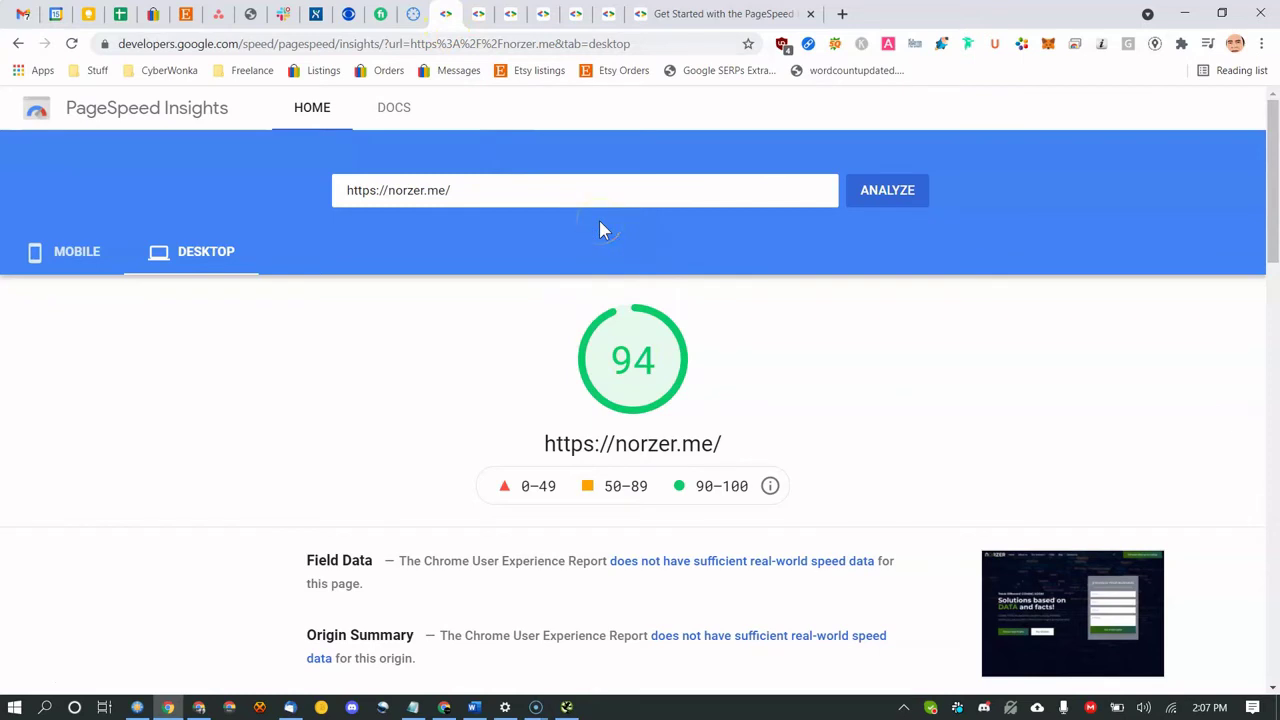
pyautogui.click(477, 14)
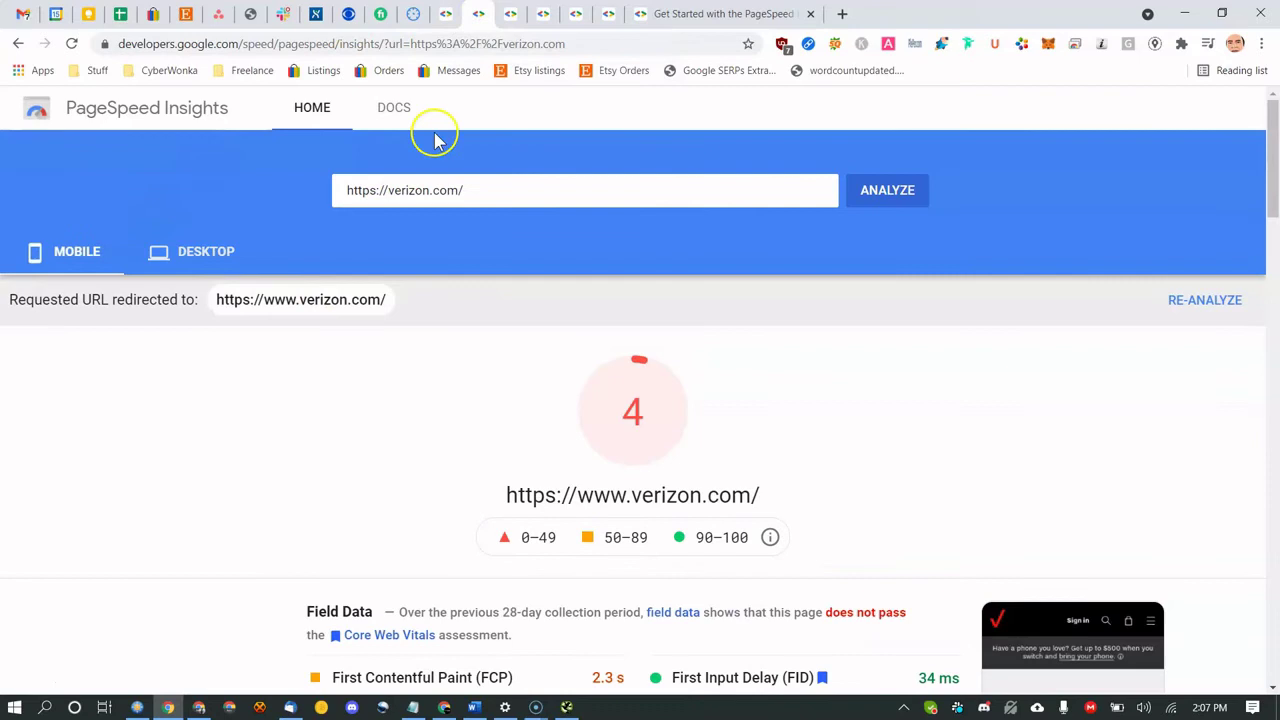
pyautogui.click(196, 240)
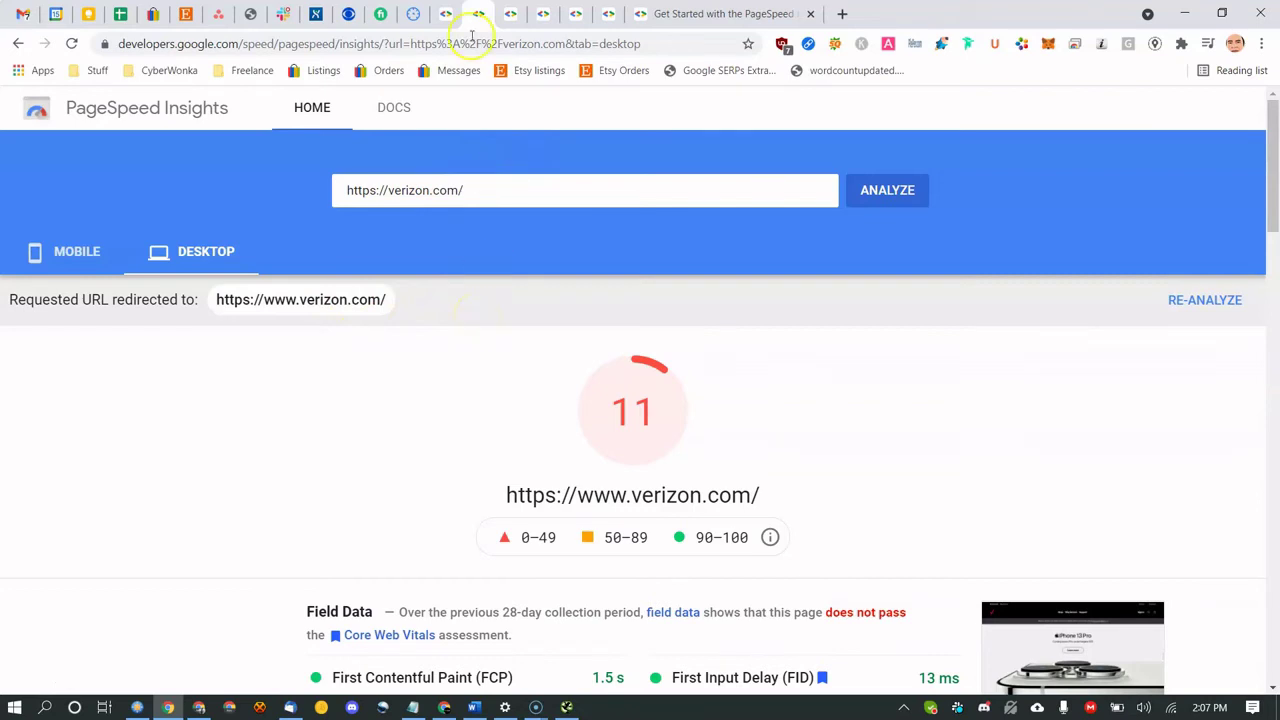
pyautogui.click(509, 14)
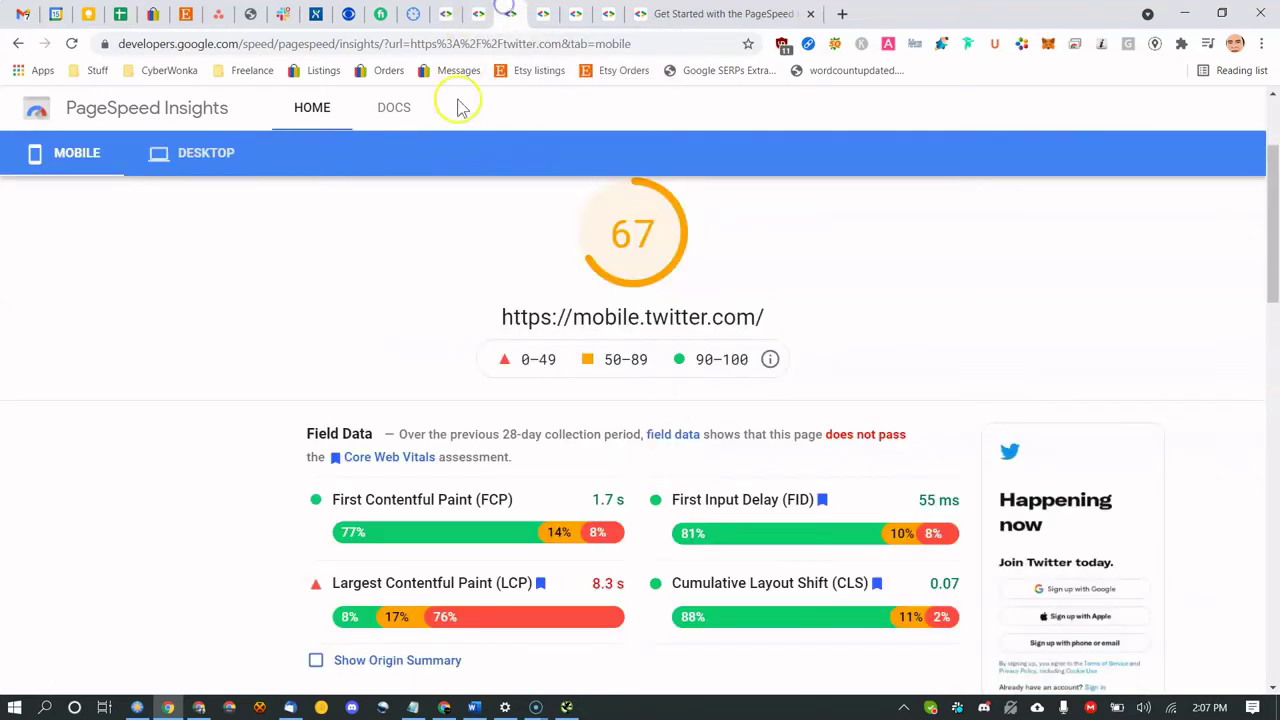
pyautogui.click(172, 160)
# Revisit the verizon.com desktop results and scroll through them.
pyautogui.scroll(2, 417, 287)
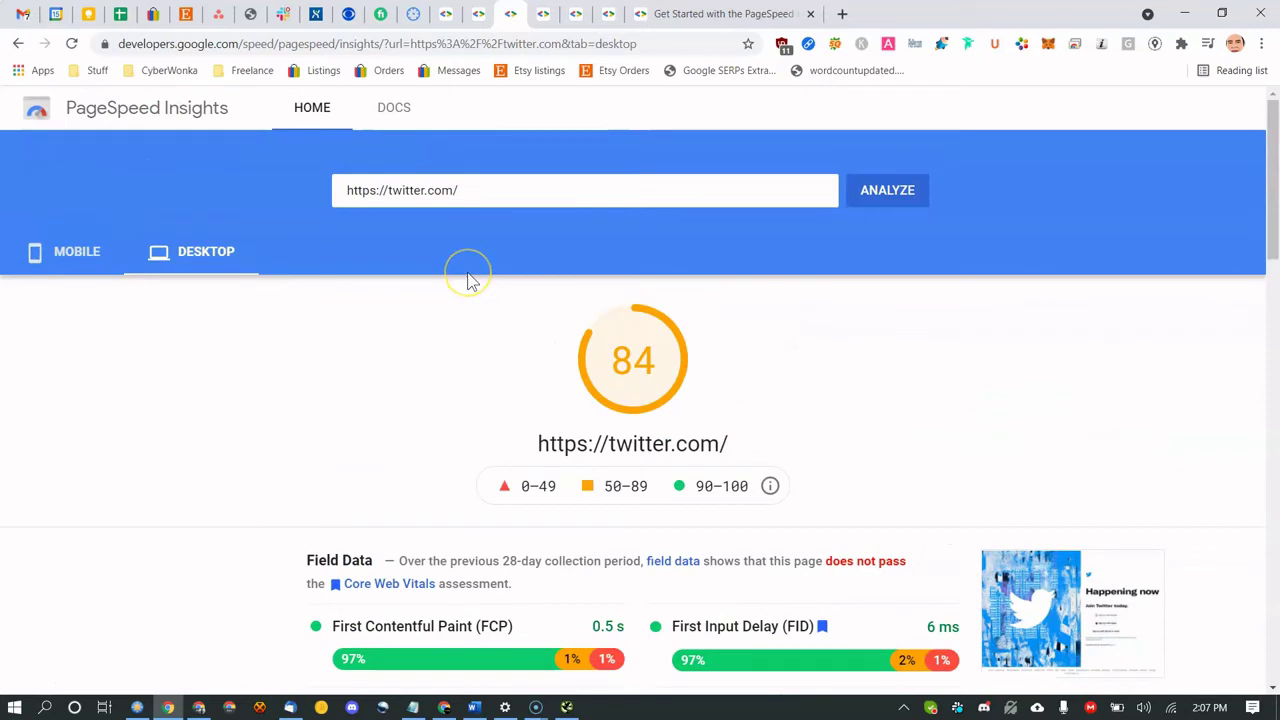
pyautogui.click(470, 119)
pyautogui.click(470, 22)
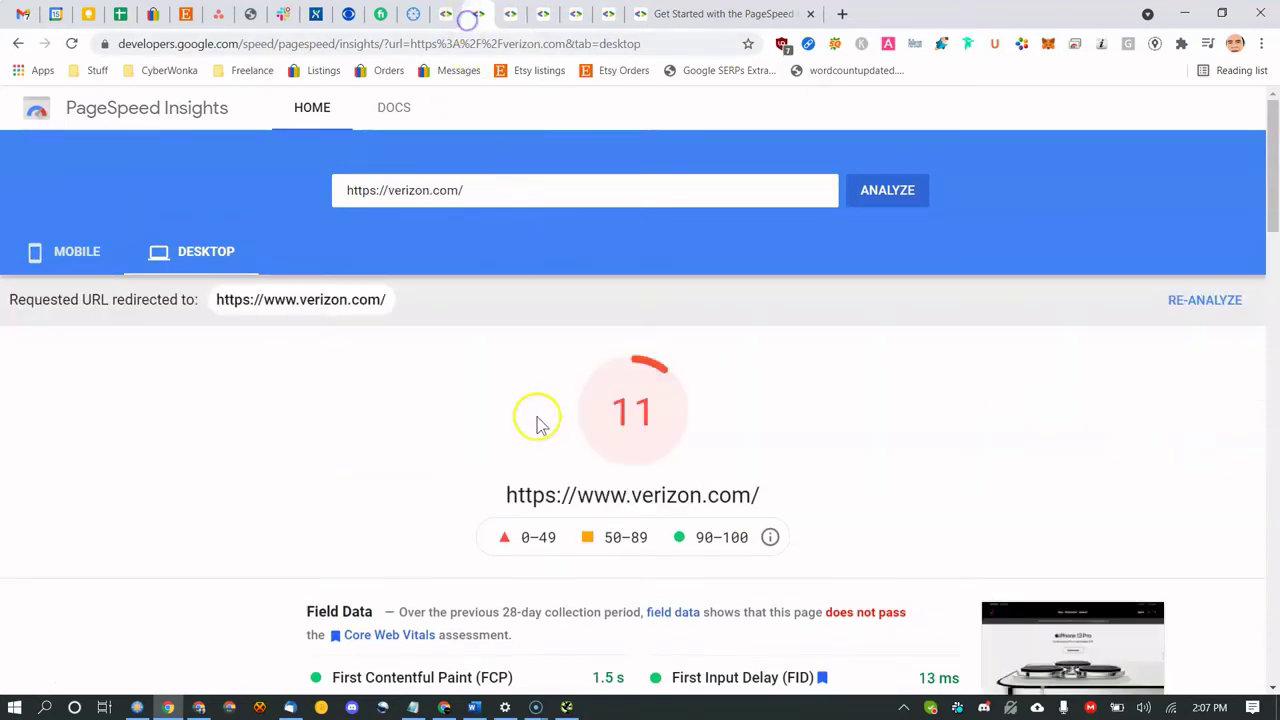
pyautogui.scroll(-8, 505, 315)
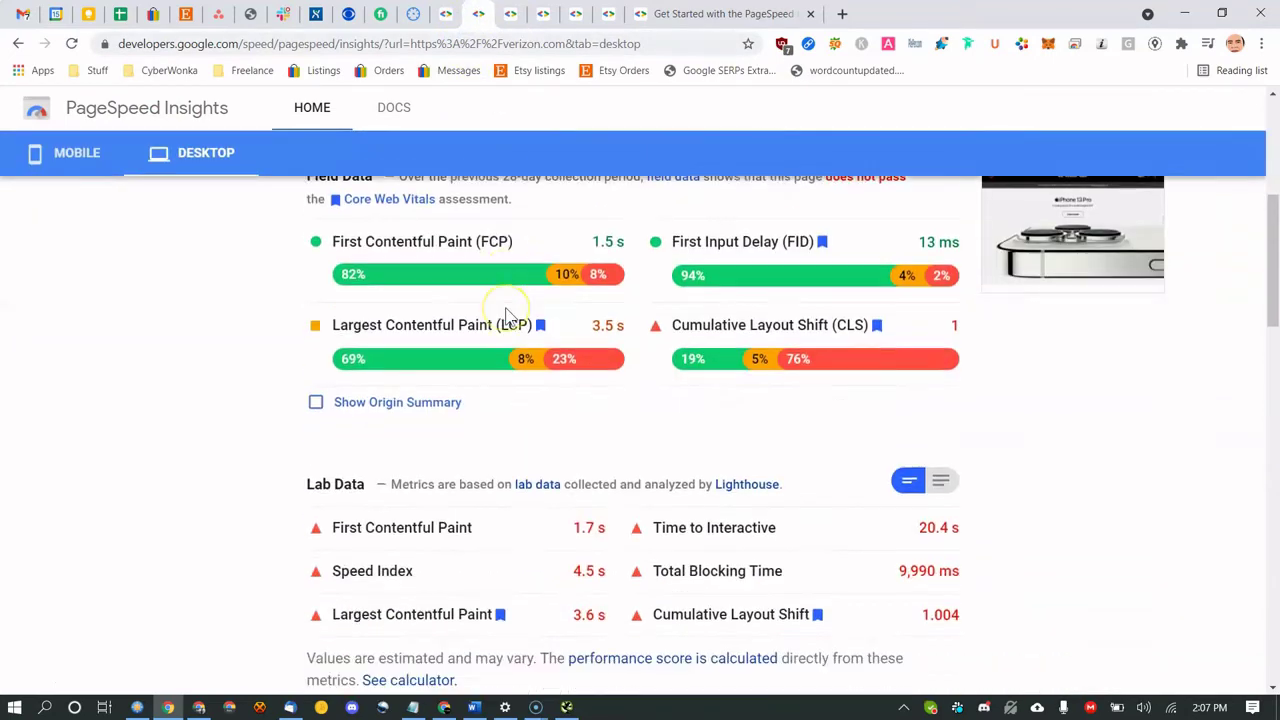
pyautogui.scroll(7, 505, 315)
pyautogui.scroll(2, 505, 315)
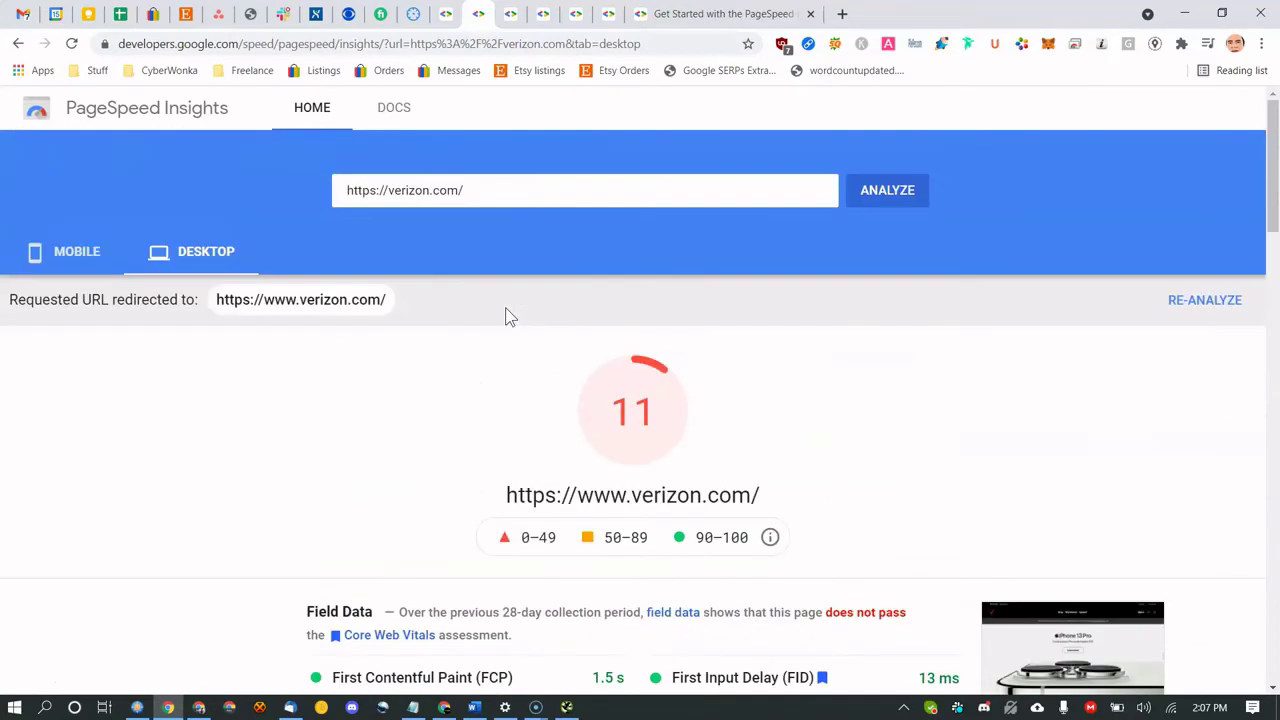
pyautogui.click(640, 308)
# On the norzer.me WebPageTest Details tab, scroll down to the LCP, CLS and TBT Web Vitals table.
pyautogui.click(413, 14)
pyautogui.scroll(3, 586, 280)
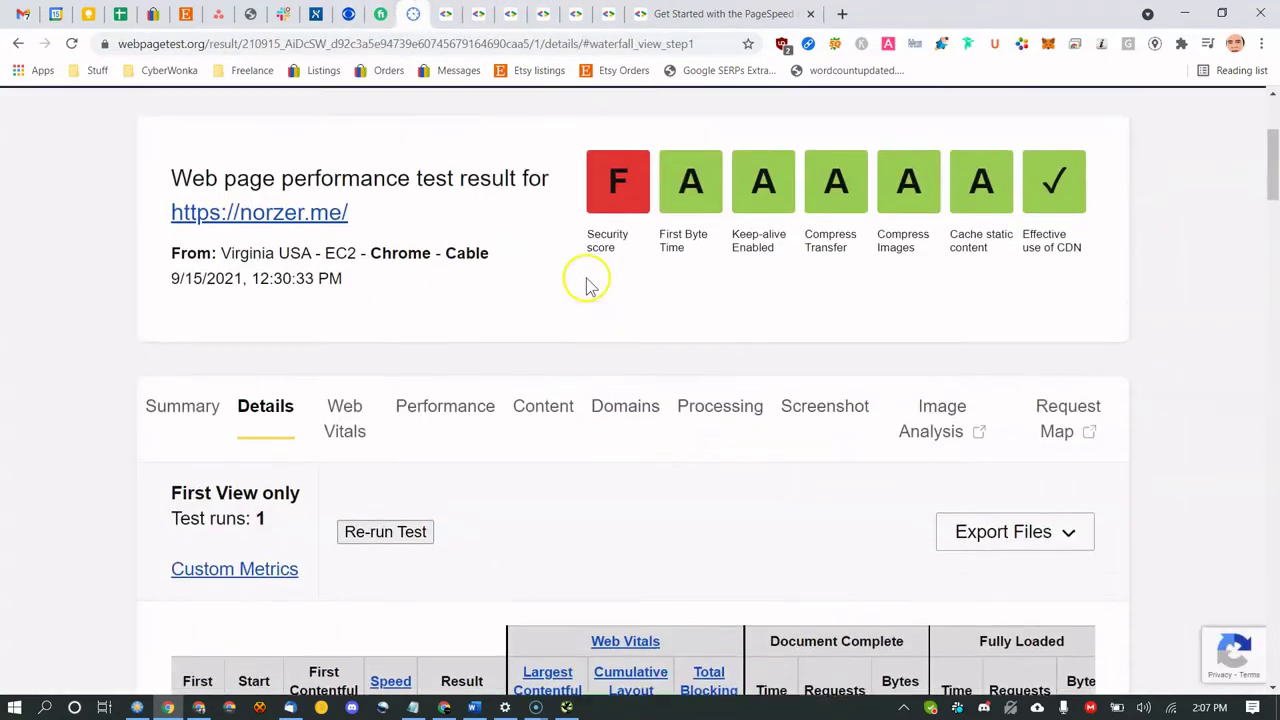
pyautogui.scroll(-6, 457, 449)
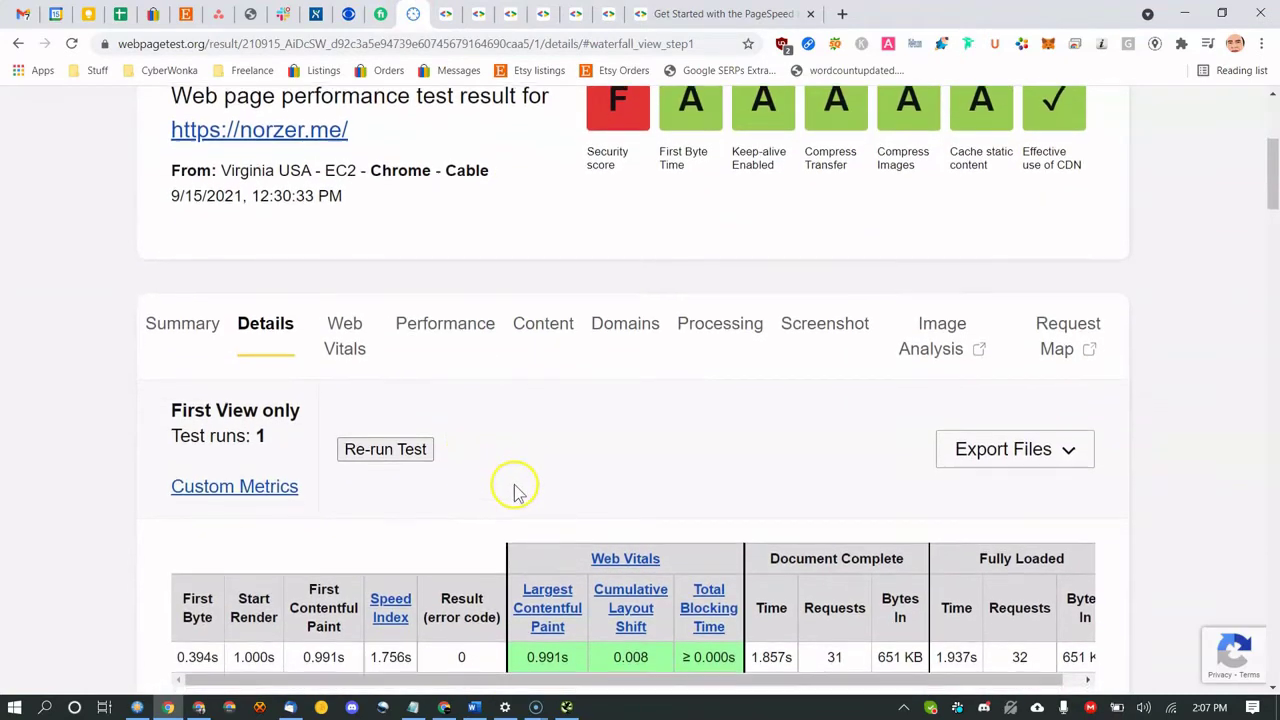
pyautogui.scroll(2, 548, 377)
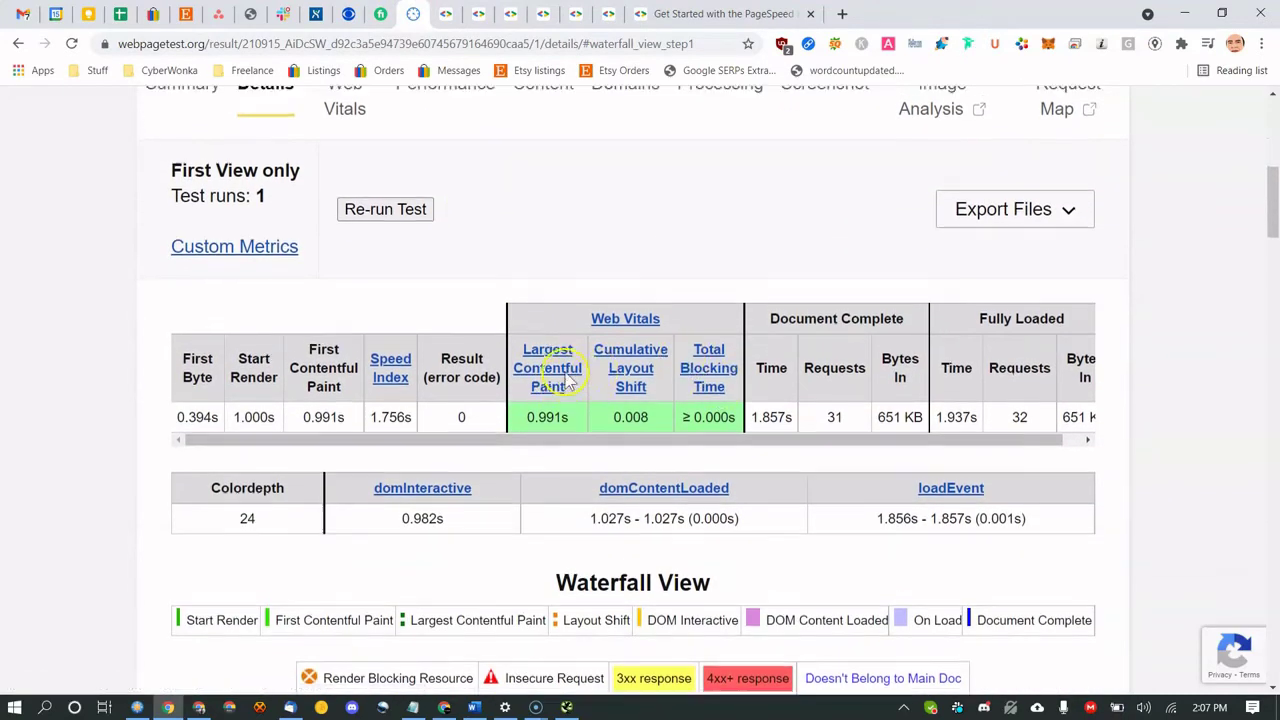
pyautogui.scroll(4, 447, 337)
pyautogui.moveTo(260, 291); pyautogui.dragTo(467, 293)
pyautogui.click(467, 293)
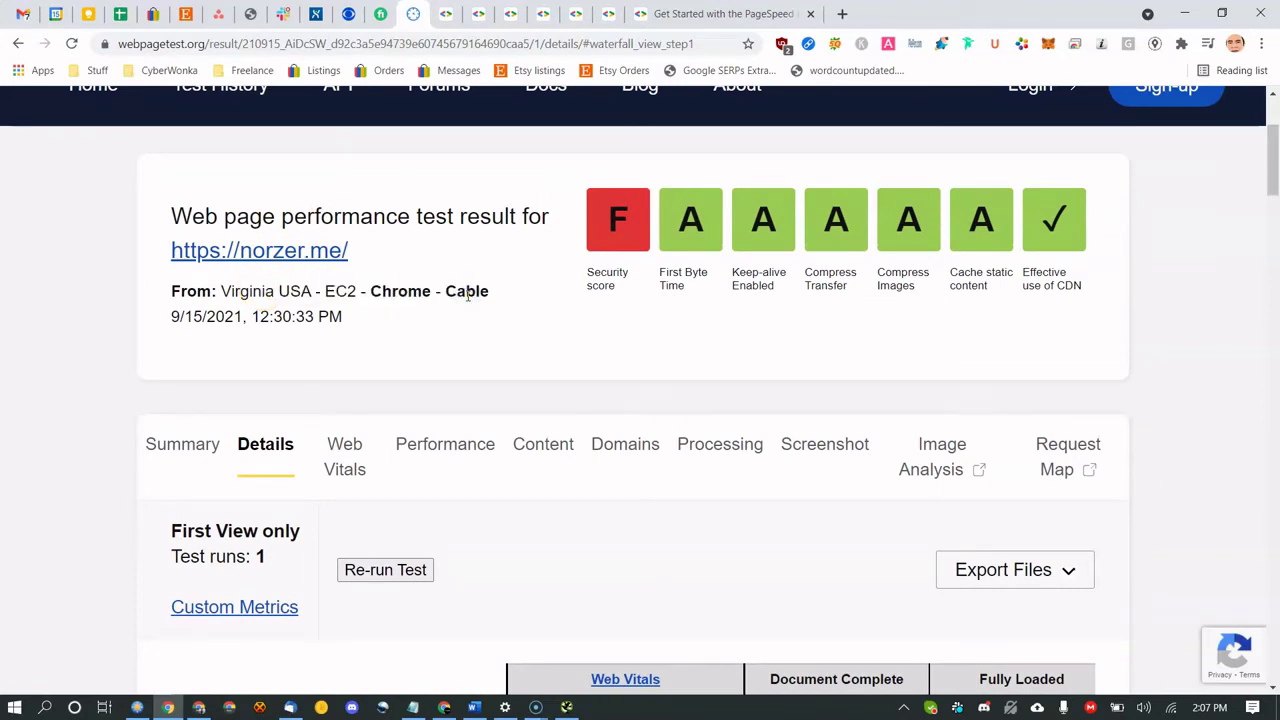
pyautogui.scroll(-3, 477, 443)
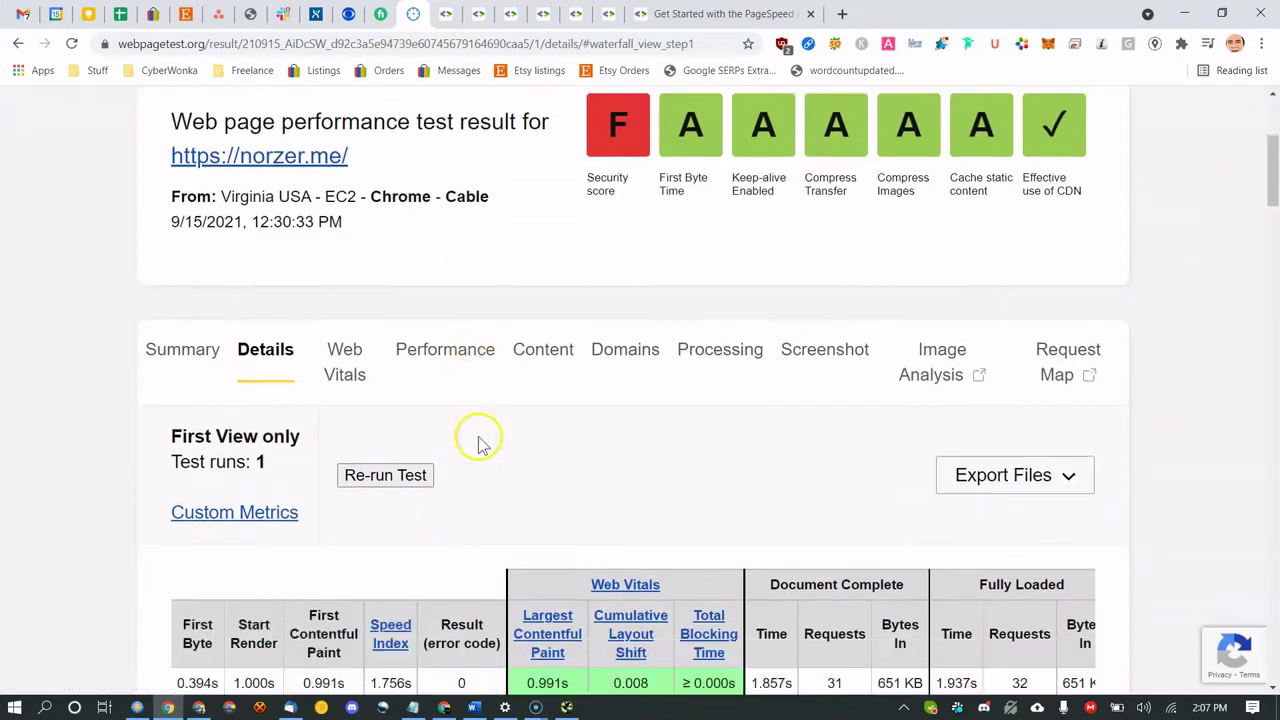
pyautogui.click(484, 16)
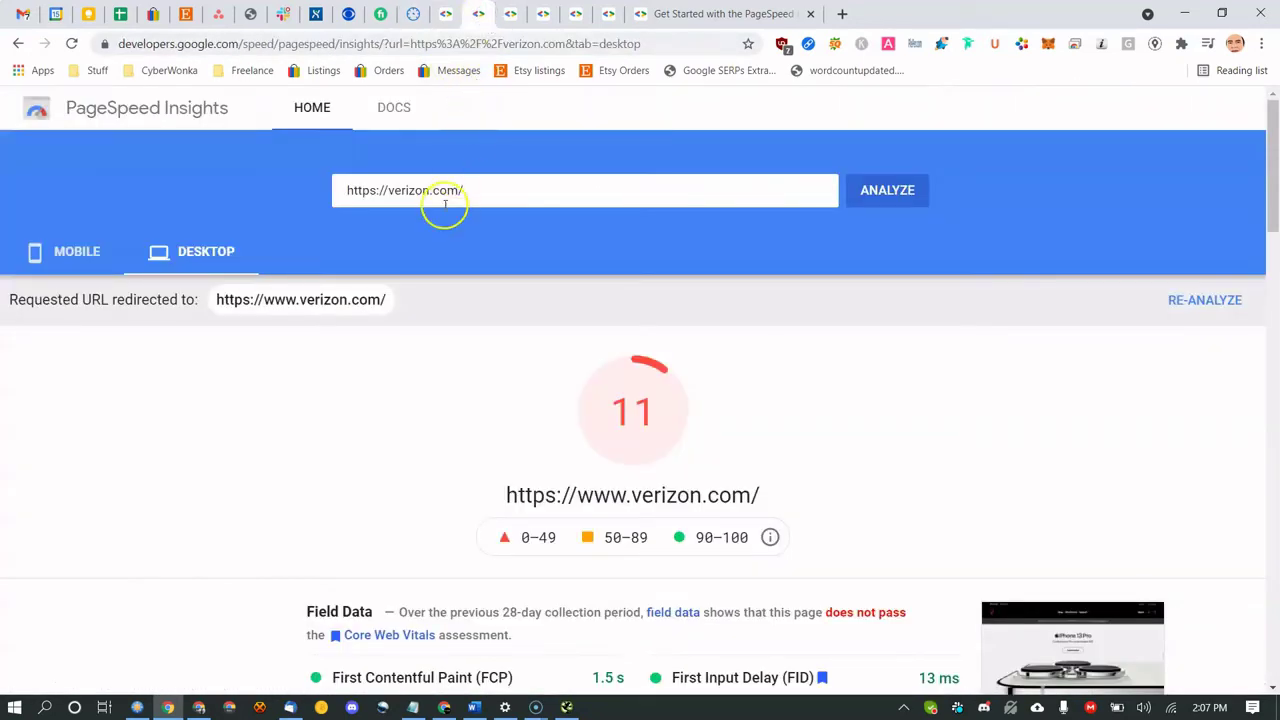
pyautogui.click(510, 20)
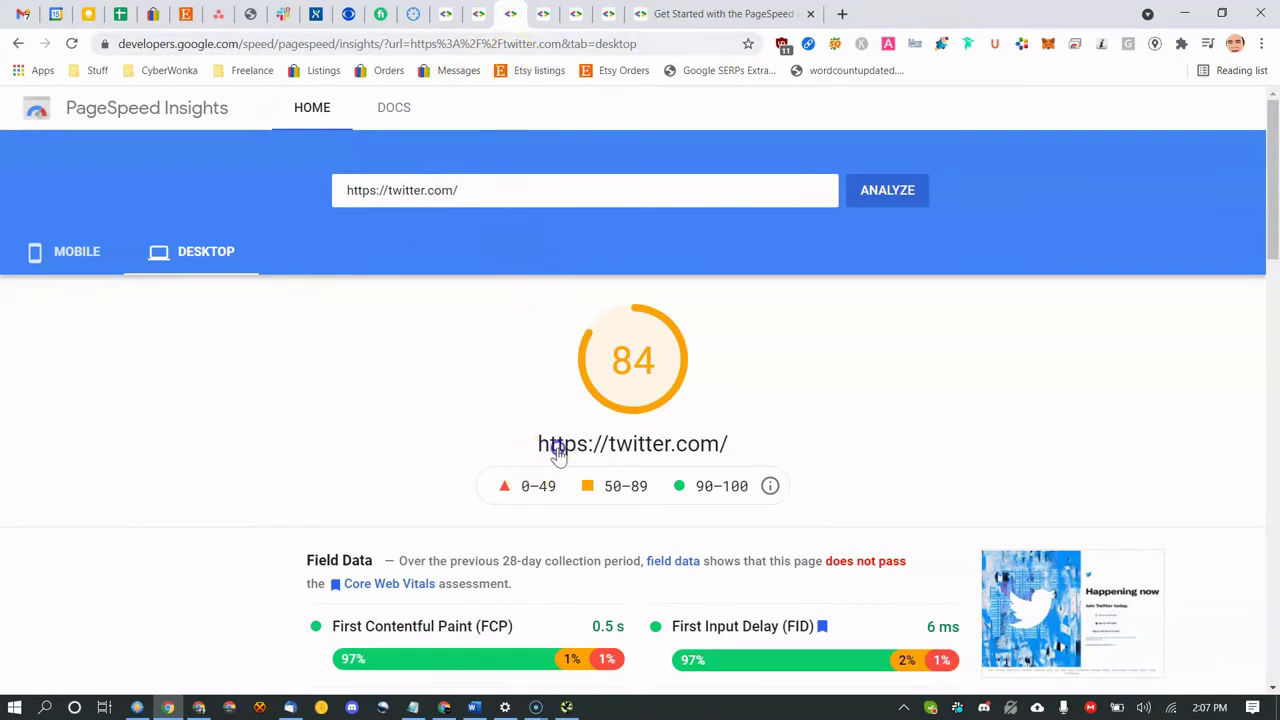
pyautogui.click(543, 16)
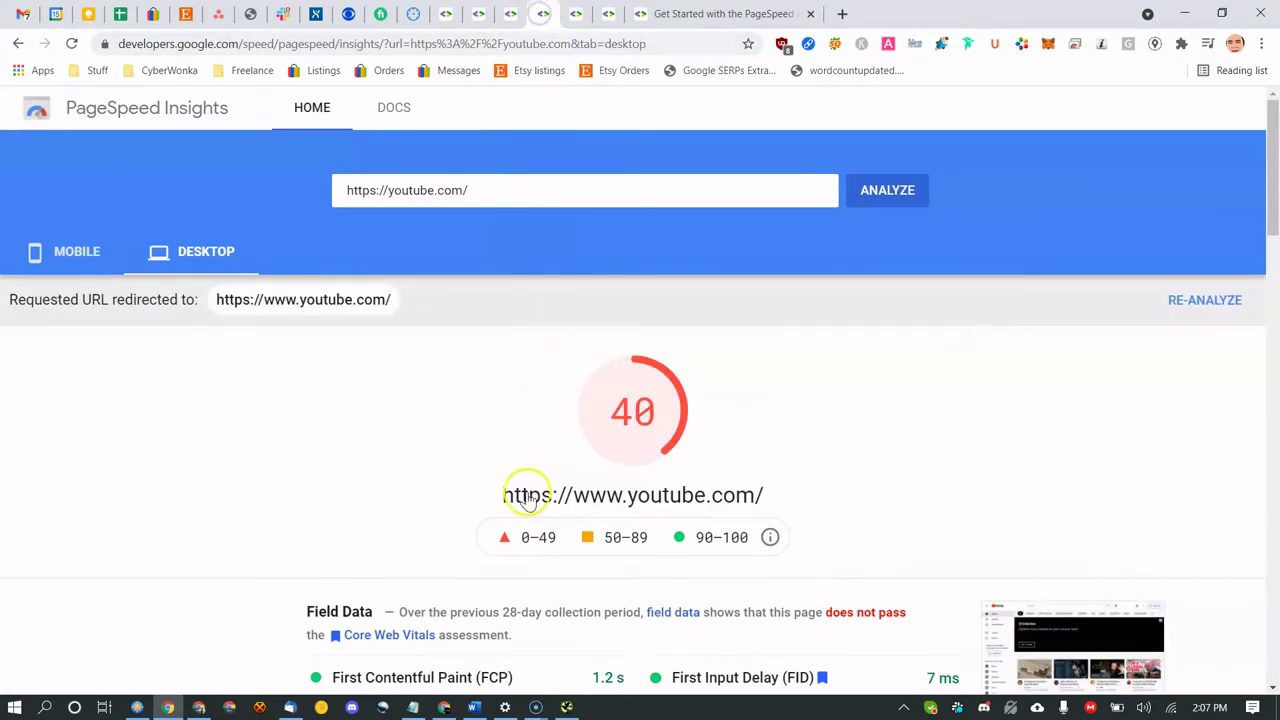
pyautogui.click(611, 394)
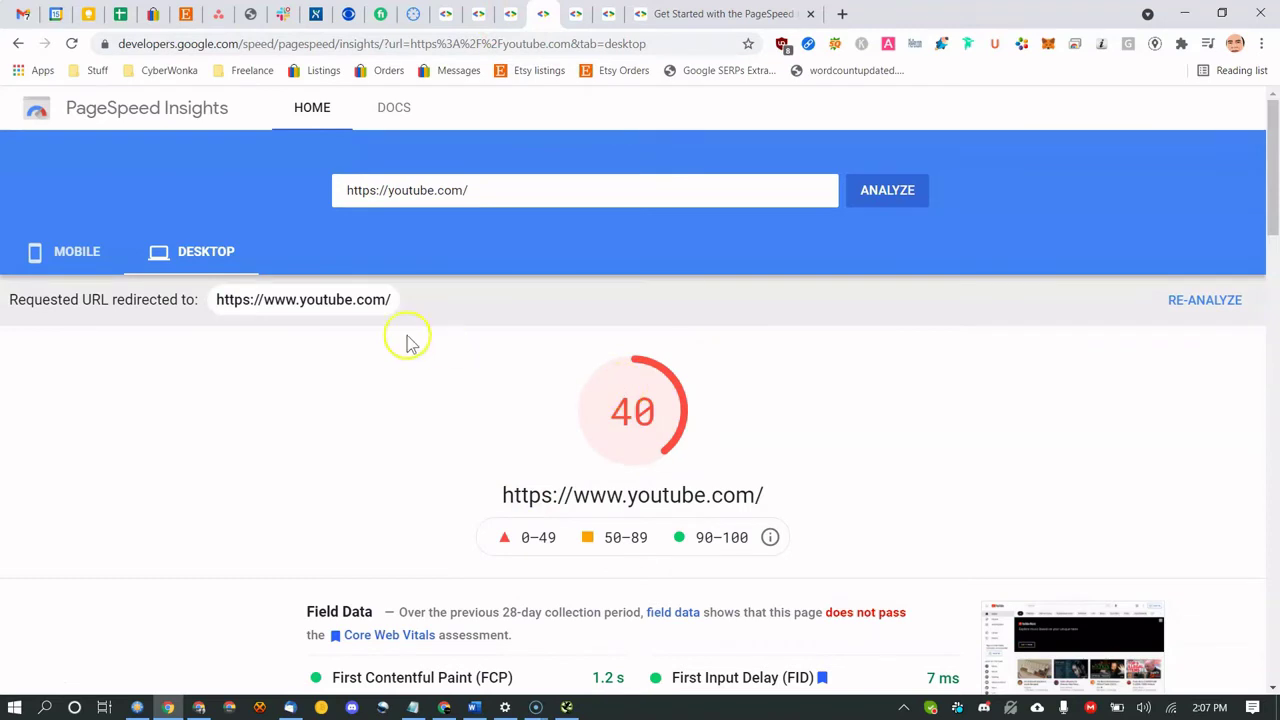
pyautogui.click(106, 237)
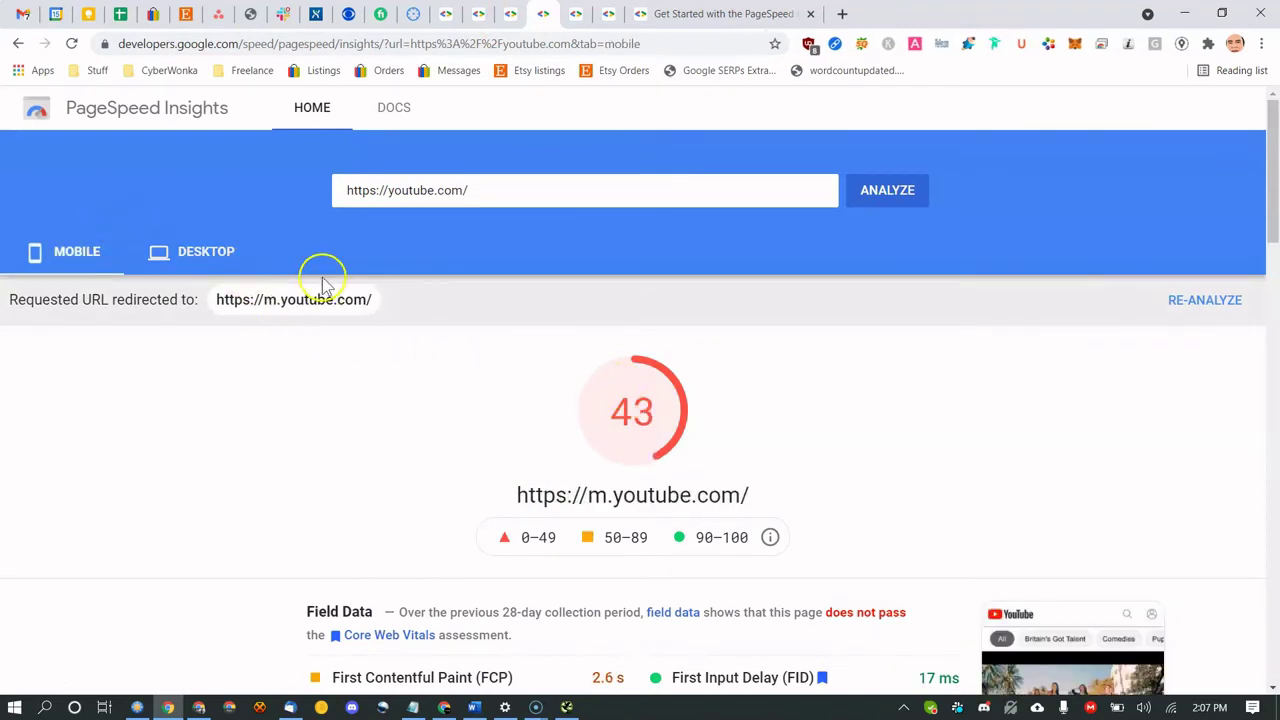
pyautogui.click(580, 14)
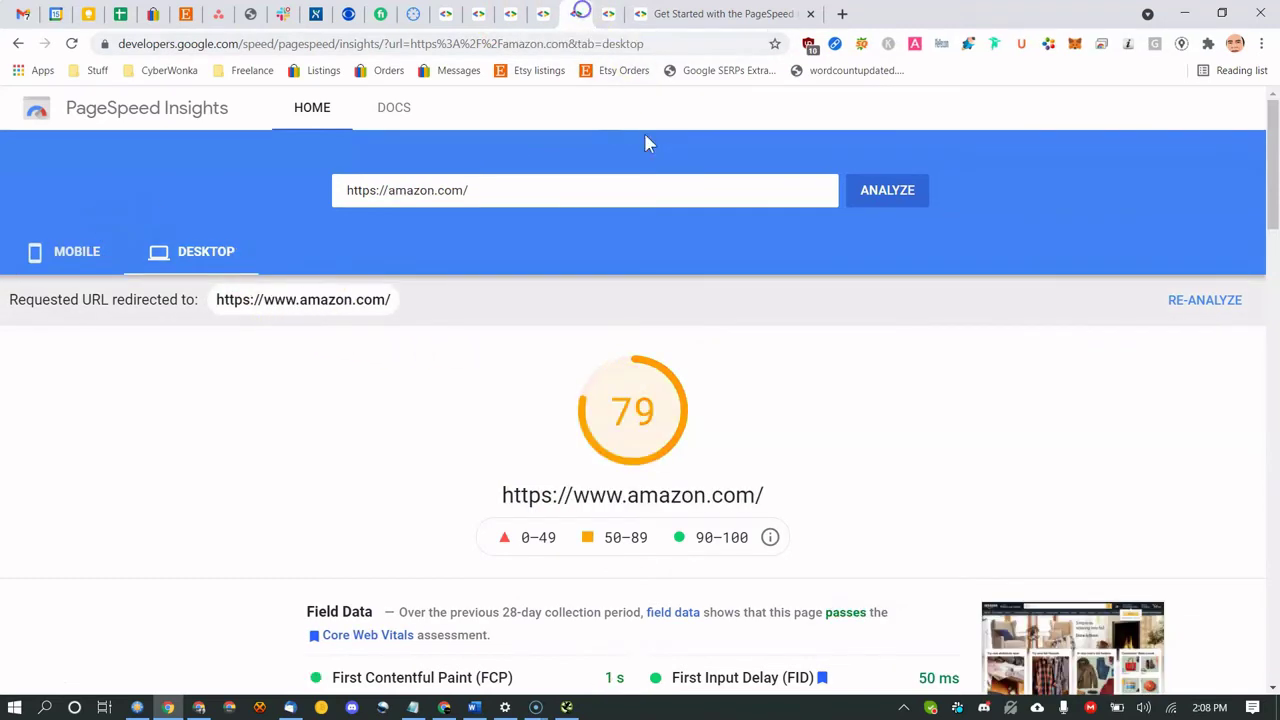
pyautogui.click(102, 268)
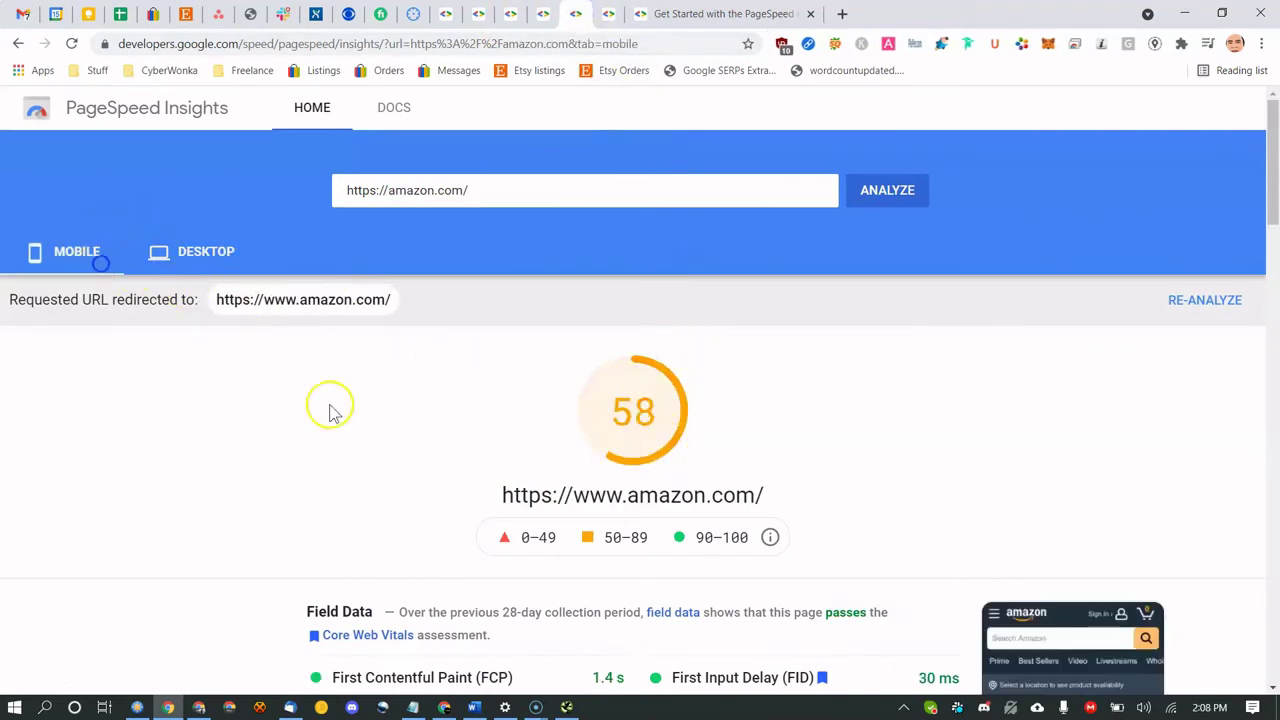
pyautogui.click(612, 14)
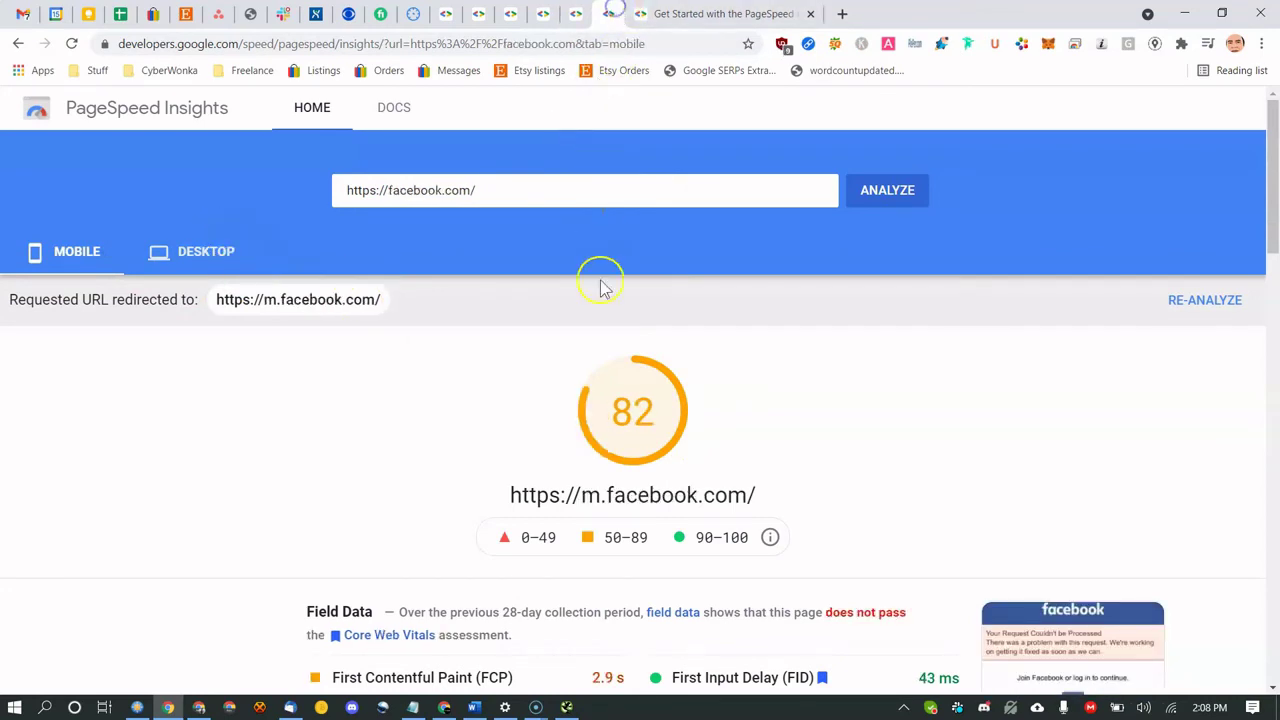
pyautogui.click(187, 254)
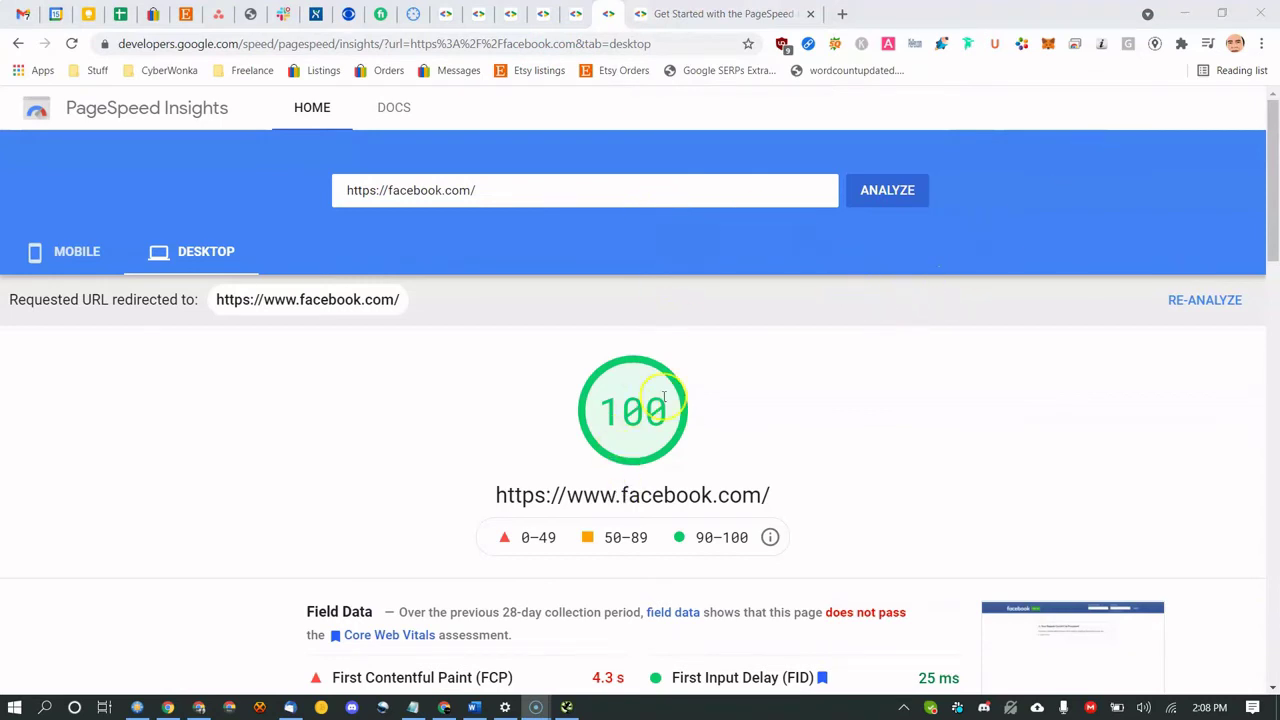
# Bring back the Screaming Frog crawl and scroll the Internal HTML table to the Text Ratio column.
pyautogui.click(566, 707)
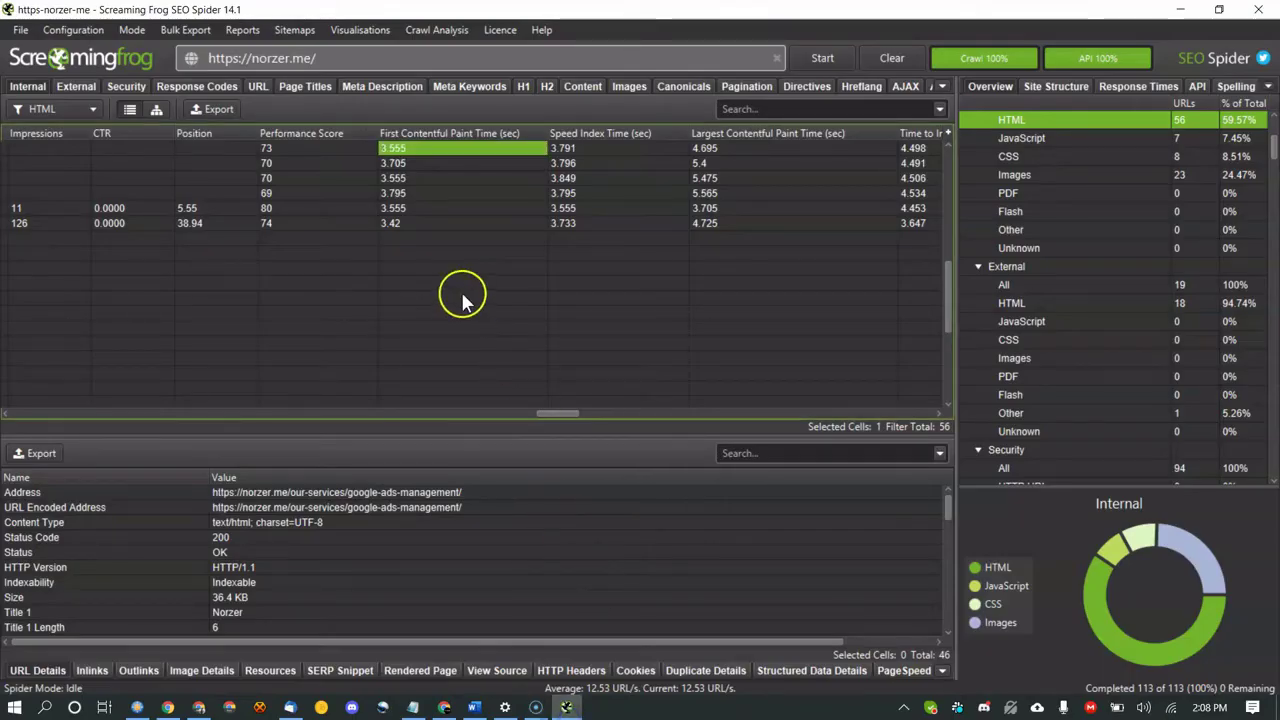
pyautogui.moveTo(557, 413); pyautogui.dragTo(370, 421)
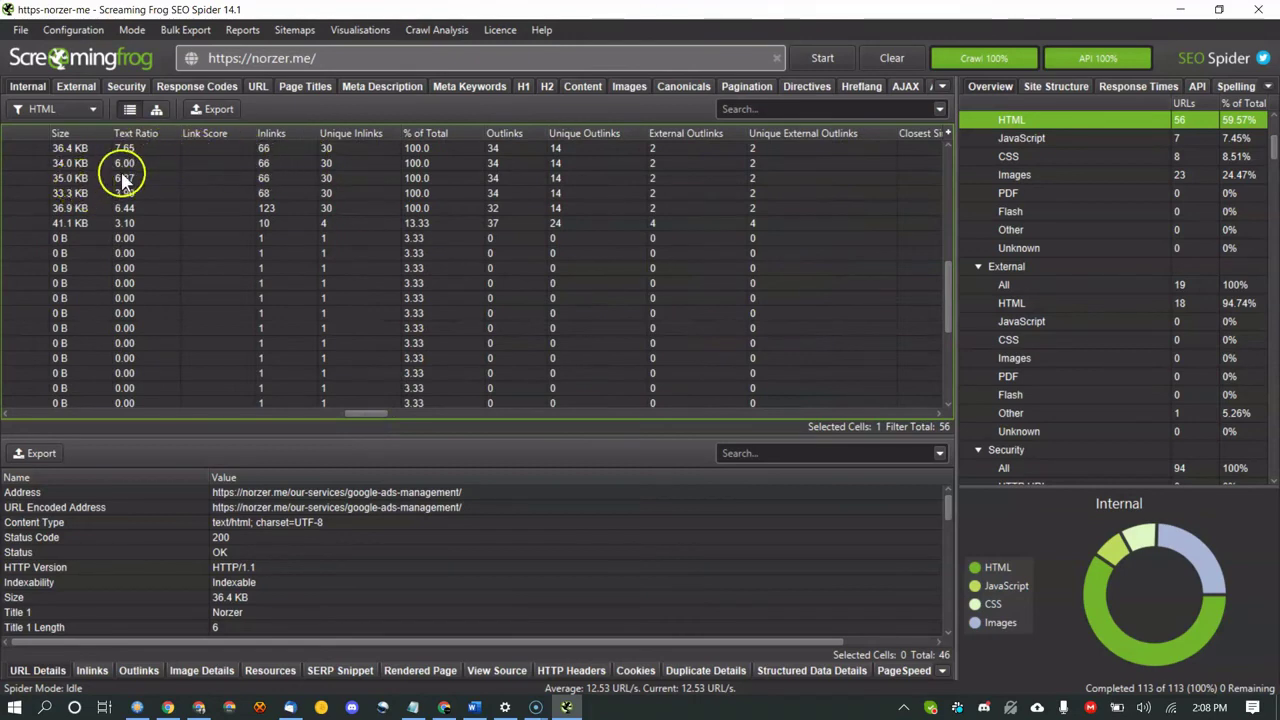
pyautogui.moveTo(350, 414)
pyautogui.mouseDown()
pyautogui.moveTo(473, 421)
pyautogui.moveTo(372, 413)
pyautogui.mouseUp()
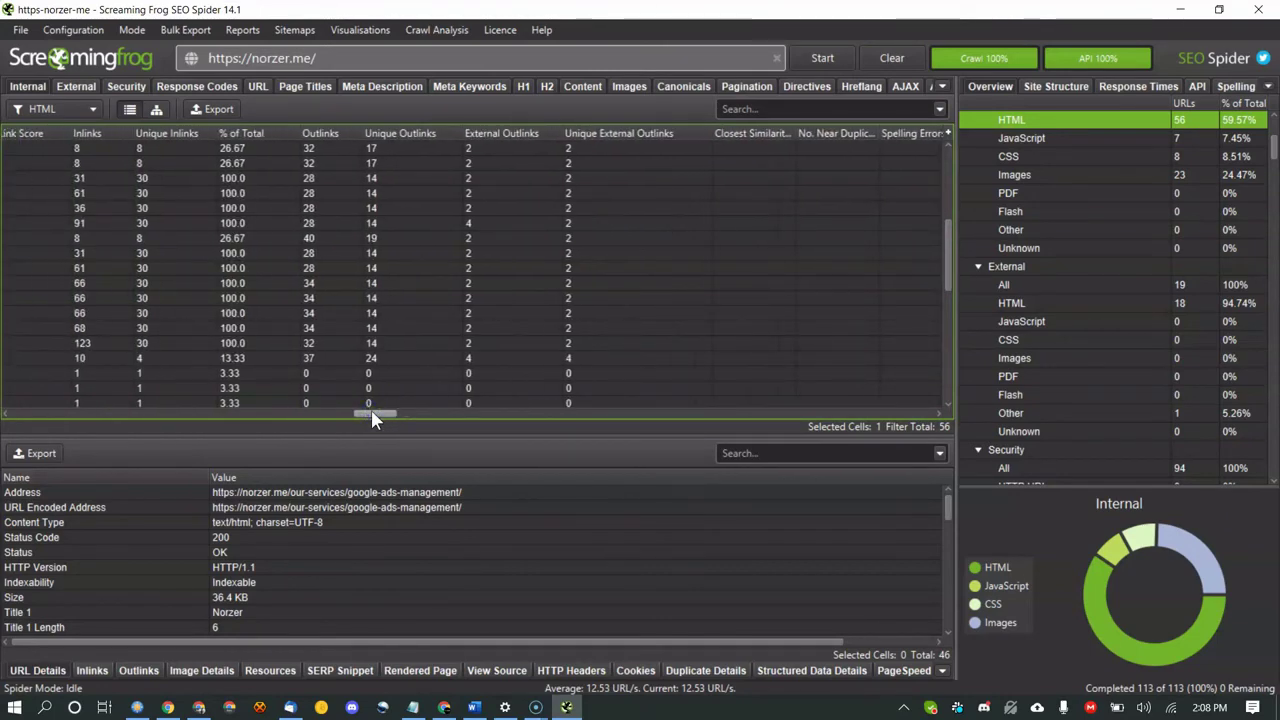
pyautogui.moveTo(371, 412); pyautogui.dragTo(341, 413)
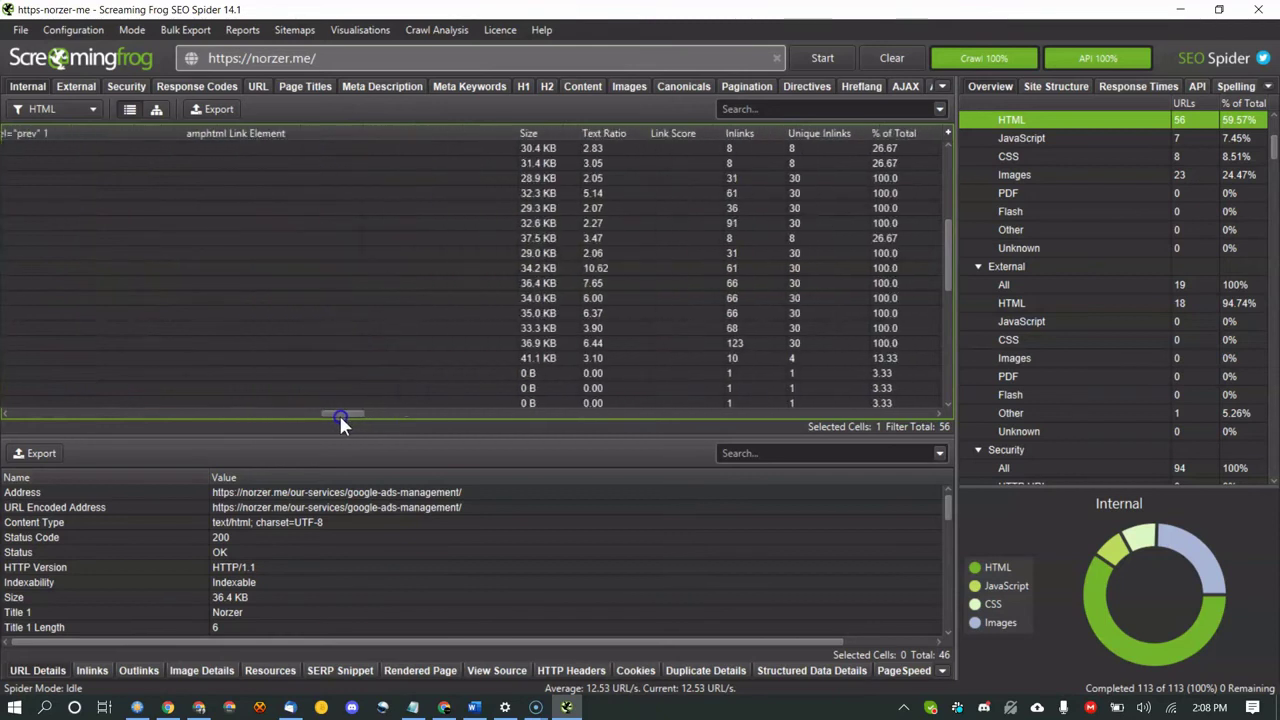
# Sort the pages by Text Ratio, highest first, and cancel the CSV export.
pyautogui.click(612, 132)
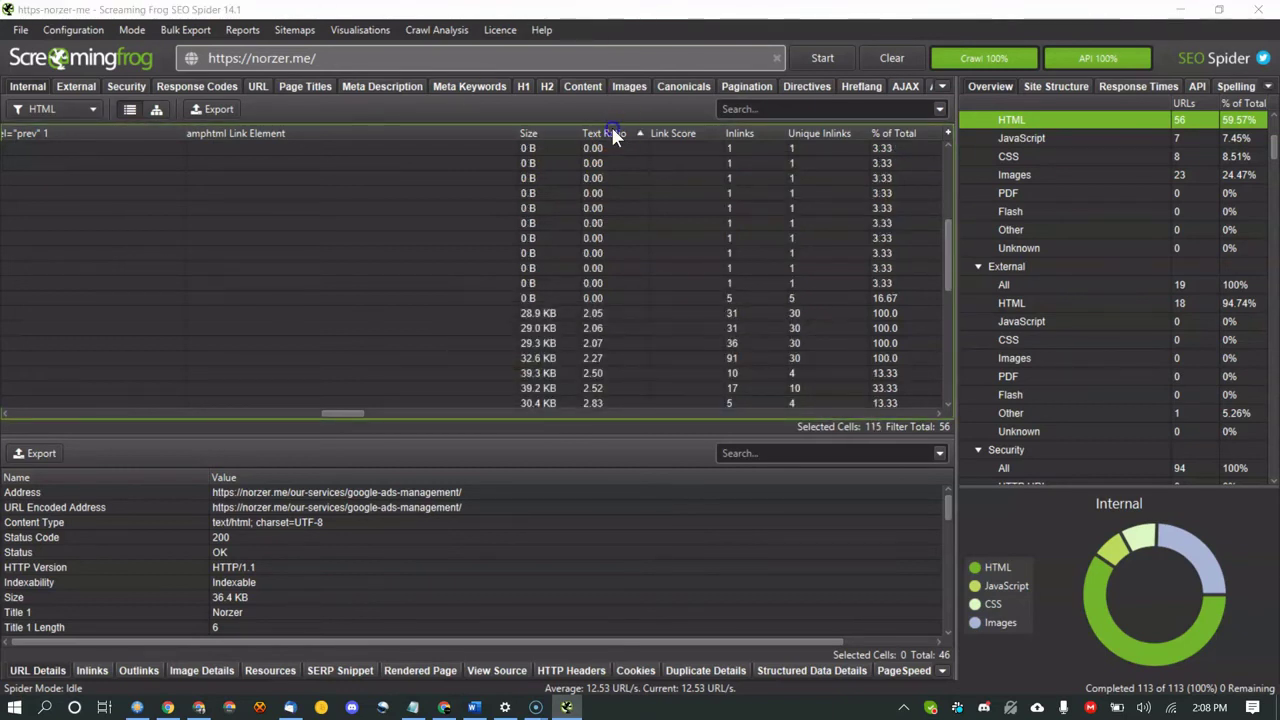
pyautogui.click(611, 133)
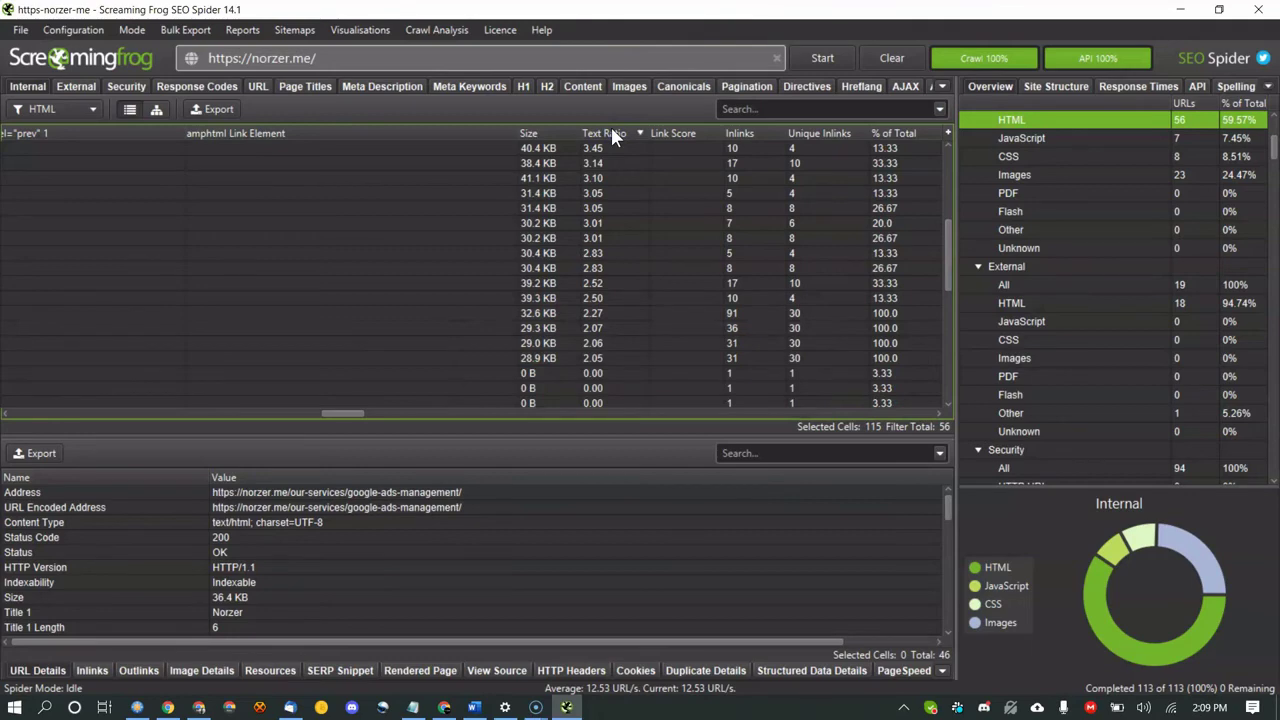
pyautogui.click(611, 133)
pyautogui.click(611, 133)
pyautogui.click(222, 110)
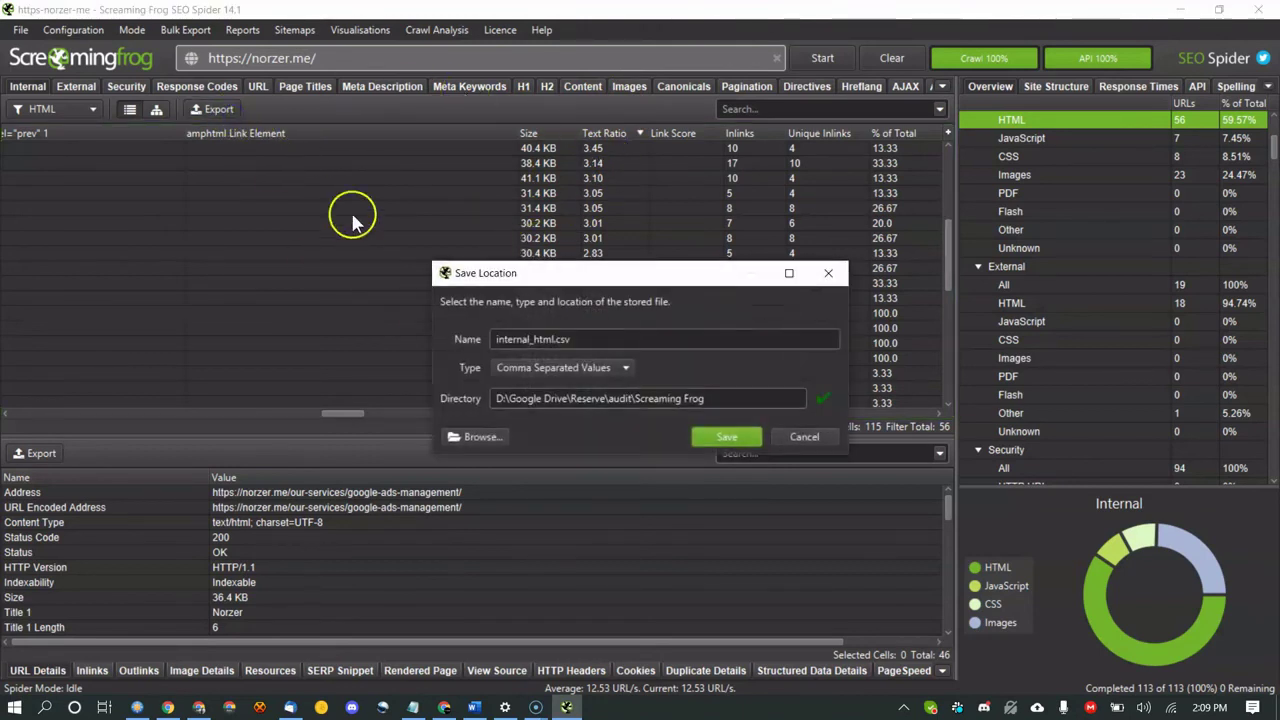
pyautogui.click(805, 437)
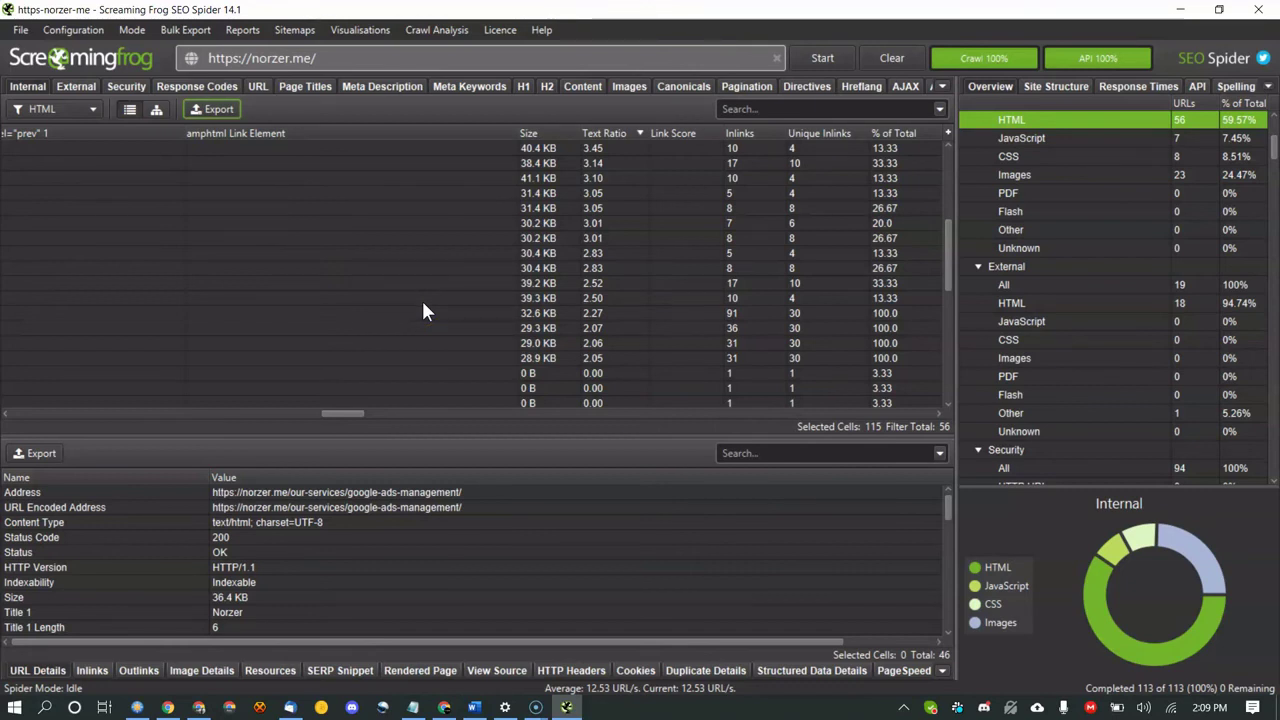
# Load the wpjohnny.com article in a new tab and paste its URL as line 3 in Notepad.
pyautogui.click(168, 708)
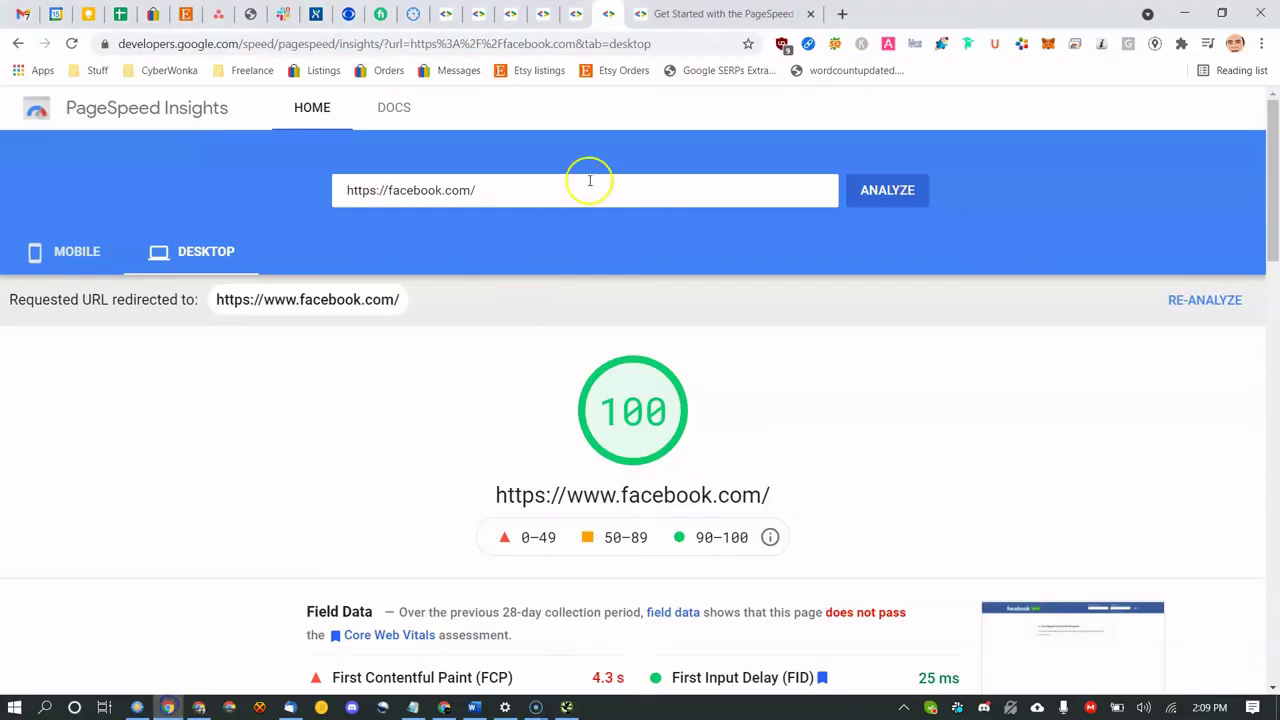
pyautogui.click(838, 14)
pyautogui.write('wpj')
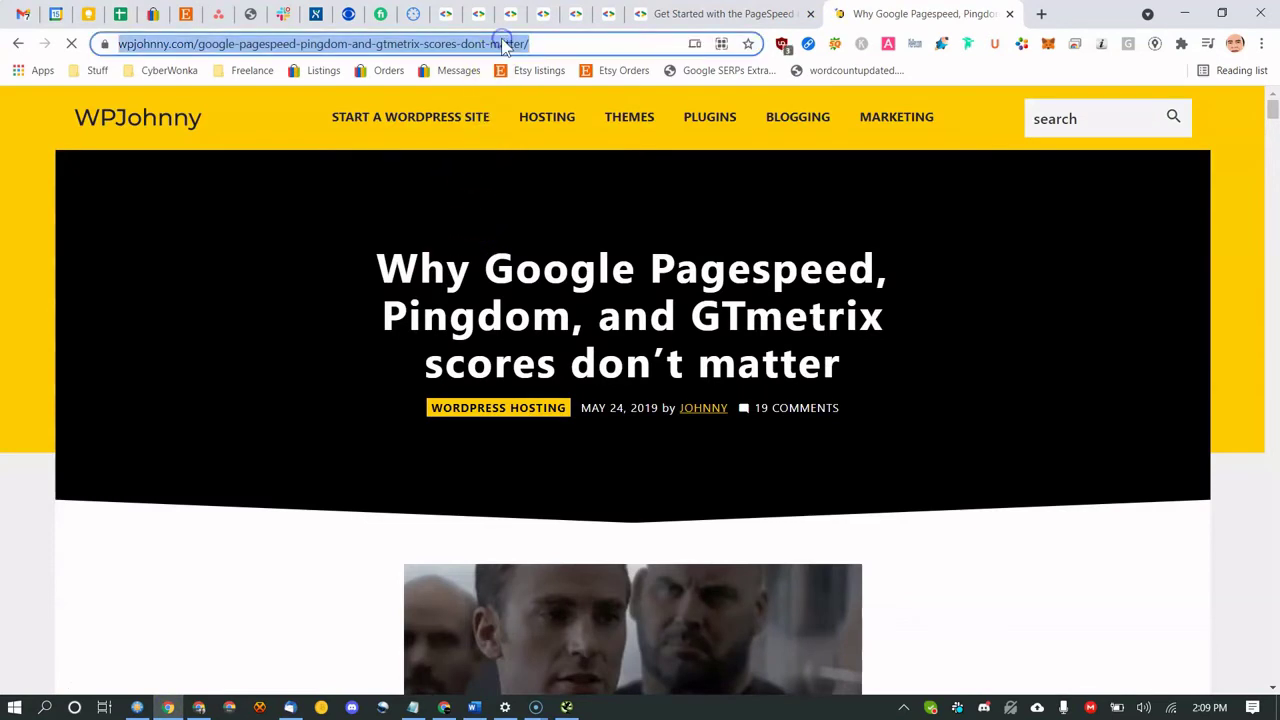
pyautogui.click(413, 707)
pyautogui.click(669, 323)
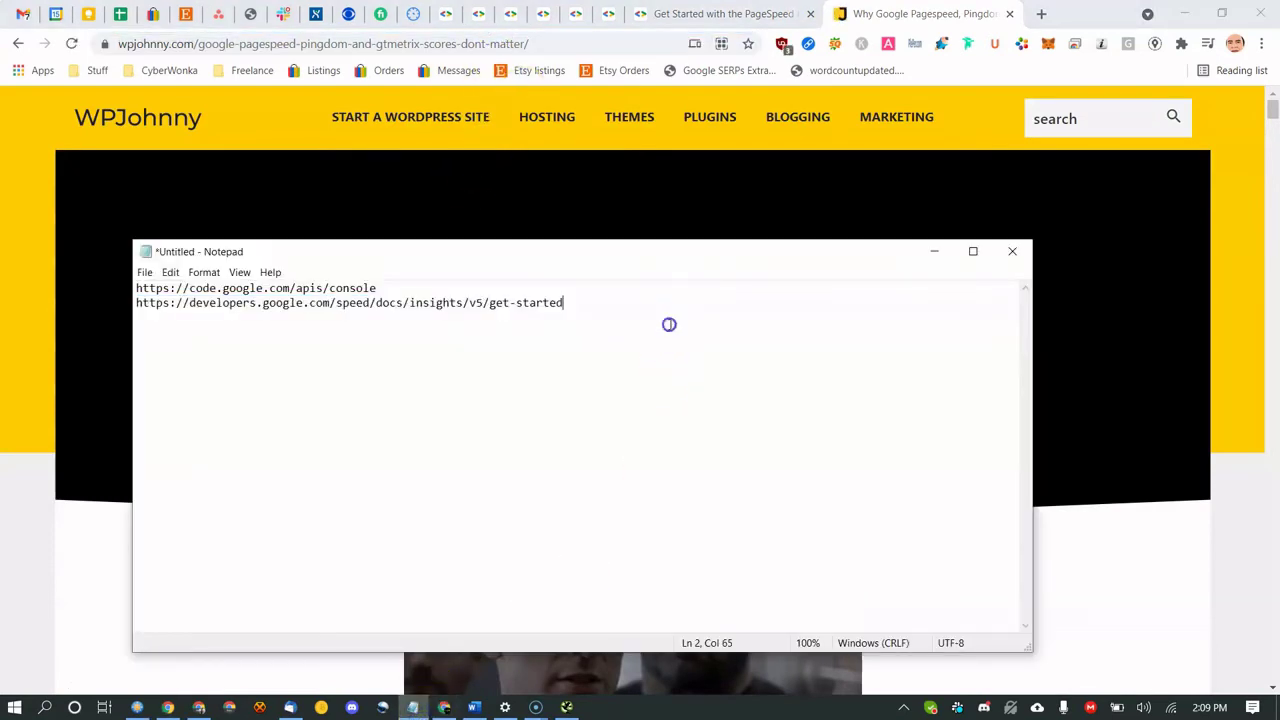
pyautogui.write('https://wpjohnny.com/google-pagespeed-pingdom-and-gtmetrix-scores-dont-matter/')
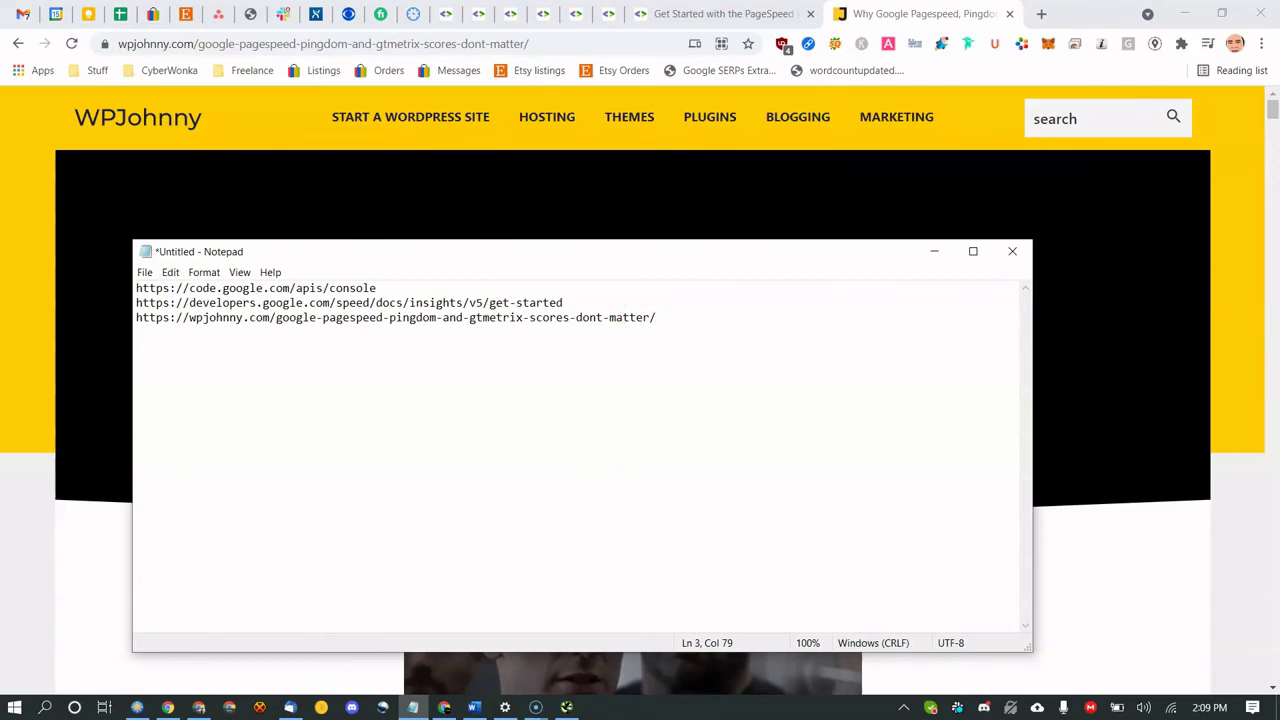
pyautogui.click(21, 187)
# Scroll the WPJohnny article past the GTmetrix screenshots to section 2 on optimizing for scores.
pyautogui.scroll(-15, 320, 206)
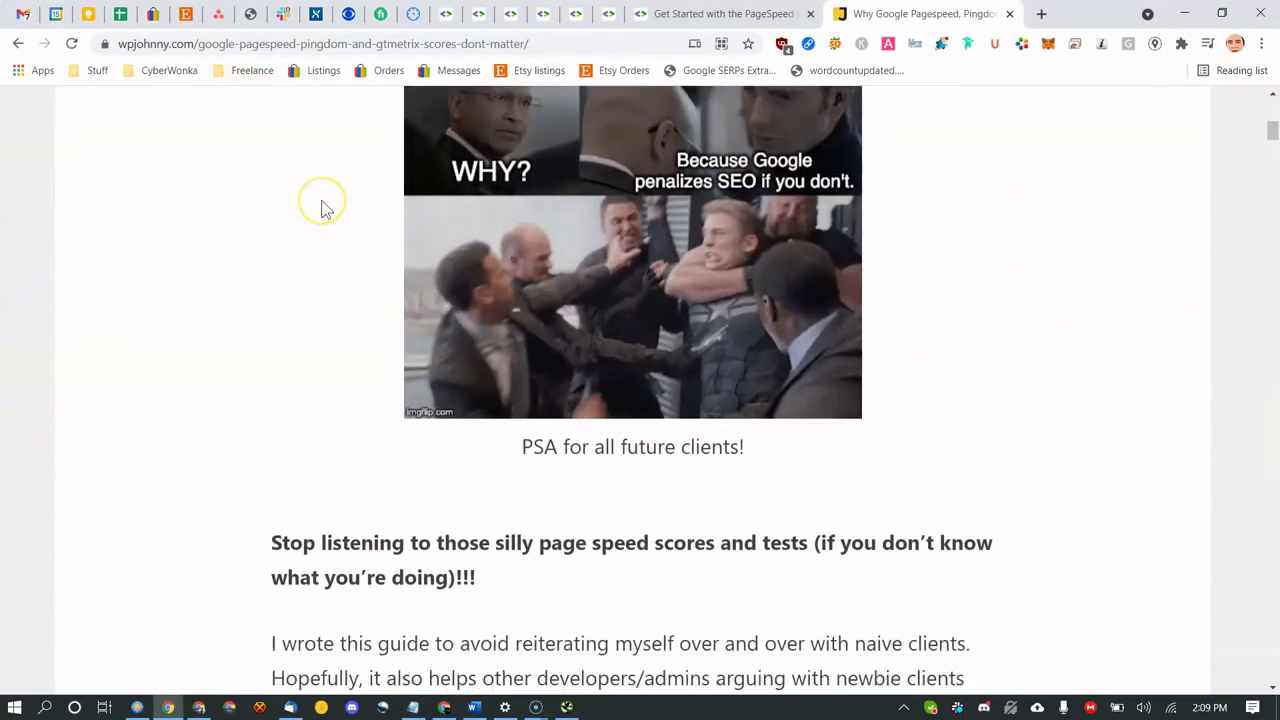
pyautogui.scroll(-4, 330, 212)
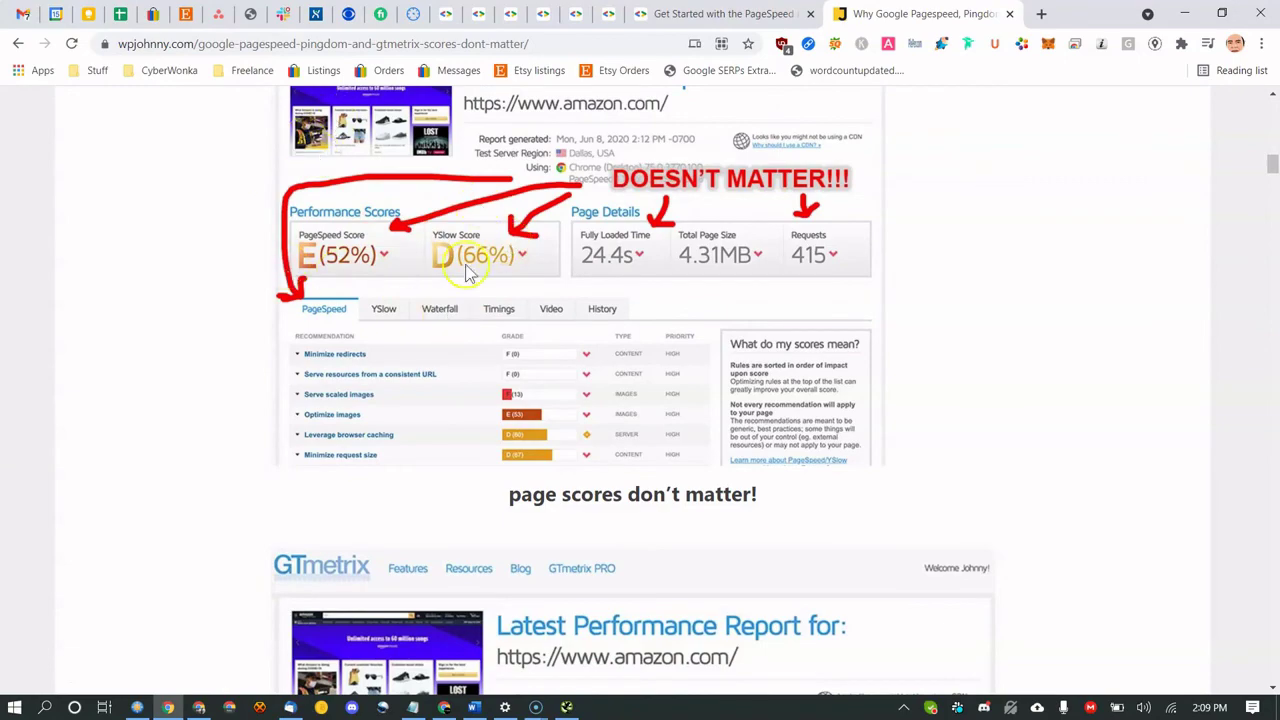
pyautogui.scroll(1, 465, 238)
pyautogui.scroll(1, 400, 300)
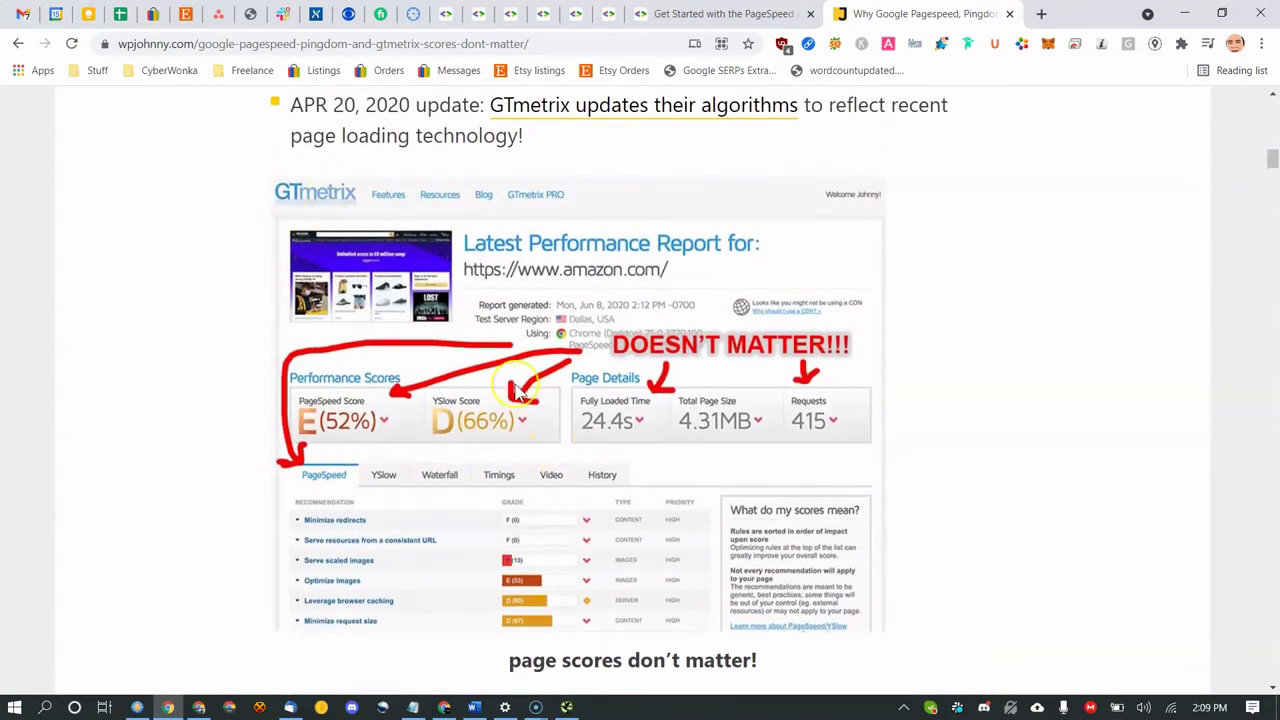
pyautogui.scroll(-5, 340, 365)
pyautogui.scroll(-15, 385, 358)
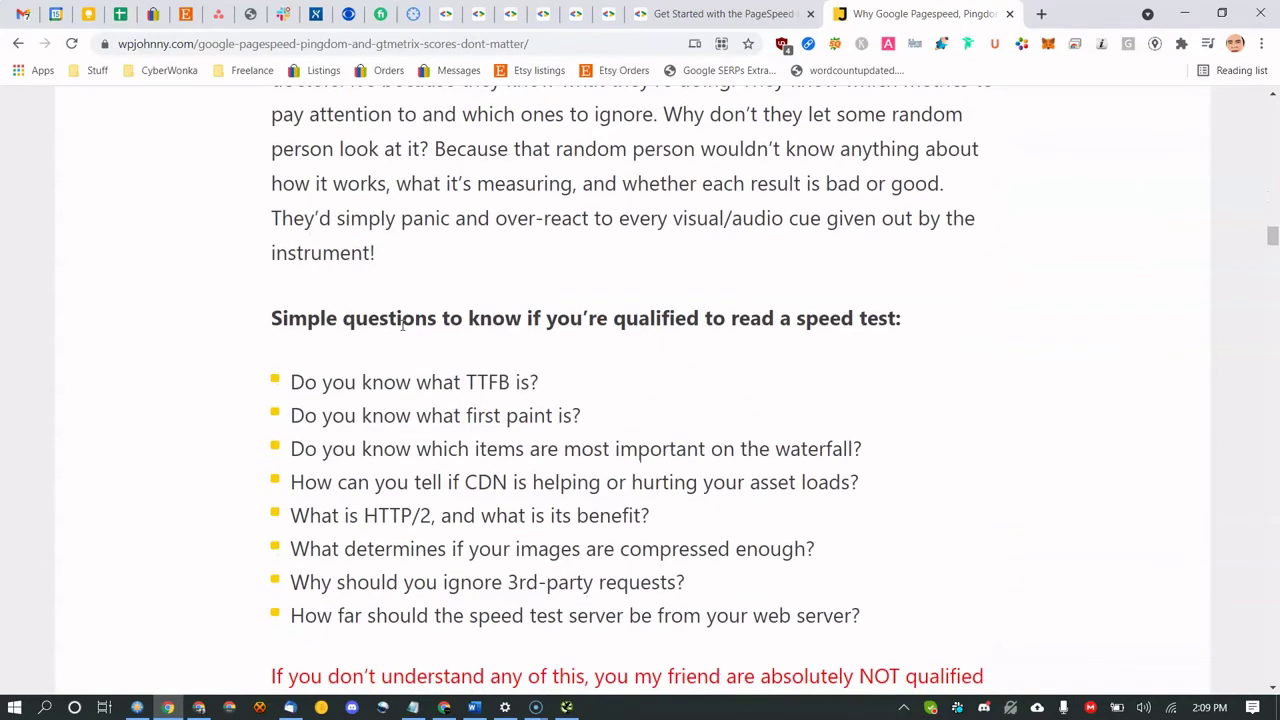
pyautogui.scroll(-5, 403, 323)
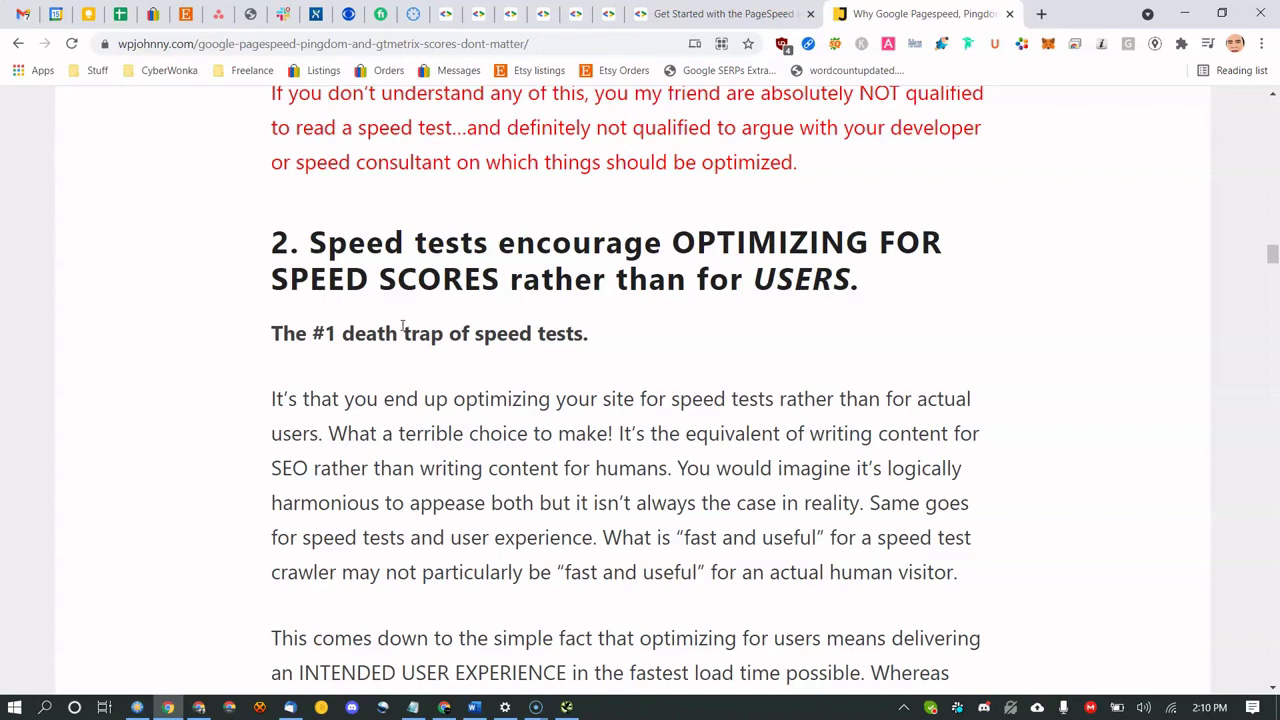
# Scroll on to section 3, 'Speed tests don't account for specific website NEEDS.'.
pyautogui.scroll(-5, 420, 405)
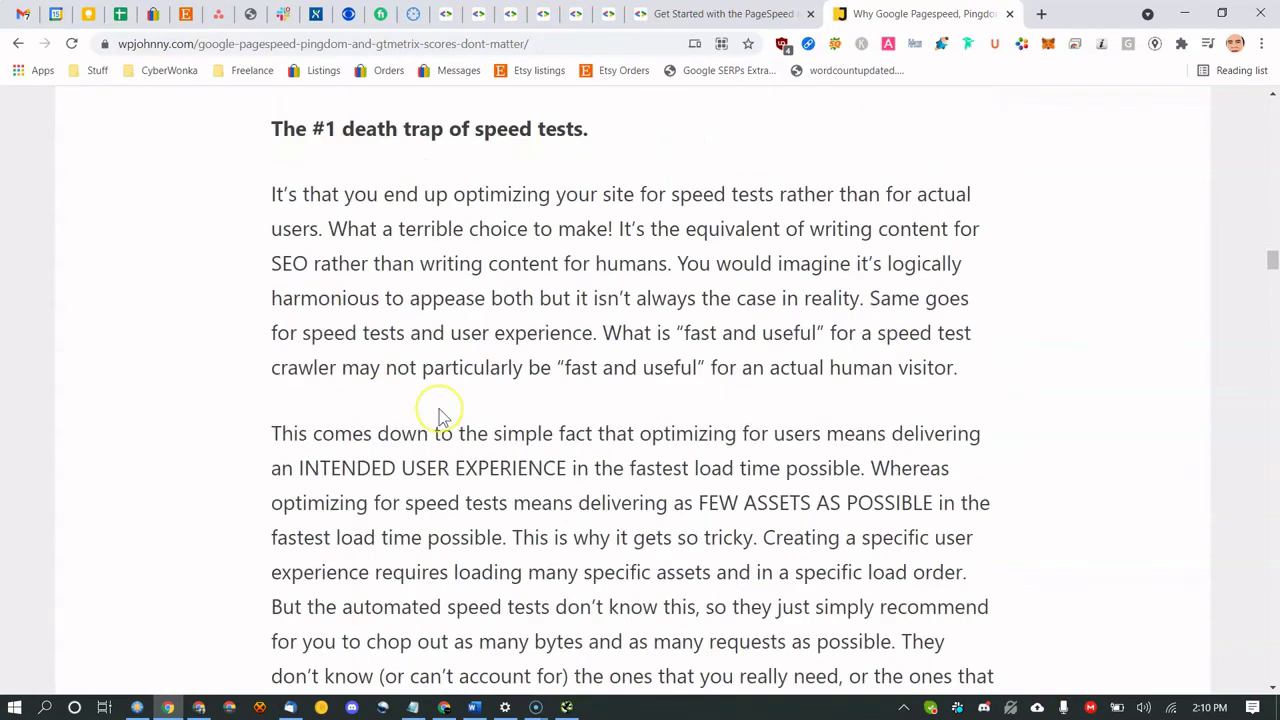
pyautogui.scroll(-4, 500, 390)
pyautogui.scroll(-4, 520, 400)
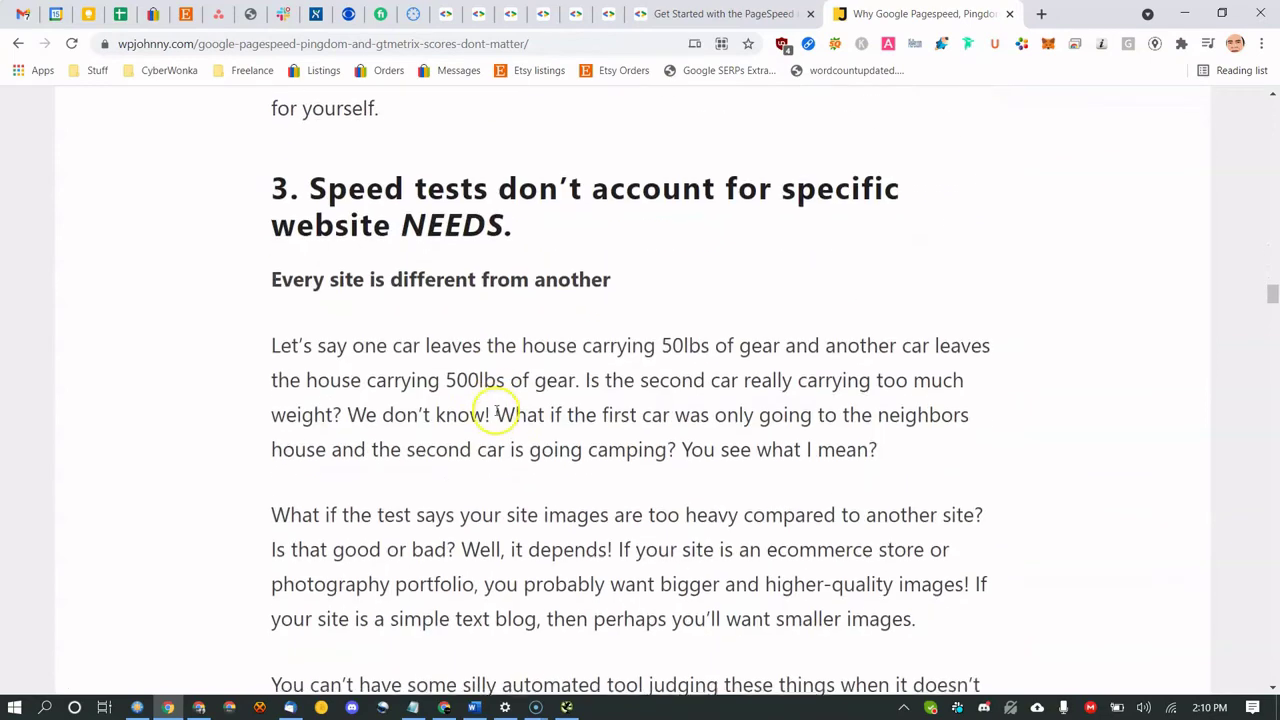
pyautogui.scroll(3, 505, 370)
pyautogui.scroll(-2, 563, 343)
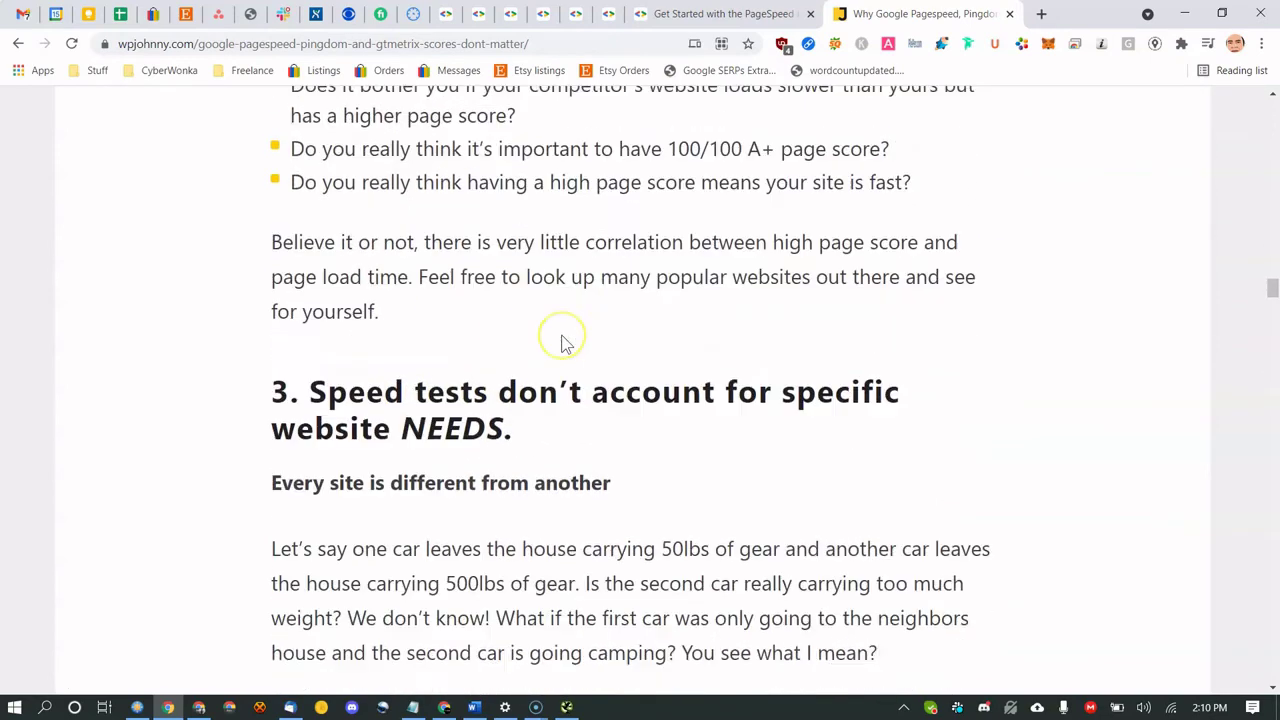